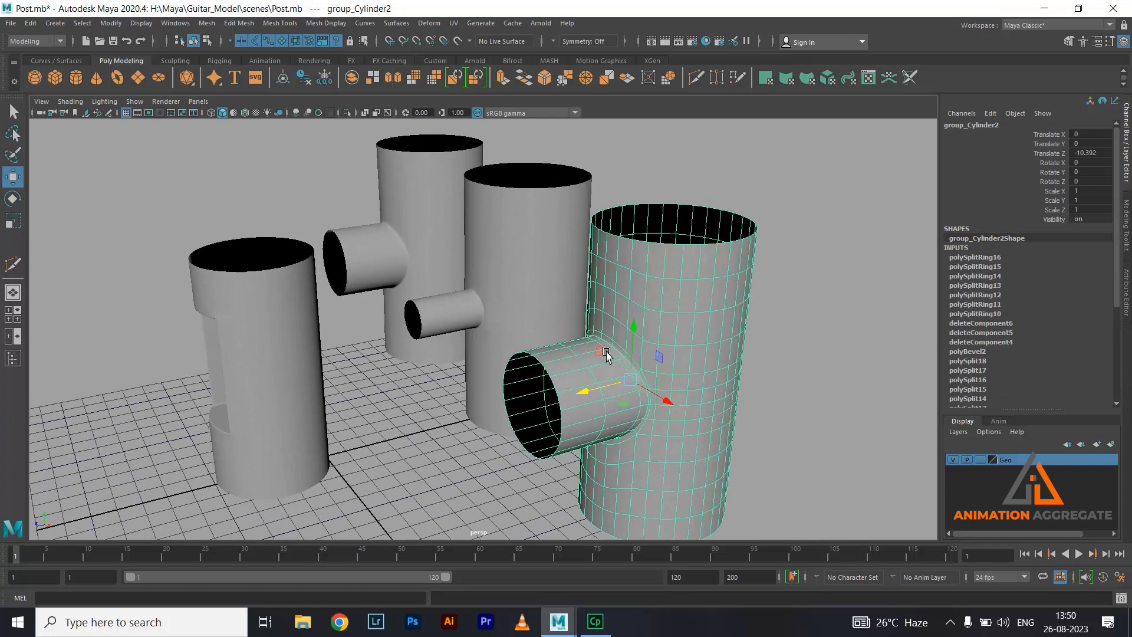
- Examine the upright cylinder with the rectangular cutout from the front and side, selecting it to show its wireframe topology
left_click_drag(402, 329, 460, 251, "alt")
scroll(430, 268, "up", 2)
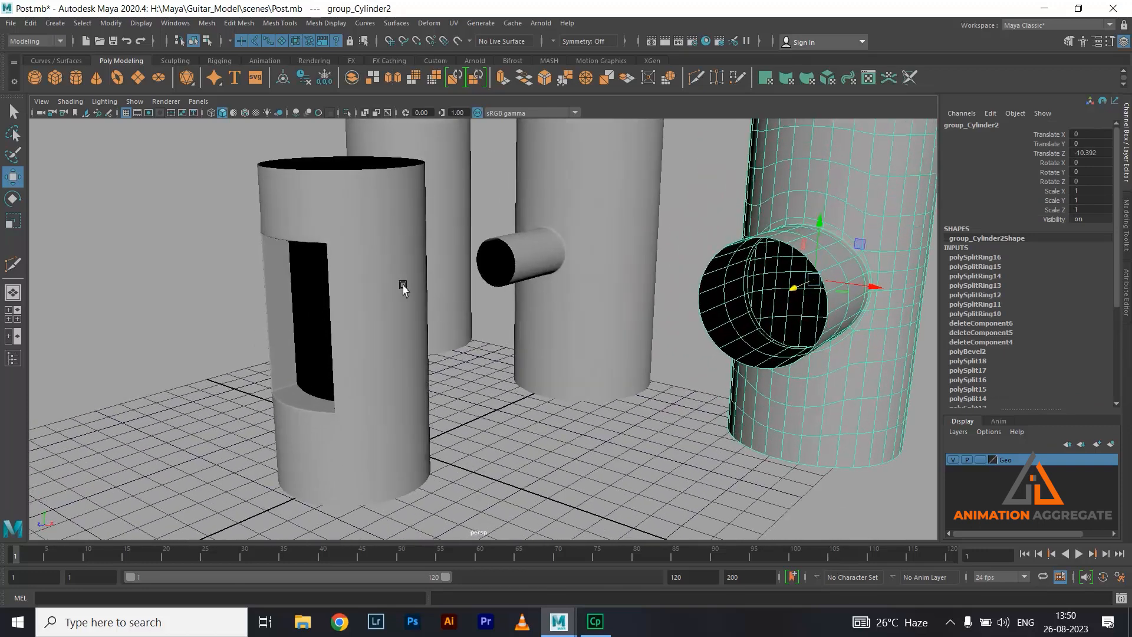
left_click(373, 272)
left_click_drag(361, 278, 375, 252, "alt")
middle_click_drag(387, 233, 376, 311, "alt")
right_click_drag(375, 311, 470, 246, "alt")
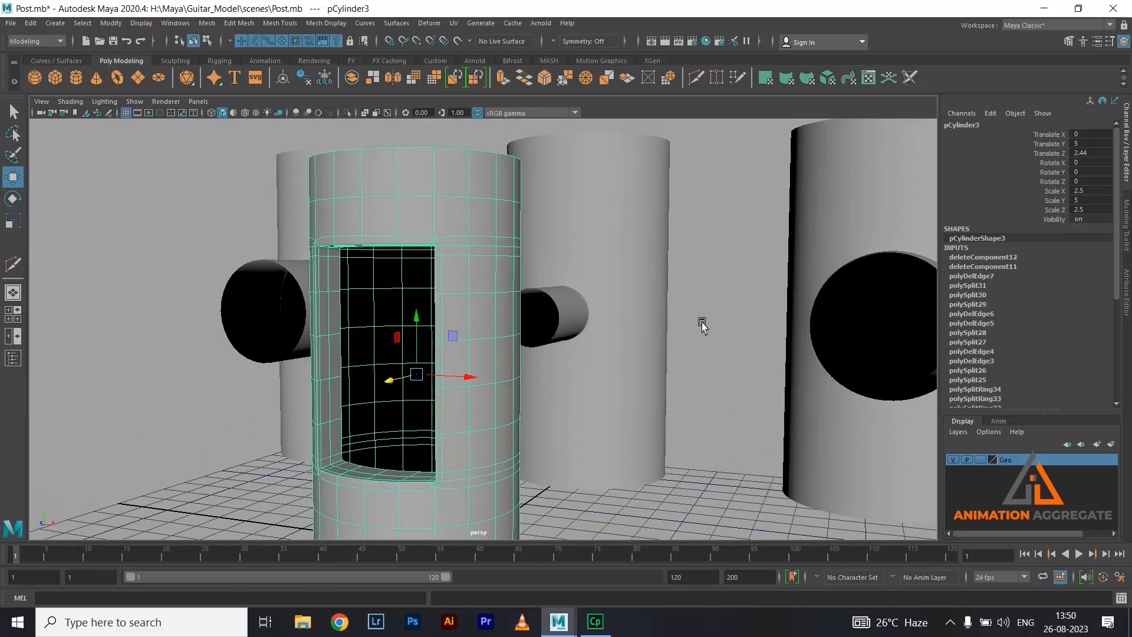
- Reopen the saved Post.mb scene from the recent files, discarding the current unsaved changes
left_click(11, 23)
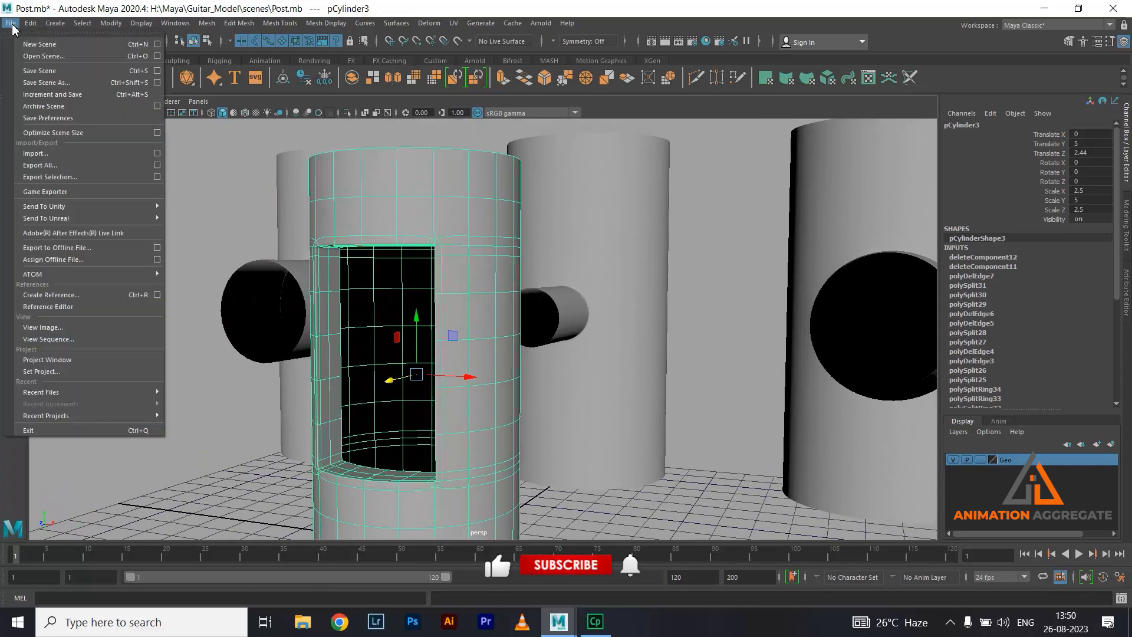
mouse_move(127, 395)
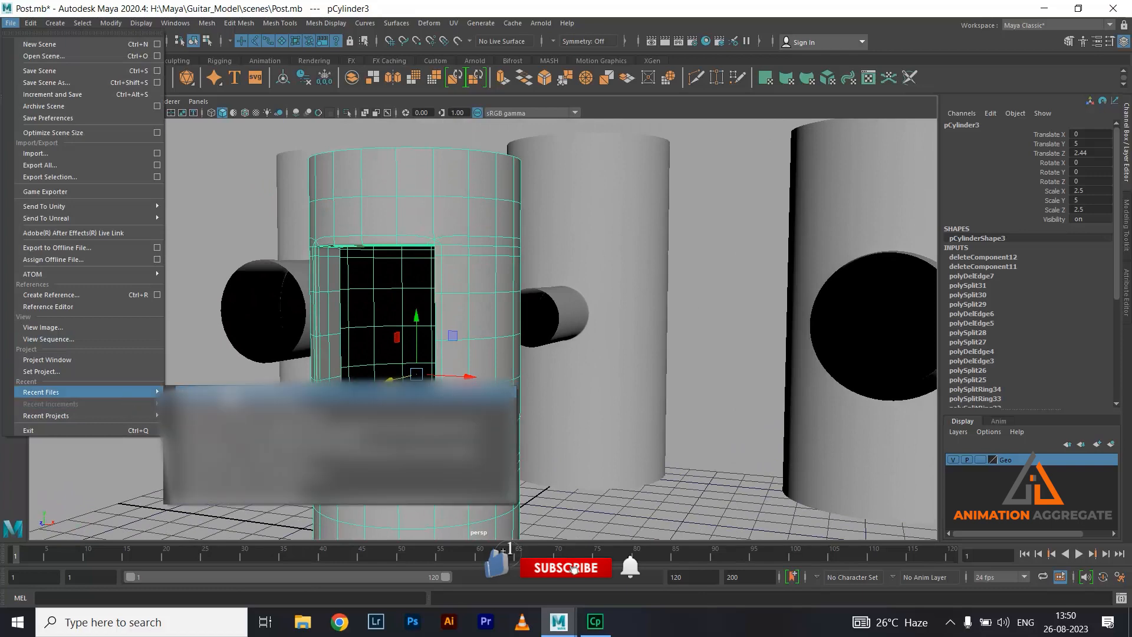
left_click(236, 400)
left_click(565, 313)
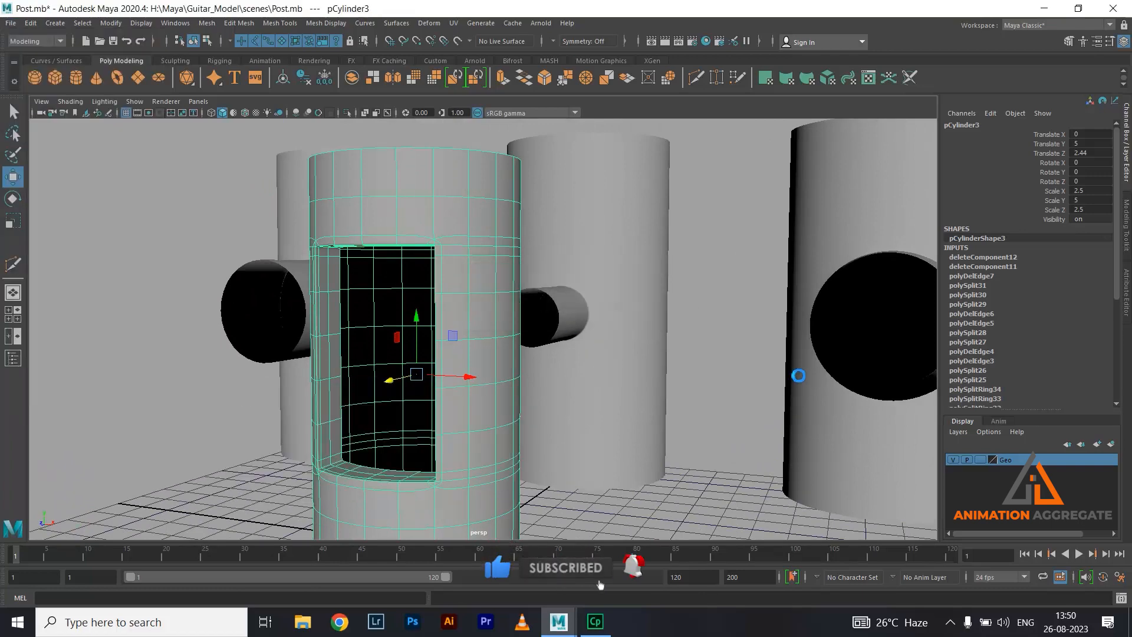
- Examine the intersecting cylinder pairs, focusing on where the large side cylinder meets its upright cylinder, Cylinder_02
left_click_drag(761, 401, 582, 353, "alt")
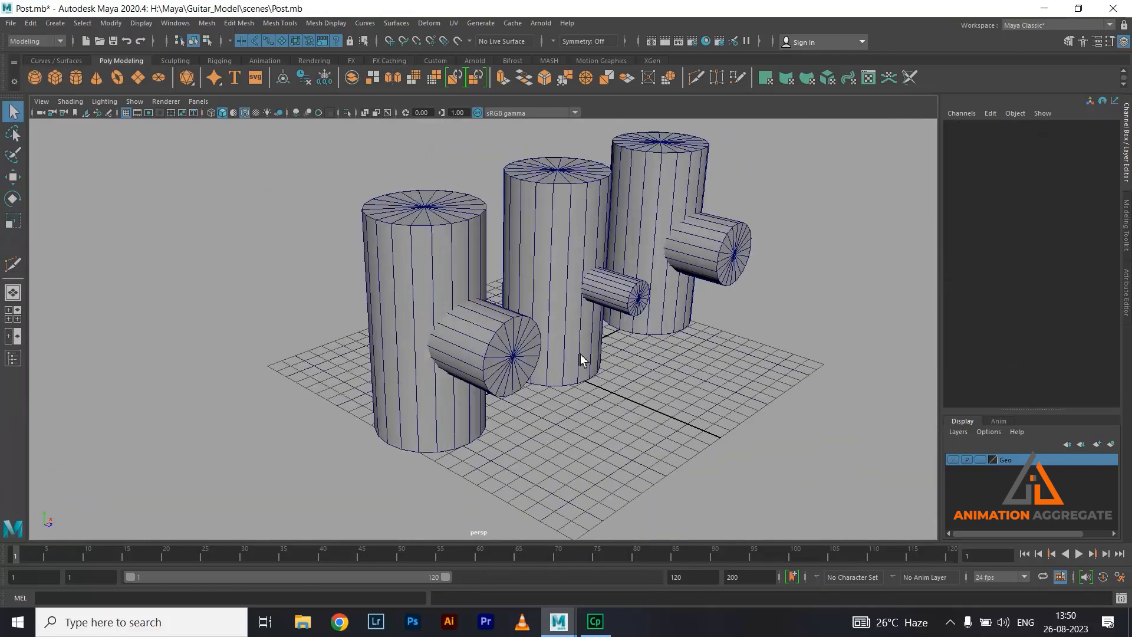
left_click(448, 278)
mouse_move(480, 336)
left_mouse_down("alt")
mouse_move(487, 354)
mouse_move(513, 329)
mouse_move(475, 324)
left_mouse_up("alt")
left_click_drag(649, 388, 526, 319, "alt")
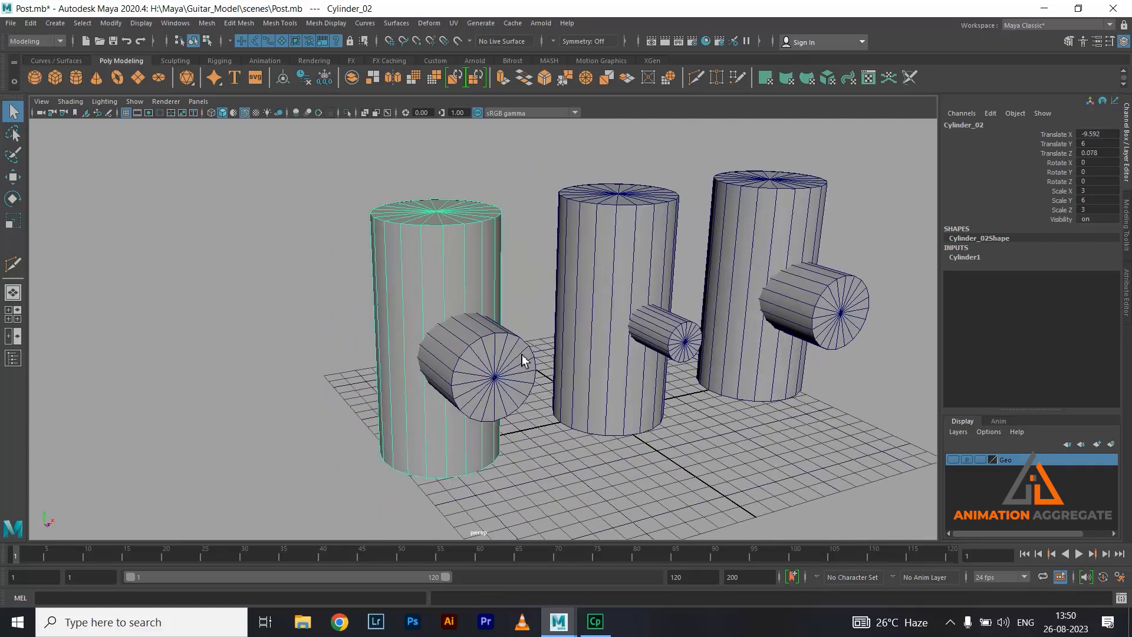
mouse_move(500, 368)
left_mouse_down("alt")
mouse_move(496, 347)
mouse_move(519, 375)
left_mouse_up("alt")
left_click(462, 333)
left_click(503, 337)
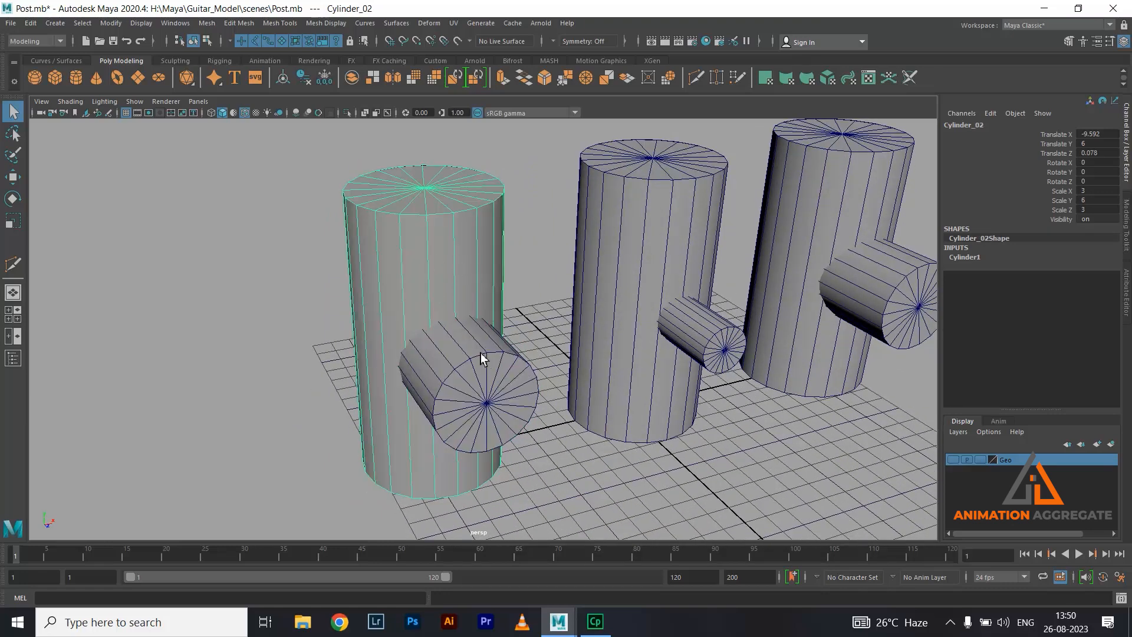
left_click_drag(453, 359, 435, 380, "alt")
scroll(485, 374, "up", 2)
- Try enlarging the side cylinder on Cylinder_02 uniformly, and undo the scaling
left_click(504, 352)
key("r")
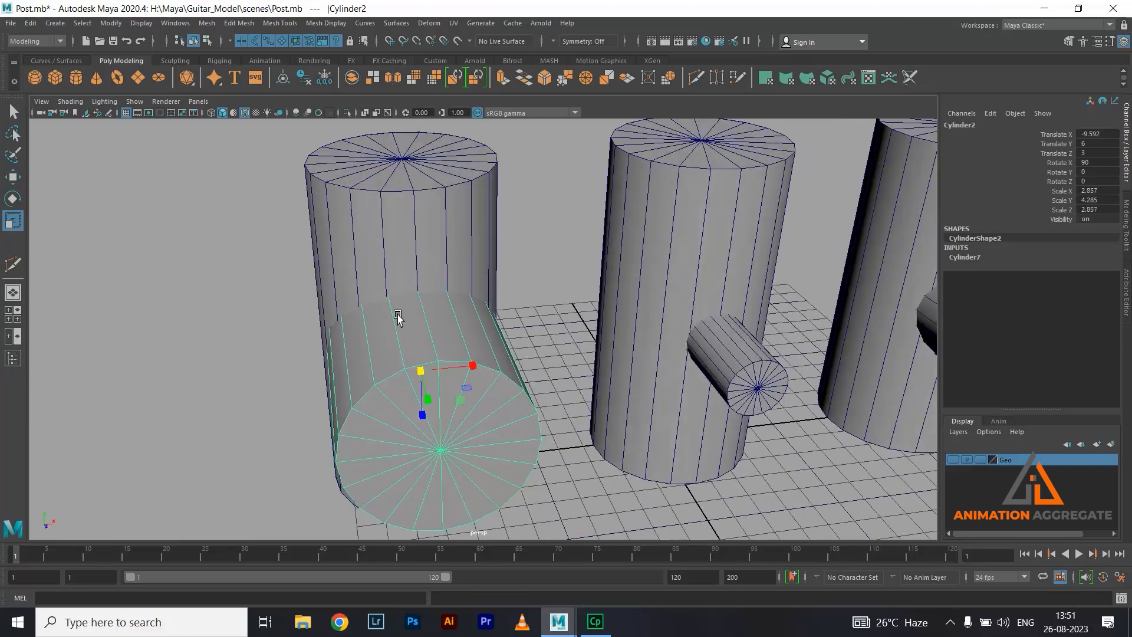
key("ctrl+z")
key("ctrl+z")
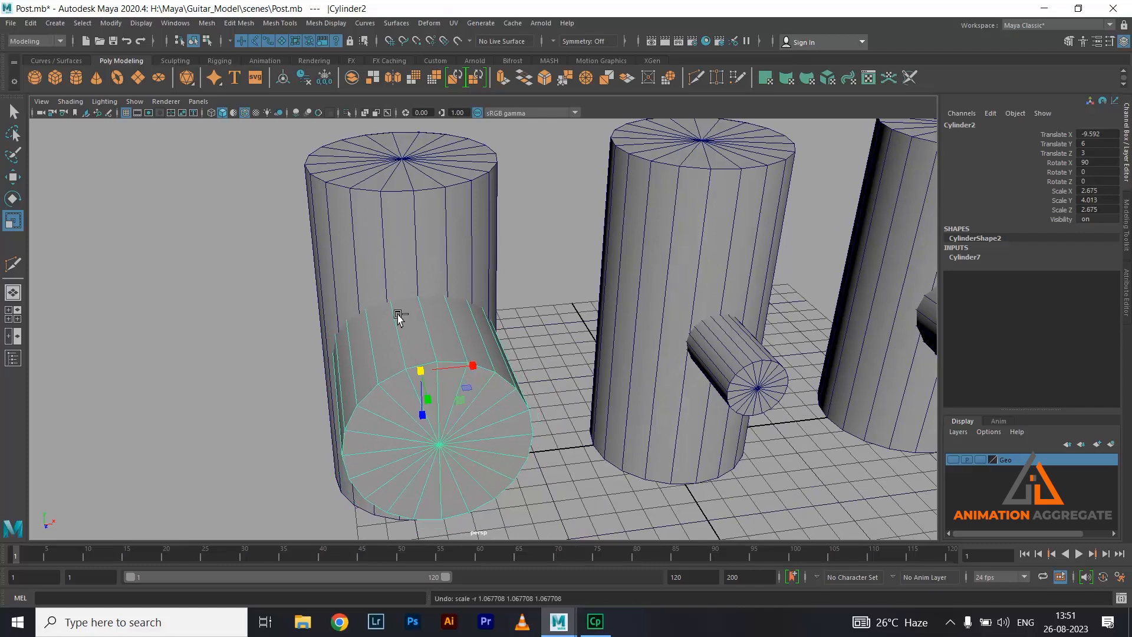
left_click_drag(417, 338, 418, 360, "alt")
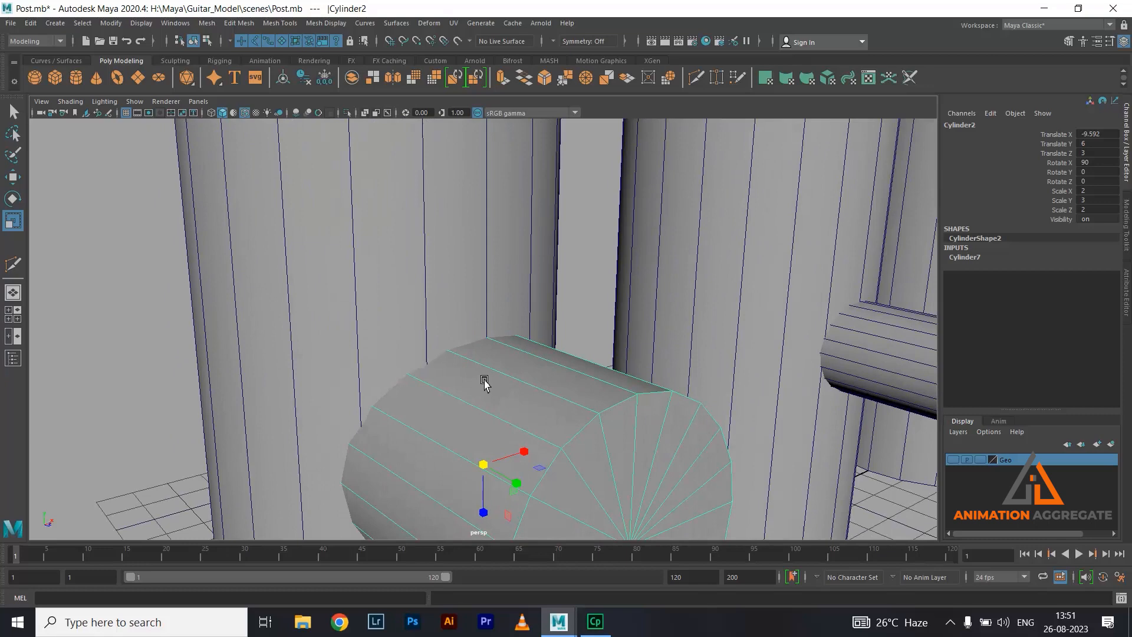
- Select the upright cylinder Cylinder_02 and reduce its Cylinder1 Subdivisions Axis to 6
left_click_drag(543, 402, 502, 367, "alt")
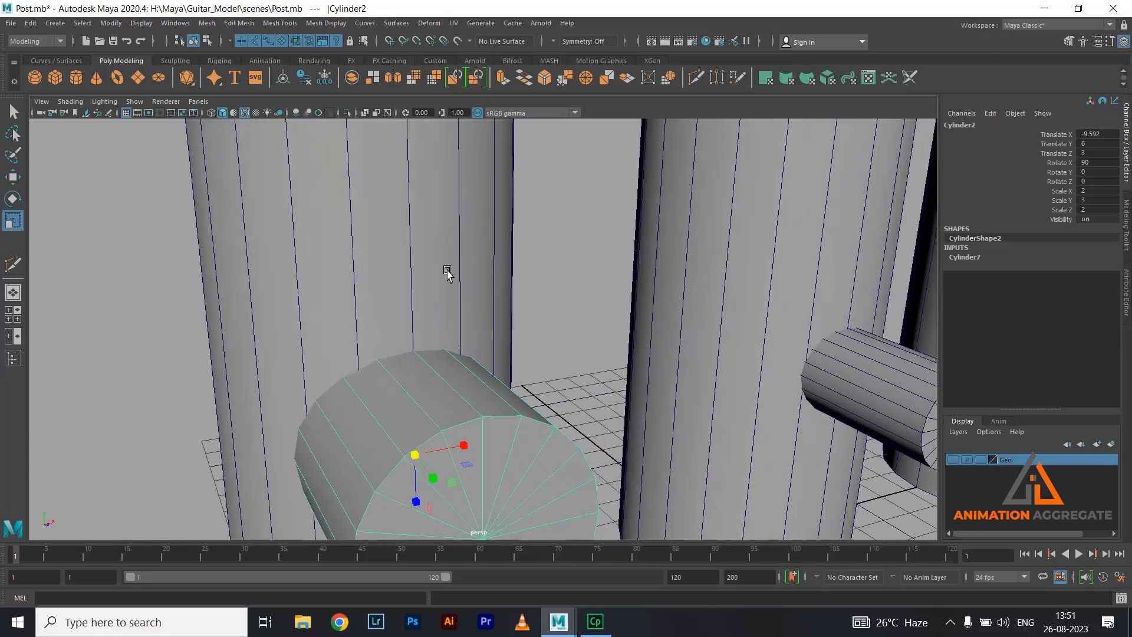
left_click(447, 273)
key("f")
left_click_drag(445, 343, 482, 348, "alt")
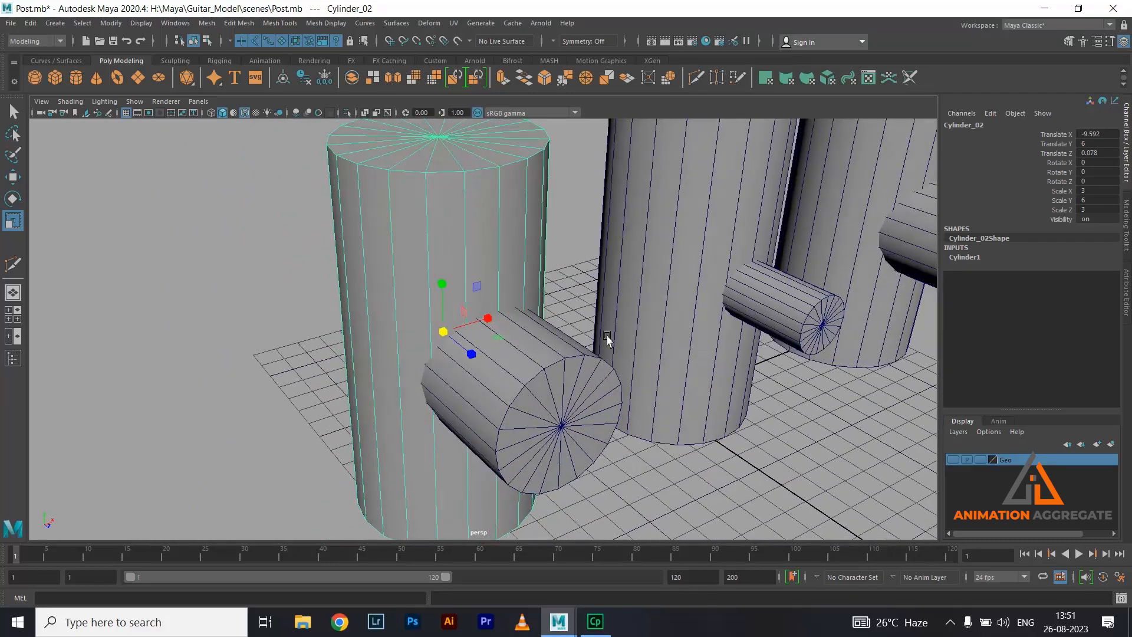
left_click_drag(607, 338, 606, 331, "alt")
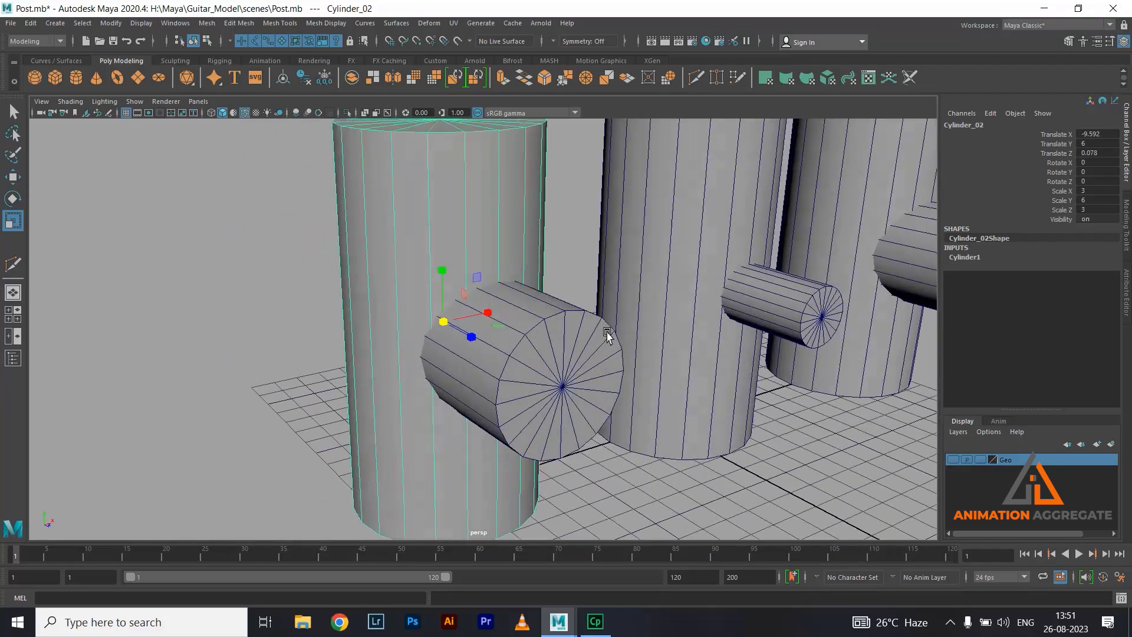
left_click(965, 257)
left_click(1036, 287)
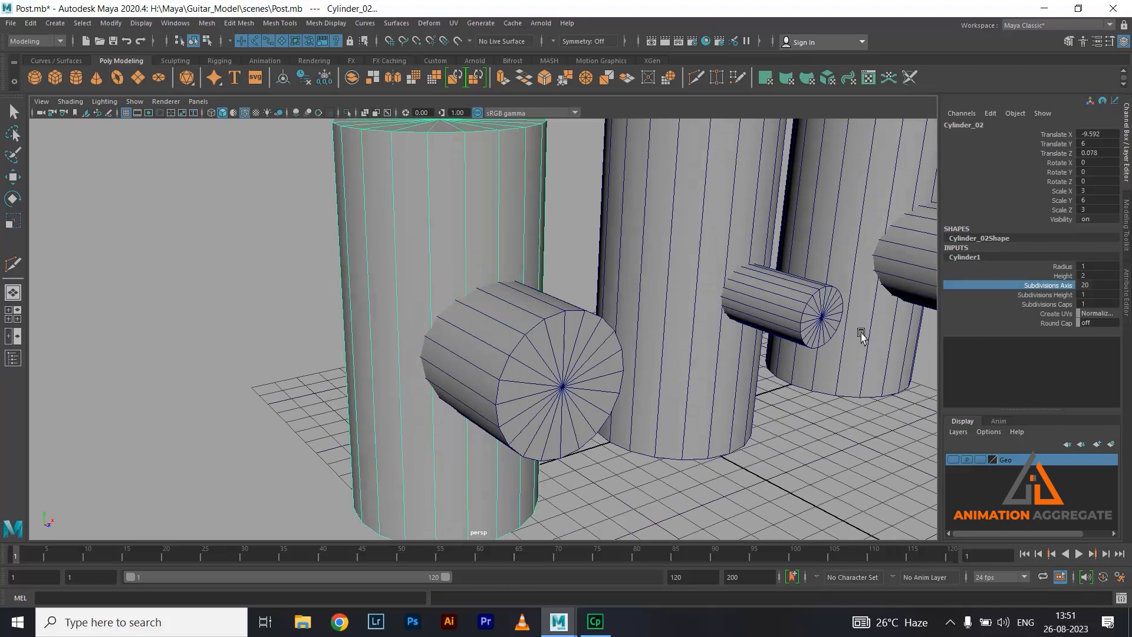
middle_click_drag(779, 375, 700, 389)
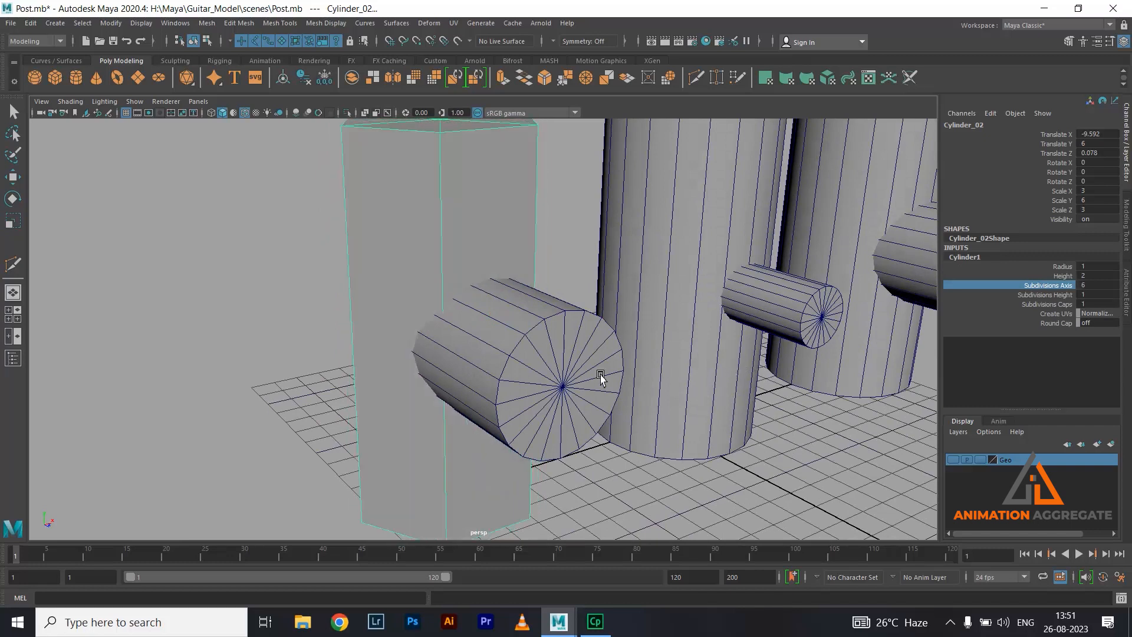
- Raise the upright cylinder's Subdivisions Axis to 8, 12 and finally 16, comparing its edge spacing with the side cylinder
left_click_drag(614, 324, 576, 341, "alt")
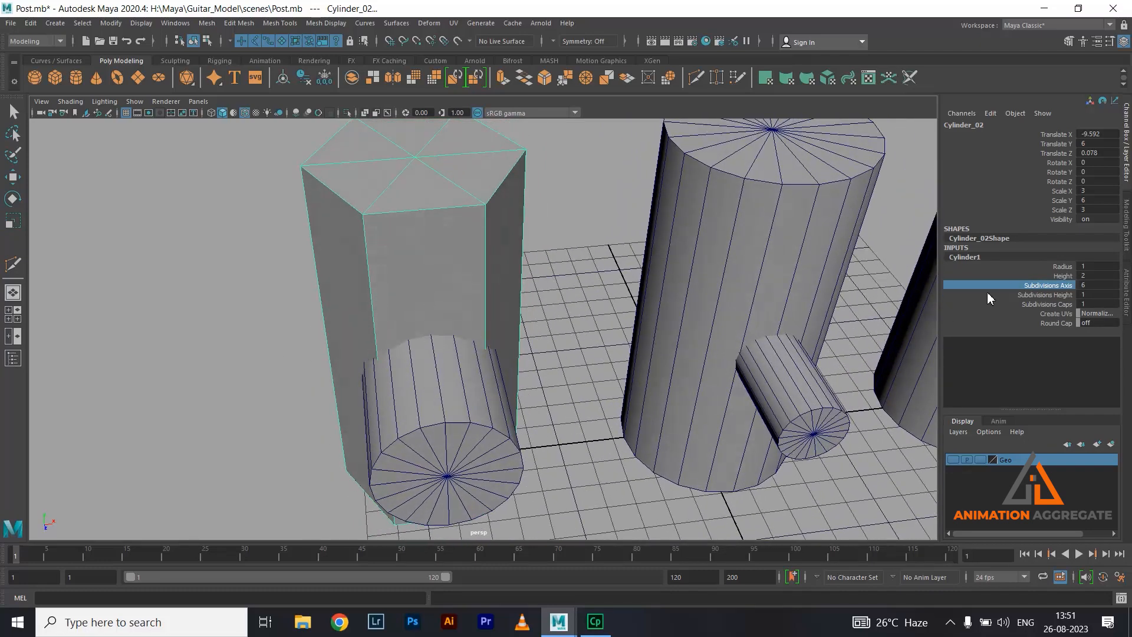
middle_click_drag(660, 305, 671, 307)
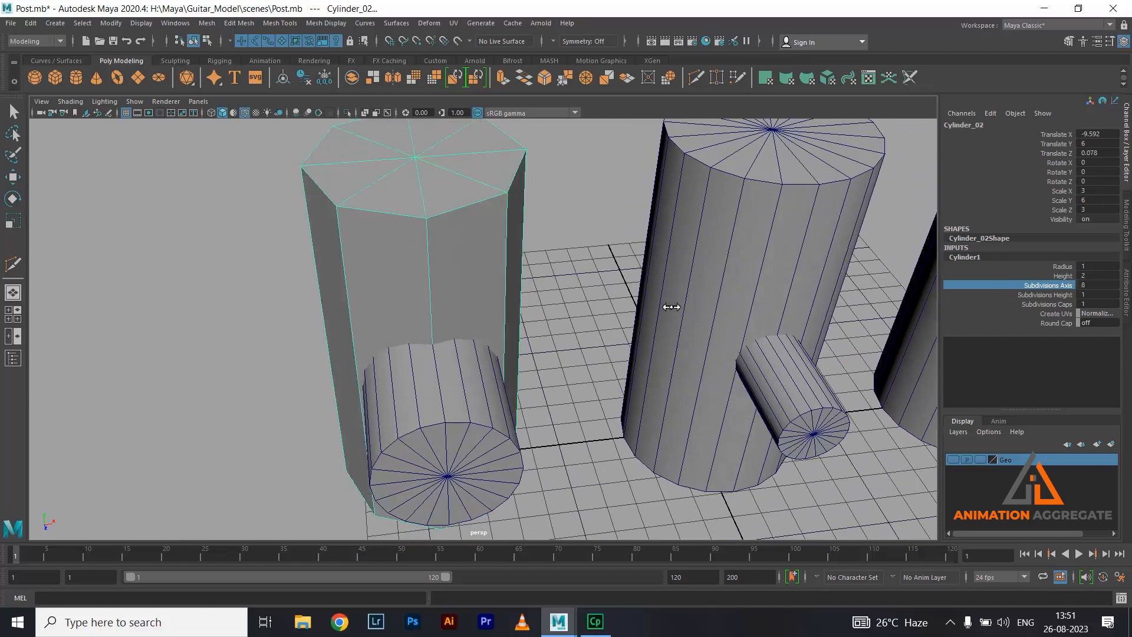
left_click_drag(668, 312, 606, 348, "alt")
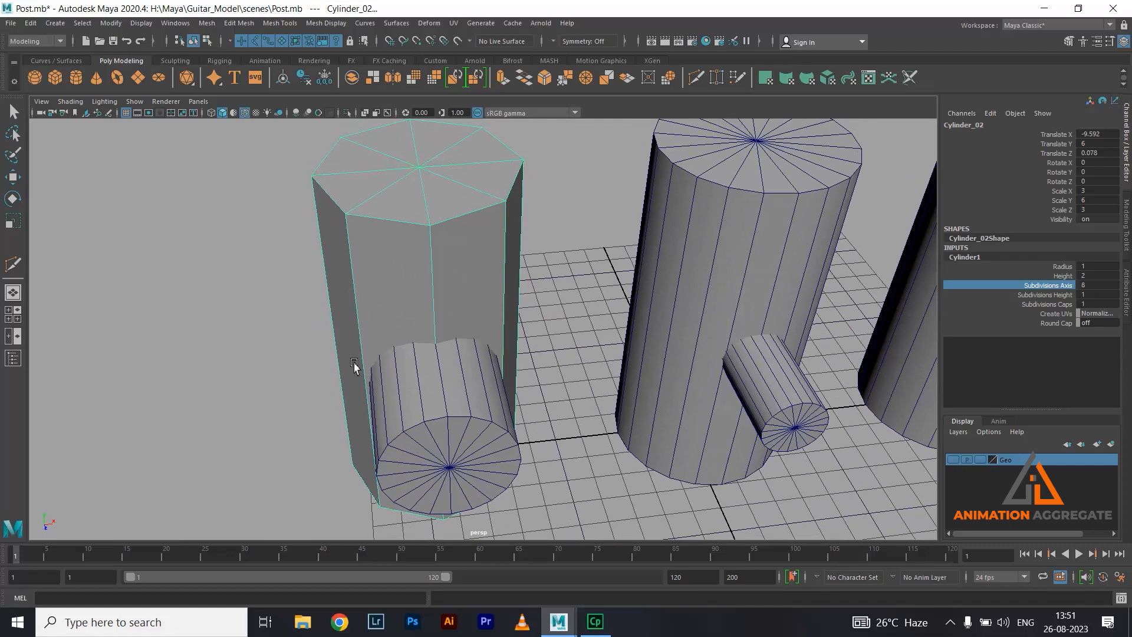
left_click_drag(353, 366, 354, 336, "alt")
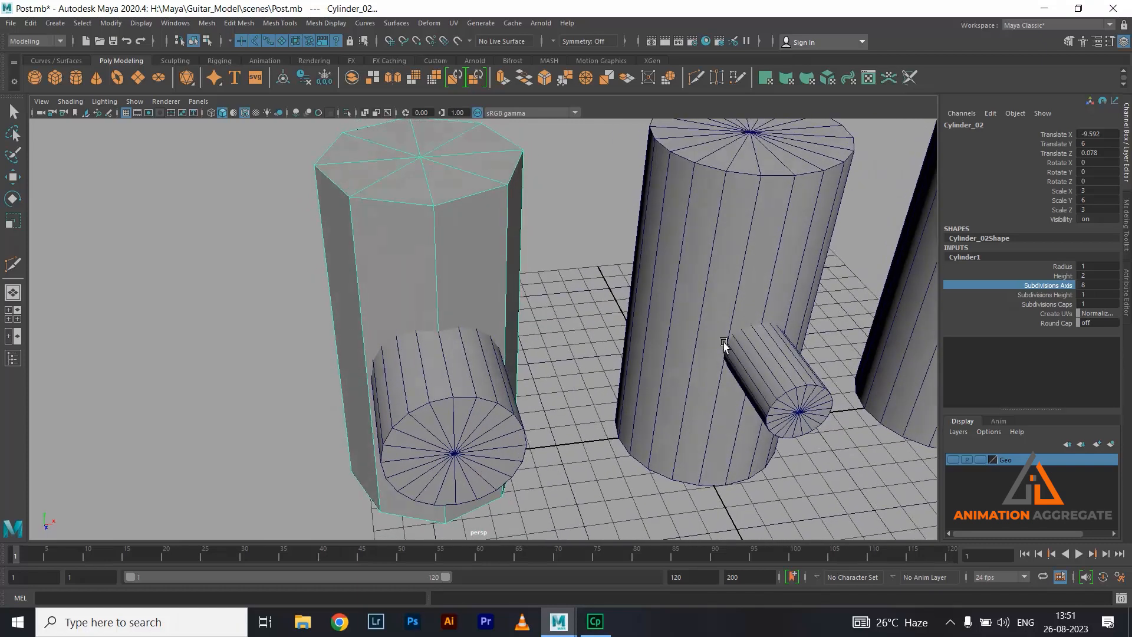
middle_click_drag(601, 333, 625, 333)
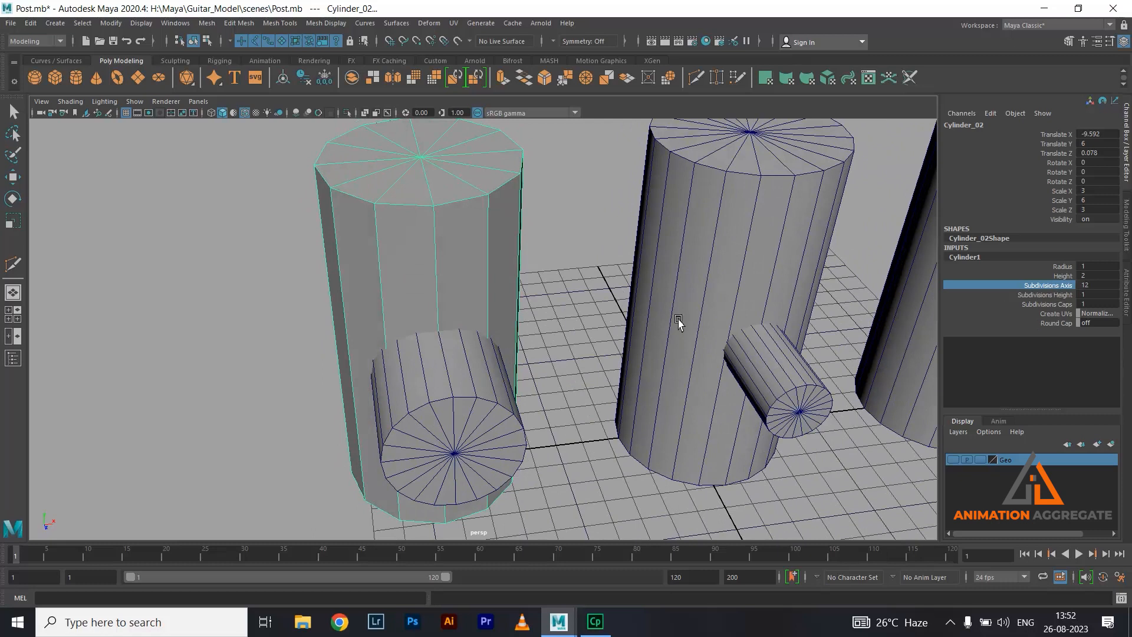
middle_click_drag(553, 315, 573, 317)
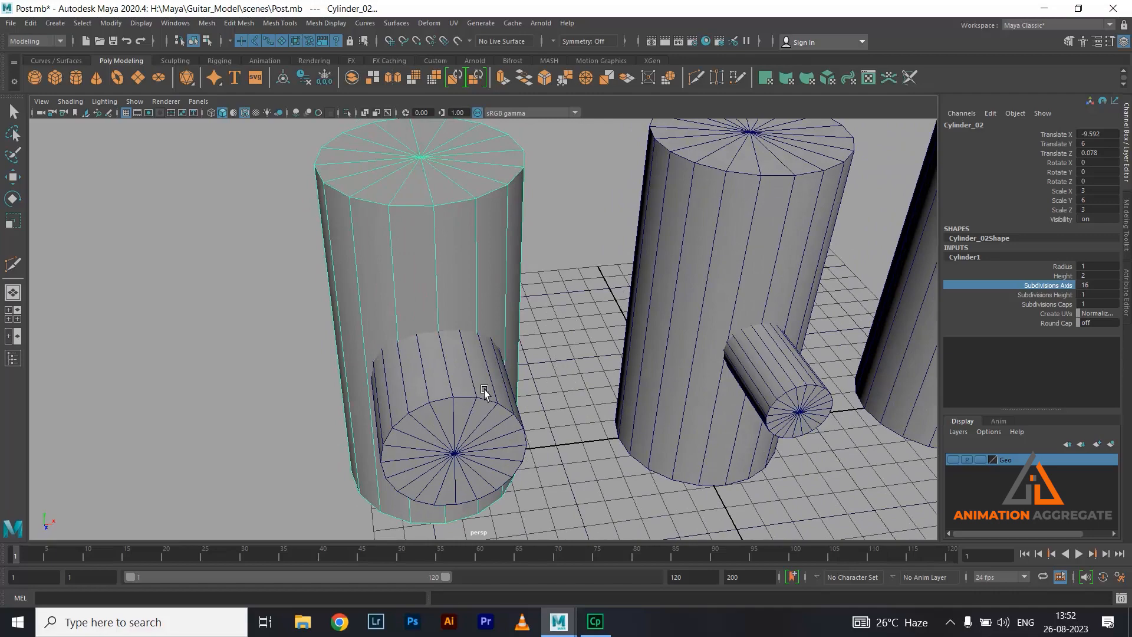
- Examine how the upright cylinder's vertical edges line up with the side cylinder's edges at the intersection
mouse_move(454, 337)
left_mouse_down("alt")
mouse_move(463, 328)
mouse_move(444, 280)
mouse_move(450, 324)
mouse_move(485, 319)
mouse_move(445, 330)
left_mouse_up("alt")
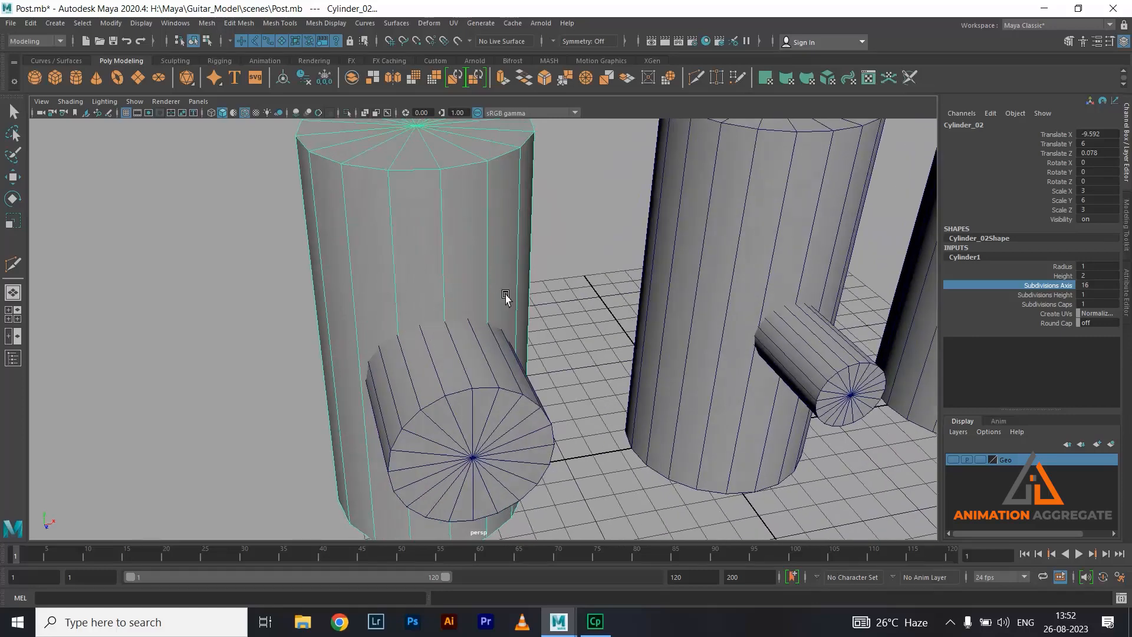
left_click_drag(506, 298, 480, 313, "alt")
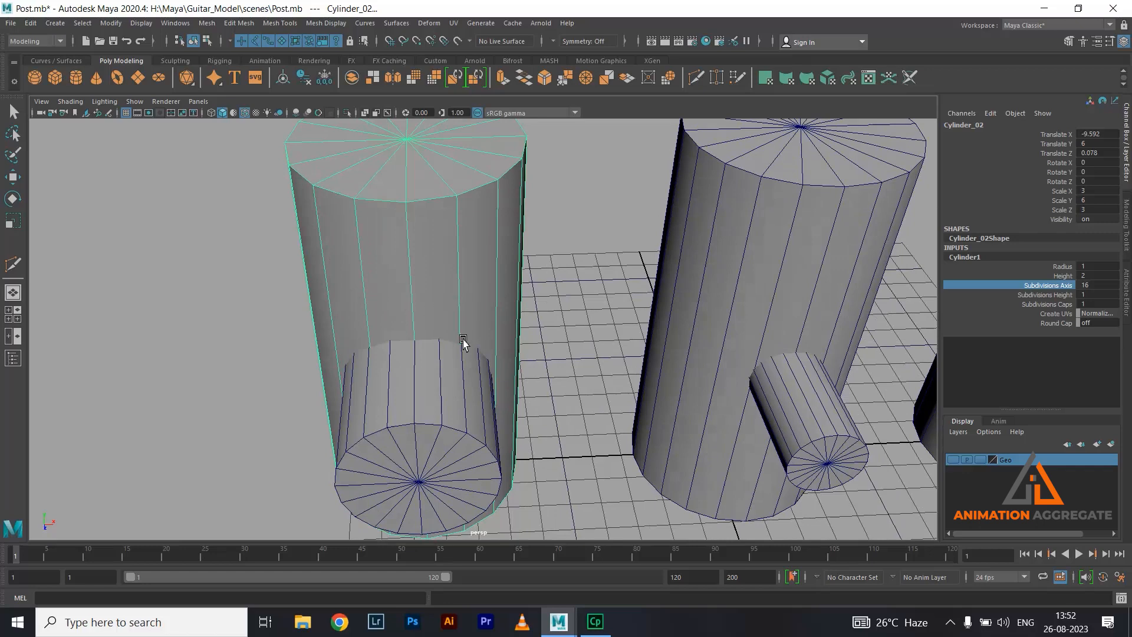
left_click_drag(463, 342, 408, 339, "alt")
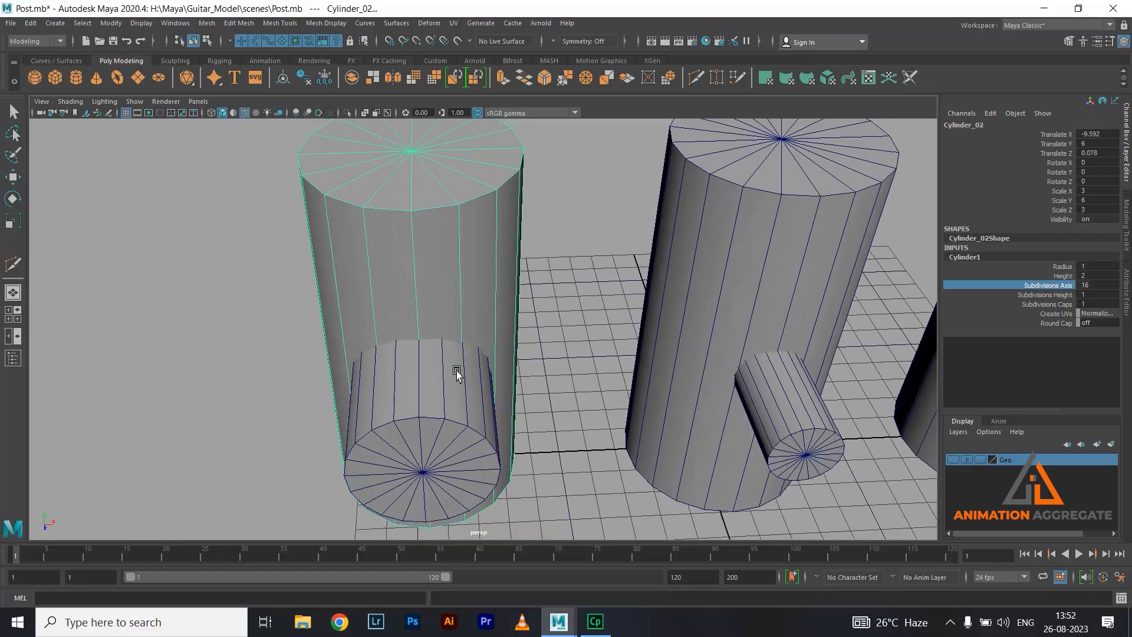
left_click_drag(456, 371, 470, 333, "alt")
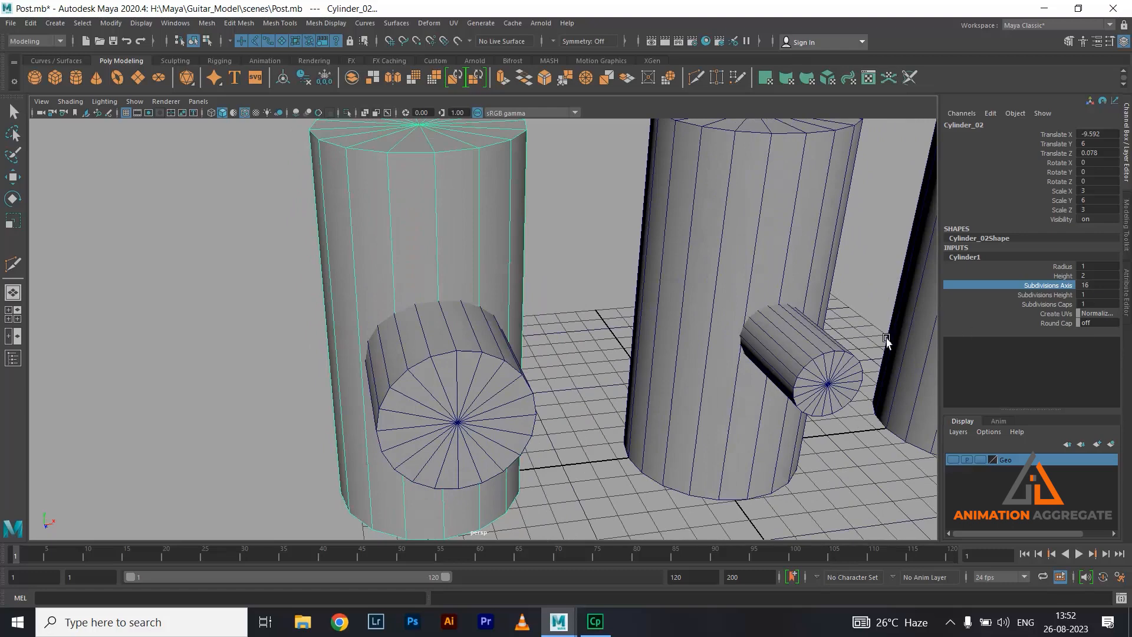
left_click_drag(638, 298, 583, 290, "alt")
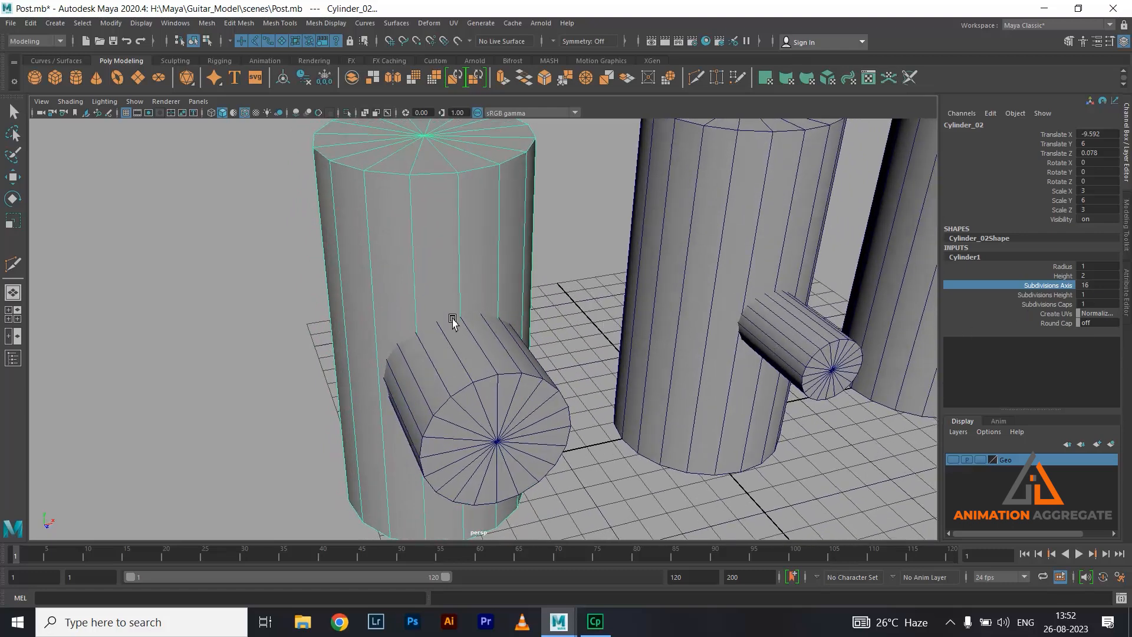
left_click_drag(440, 331, 452, 314, "alt")
- Select the side cylinder Cylinder2, set its Cylinder7 Subdivisions Axis to 8, and check its edges against the upright cylinder
left_click(543, 379)
key("r")
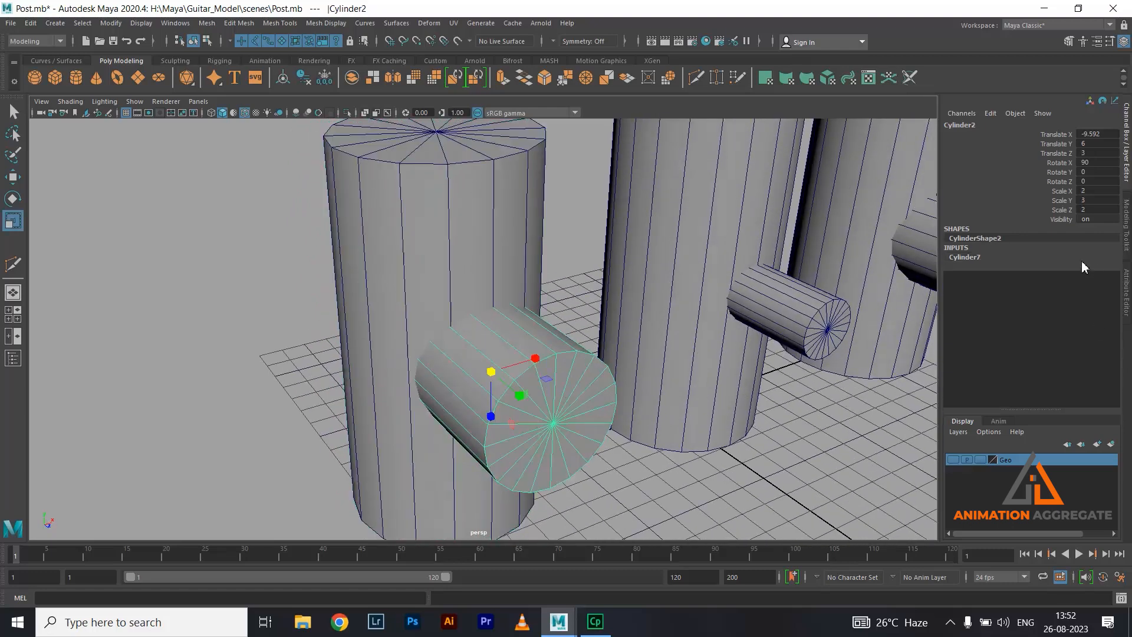
left_click(964, 258)
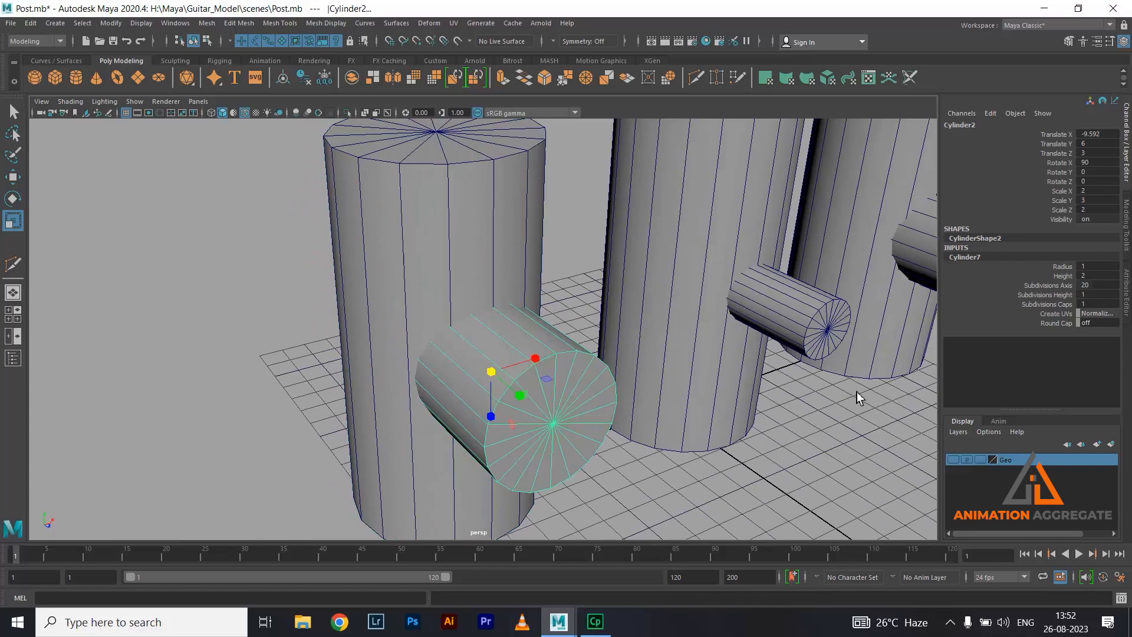
left_click(1043, 290)
scroll(609, 352, "up", 3)
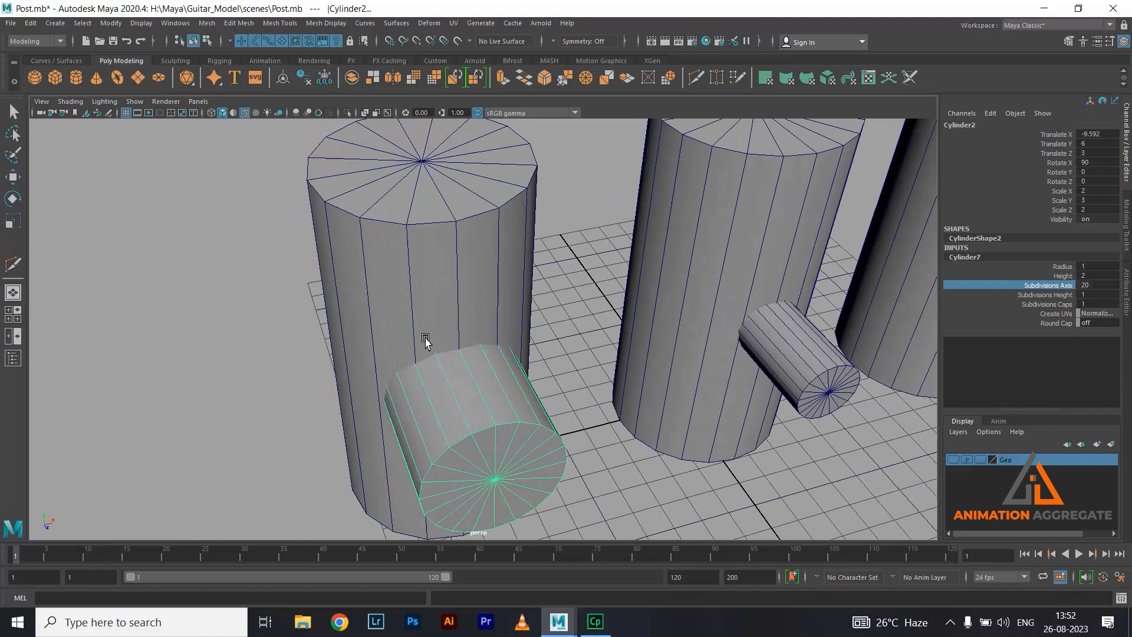
left_click_drag(477, 399, 504, 361, "alt")
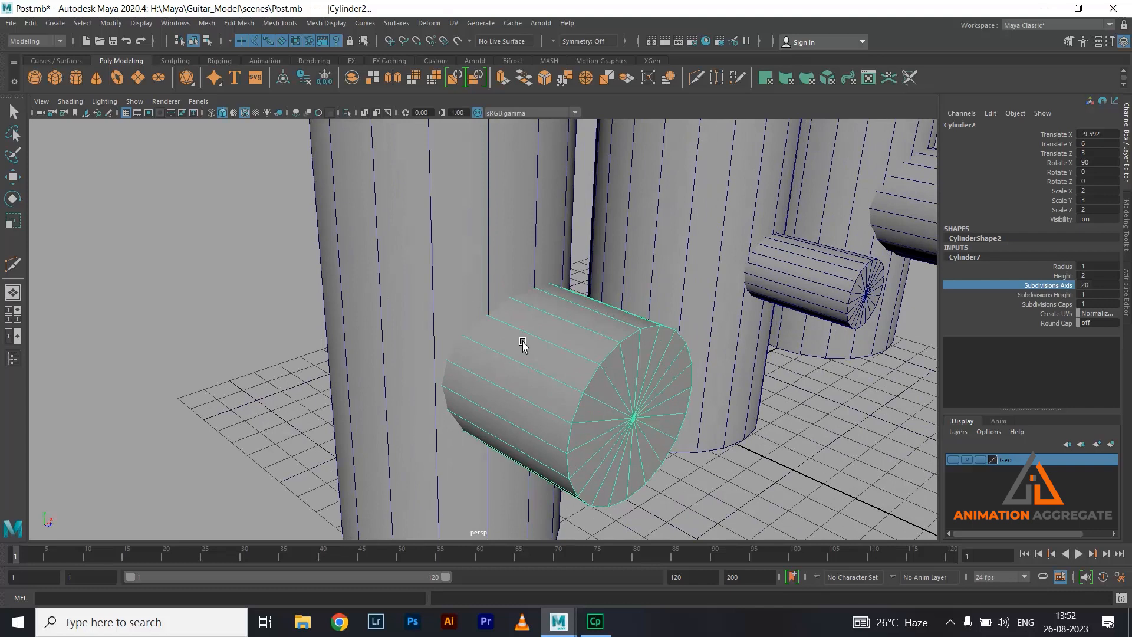
middle_click_drag(813, 386, 741, 390)
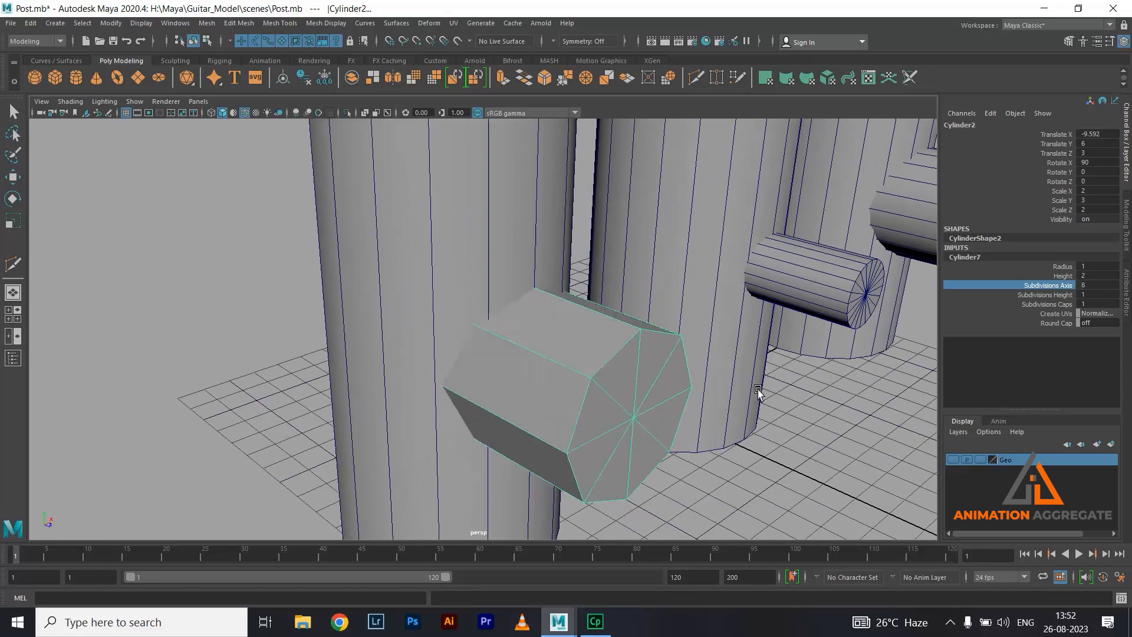
left_click_drag(619, 391, 394, 377, "alt")
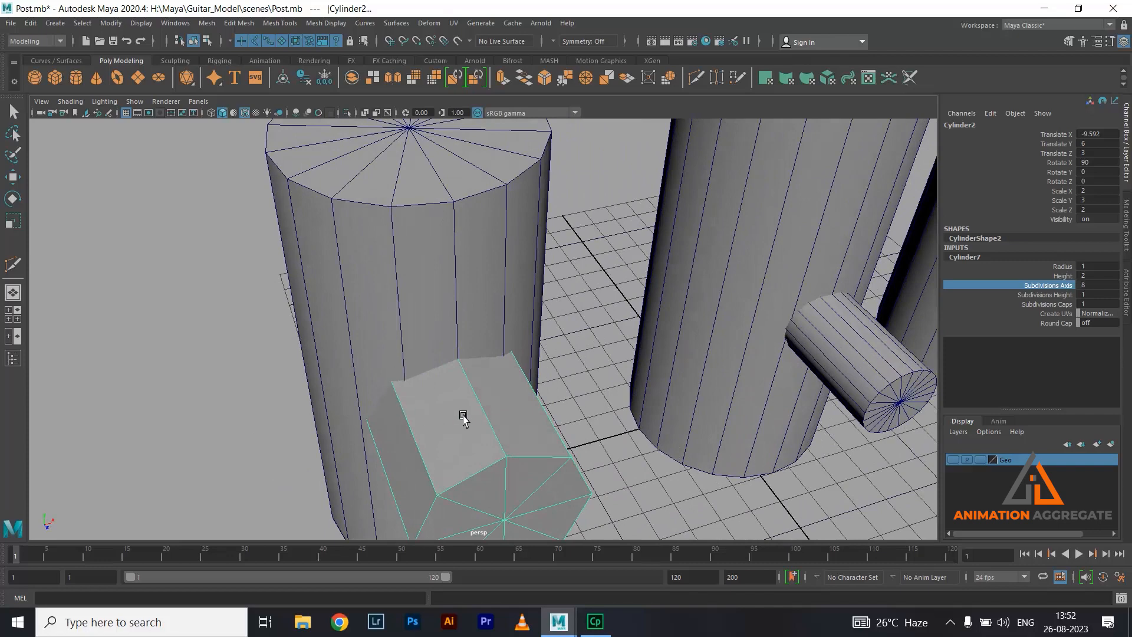
left_click_drag(465, 417, 432, 412, "alt")
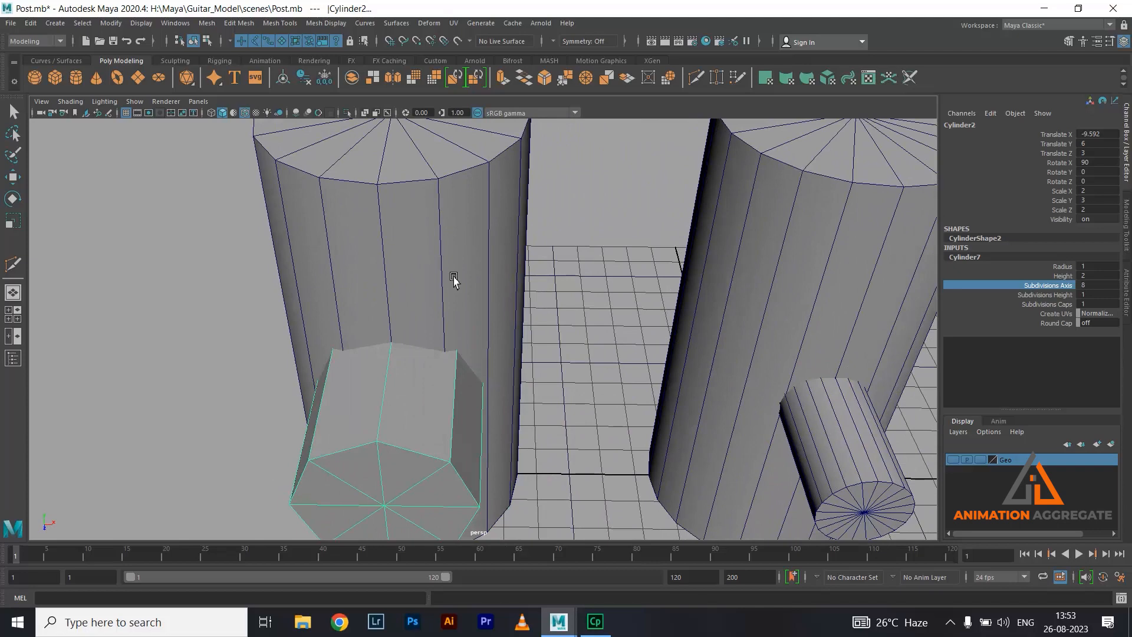
left_click_drag(454, 371, 464, 364, "alt")
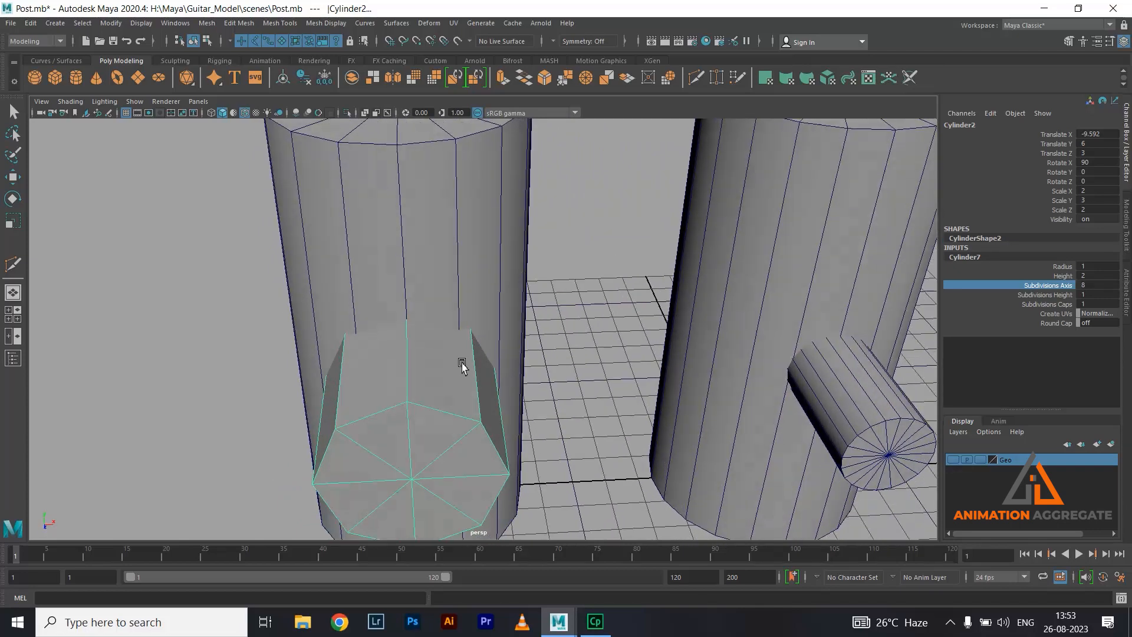
- Examine the eight-sided side cylinder's fit against the upright cylinder from several angles, comparing it with the neighbouring cylinder pairs
left_click_drag(440, 391, 454, 377, "alt")
left_click_drag(372, 311, 421, 342, "alt")
left_click_drag(484, 409, 478, 407, "alt")
right_click_drag(627, 429, 499, 277, "alt")
left_click_drag(548, 384, 543, 370, "alt")
right_click_drag(544, 377, 519, 340, "alt")
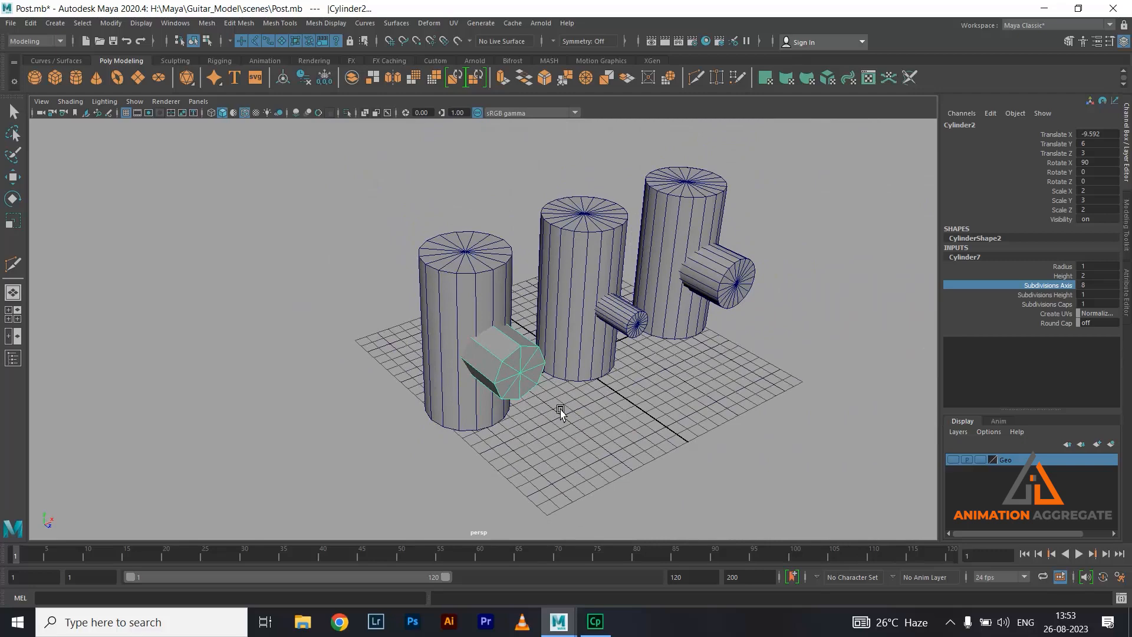
right_click_drag(393, 307, 657, 409, "alt")
left_click_drag(437, 405, 459, 404, "alt")
- Apply a Boolean to the upright cylinder Cylinder_02 and the side cylinder Cylinder2, with the operation set to union
left_click(447, 285)
key("r")
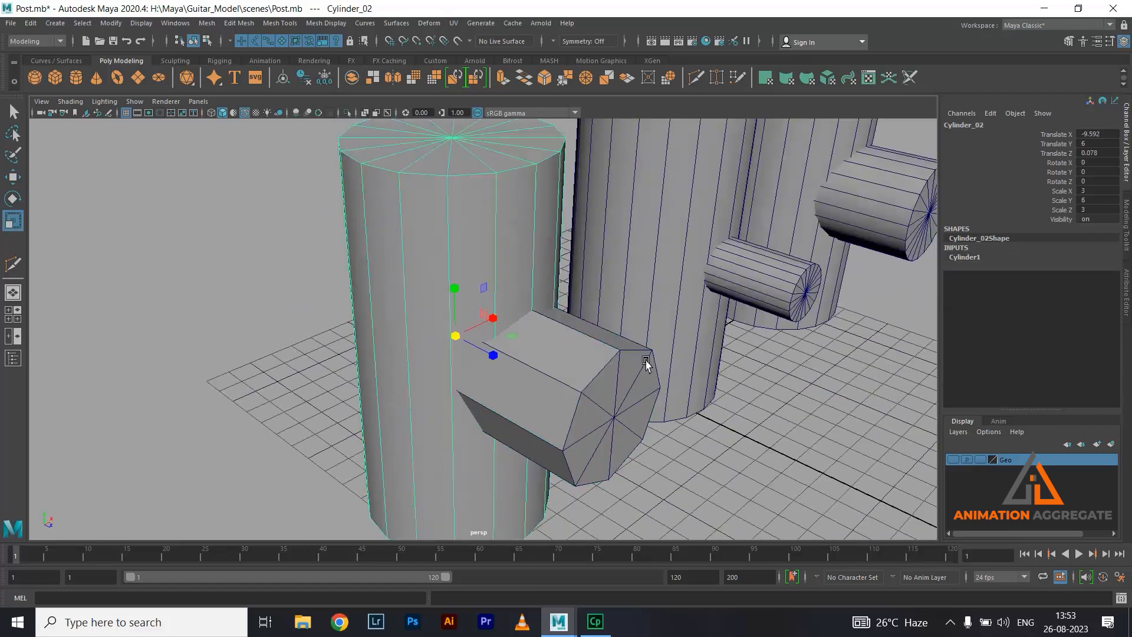
left_click(645, 357, "shift")
left_click_drag(593, 366, 575, 306, "alt")
right_click_drag(575, 306, 582, 401, "alt")
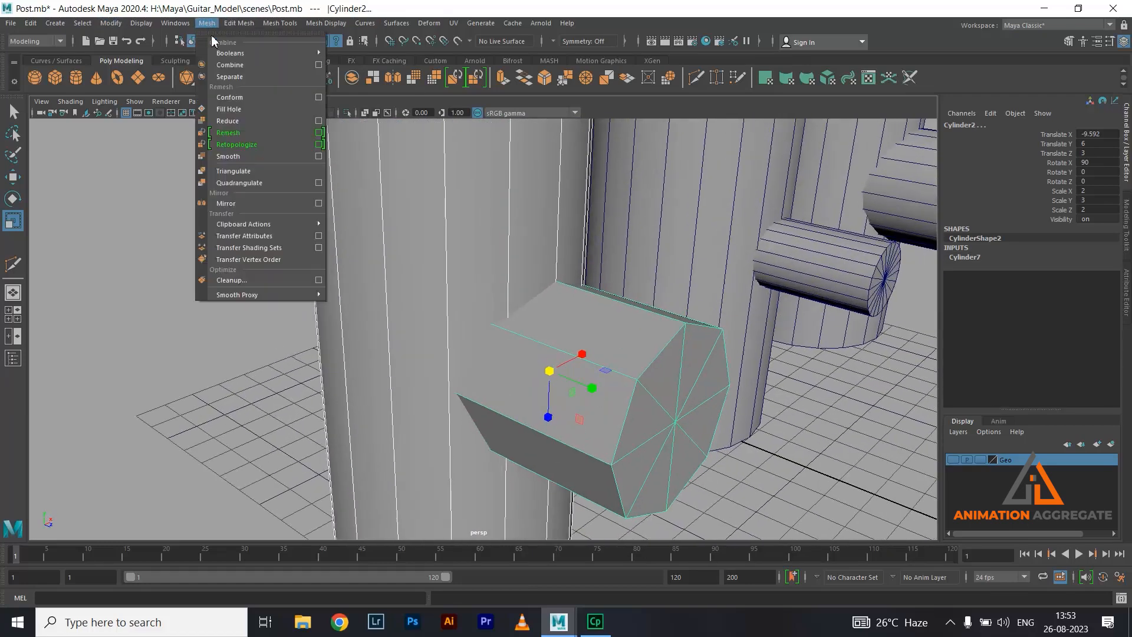
left_click(207, 23)
mouse_move(265, 53)
left_click(354, 65)
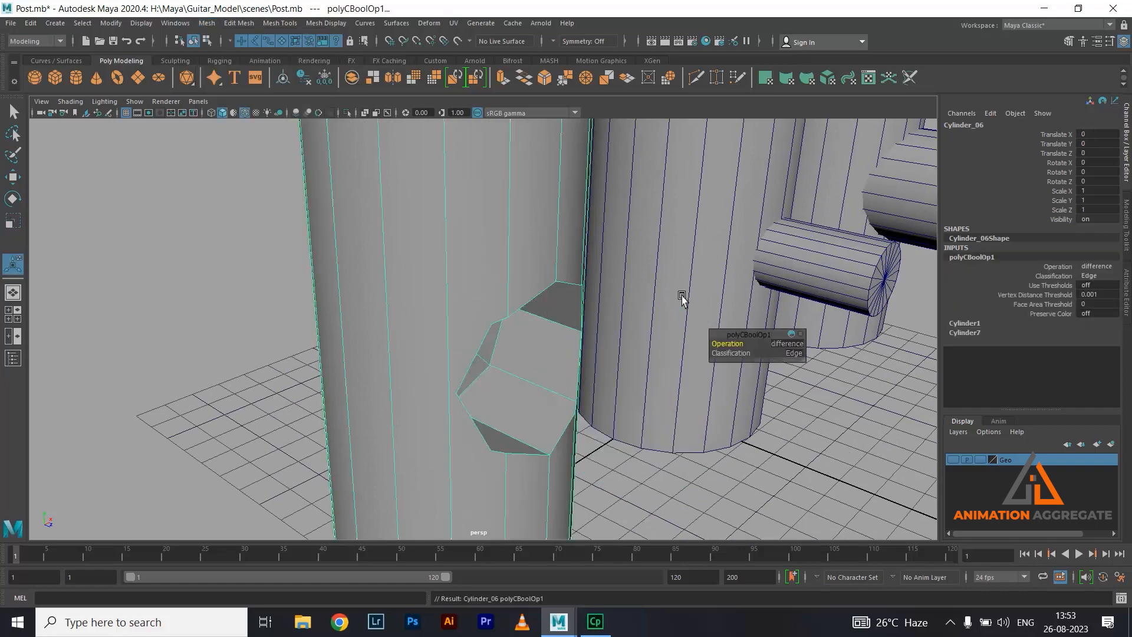
scroll(672, 294, "up", 3)
left_click(788, 344)
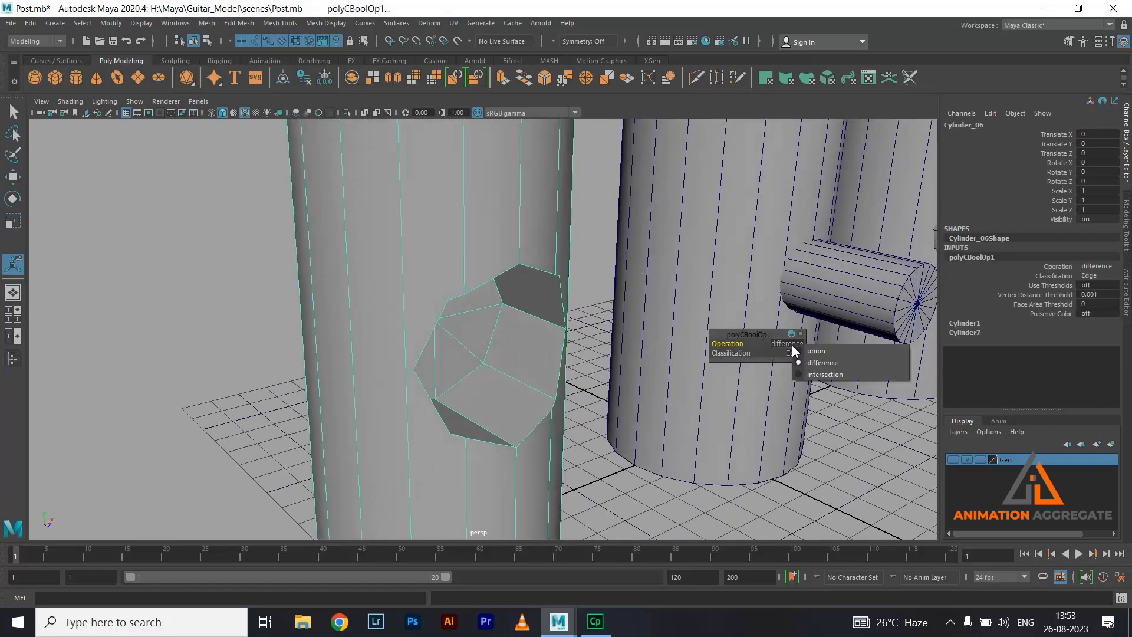
left_click(816, 352)
- Weld the stray vertices around the intersection onto the neighbouring corner vertices of the side cylinder with the Target Weld Tool
left_click_drag(634, 298, 559, 295, "alt")
left_click_drag(404, 313, 470, 336, "alt")
left_click_drag(398, 271, 483, 233, "alt")
right_click_drag(483, 232, 434, 291, "shift")
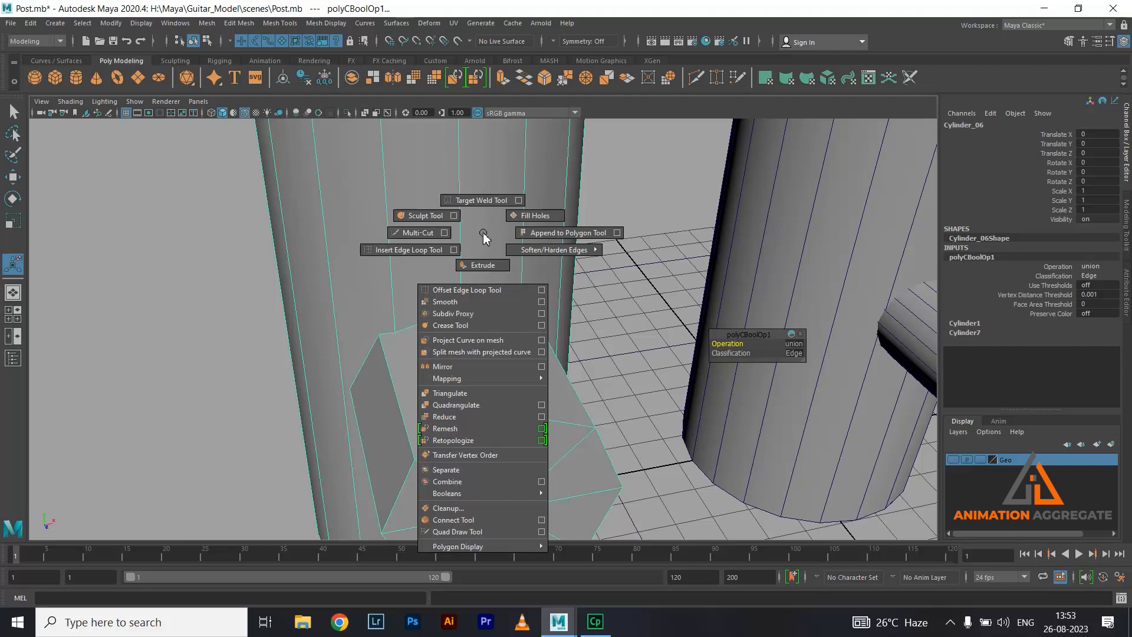
left_click(479, 199)
left_click_drag(429, 321, 465, 295, "alt")
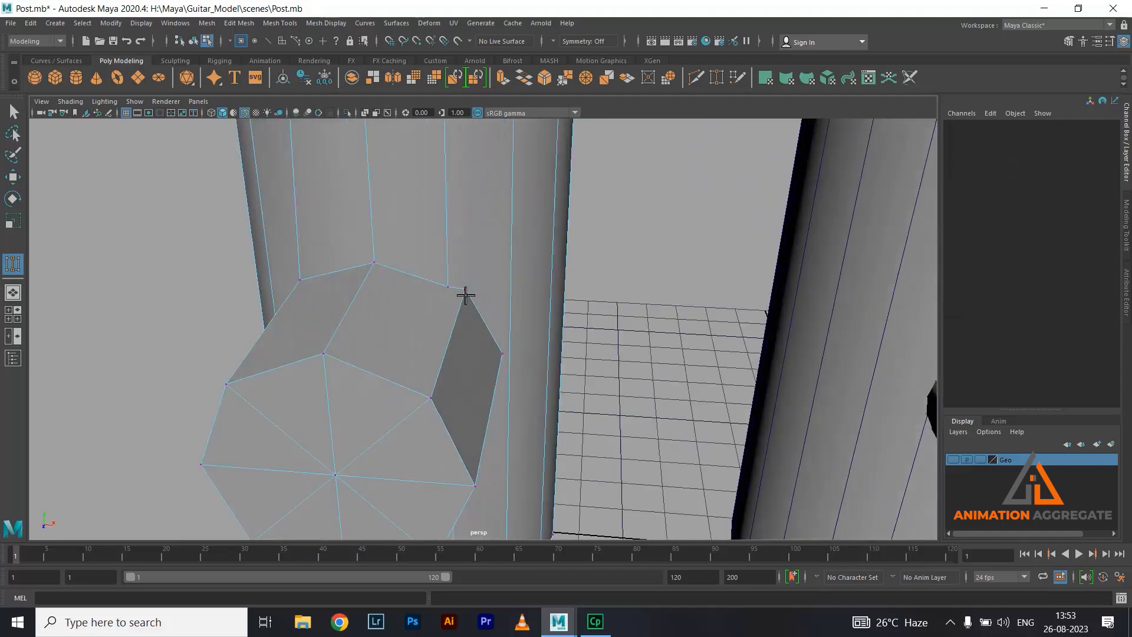
left_click_drag(520, 328, 514, 290, "alt")
key("ctrl+s")
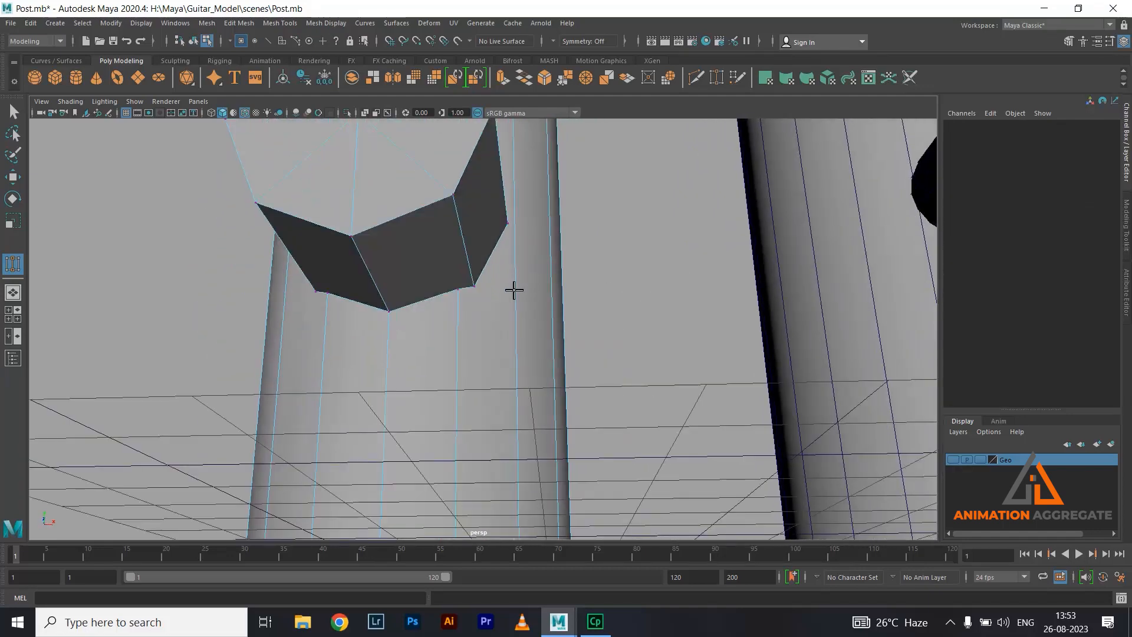
left_click_drag(445, 314, 438, 280, "alt")
- Preview the joined mesh with smoothing, leave the weld tool, and return to the unsmoothed display
key("3")
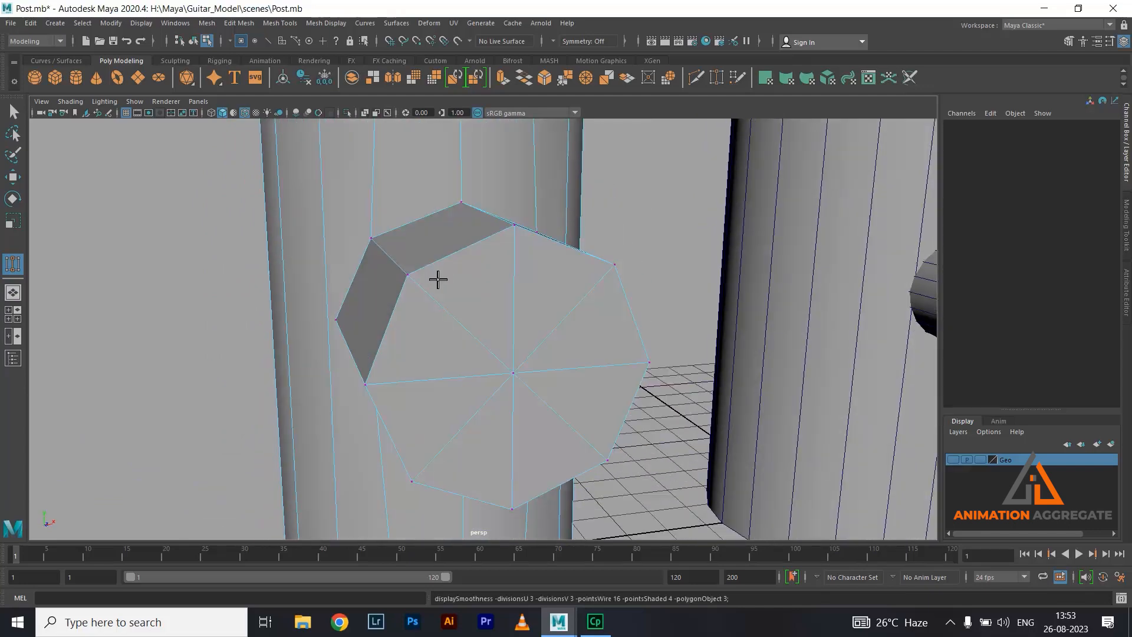
left_click_drag(523, 289, 470, 211, "alt")
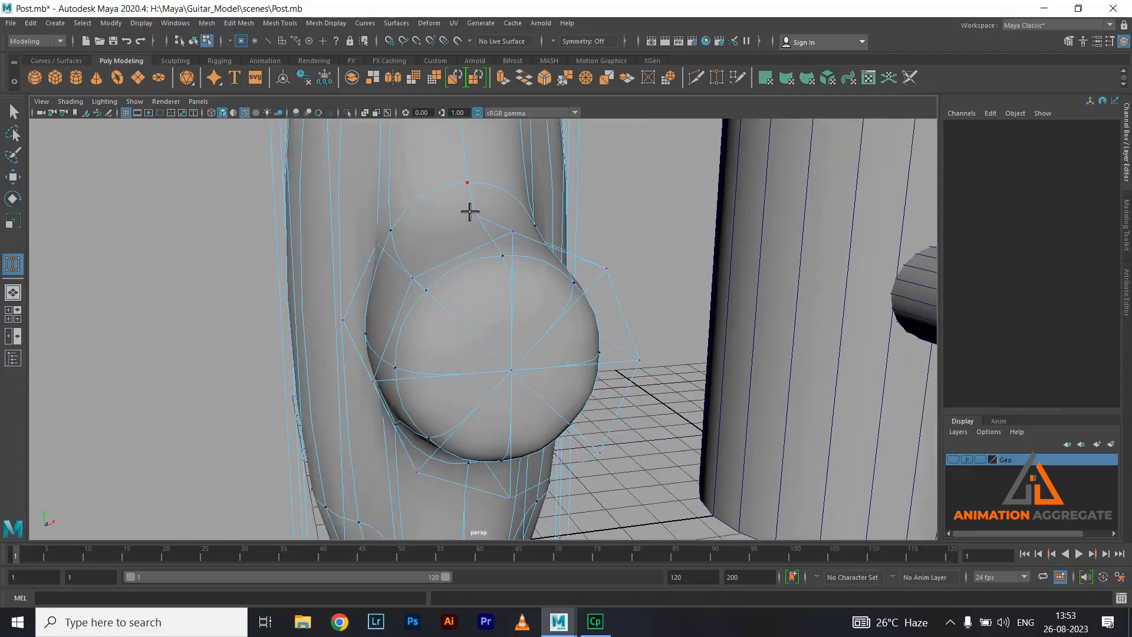
key("w")
right_click_drag(468, 206, 410, 204)
left_click_drag(524, 259, 487, 273, "alt")
scroll(488, 273, "up", 2)
key("1")
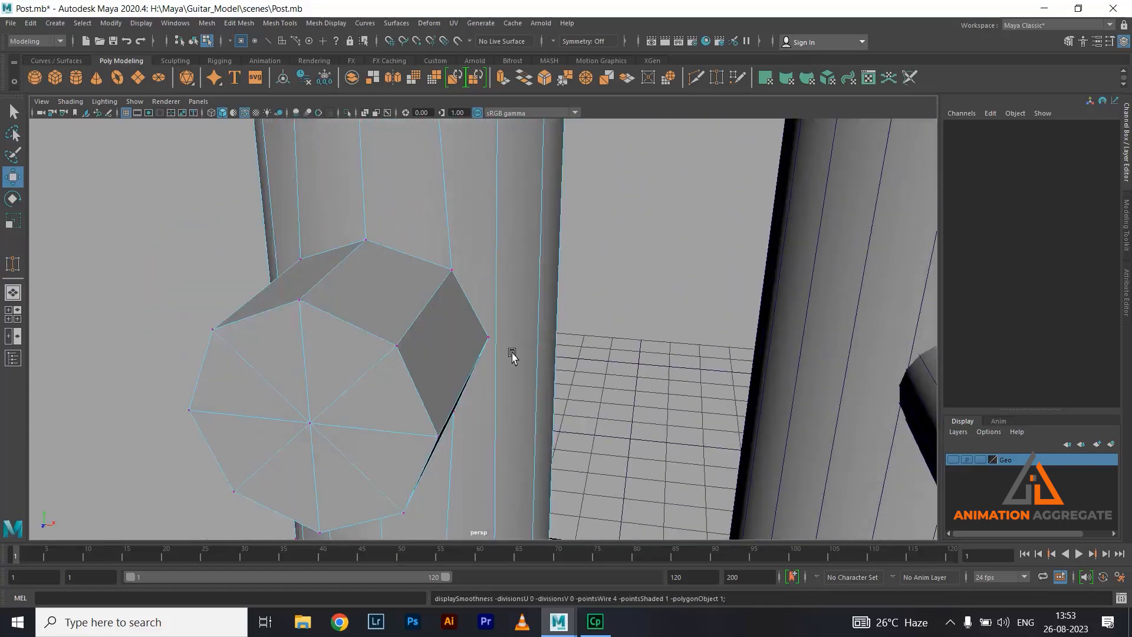
- Insert a horizontal edge loop around the upright cylinder and align it with the side cylinder's mid-height corner
left_click_drag(511, 356, 434, 318, "alt")
right_click_drag(453, 282, 507, 243)
right_click_drag(525, 196, 448, 222, "shift")
left_click_drag(448, 222, 475, 359, "alt")
left_click(475, 372)
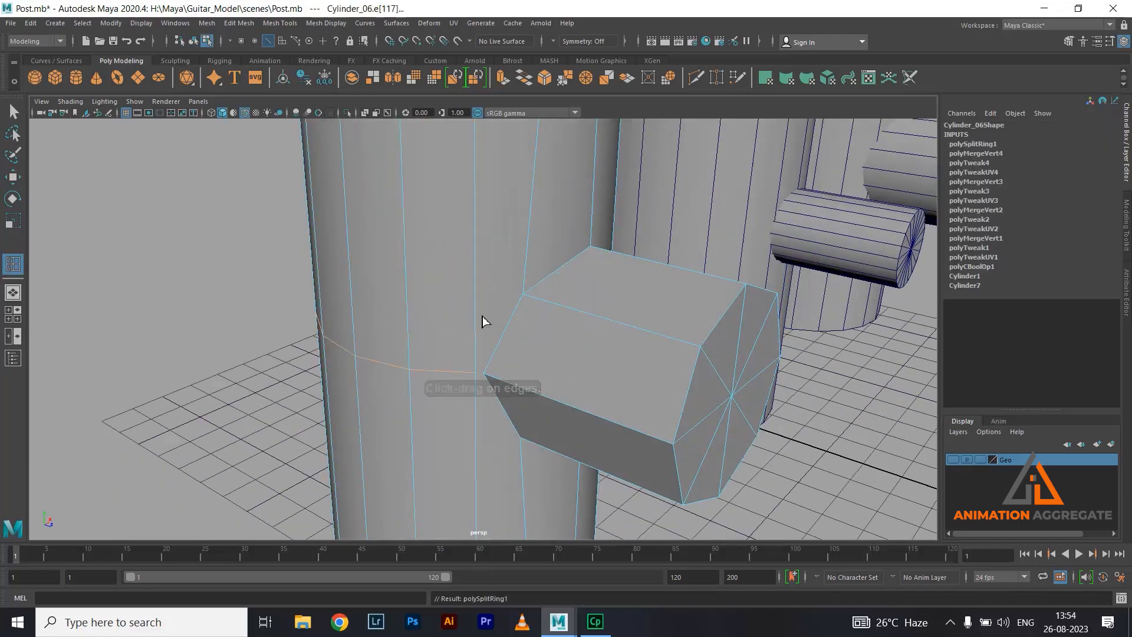
right_click_drag(483, 322, 498, 356, "alt")
key("w")
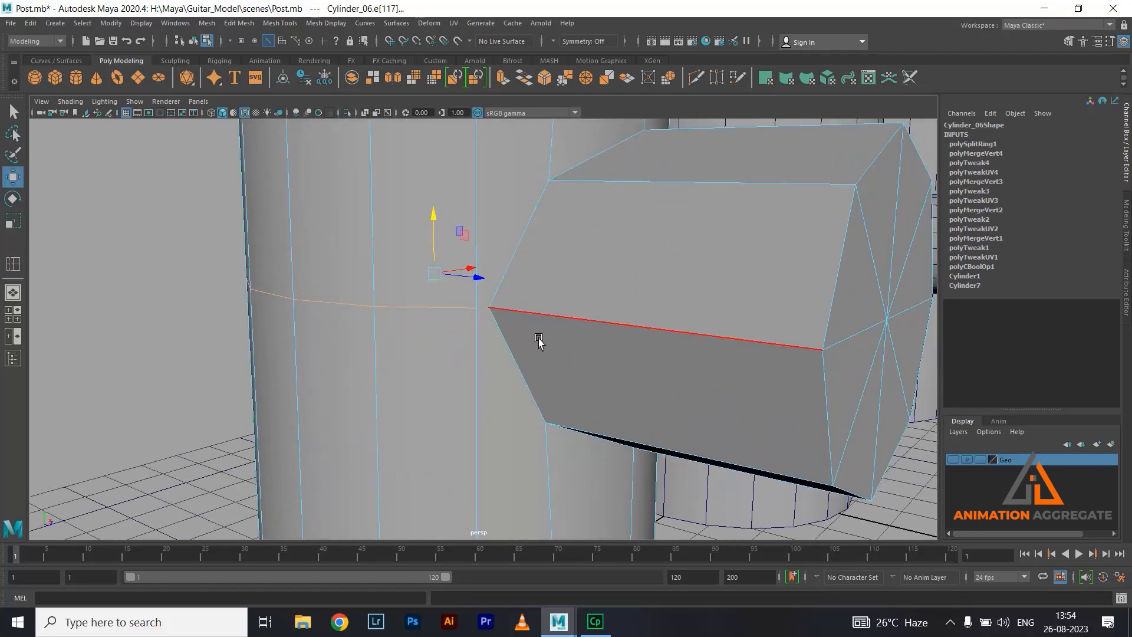
left_click_drag(511, 296, 503, 246, "alt")
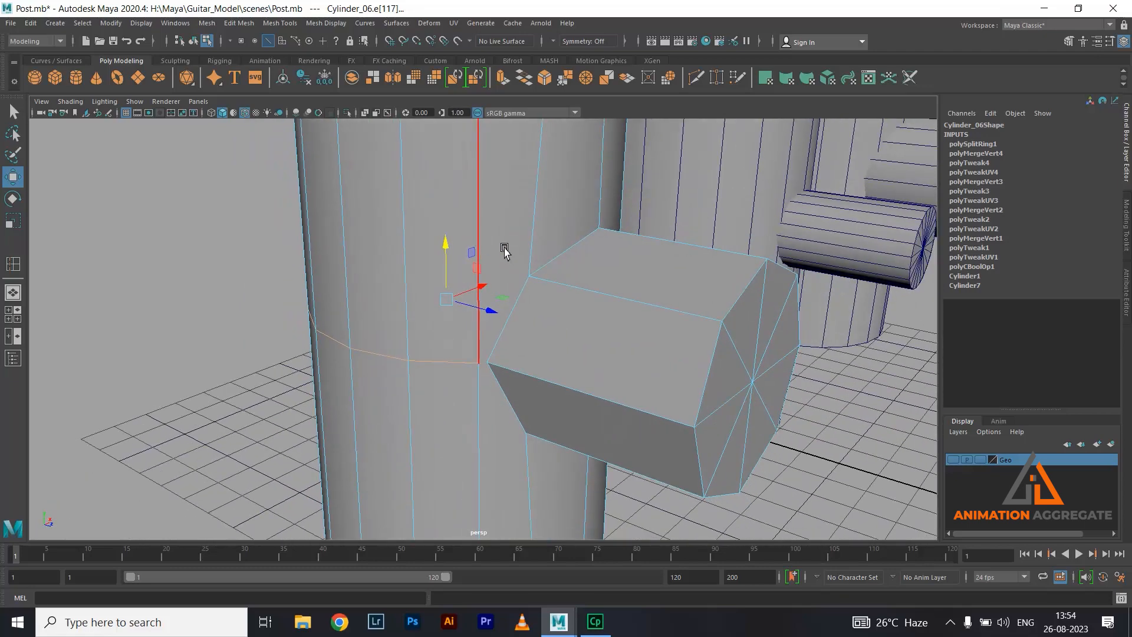
- Insert two more horizontal edge loops on the upright cylinder, one above and one below the middle loop
right_click(501, 205, "shift")
right_click_drag(500, 206, 448, 206)
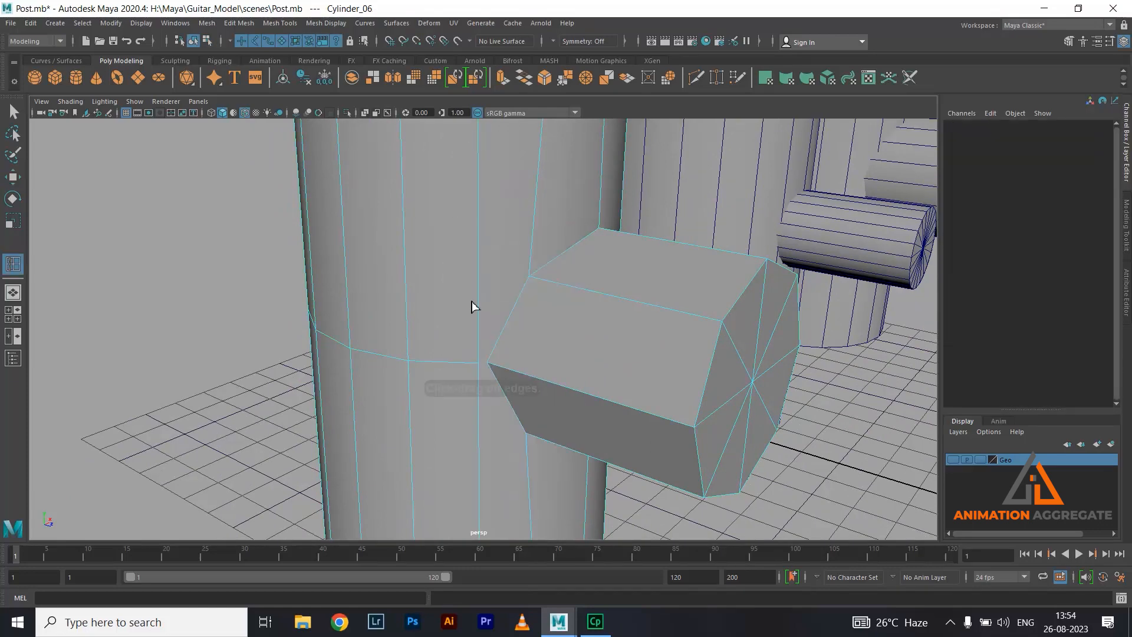
left_click(481, 287)
left_click_drag(480, 284, 490, 368, "alt")
- Vertex-snap the lower and upper edge loops to the heights of the side cylinder's lower and upper corners
key("w")
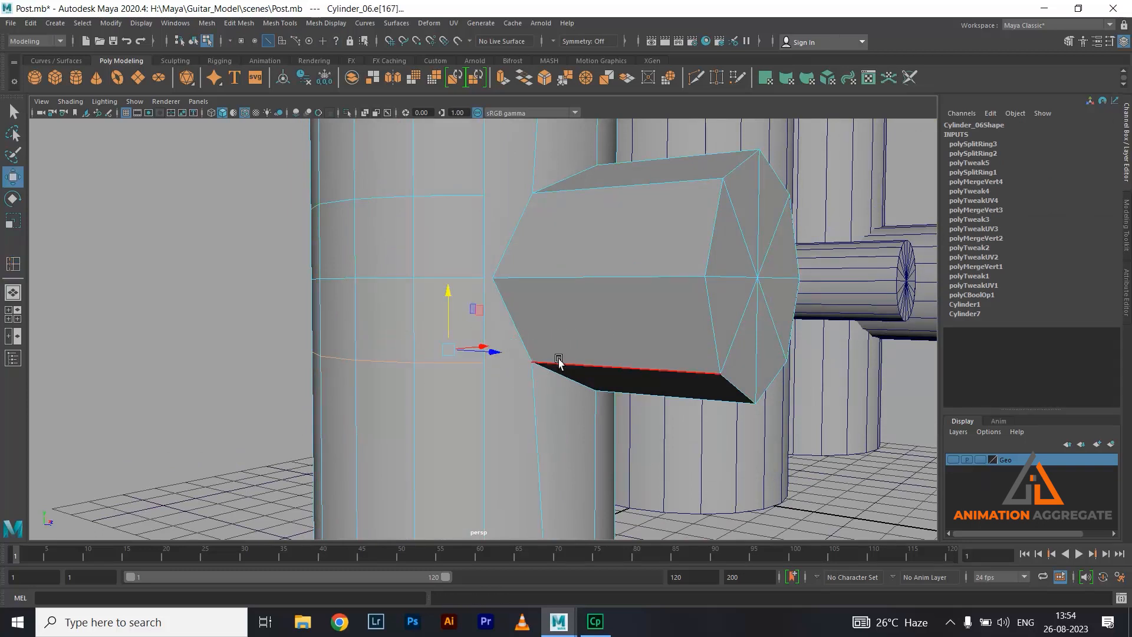
key("v")
middle_click_drag(535, 363, 535, 194)
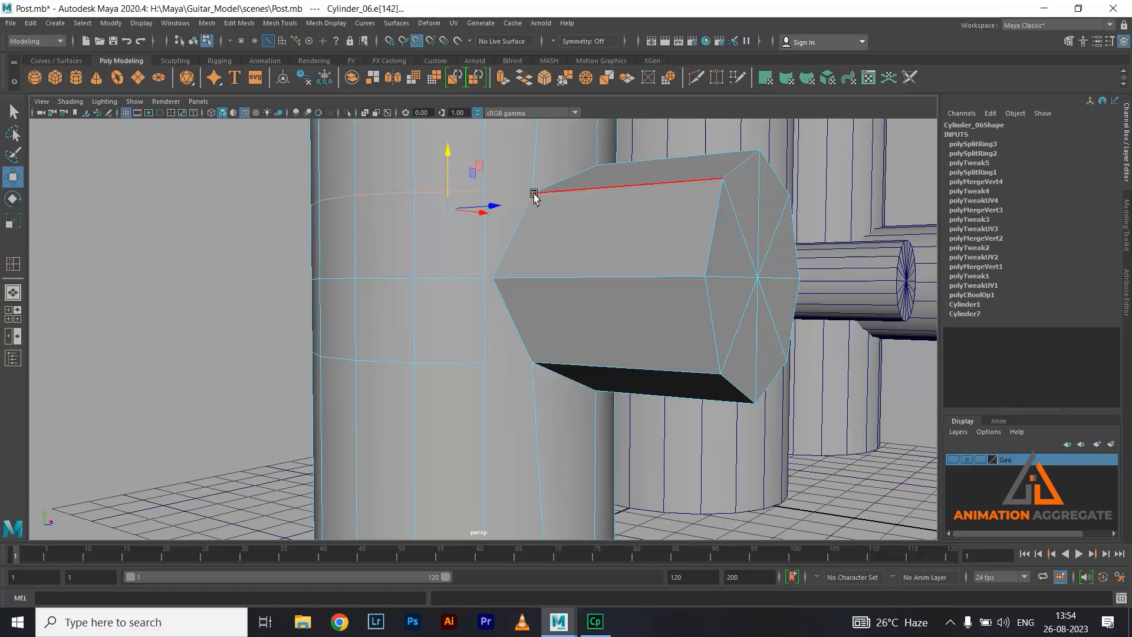
- Use Multi-Cut to connect the three edge loop ends to the side cylinder's corner vertices on one side of the joint
left_click_drag(593, 298, 554, 218, "alt")
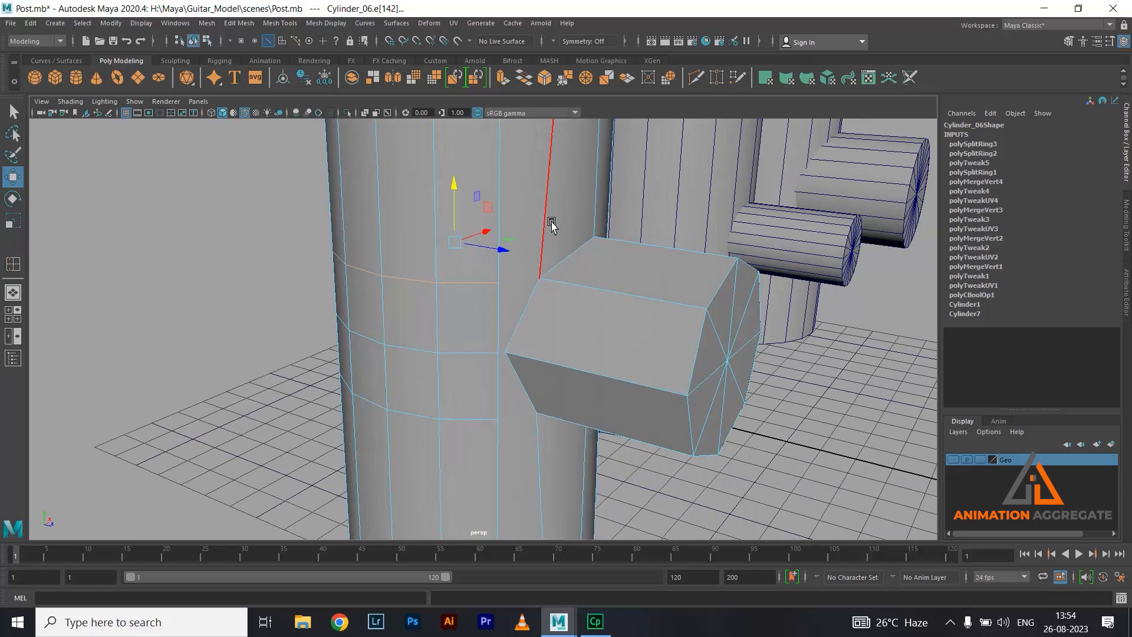
key("F8")
right_click_drag(571, 179, 506, 182, "shift")
scroll(522, 223, "up", 3)
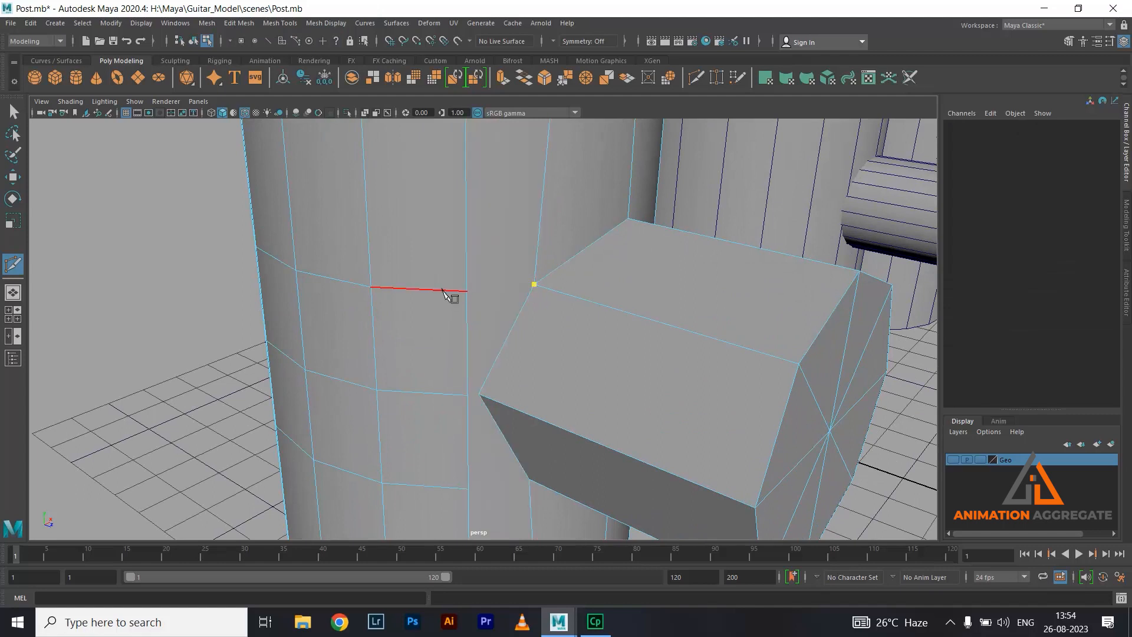
key("Return")
left_click(468, 396)
left_click(479, 394)
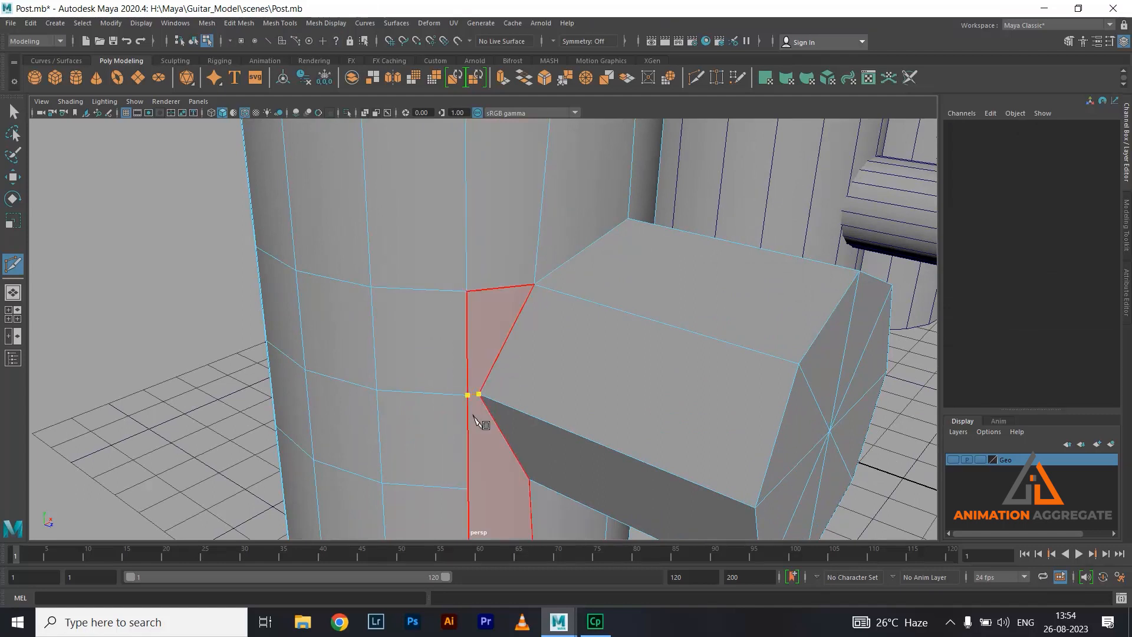
key("Return")
left_click_drag(505, 323, 499, 275, "alt")
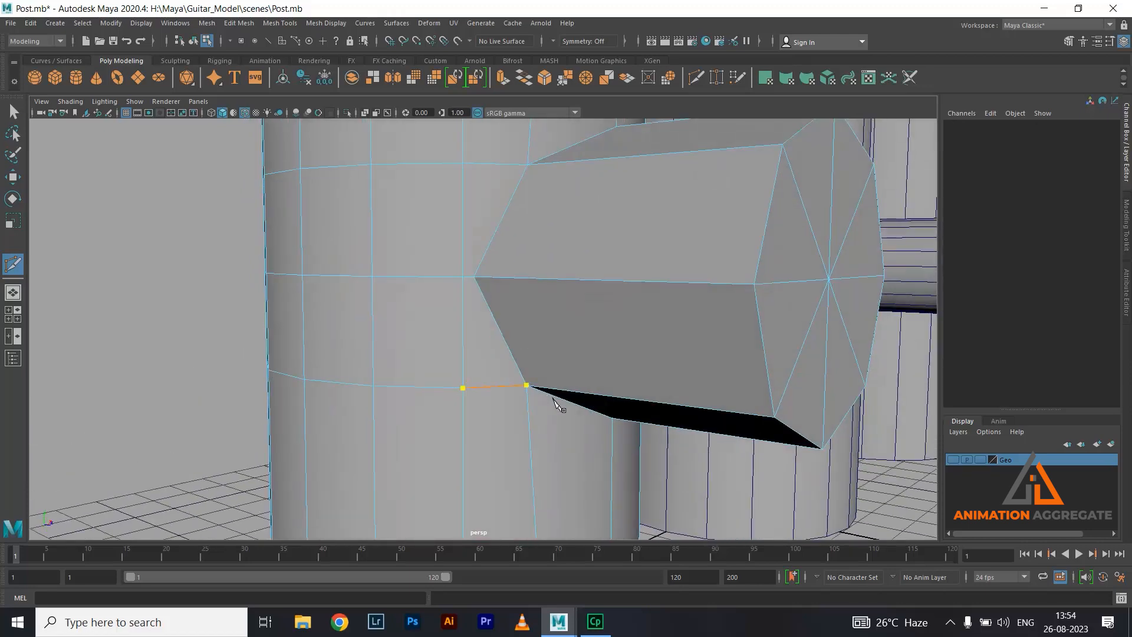
- Cut the matching three connecting edges on the opposite side of the joint and return to object mode
left_click_drag(627, 346, 422, 243, "alt")
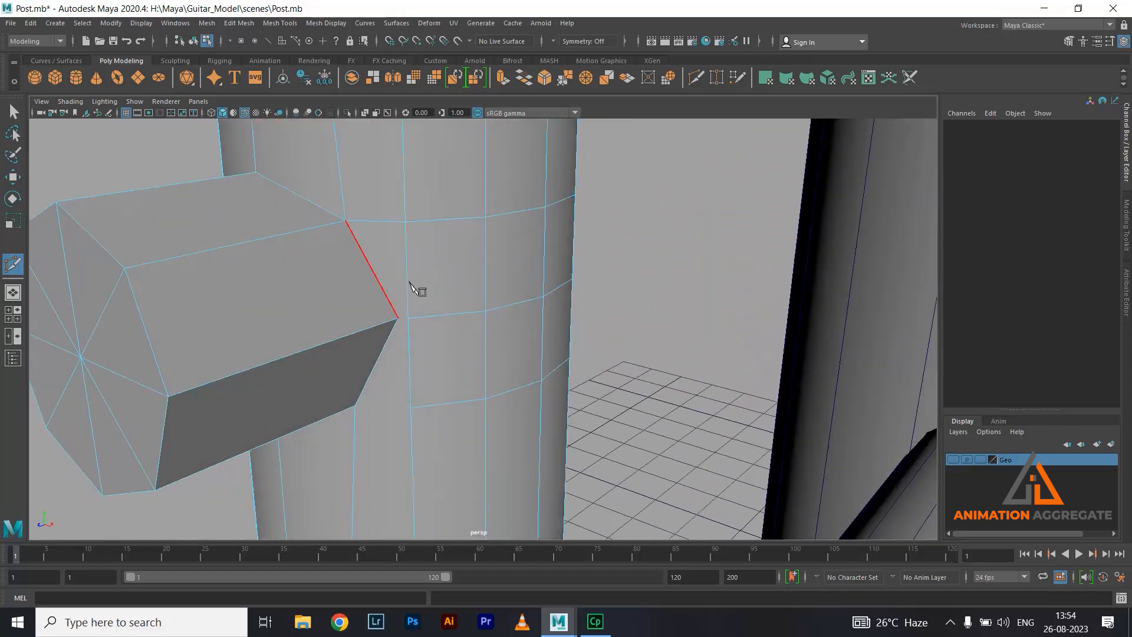
left_click(397, 316)
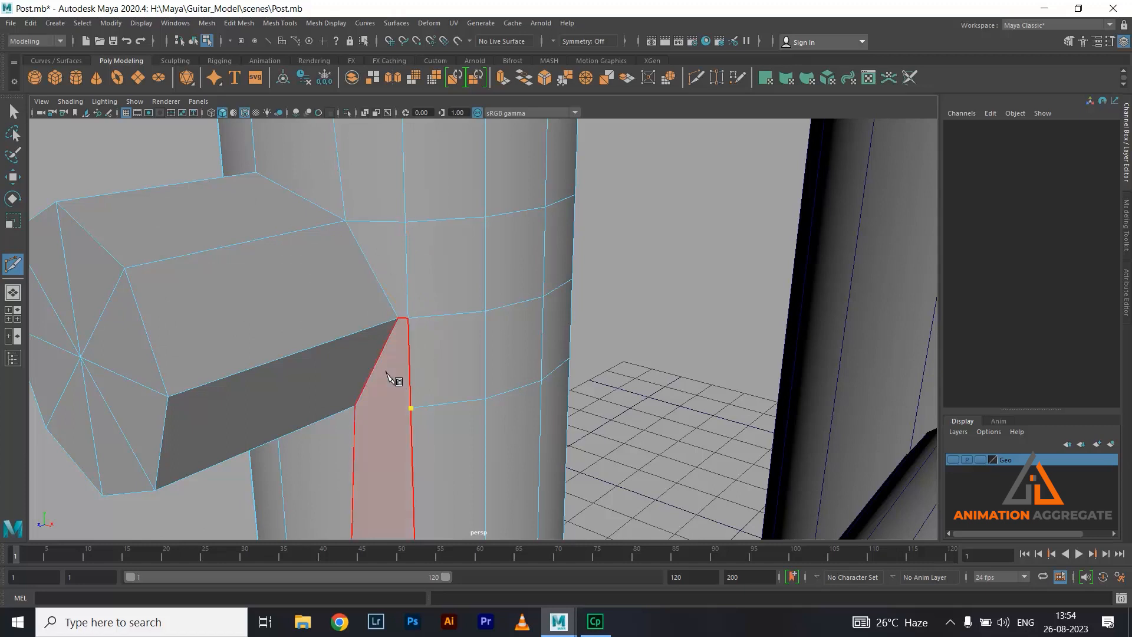
left_click(355, 407)
key("w")
right_click_drag(414, 258, 469, 240)
- Delete the top and bottom cap faces of the joined upright cylinder
right_click_drag(470, 329, 328, 265, "alt")
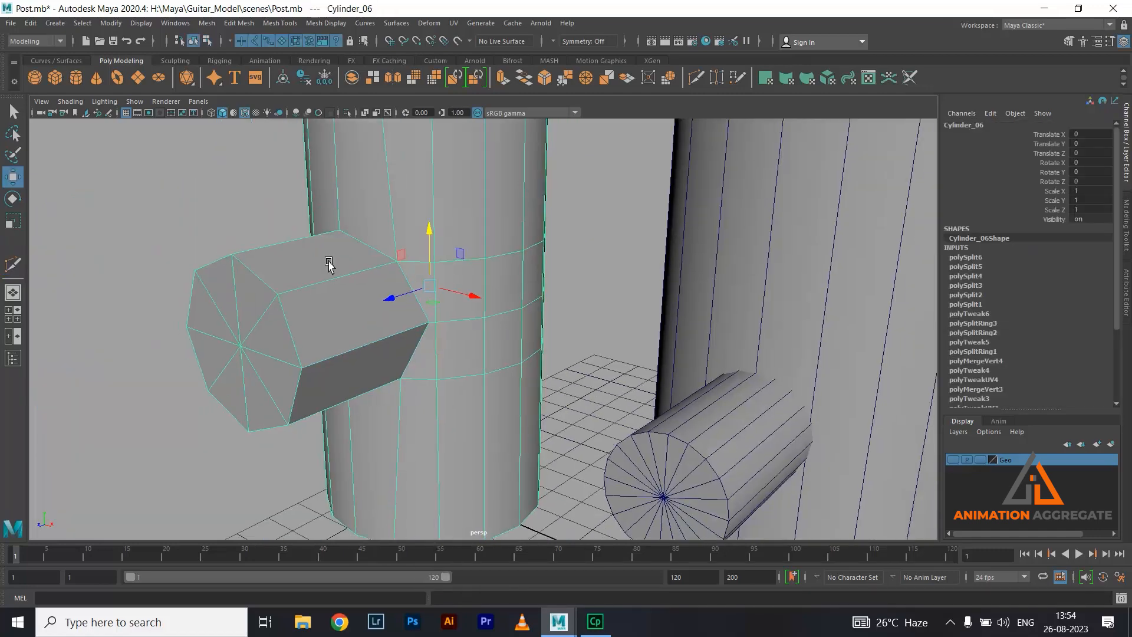
right_click_drag(405, 314, 341, 232, "alt")
left_click_drag(342, 236, 460, 314, "alt")
right_click_drag(460, 313, 418, 295, "alt")
left_click_drag(418, 295, 438, 273, "alt")
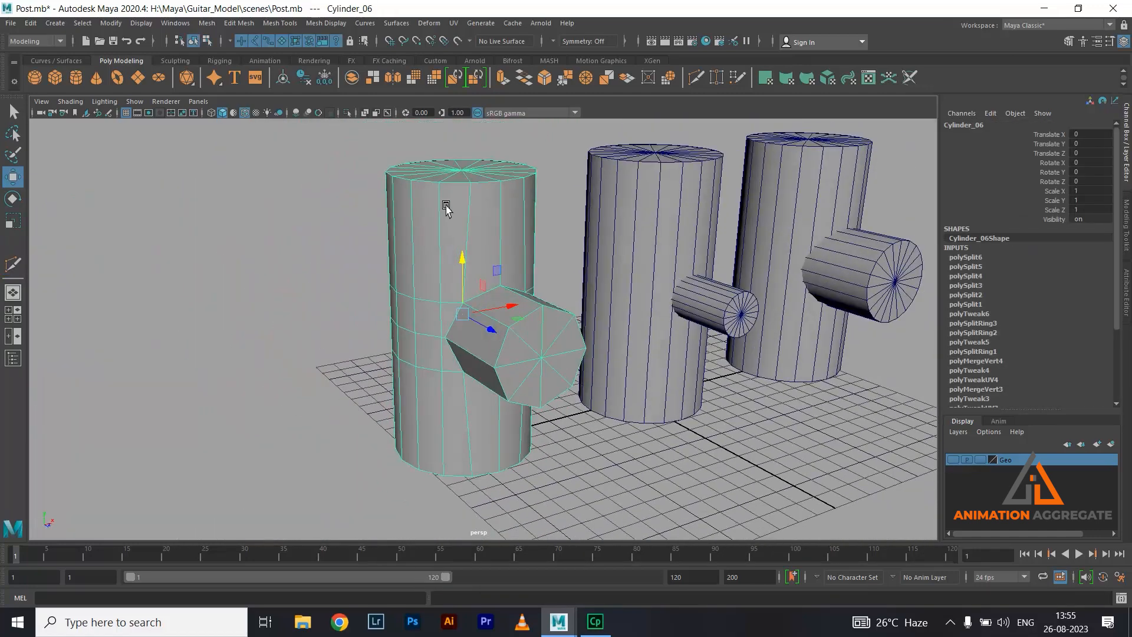
right_click_drag(447, 204, 446, 240)
left_click_drag(505, 285, 453, 272, "alt")
left_click_drag(338, 164, 549, 218)
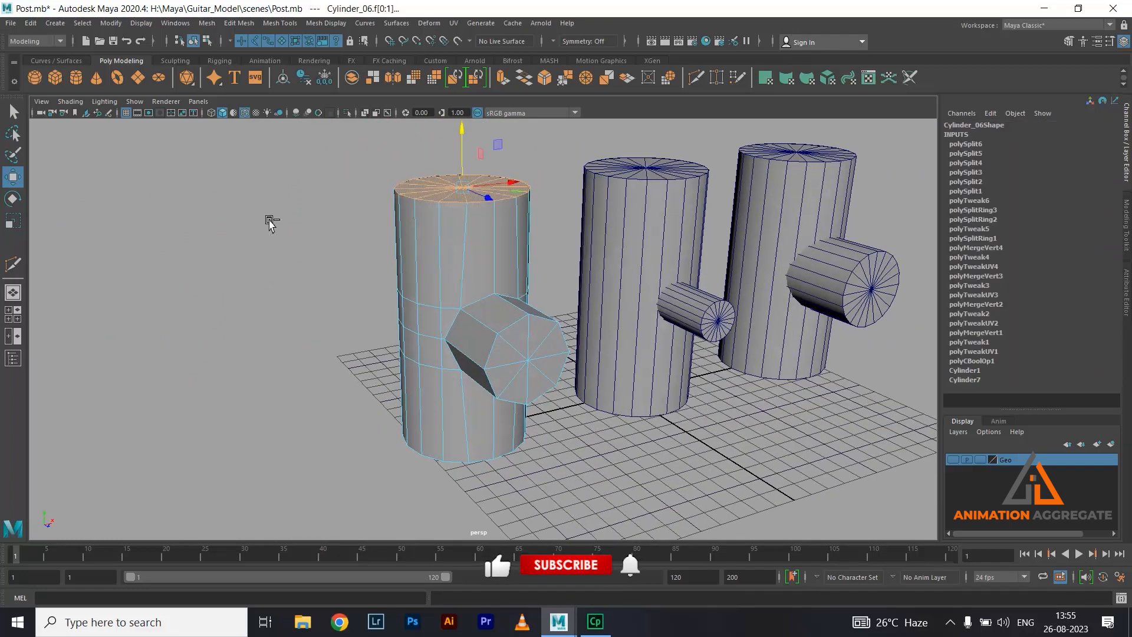
key("Delete")
left_click_drag(525, 379, 545, 454, "alt")
key("Delete")
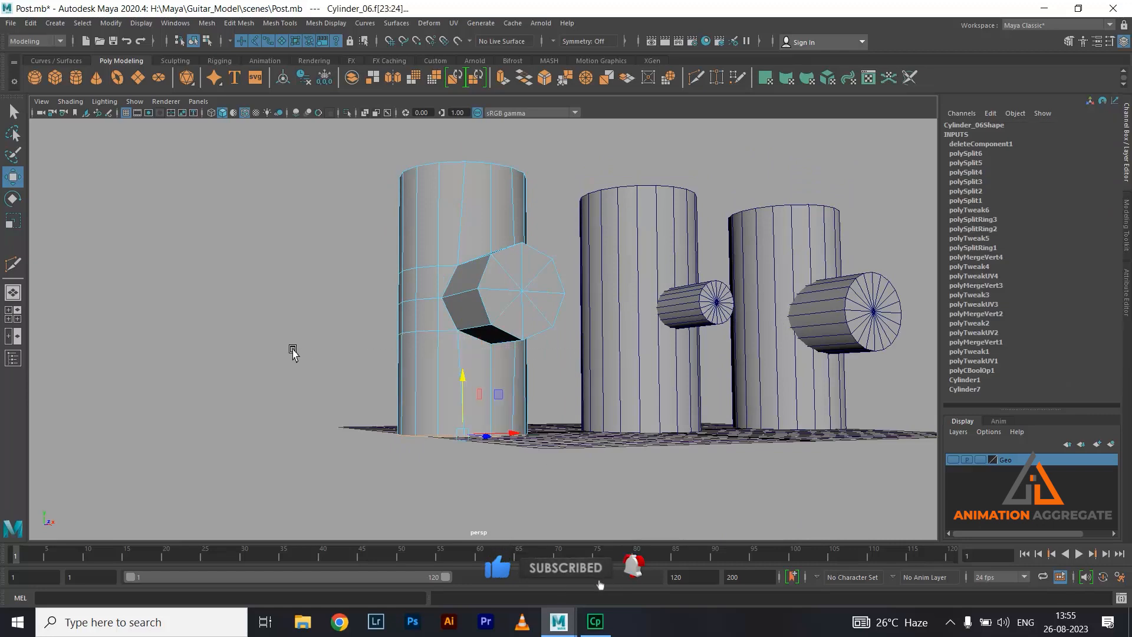
- Delete the cap faces at the open end of the side cylinder, keeping its side walls
left_click_drag(436, 415, 689, 309, "alt")
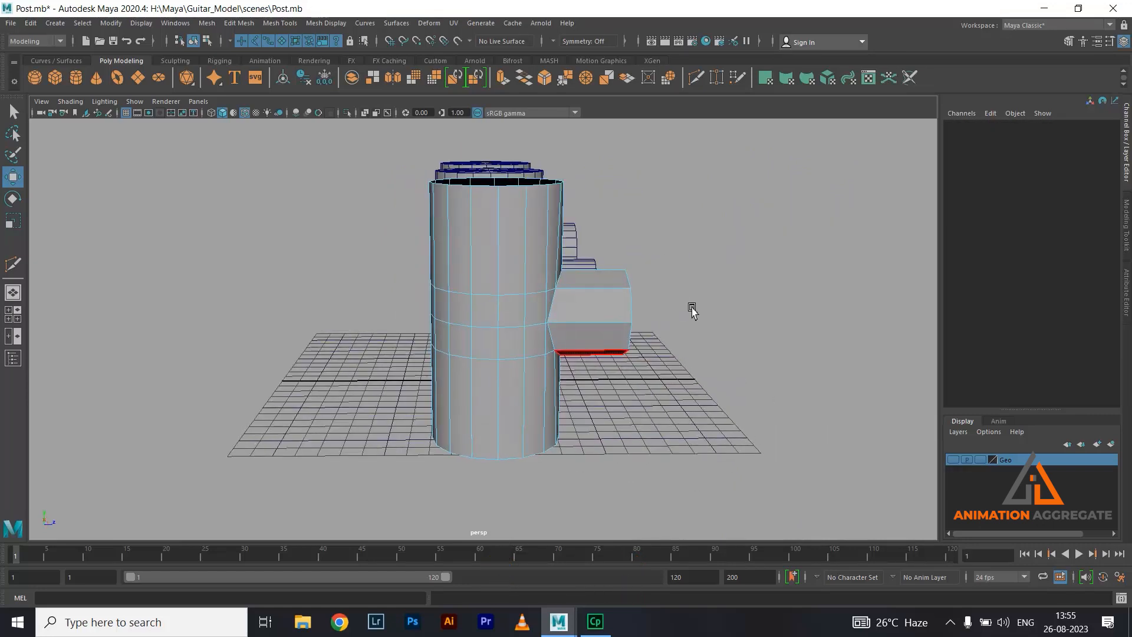
left_click_drag(687, 251, 621, 394)
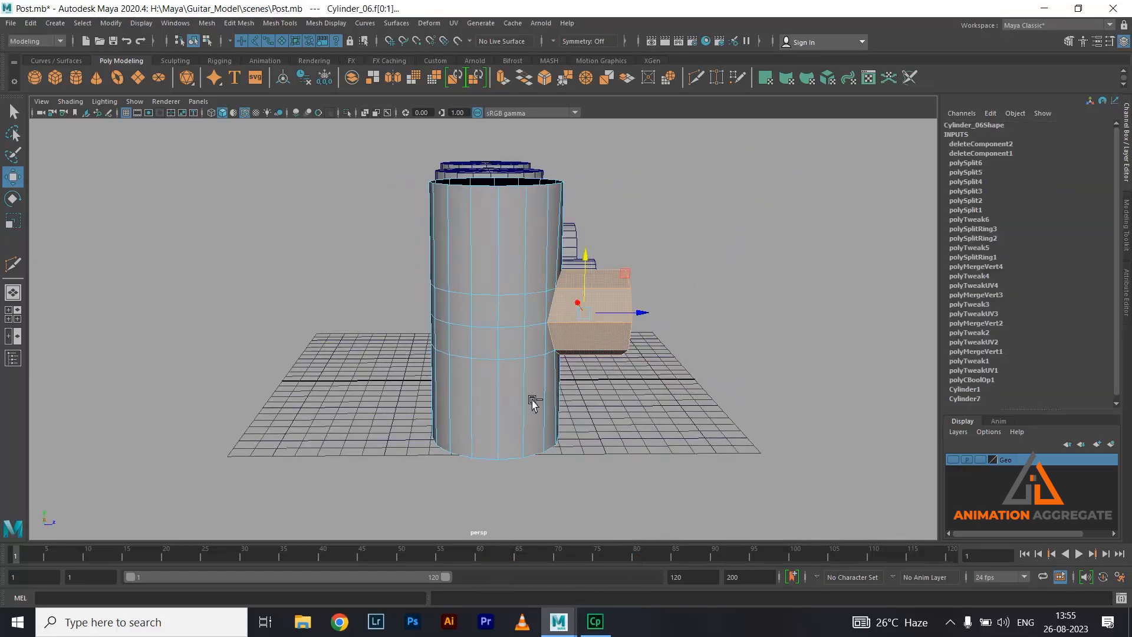
key("Delete")
left_click_drag(732, 354, 592, 342, "alt")
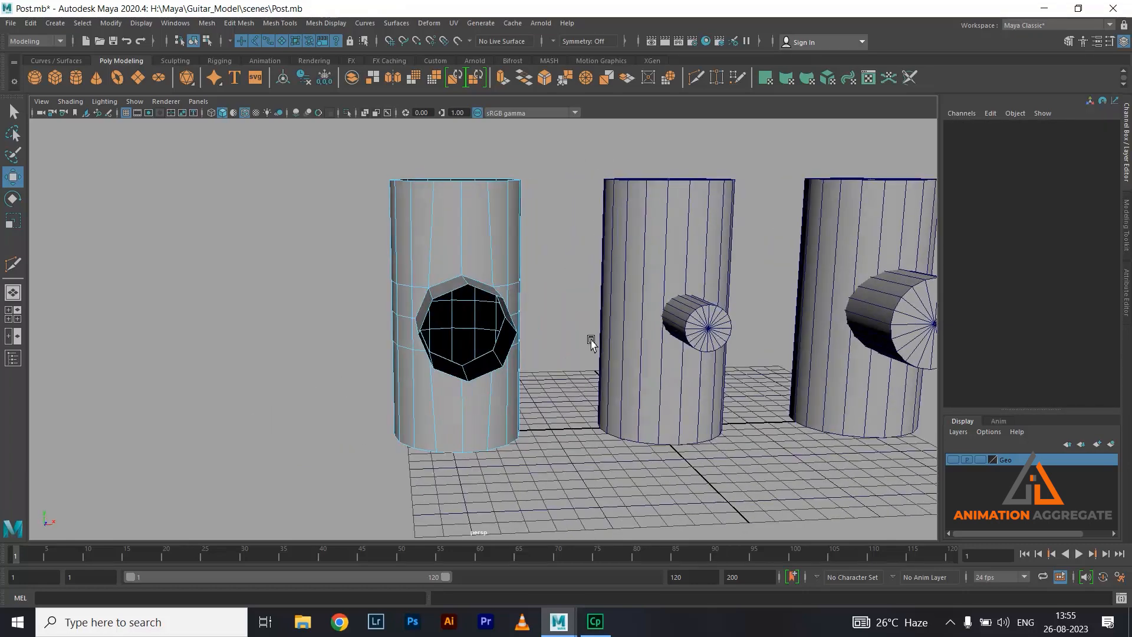
- Bevel the ring of edges where the side cylinder meets the upright cylinder, with fraction 0.06 and 2 segments
scroll(591, 342, "up", 2)
left_click_drag(437, 265, 481, 313, "alt")
scroll(507, 316, "up", 5)
left_click_drag(498, 384, 552, 378, "alt")
scroll(507, 316, "up", 3)
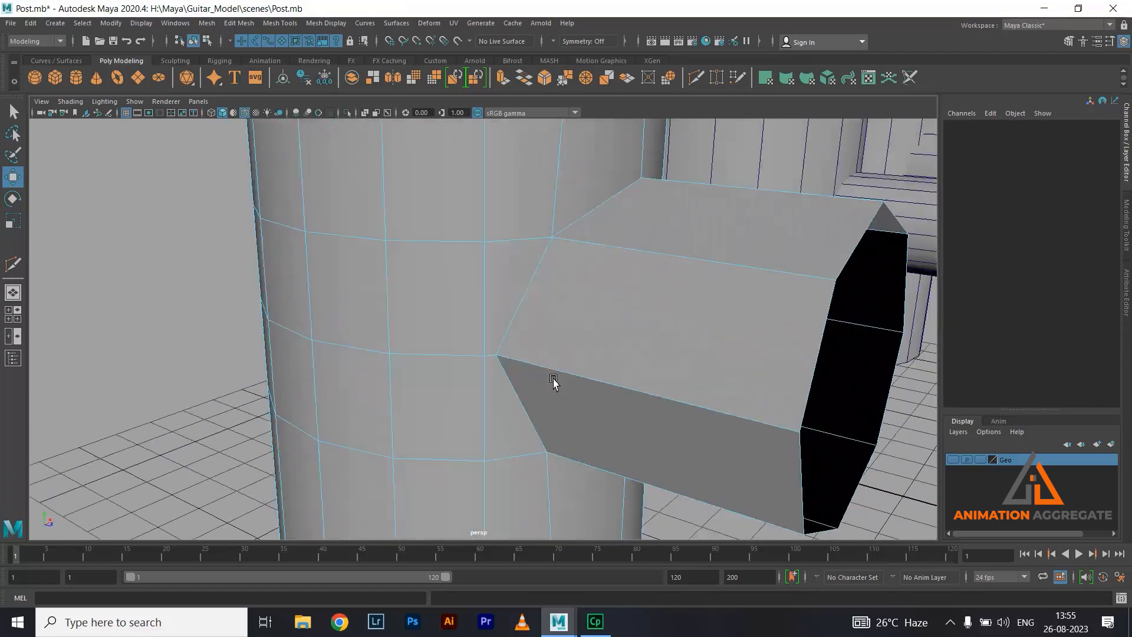
left_click_drag(588, 312, 547, 354, "alt")
scroll(547, 354, "down", 1)
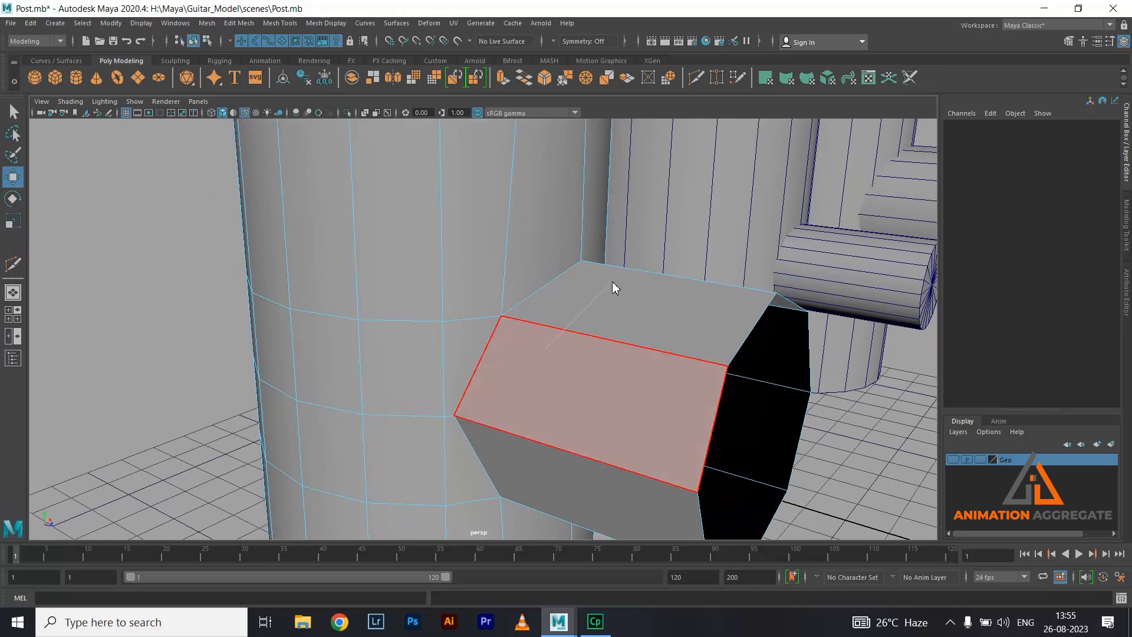
right_click_drag(538, 298, 609, 284)
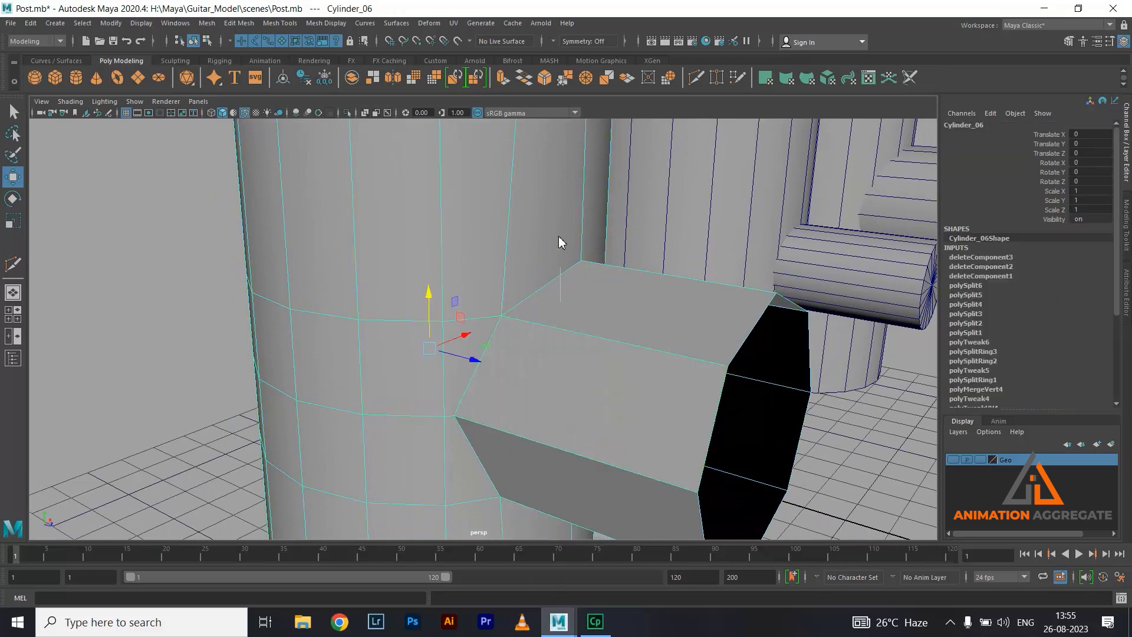
right_click_drag(559, 242, 554, 219)
left_click(490, 376)
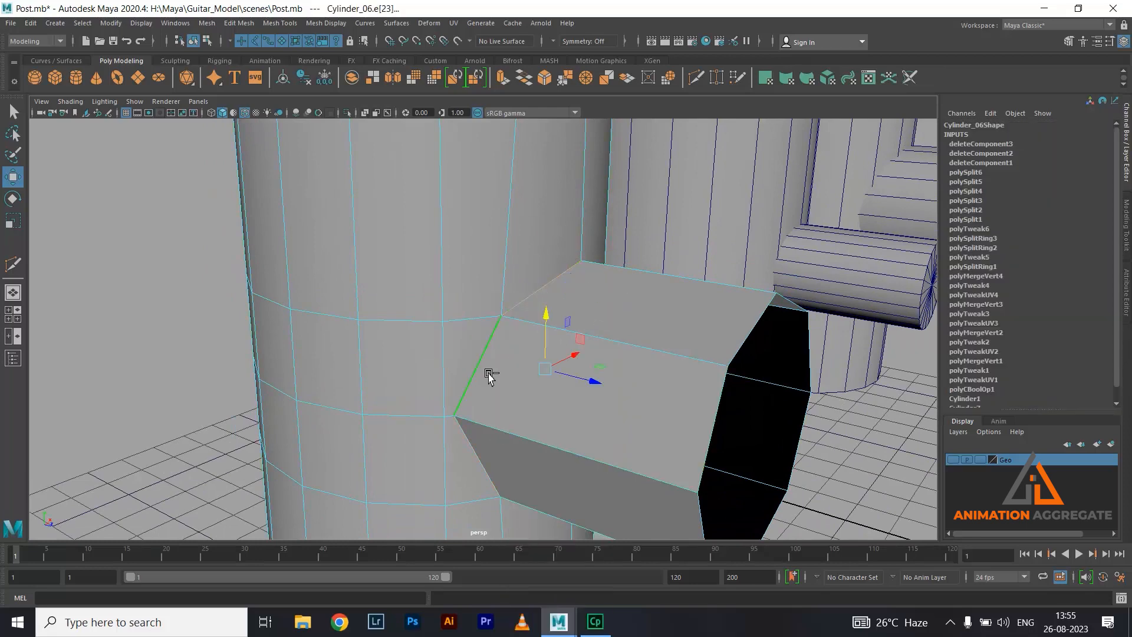
left_click_drag(481, 336, 473, 389, "alt")
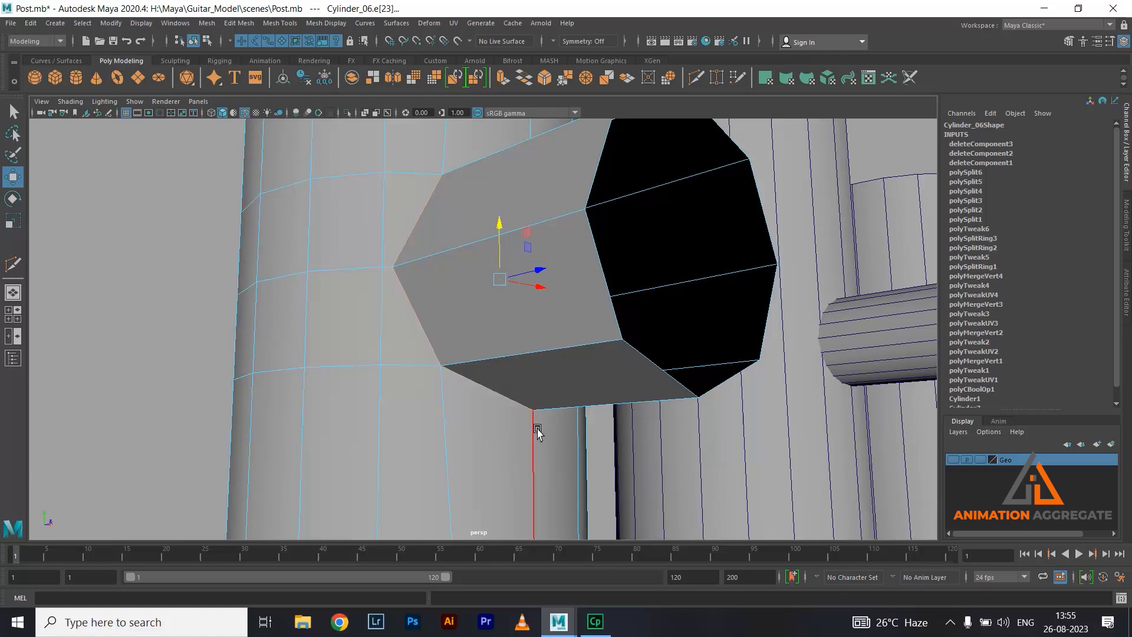
left_click_drag(538, 432, 415, 411, "alt")
left_click(407, 359)
key("alt+shift")
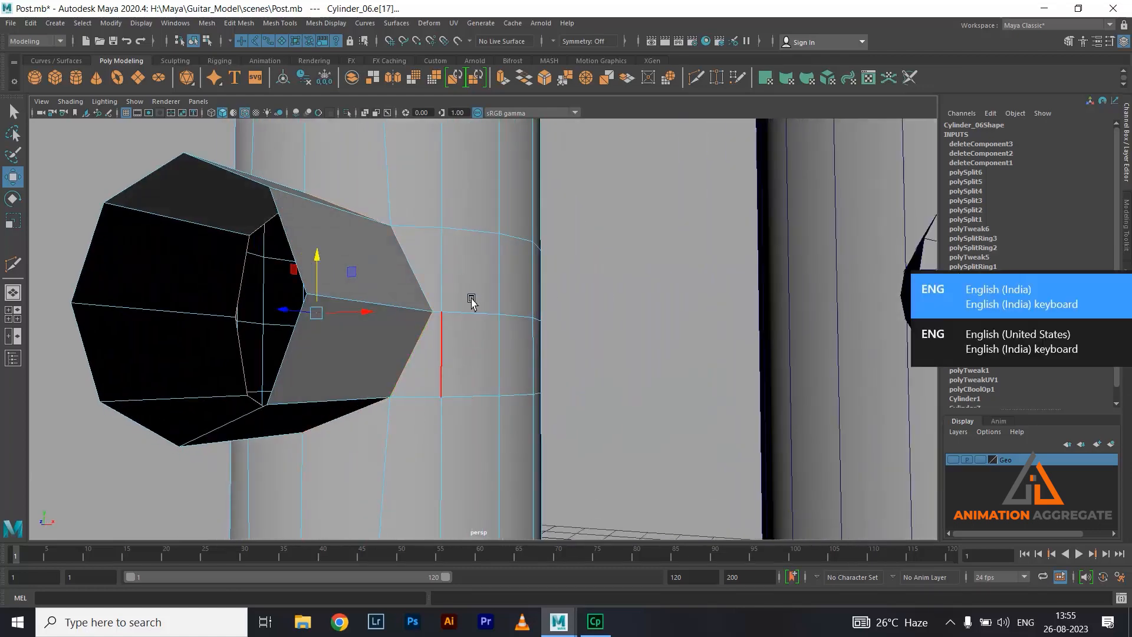
left_click_drag(493, 313, 699, 354, "alt")
key("ctrl+b")
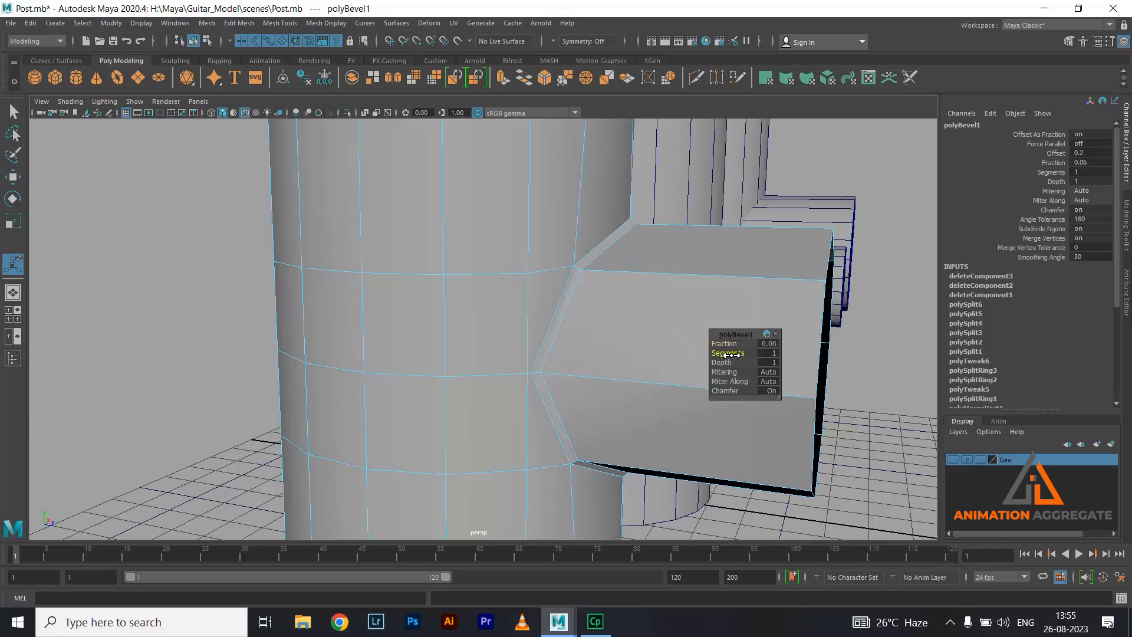
left_click_drag(731, 354, 736, 354)
- Return to object mode, preview the joined cylinders smoothed, and inspect the beveled joint
right_click_drag(585, 295, 623, 271)
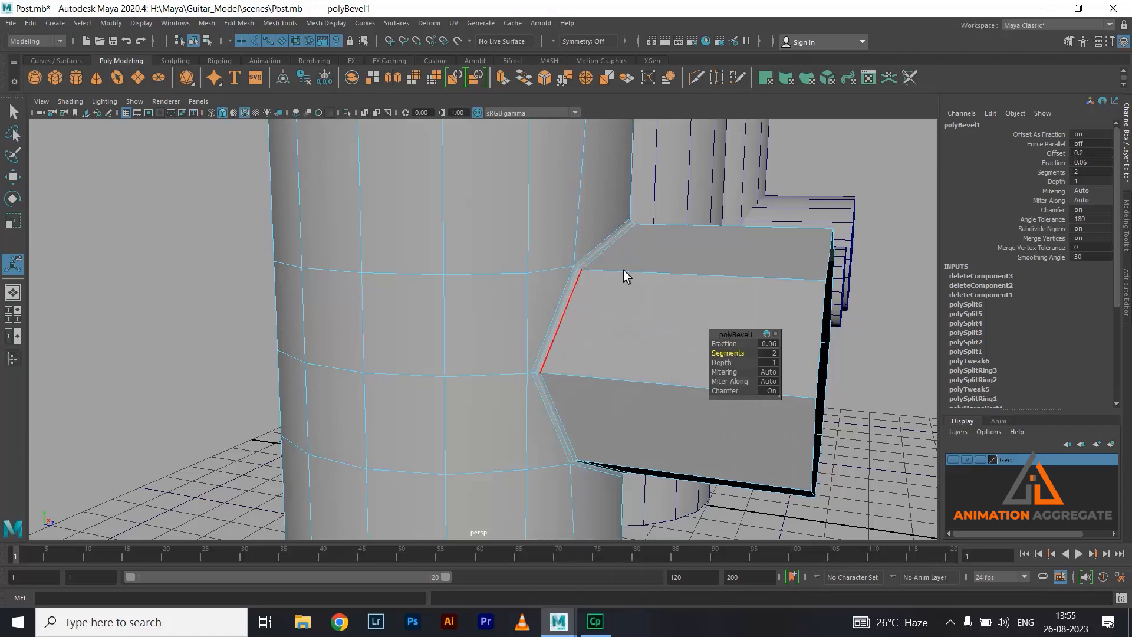
key("q")
scroll(671, 315, "down", 1)
key("3")
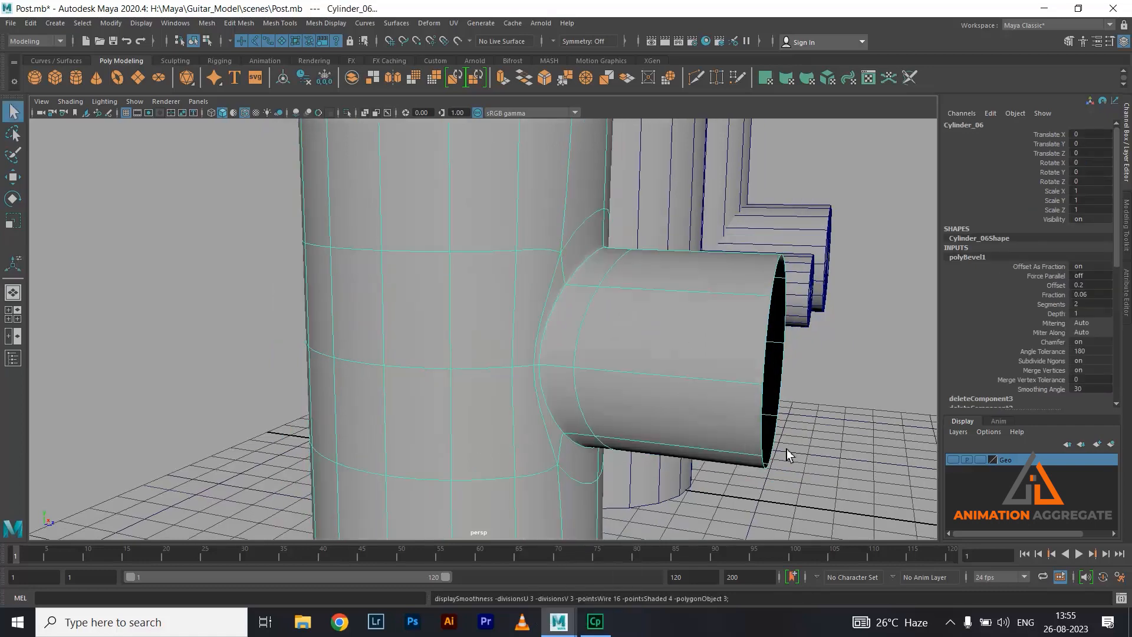
left_click(819, 436)
scroll(819, 437, "down", 1)
scroll(633, 328, "down", 2)
mouse_move(633, 328)
left_mouse_down("alt")
mouse_move(513, 346)
mouse_move(553, 296)
mouse_move(578, 291)
mouse_move(662, 316)
mouse_move(652, 330)
left_mouse_up("alt")
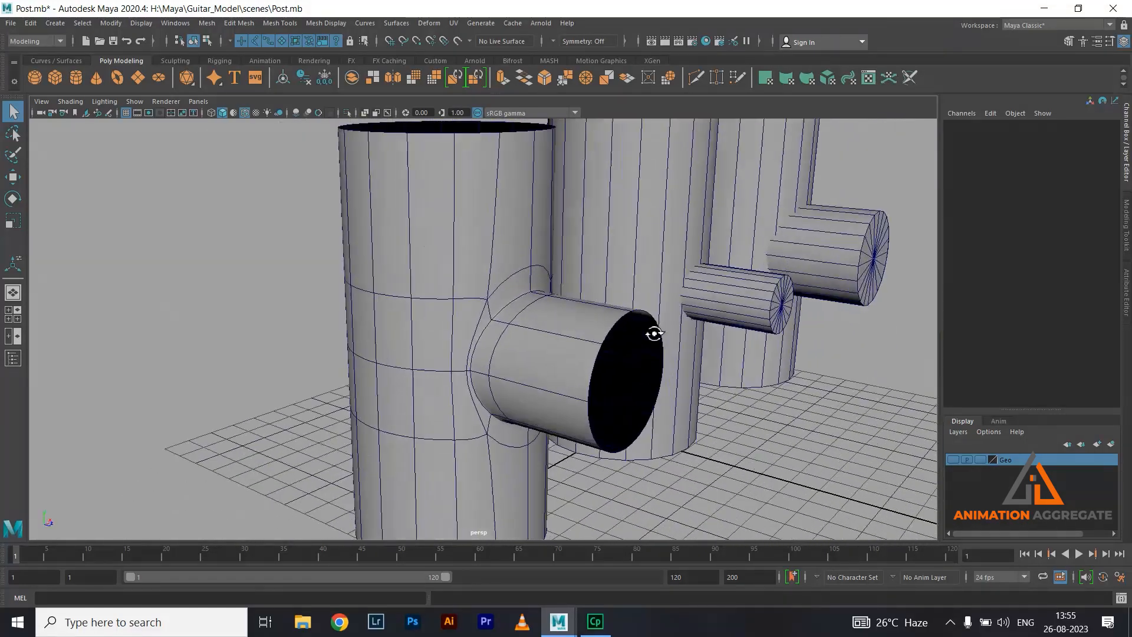
- Turn off the smooth preview and insert horizontal edge loops around the upright cylinder above and below the joint
left_click(478, 282)
key("1")
right_click_drag(476, 247, 480, 224)
left_click(489, 224)
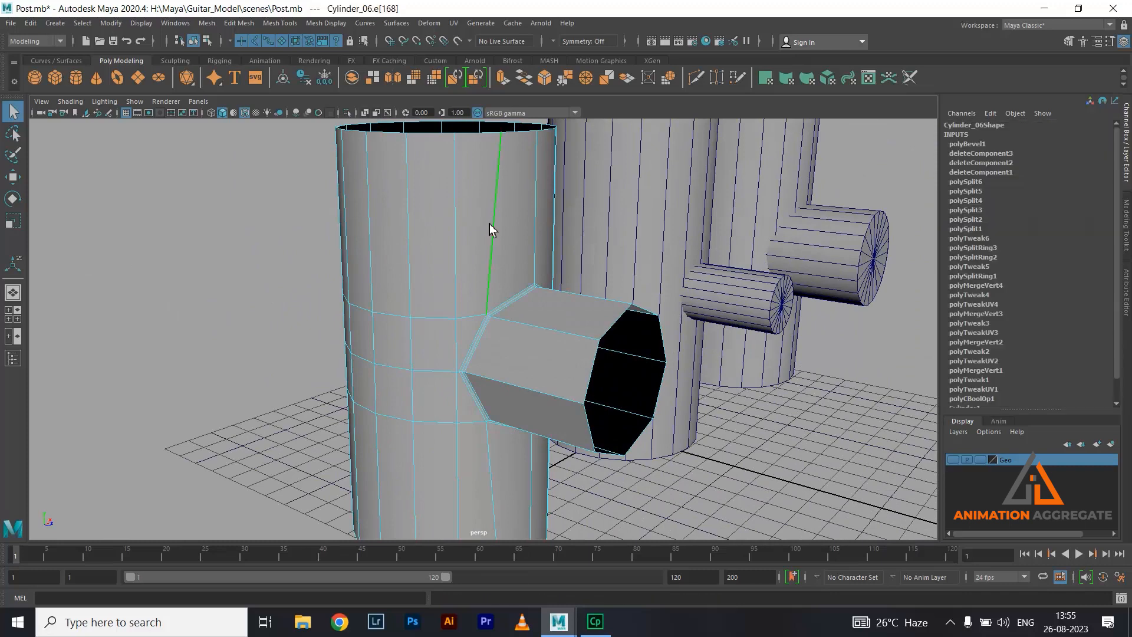
right_click_drag(182, 215, 236, 264, "shift")
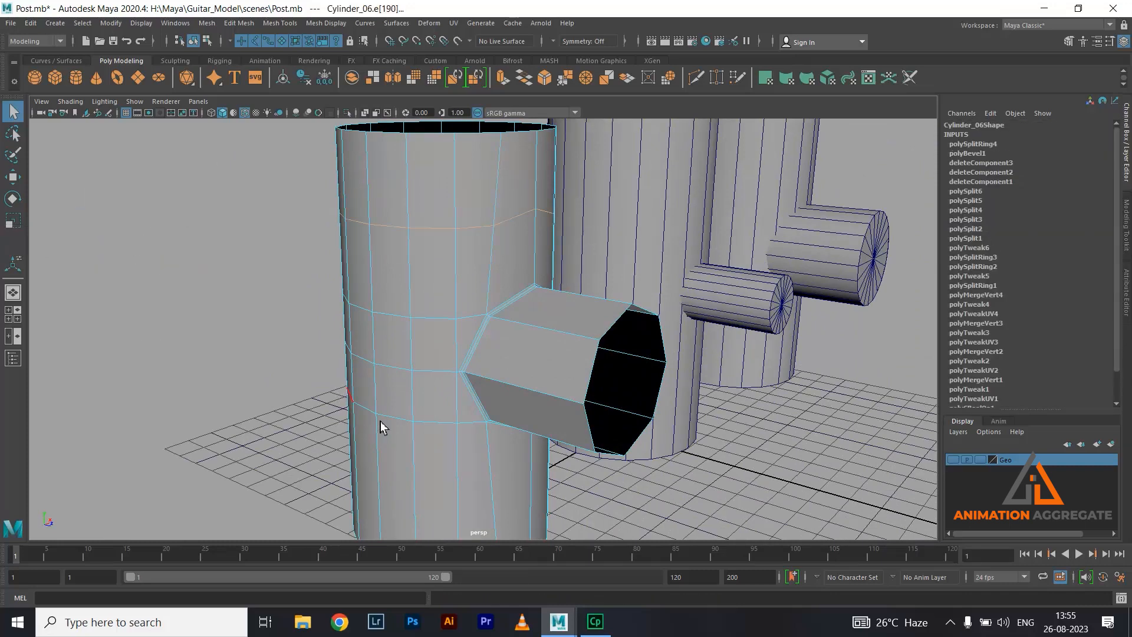
middle_click_drag(385, 442, 407, 343, "alt")
left_click(419, 367)
key("g")
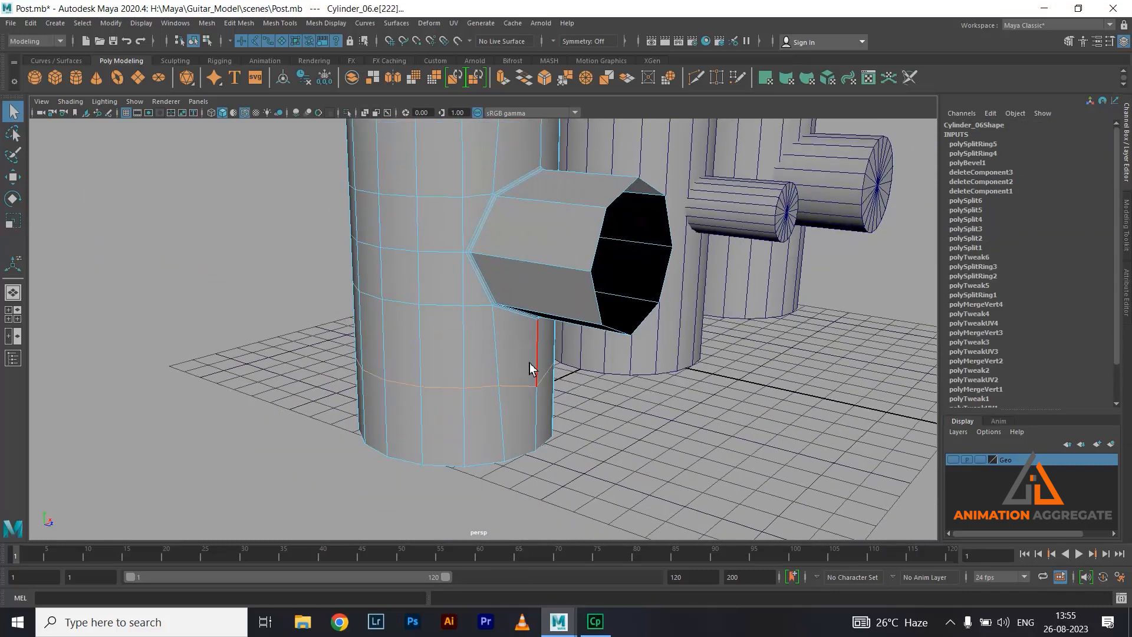
- Insert an edge loop around the middle of the side cylinder's length and return to object mode
left_click_drag(530, 368, 623, 277, "alt")
left_click(622, 276)
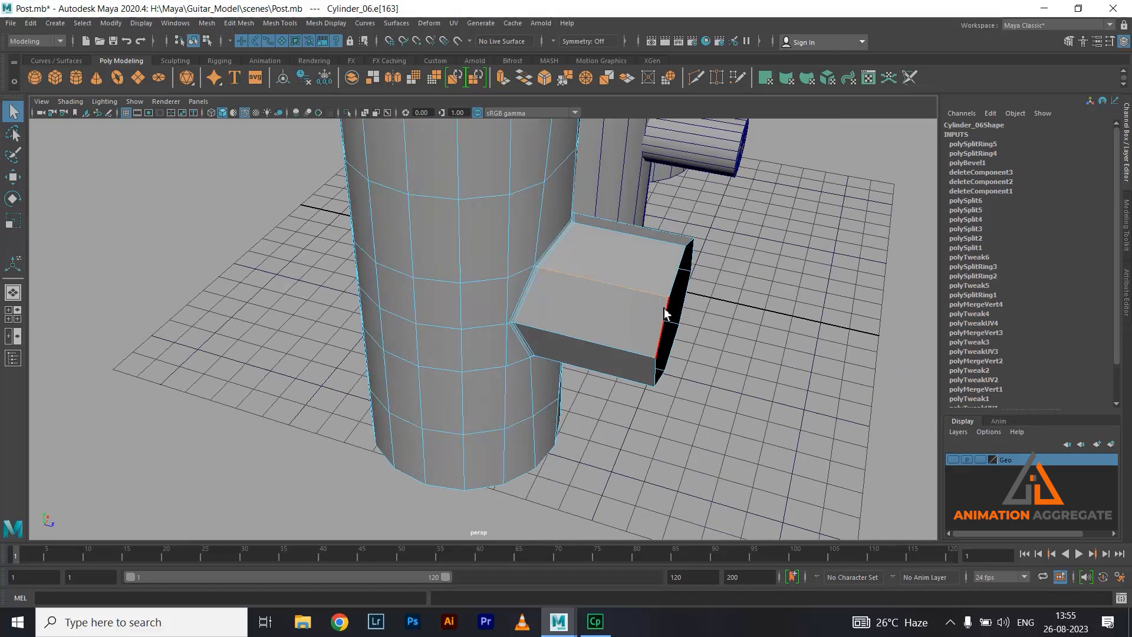
key("g")
key("F8")
left_click_drag(695, 347, 670, 352, "alt")
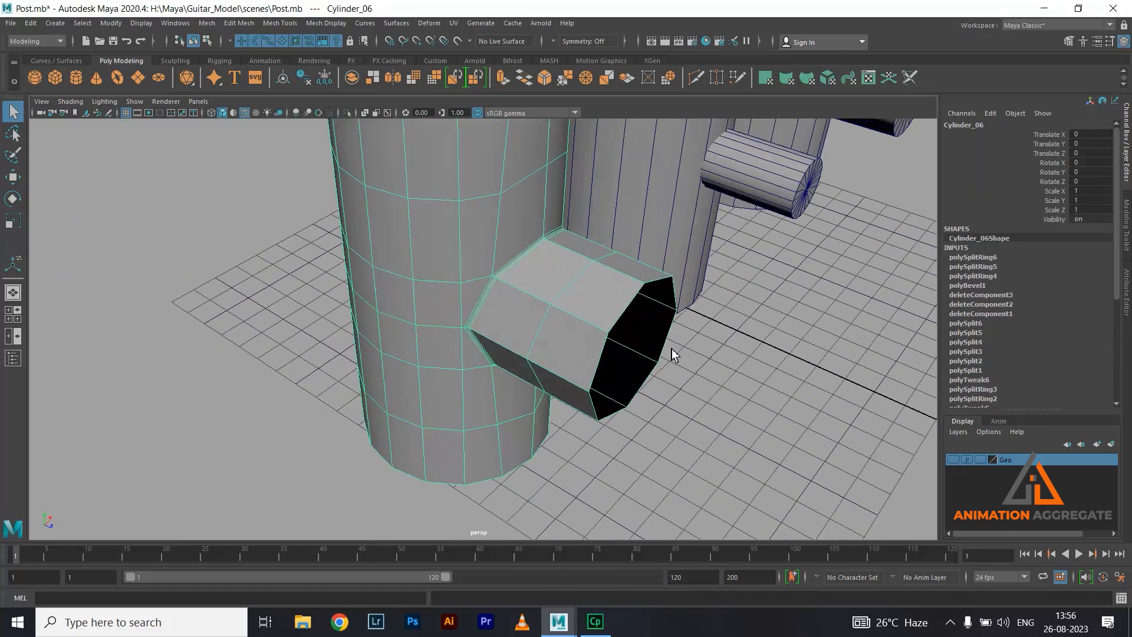
- Turn on smooth preview for the joined cylinders, deselect them and inspect the joint from several angles
key("3")
left_click_drag(687, 439, 543, 296, "alt")
right_click_drag(543, 296, 530, 260, "alt")
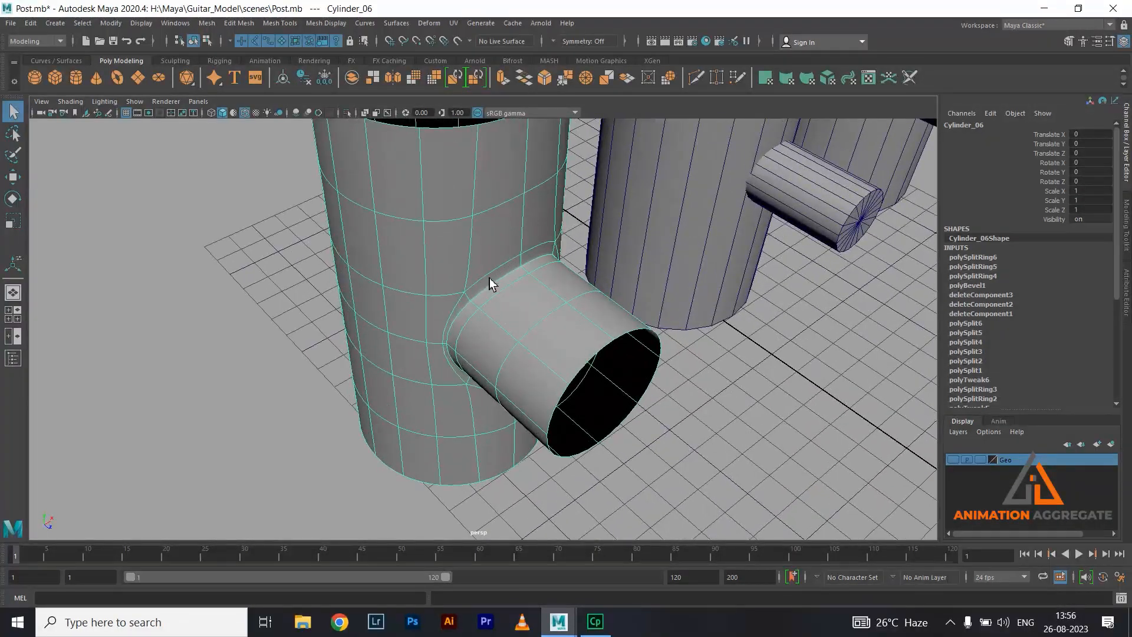
left_click_drag(512, 312, 470, 292, "alt")
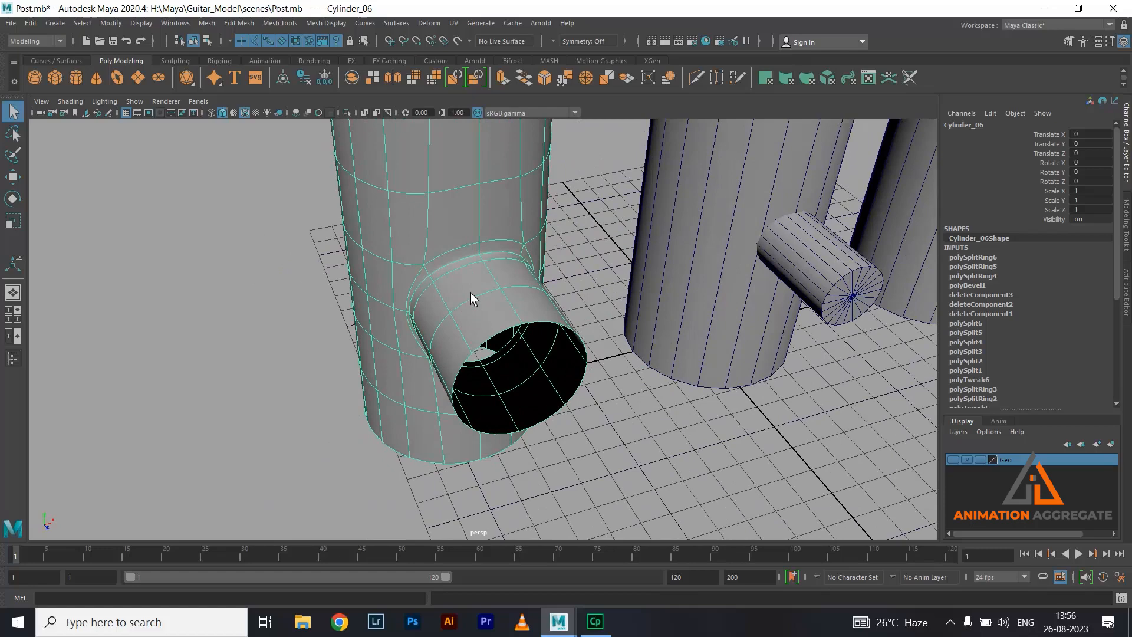
left_click(593, 450)
right_click_drag(593, 450, 473, 242, "alt")
left_click_drag(494, 407, 519, 351, "alt")
right_click_drag(518, 351, 478, 280, "alt")
left_click_drag(584, 345, 557, 333, "alt")
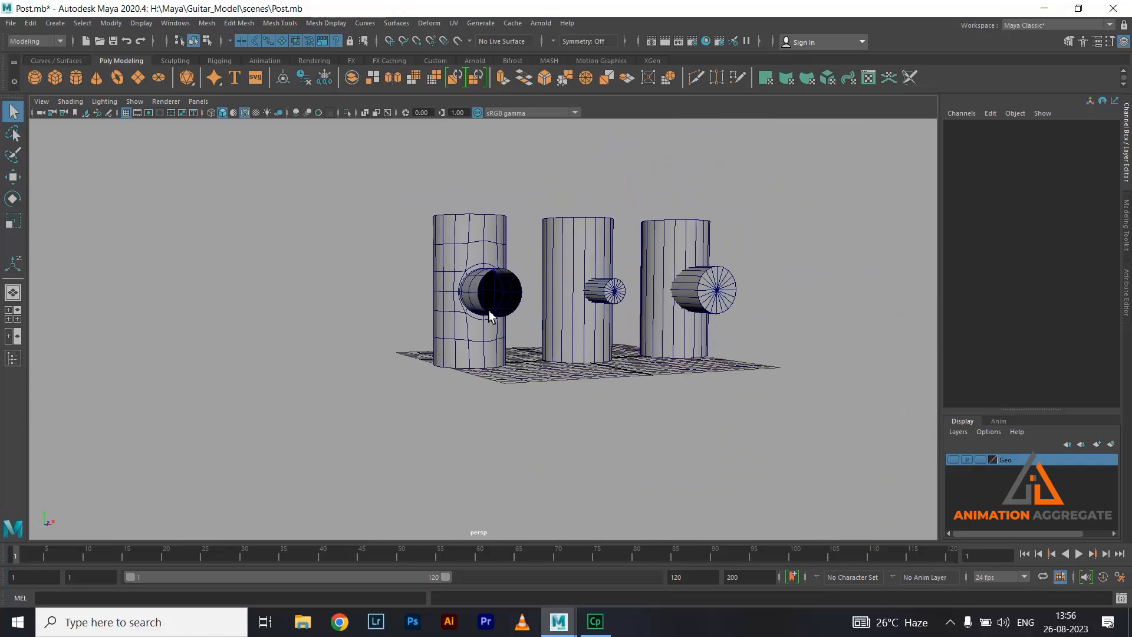
left_click_drag(476, 328, 476, 369, "alt")
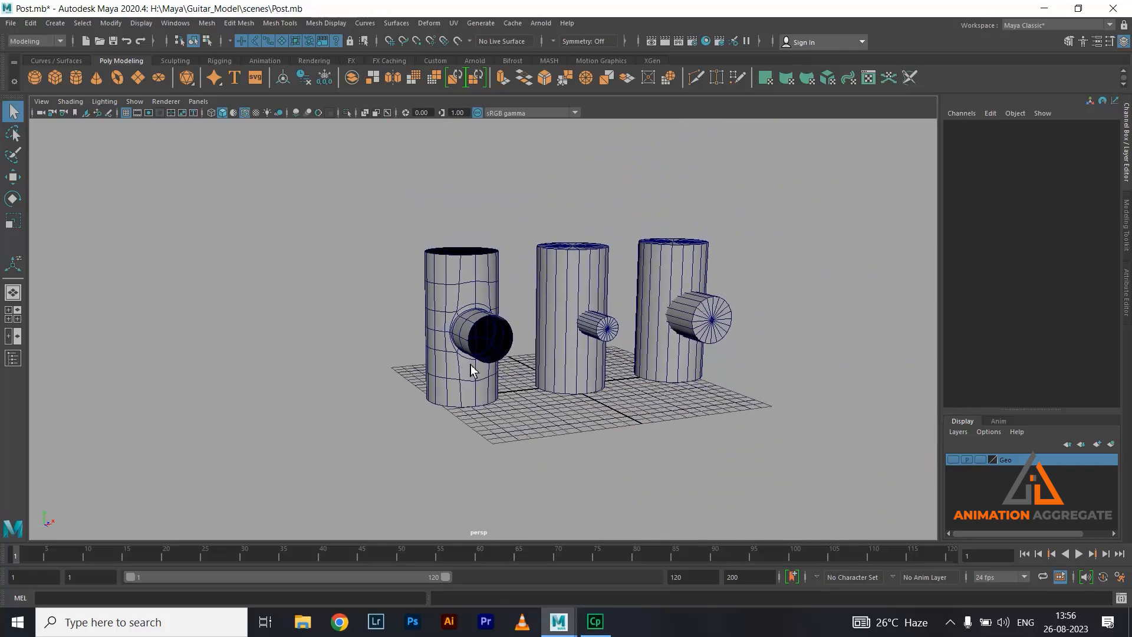
right_click_drag(475, 369, 707, 449, "alt")
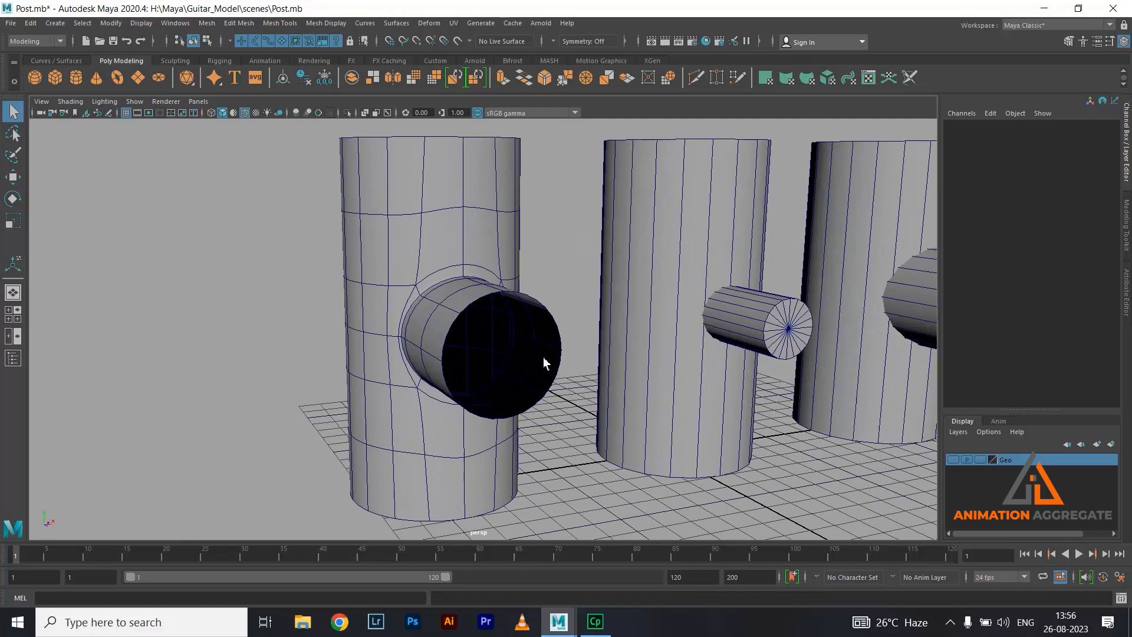
- Select the side cylinder of the pair with the larger side cylinder and examine its construction settings
middle_click_drag(698, 262, 458, 320, "alt")
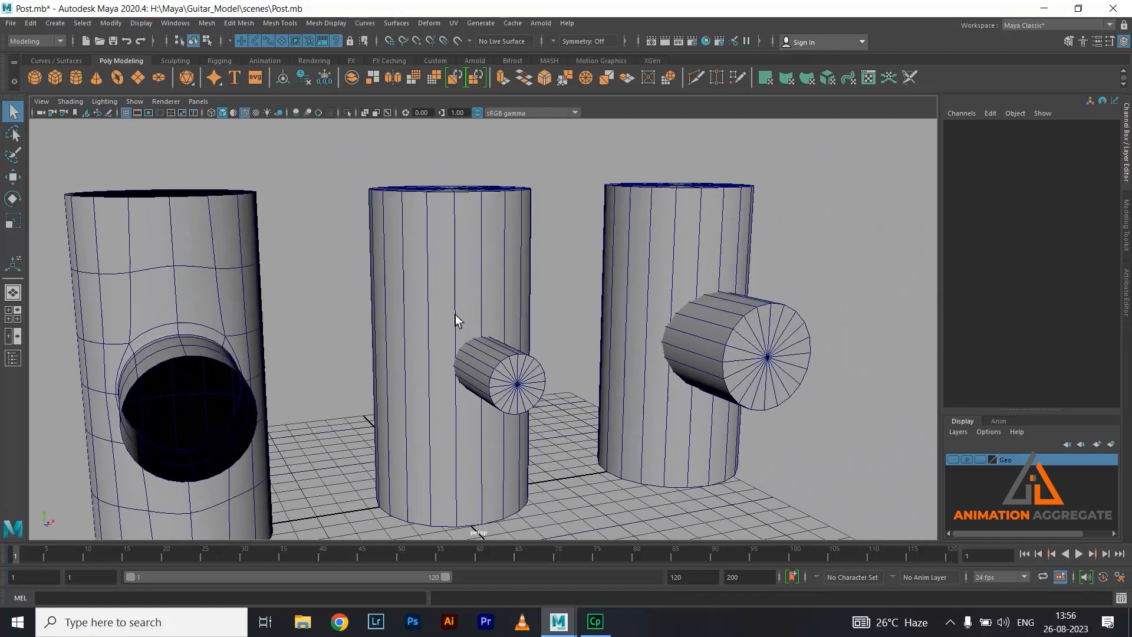
left_click(743, 327)
middle_click_drag(804, 274, 557, 272, "alt")
right_click_drag(557, 272, 654, 283, "alt")
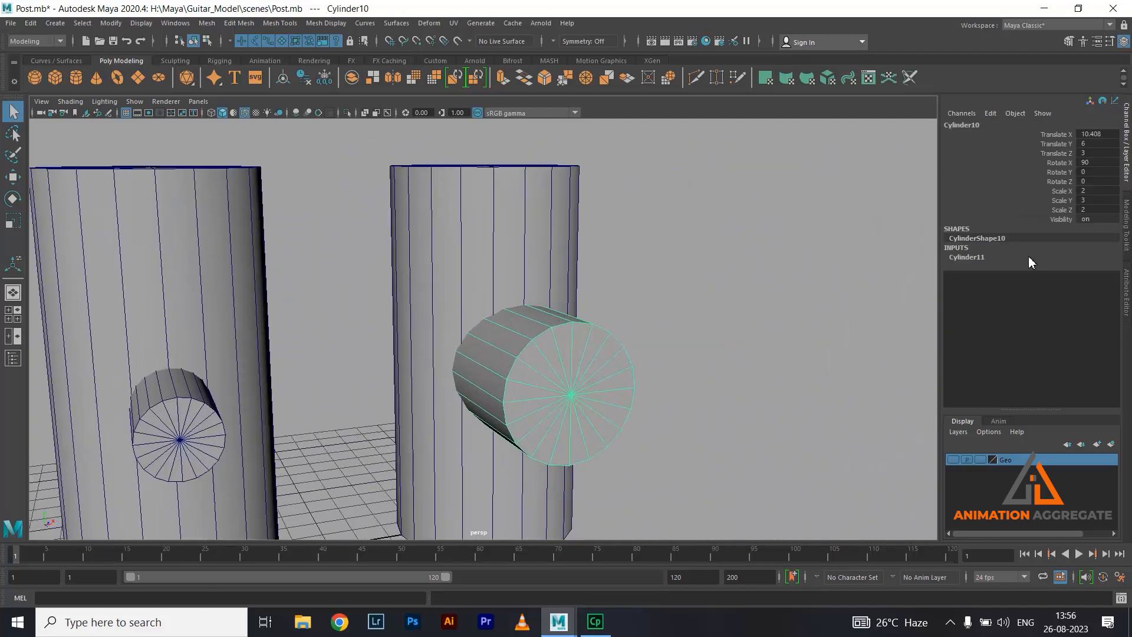
left_click(978, 258)
left_click_drag(472, 265, 523, 250, "alt")
right_click_drag(523, 250, 728, 343, "alt")
left_click_drag(655, 277, 678, 307, "alt")
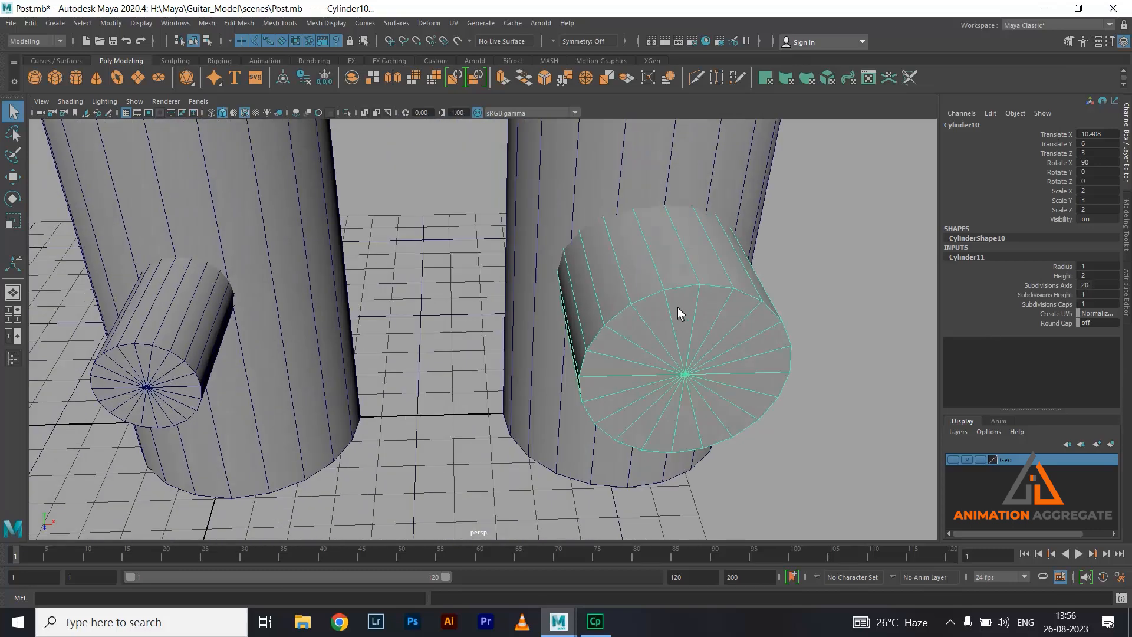
- Select the upright cylinder of the same pair and expand its Cylinder12 construction settings
left_click(737, 224)
left_click_drag(737, 224, 733, 338, "alt")
right_click_drag(733, 337, 723, 284, "alt")
left_click_drag(724, 284, 684, 270, "alt")
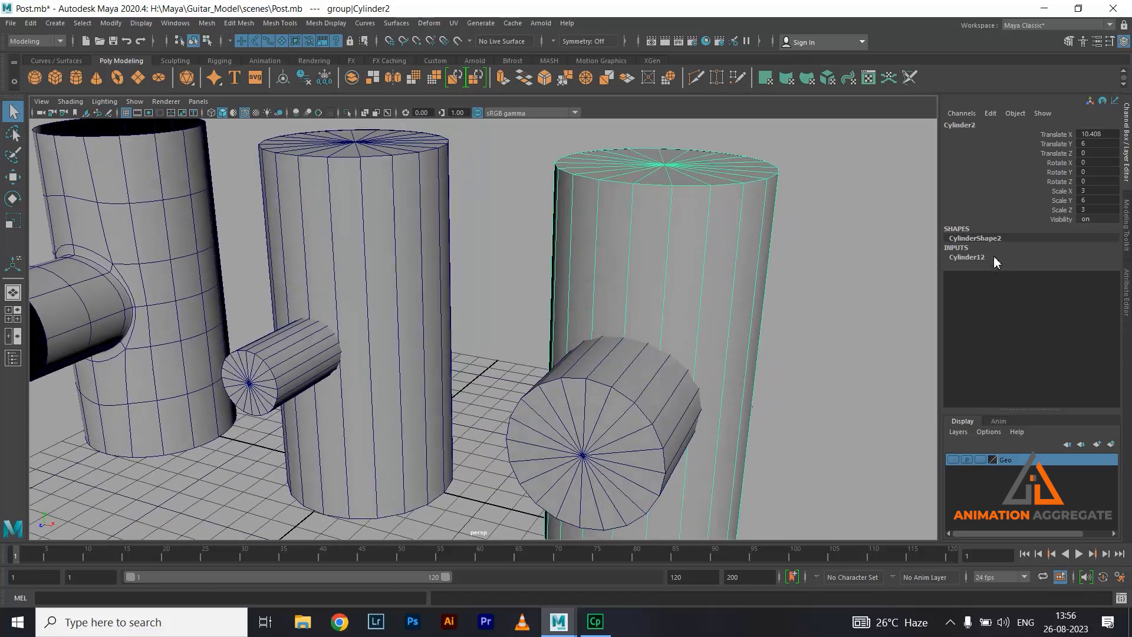
left_click(967, 257)
left_click_drag(720, 316, 669, 325, "alt")
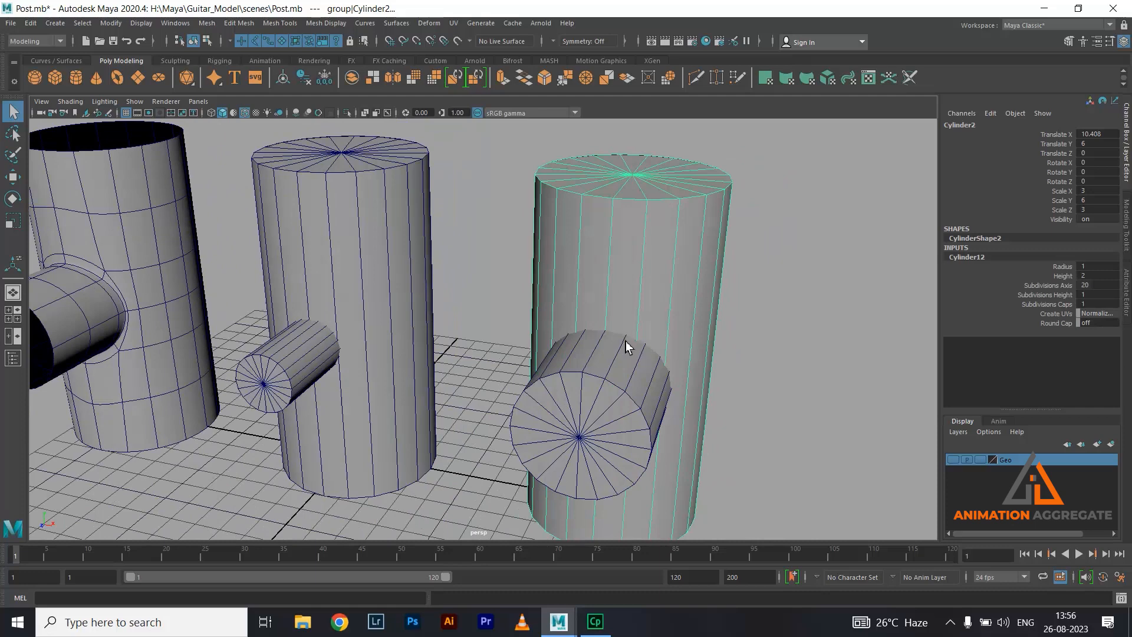
- Set the upright cylinder's axis subdivisions to 28 and compare its edges with those of the side cylinder
left_click_drag(641, 350, 644, 353, "alt")
left_click(1065, 287)
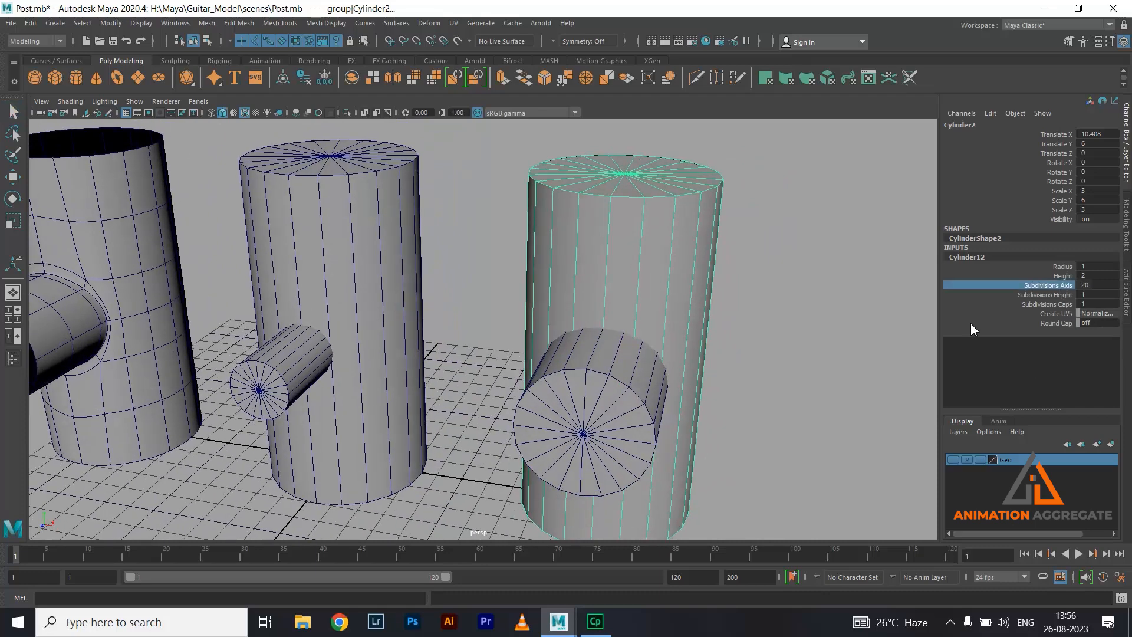
middle_click_drag(738, 334, 785, 336)
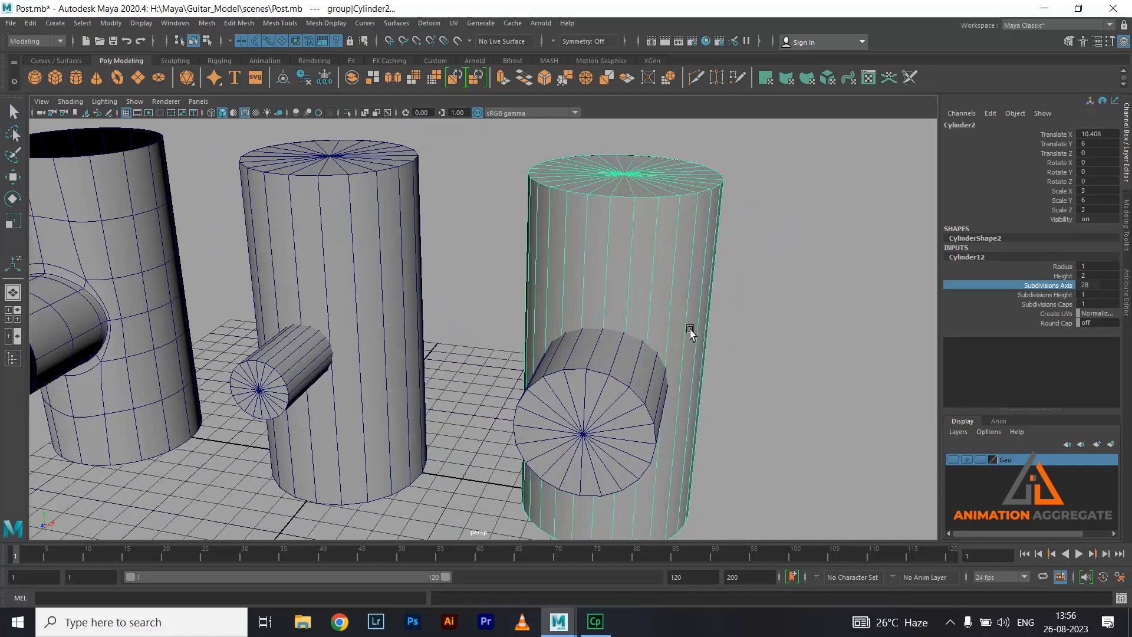
left_click_drag(690, 329, 706, 321, "alt")
scroll(670, 362, "up", 3)
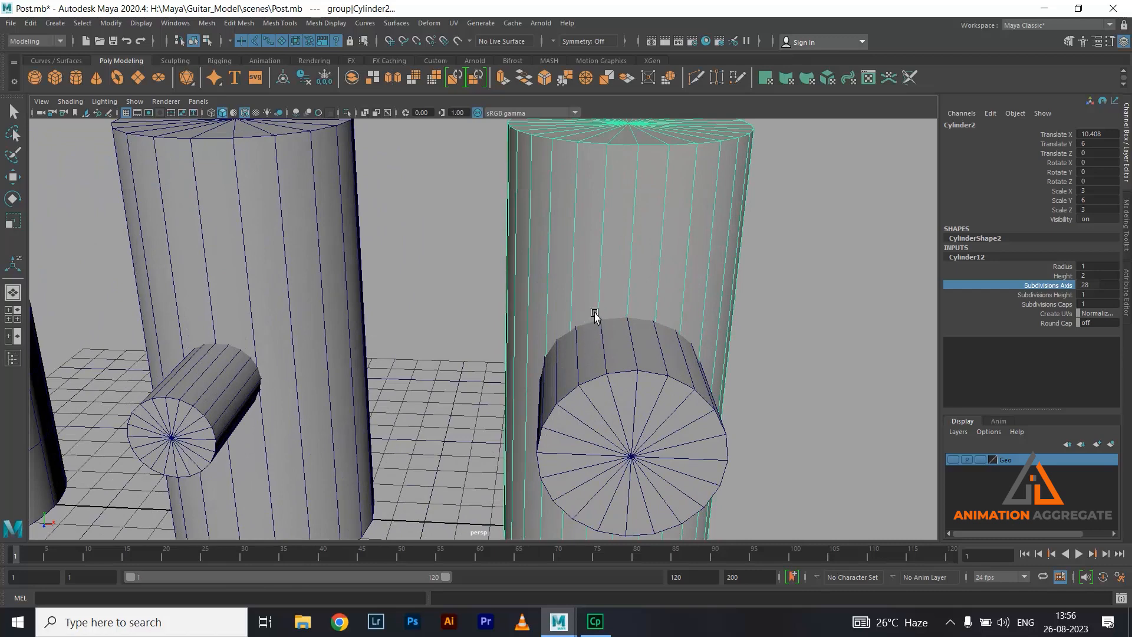
left_click_drag(667, 344, 637, 344, "alt")
middle_click_drag(701, 376, 678, 334, "alt")
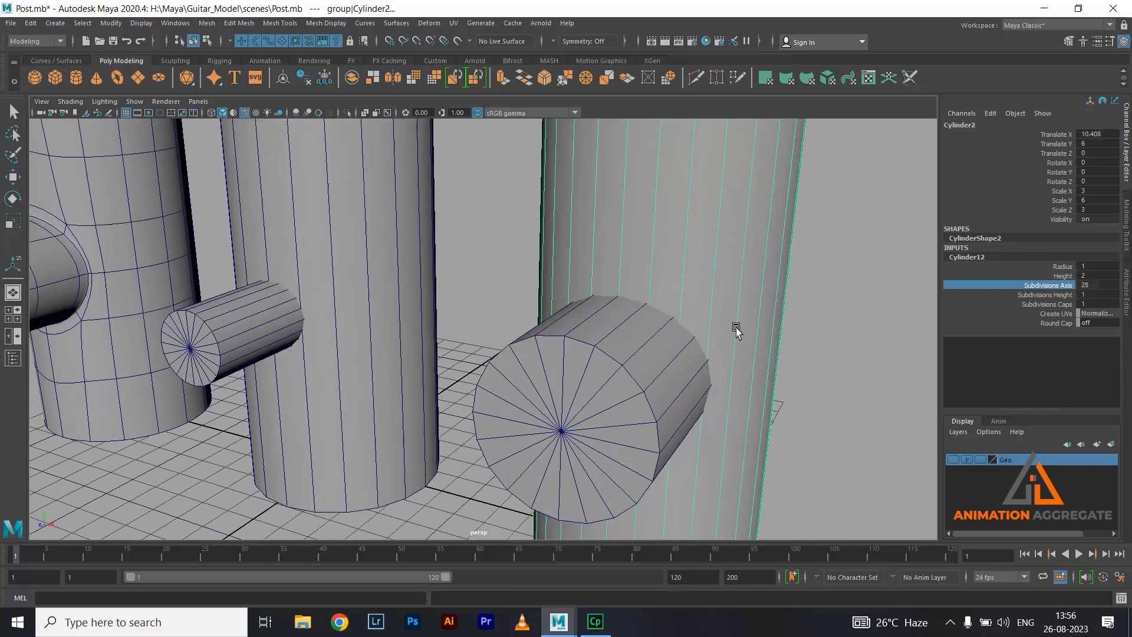
- Set the upright cylinder's axis subdivisions to 32 and check how its edges align with the side cylinder
left_click(1063, 295)
middle_click_drag(707, 319, 733, 318)
left_click_drag(730, 356, 747, 327, "alt")
scroll(747, 327, "up", 6)
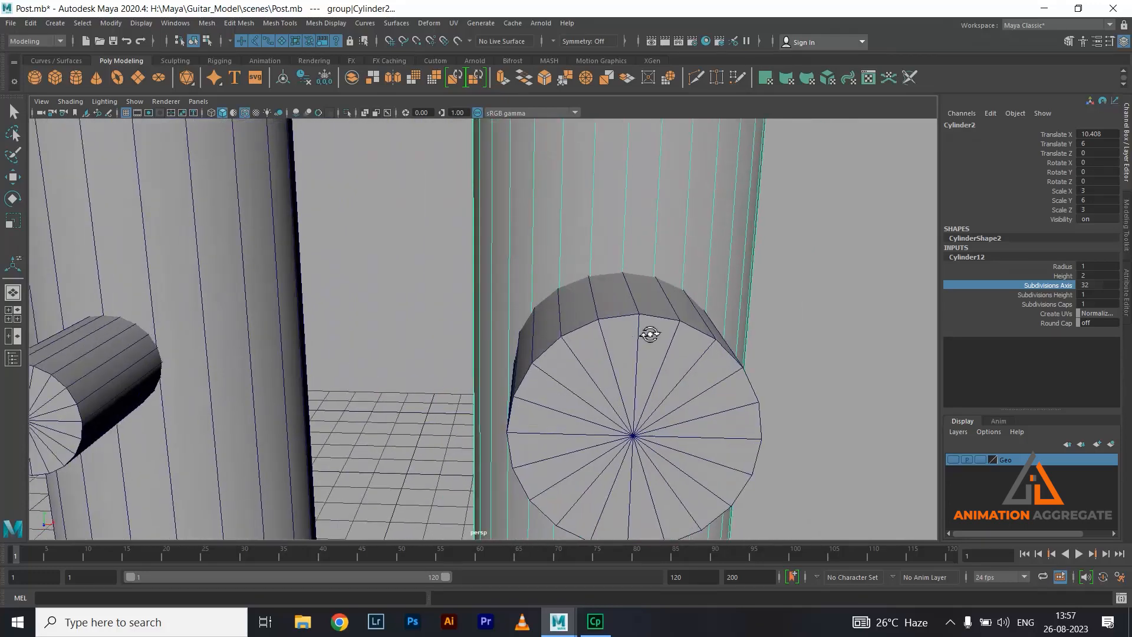
scroll(589, 342, "down", 4)
left_click_drag(543, 329, 427, 207, "alt")
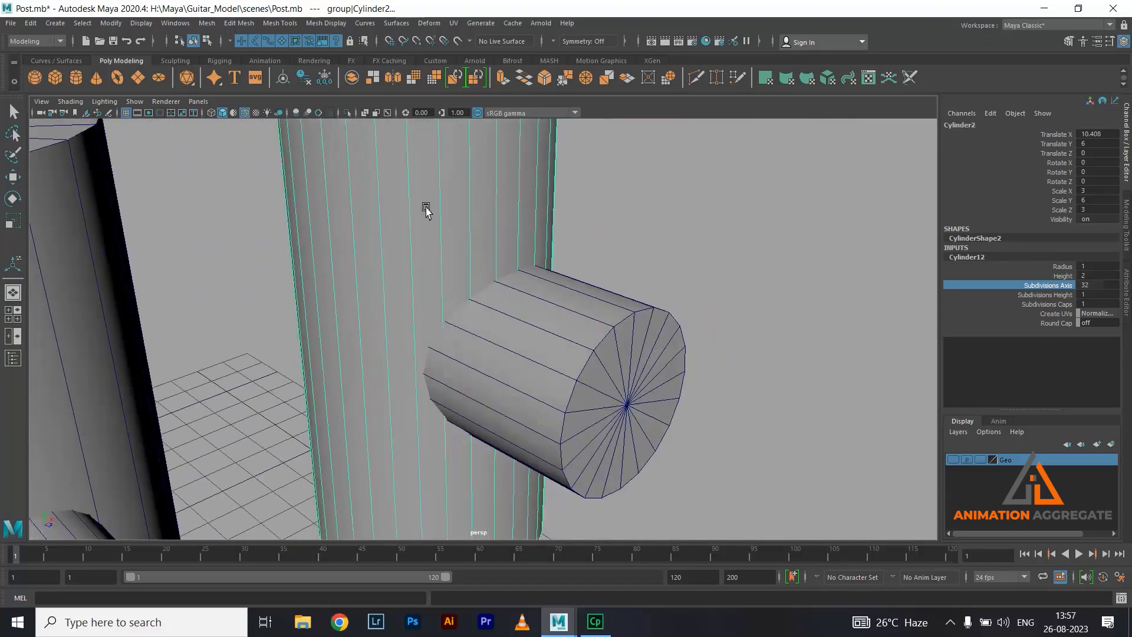
- Join the upright cylinder and its larger side cylinder with a Boolean union
key("q")
left_click(546, 313)
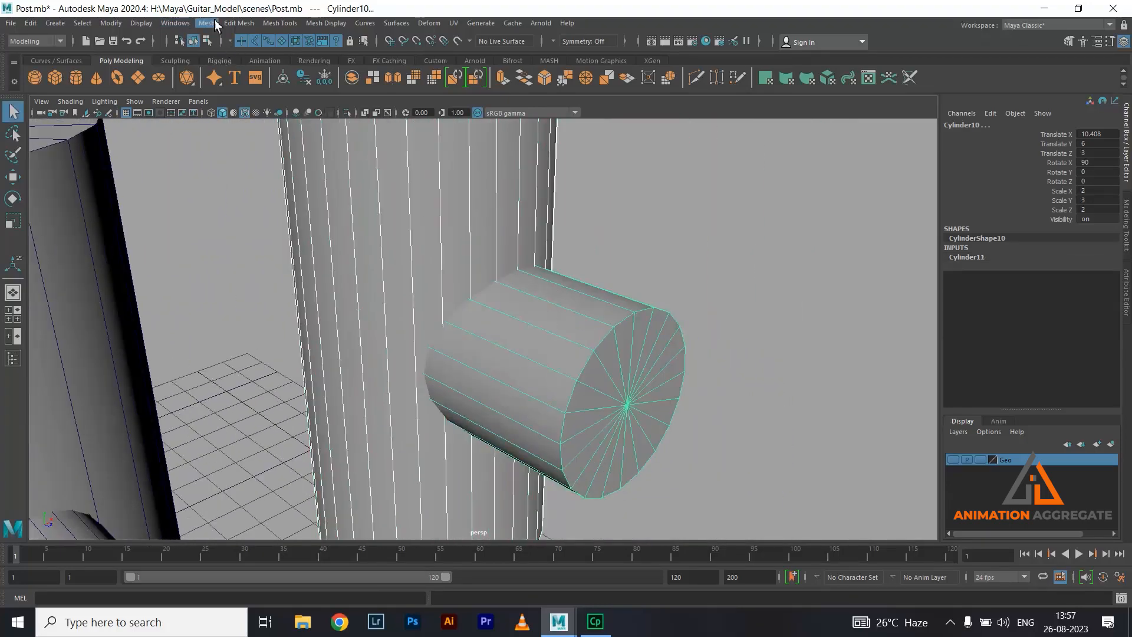
left_click(207, 23)
mouse_move(303, 53)
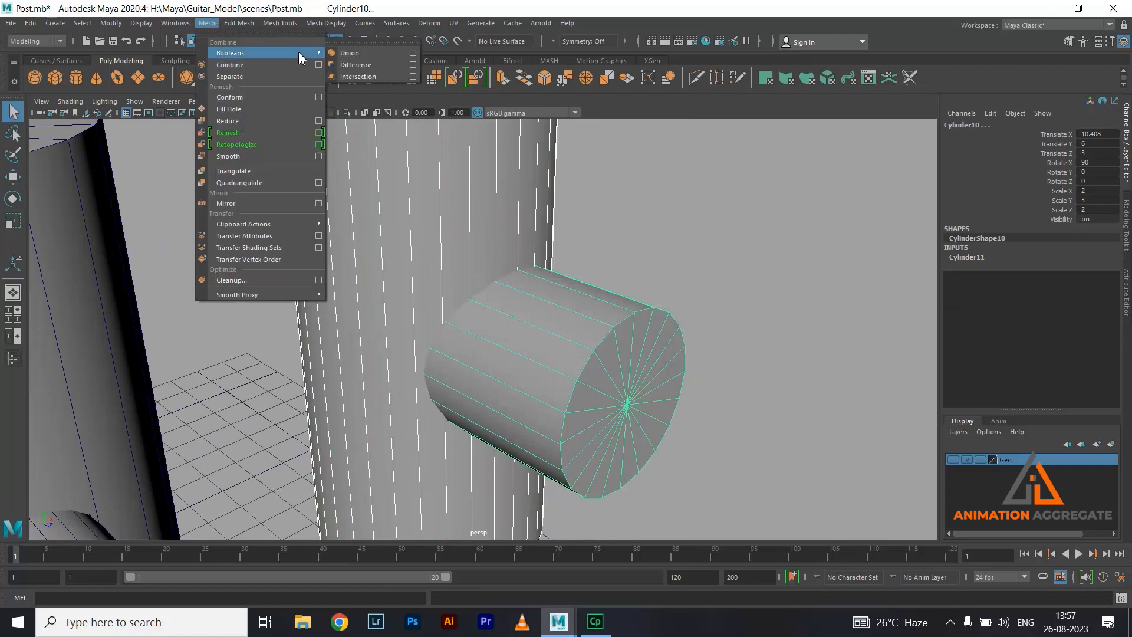
left_click(354, 53)
- Merge the vertices of the side cylinder and its joint with the upright cylinder using a distance threshold of 0.17
left_click_drag(468, 240, 538, 246, "alt")
mouse_move(539, 245)
right_mouse_down("alt")
mouse_move(577, 362)
mouse_move(519, 254)
right_mouse_up("alt")
left_click_drag(518, 254, 445, 346, "alt")
right_click_drag(445, 346, 534, 399, "alt")
left_click_drag(534, 399, 484, 357, "alt")
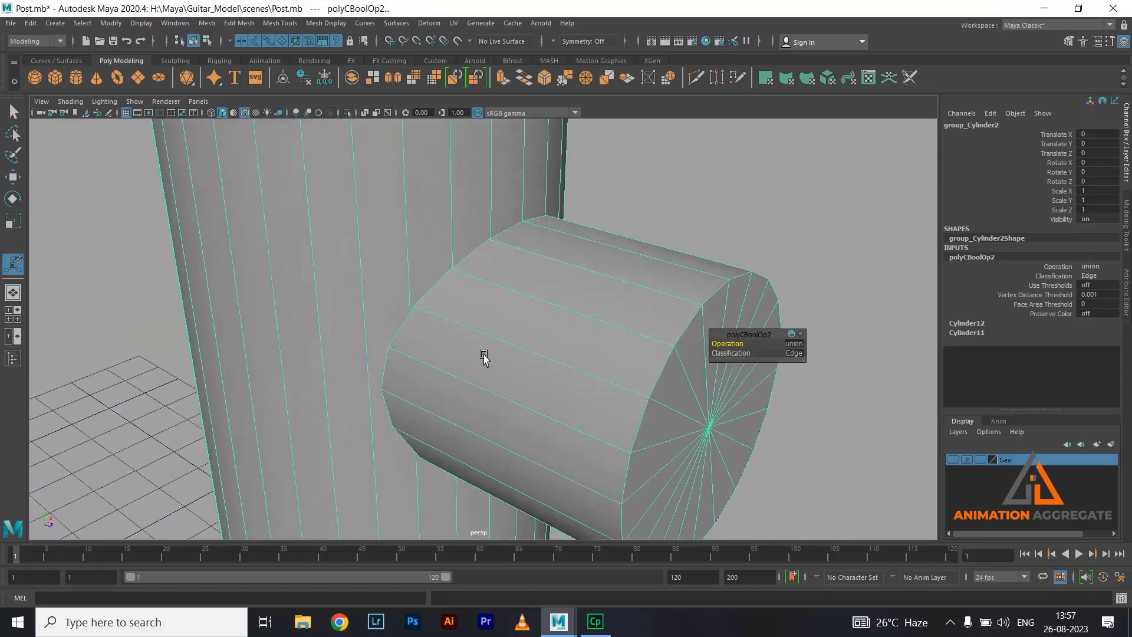
right_click_drag(495, 289, 428, 283)
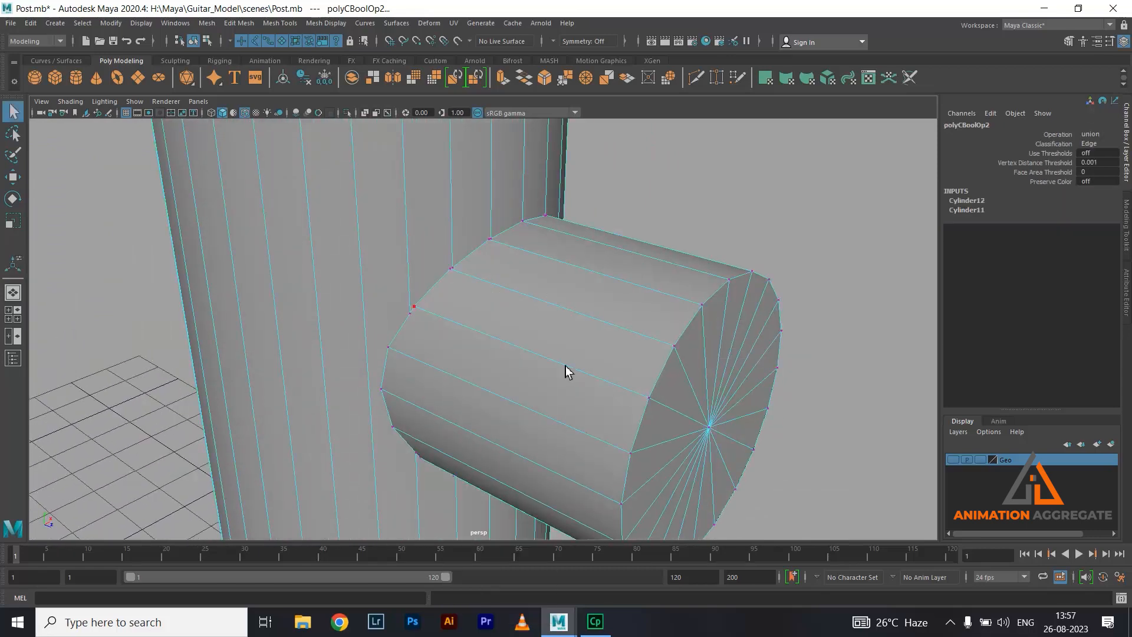
scroll(563, 368, "down", 3)
left_click_drag(364, 243, 769, 500)
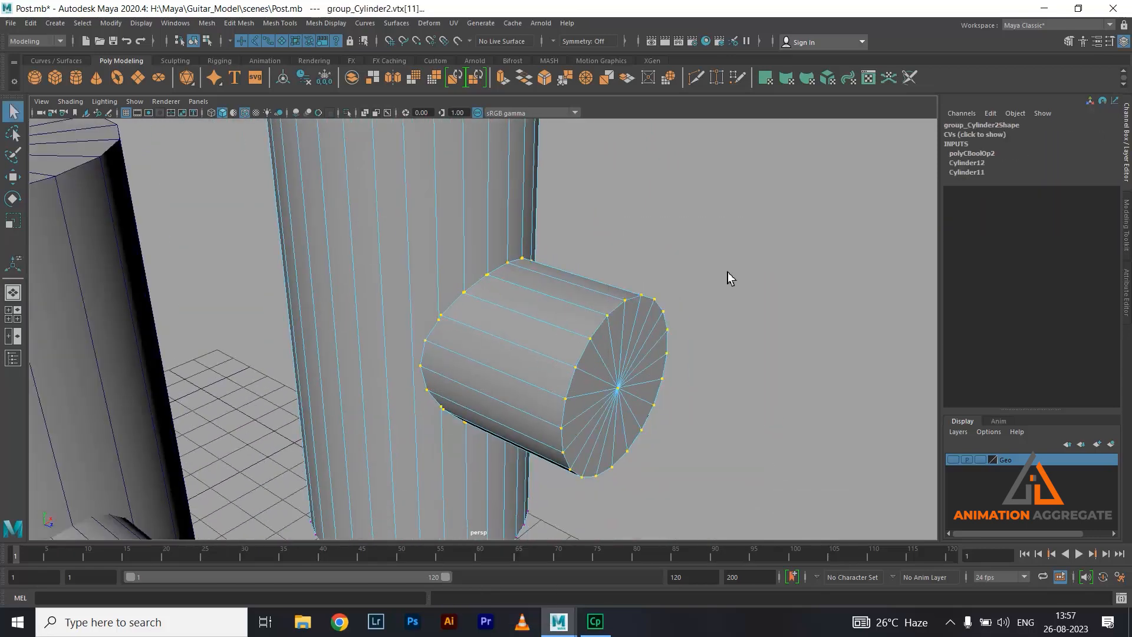
right_click_drag(727, 272, 784, 214, "shift")
scroll(609, 336, "up", 2)
scroll(609, 336, "up", 3)
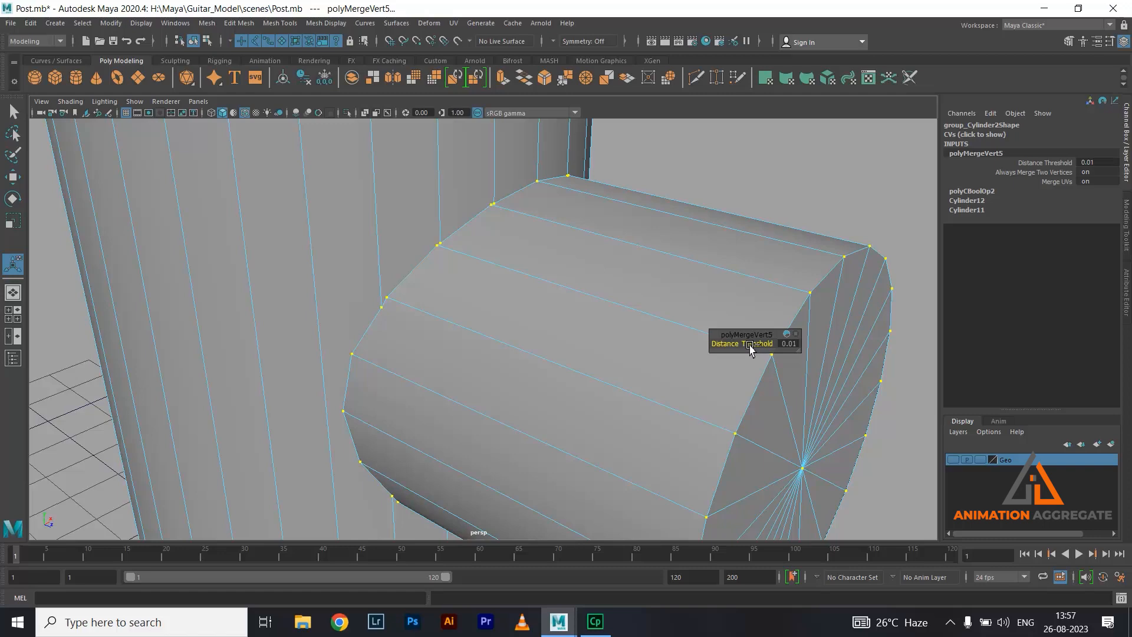
left_click_drag(752, 346, 762, 346)
scroll(528, 312, "down", 4)
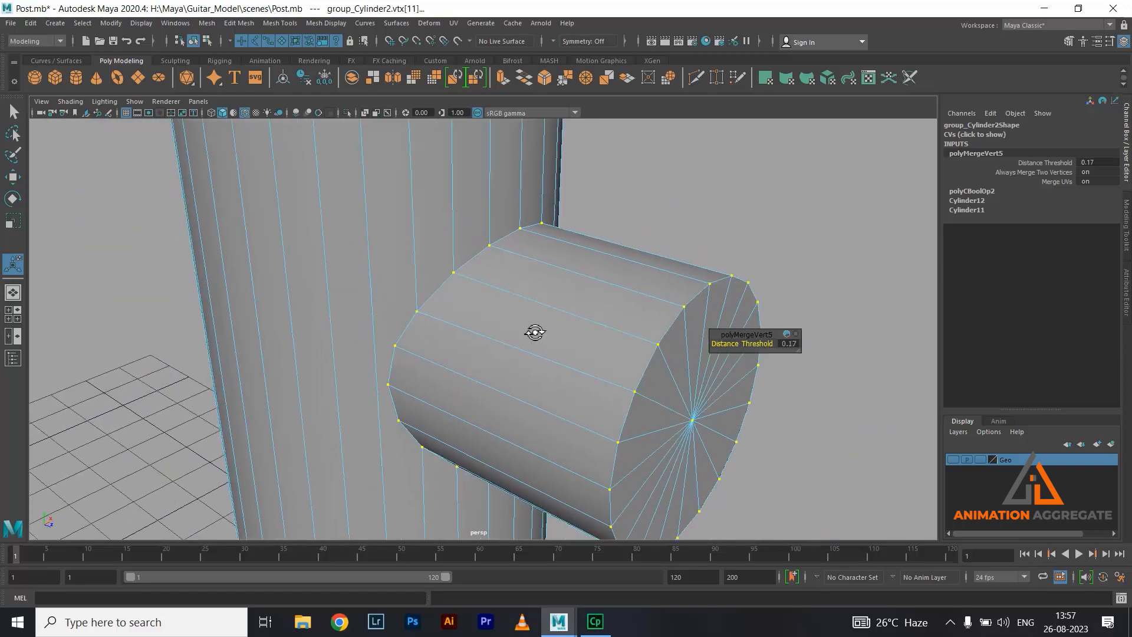
- Try another distance threshold for the vertex merge, undo it, and check the joint from both sides
left_click_drag(535, 332, 648, 341, "alt")
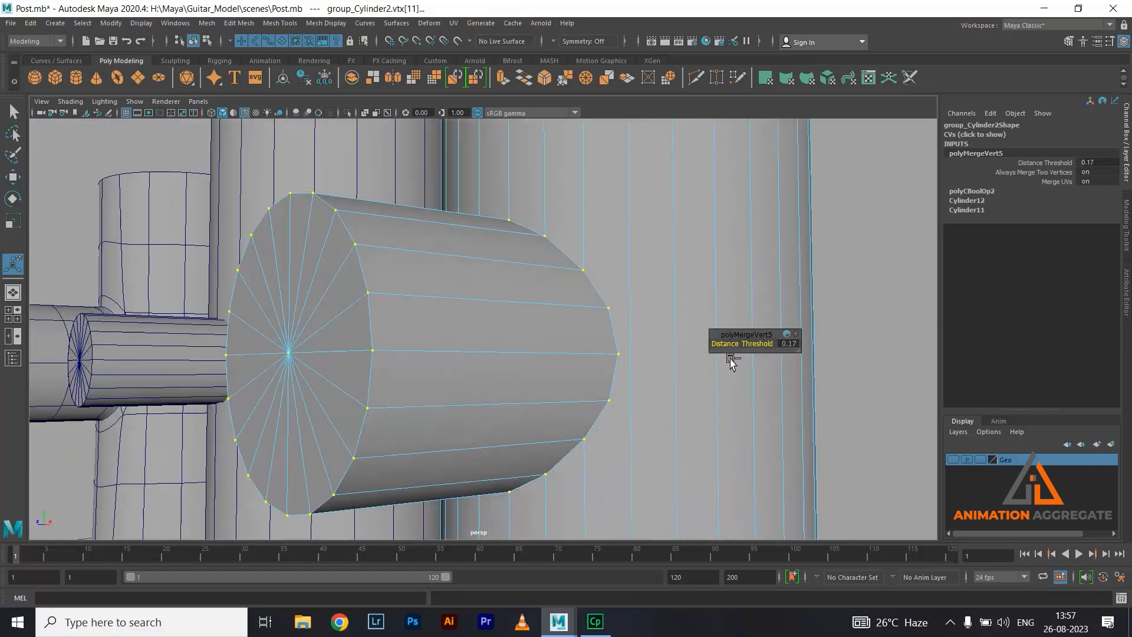
mouse_move(755, 344)
left_mouse_down()
mouse_move(781, 345)
mouse_move(733, 346)
left_mouse_up()
key("ctrl+z")
left_click_drag(641, 330, 570, 358, "alt")
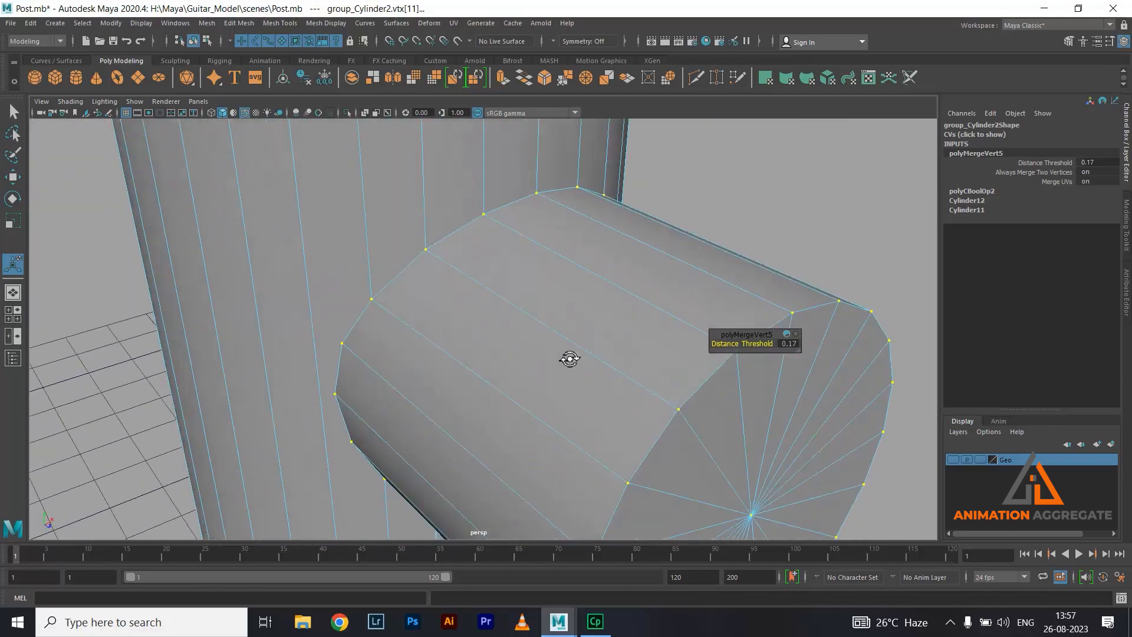
- Insert five horizontal edge loops around the upright cylinder, roughly level with the side cylinder's vertices at the joint
right_click_drag(526, 293, 591, 262)
mouse_move(631, 339)
left_mouse_down("alt")
mouse_move(561, 338)
mouse_move(627, 368)
mouse_move(588, 352)
mouse_move(485, 351)
mouse_move(670, 348)
mouse_move(630, 343)
left_mouse_up("alt")
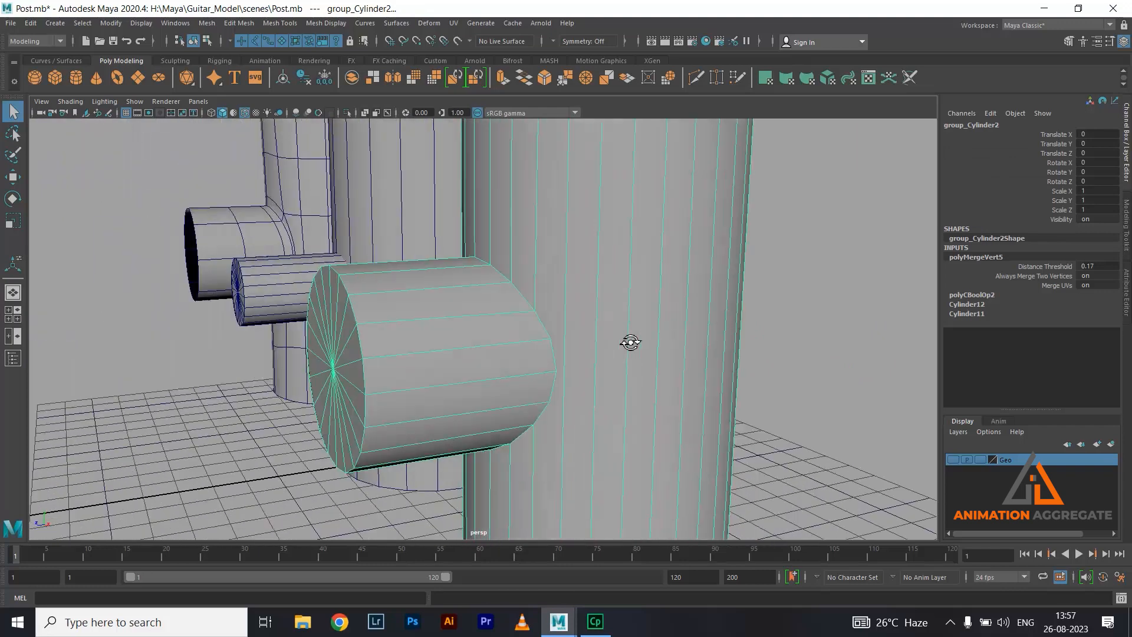
left_click_drag(575, 397, 603, 337, "alt")
right_click_drag(620, 274, 551, 298, "shift")
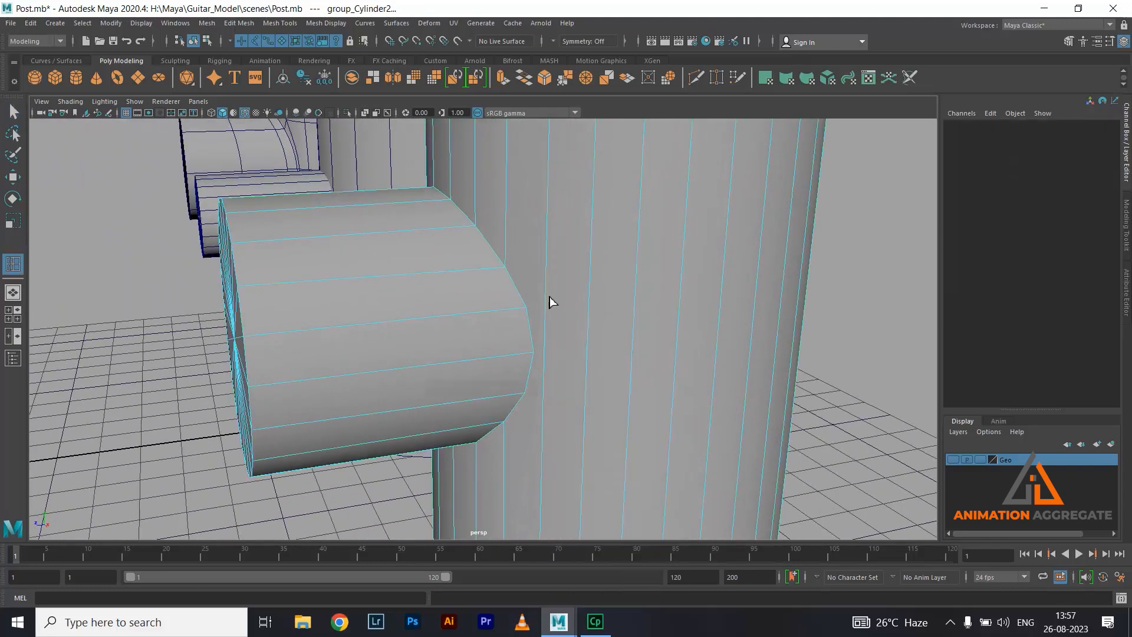
left_click_drag(549, 301, 545, 322, "alt")
left_click_drag(546, 271, 549, 239)
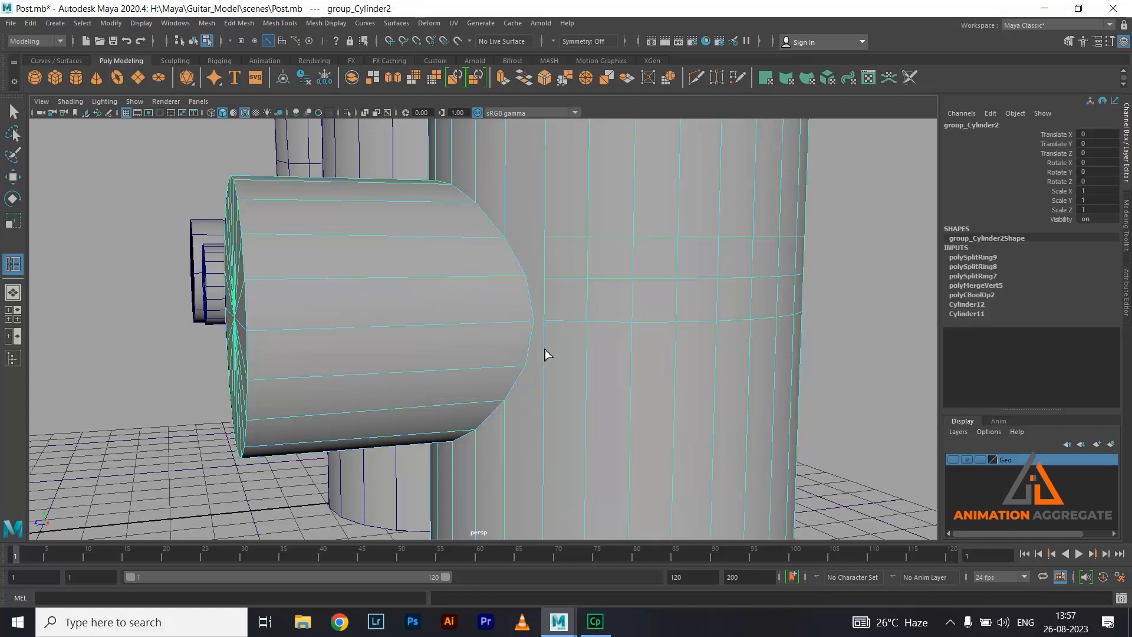
left_click_drag(548, 359, 547, 363)
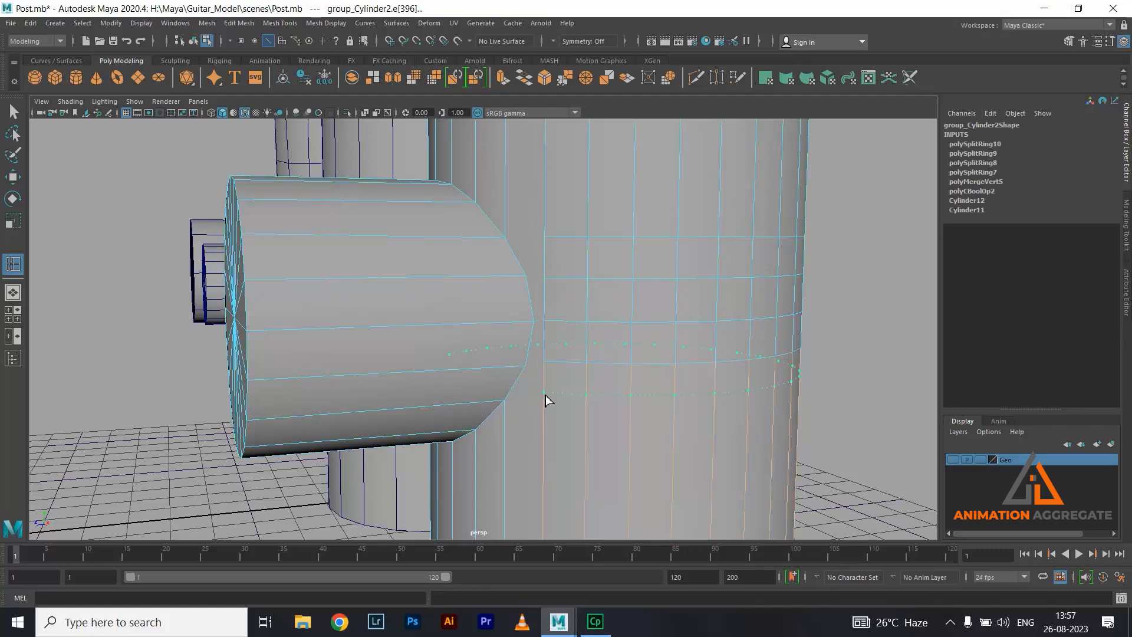
left_click(545, 407)
left_click_drag(609, 415, 531, 359, "alt")
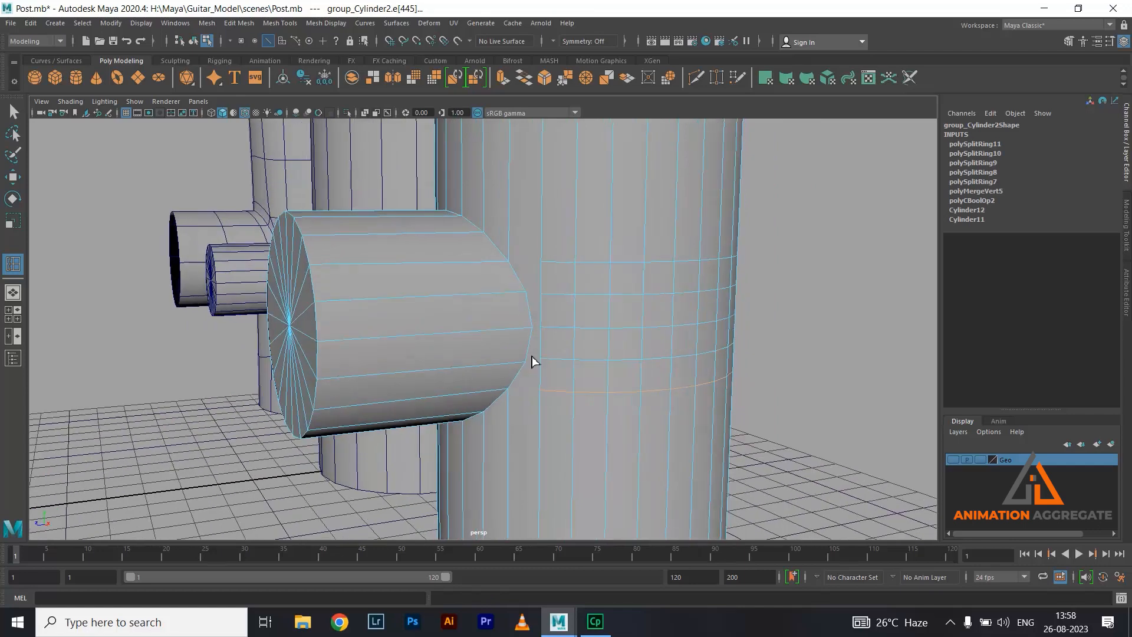
- Align the uppermost new edge loop vertically with the matching joint vertex using vertex snapping
key("w")
right_click_drag(587, 259, 659, 224)
left_click_drag(627, 252, 605, 297, "alt")
right_click_drag(644, 242, 647, 195)
double_click(646, 243)
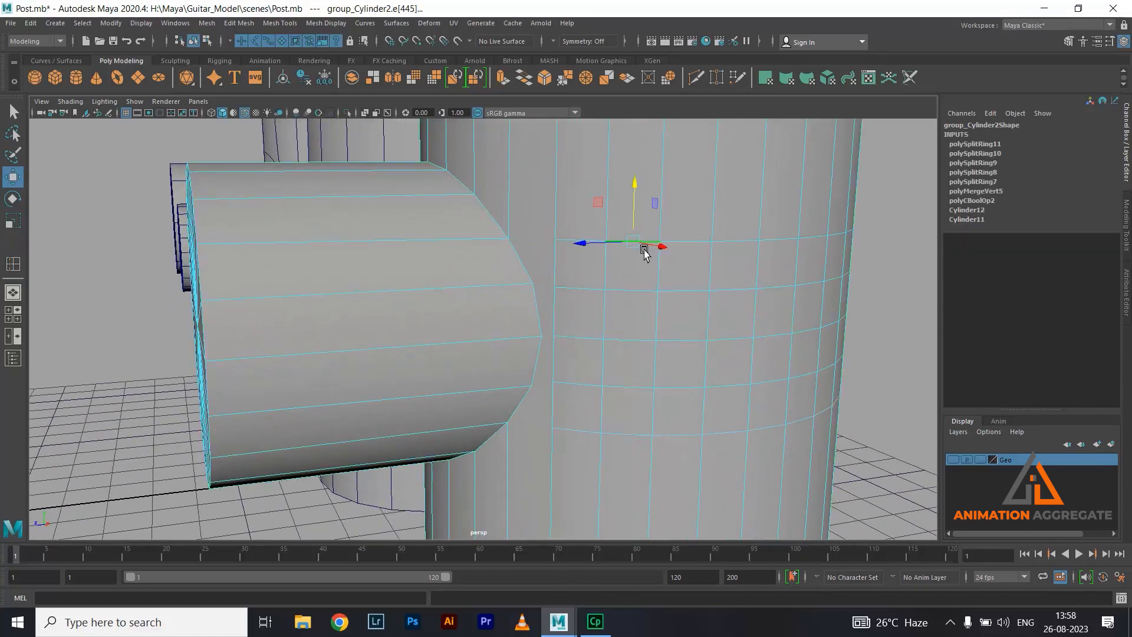
left_click_drag(596, 306, 623, 342, "alt")
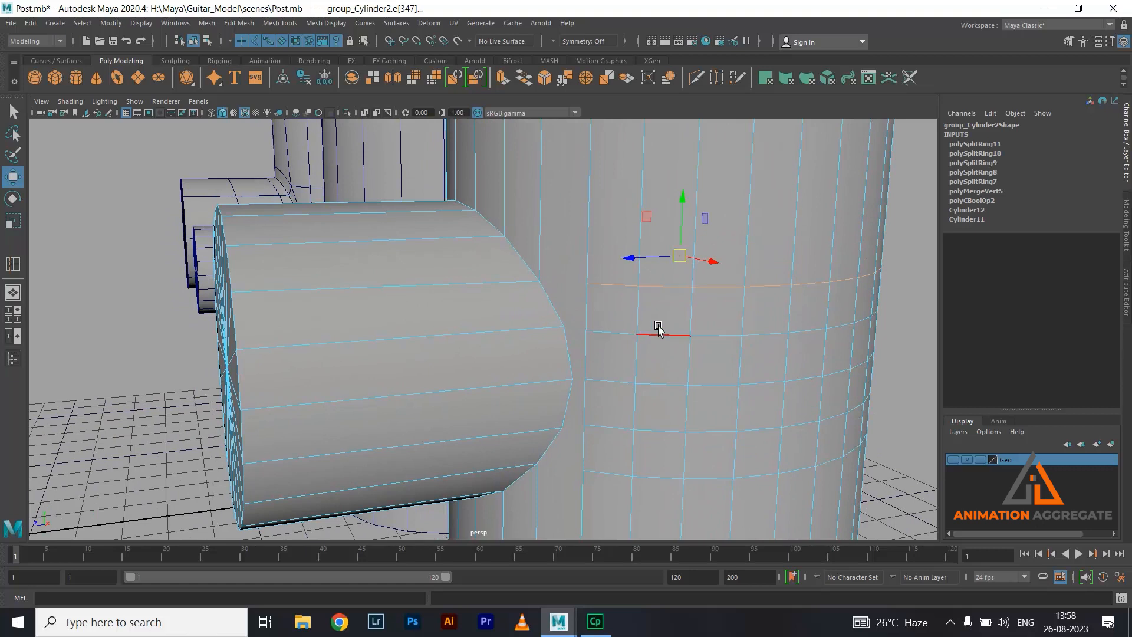
left_click(685, 192)
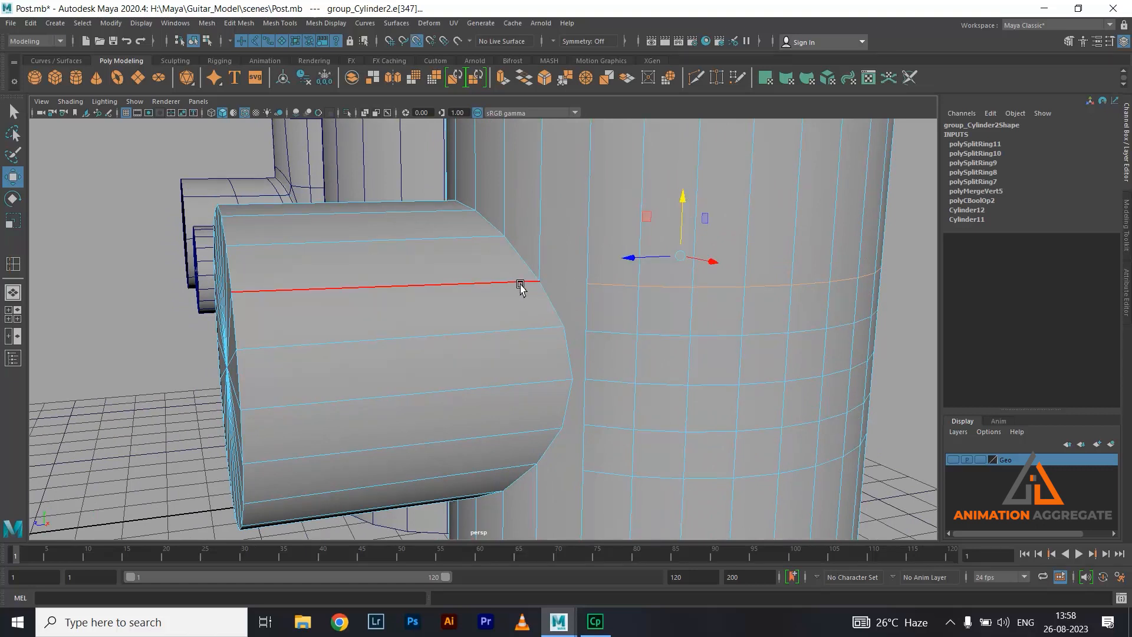
key("v")
middle_click_drag(521, 283, 547, 276)
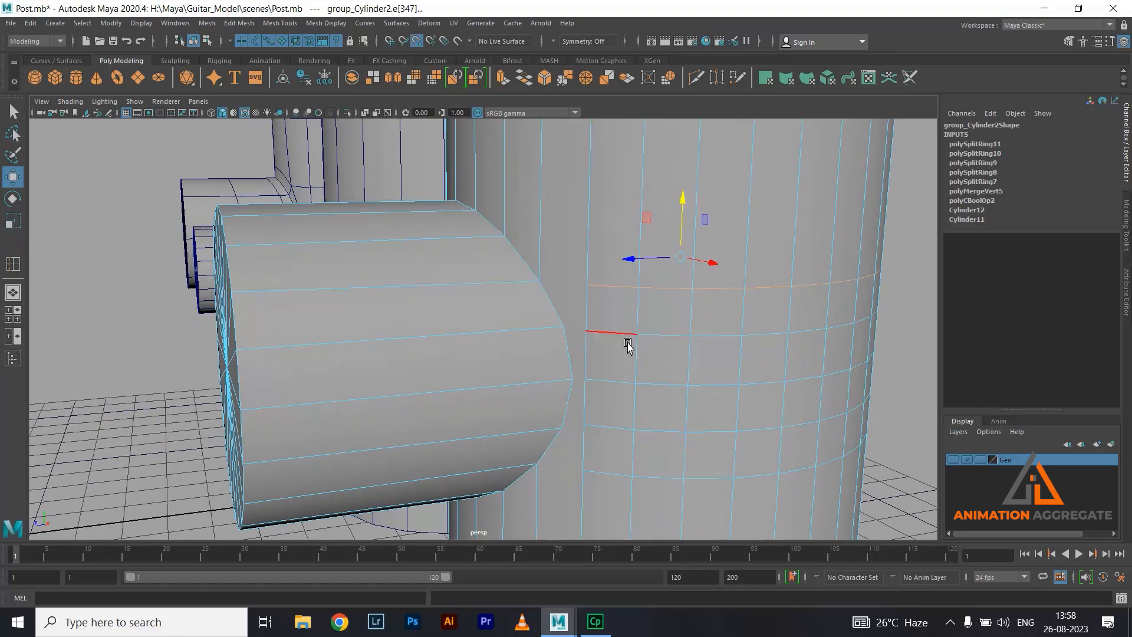
- Snap the four remaining edge loops vertically to the heights of their matching joint vertices
double_click(624, 335)
key("v")
middle_click_drag(564, 328, 564, 329)
double_click(614, 384)
key("v")
middle_click_drag(575, 380, 574, 384)
double_click(612, 425)
key("v")
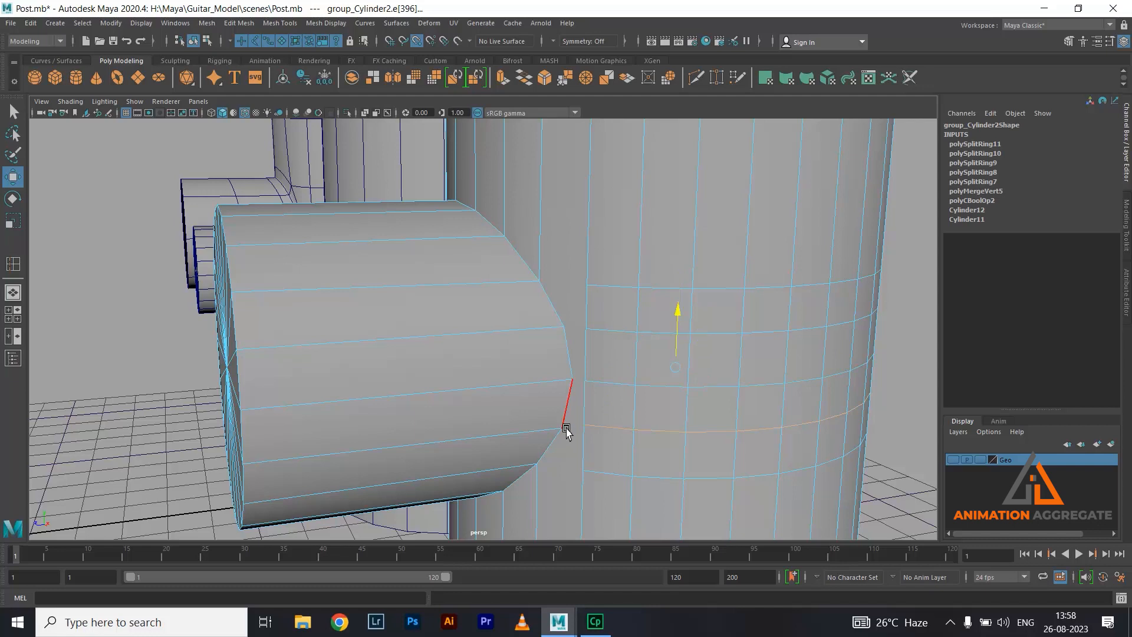
middle_click_drag(566, 430, 541, 464)
double_click(614, 470)
key("v")
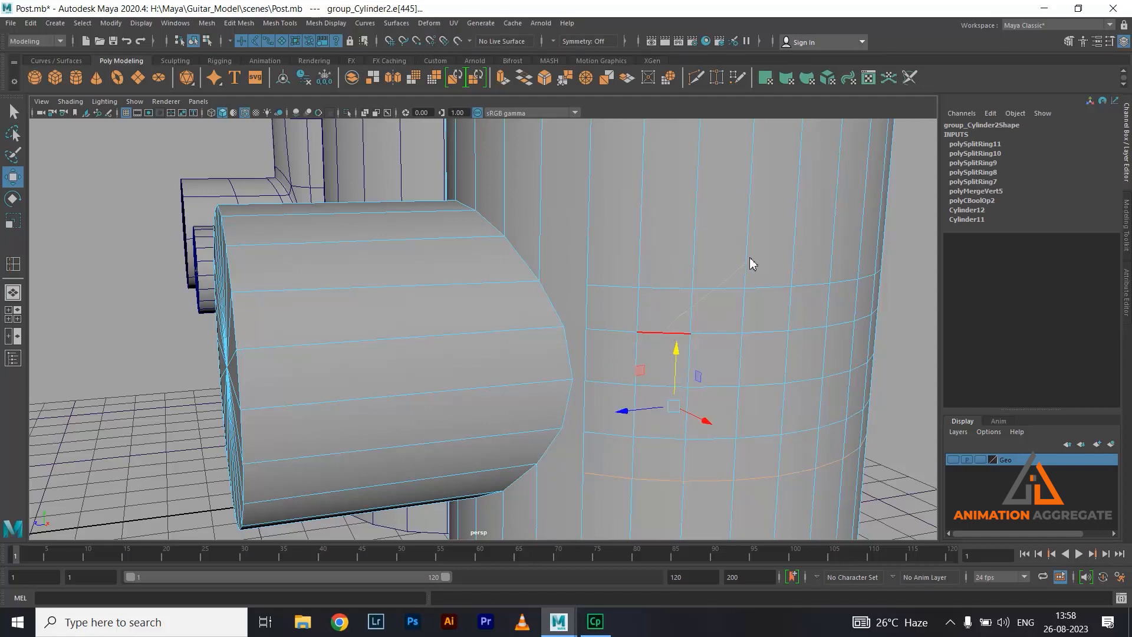
- Connect the ends of the five edge loops to the adjacent joint vertices on this side with Multi-Cut
key("F8")
right_click_drag(734, 262, 654, 259)
scroll(541, 205, "up", 1)
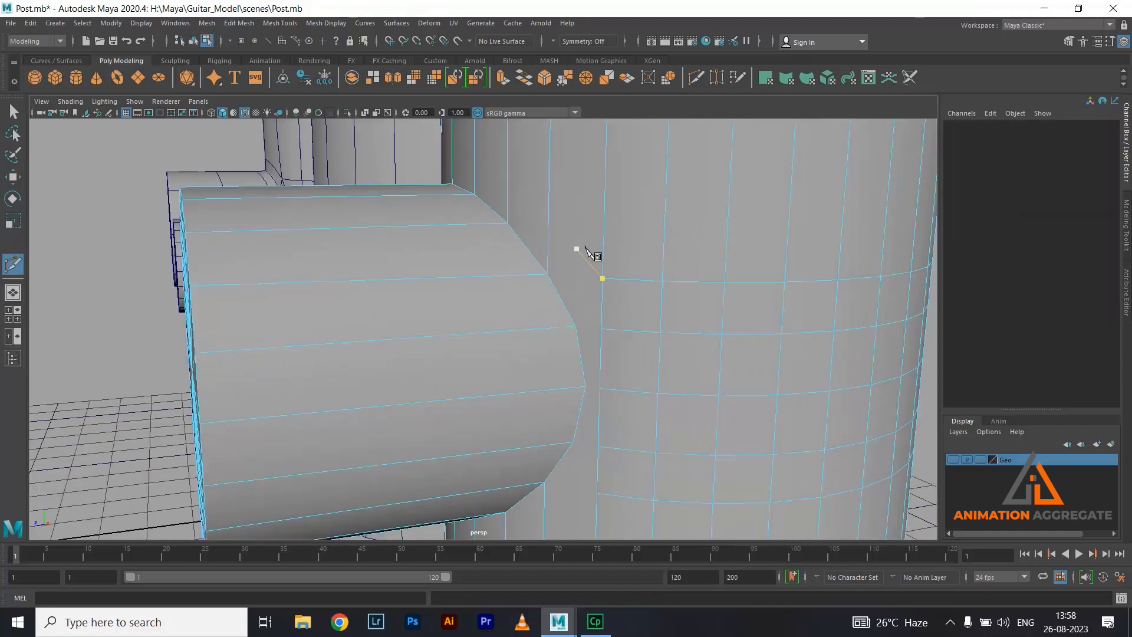
left_click_drag(601, 294, 546, 288)
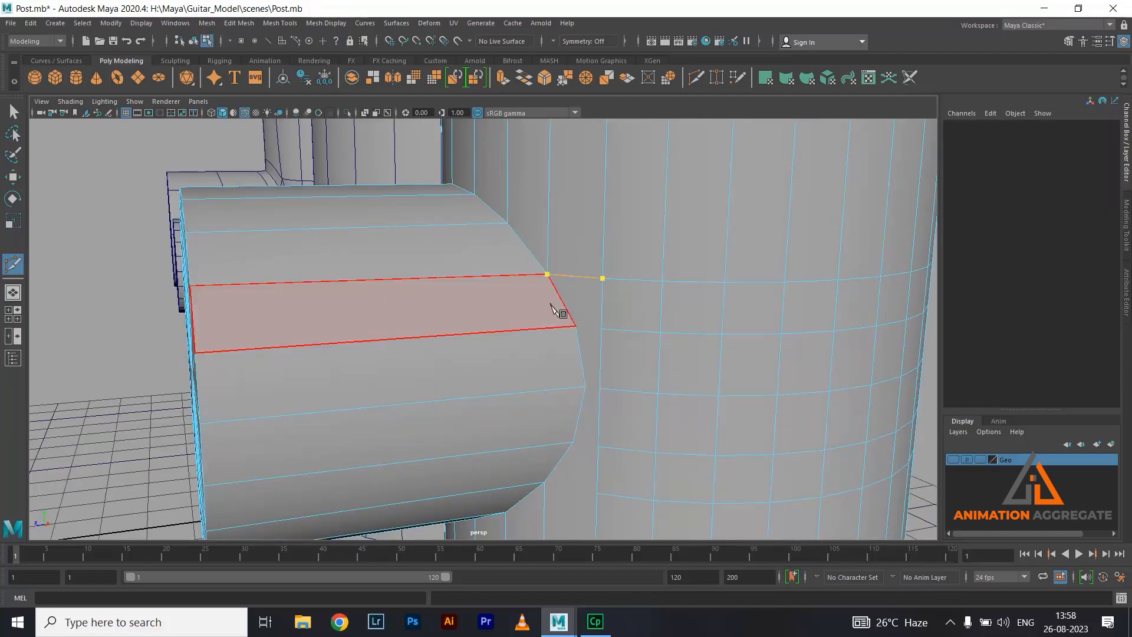
right_click(551, 305)
left_click(601, 327)
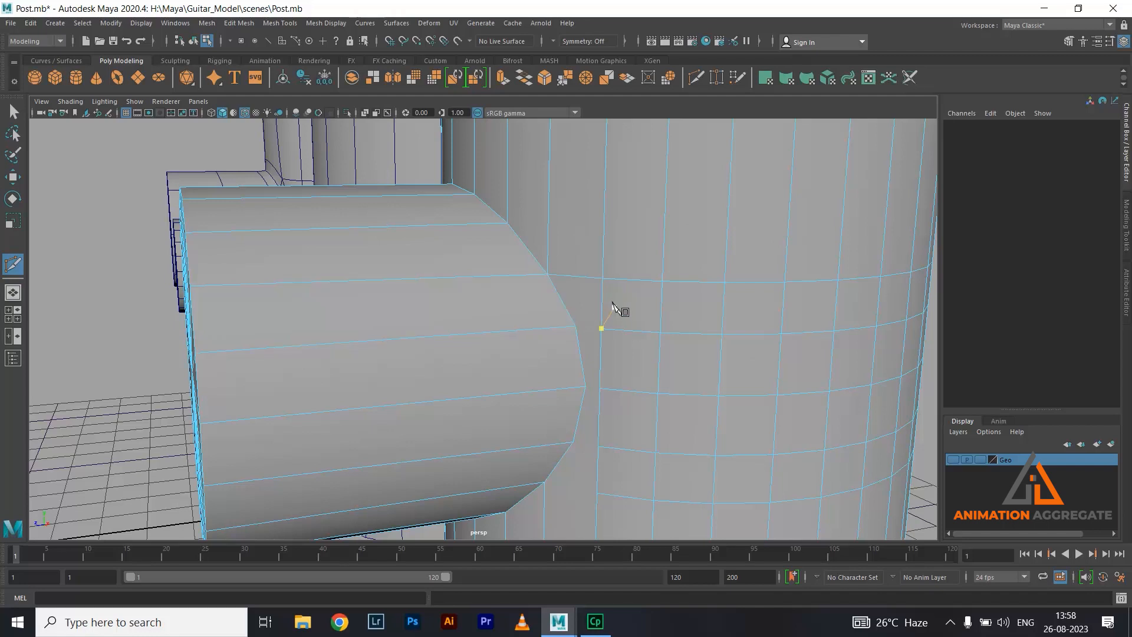
right_click(598, 352)
left_click_drag(577, 425, 566, 472)
right_click(573, 491)
right_click(521, 524)
left_click(505, 512)
right_click(667, 419)
- Connect the five loop ends to the joint vertices on the opposite side of the side cylinder with Multi-Cut
right_click_drag(667, 419, 498, 354, "alt")
left_click_drag(498, 354, 533, 346, "alt")
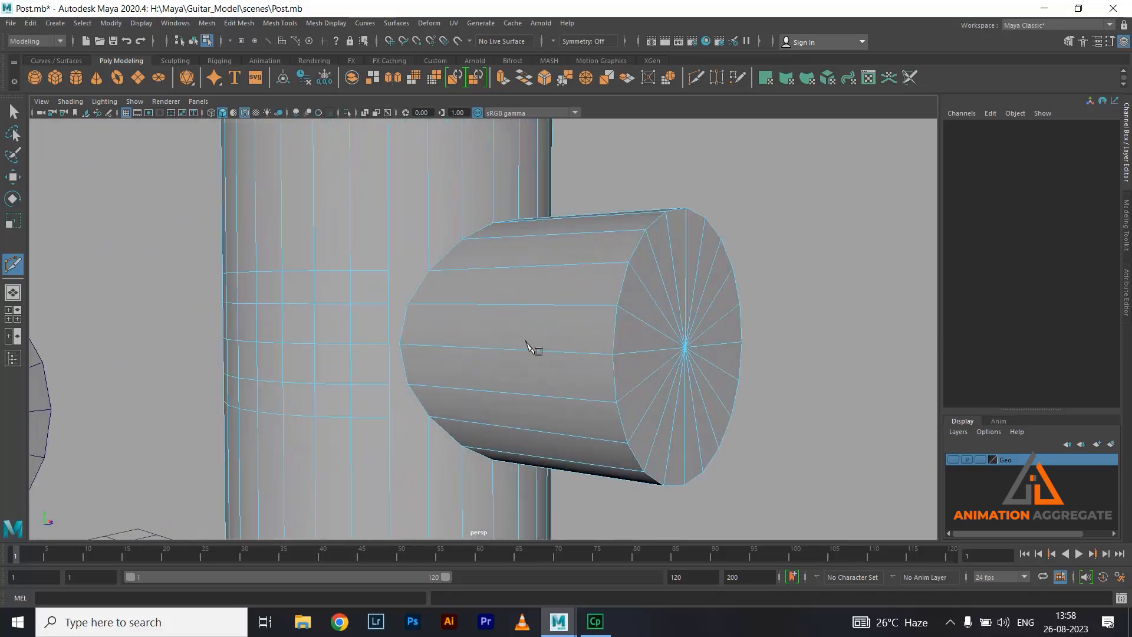
left_click(429, 270)
right_click(392, 339)
right_click(459, 450)
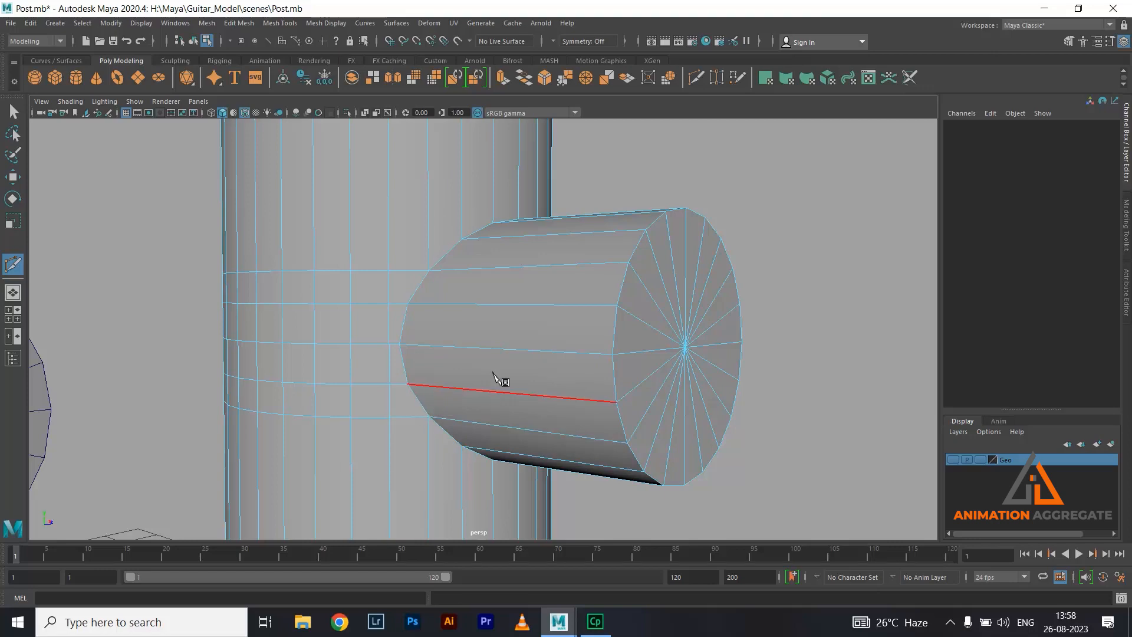
left_click_drag(507, 373, 480, 331, "alt")
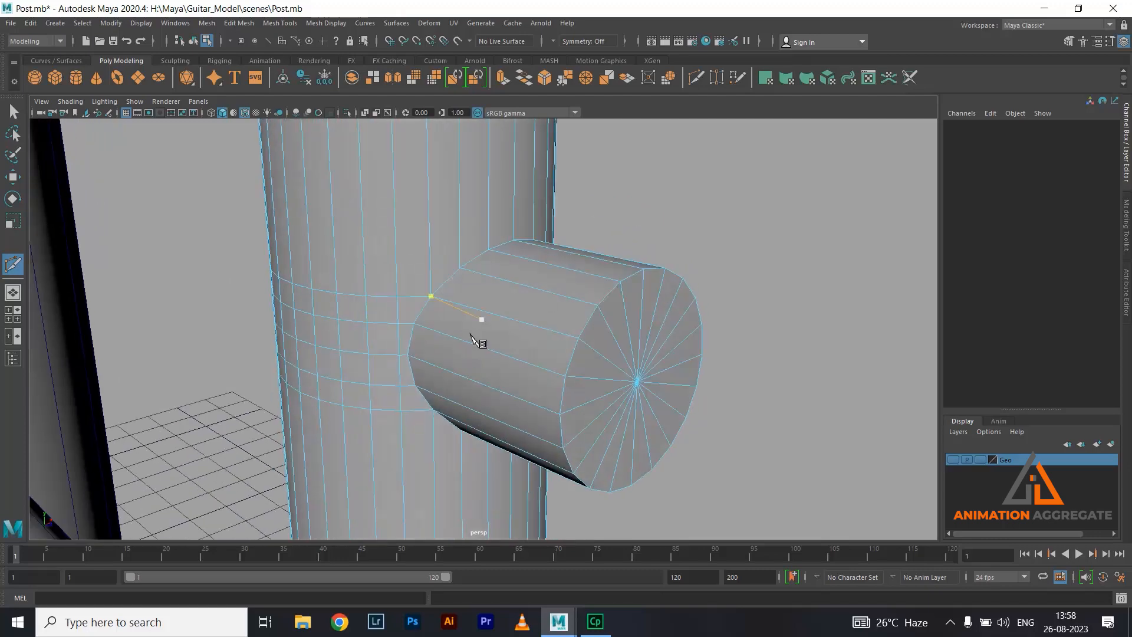
- Split the edge rings of the upright cylinder above and below the joint, and the side cylinder's lengthwise edge ring
key("w")
right_click_drag(480, 294, 541, 262)
left_click_drag(518, 311, 489, 259, "alt")
right_click_drag(486, 221, 484, 173)
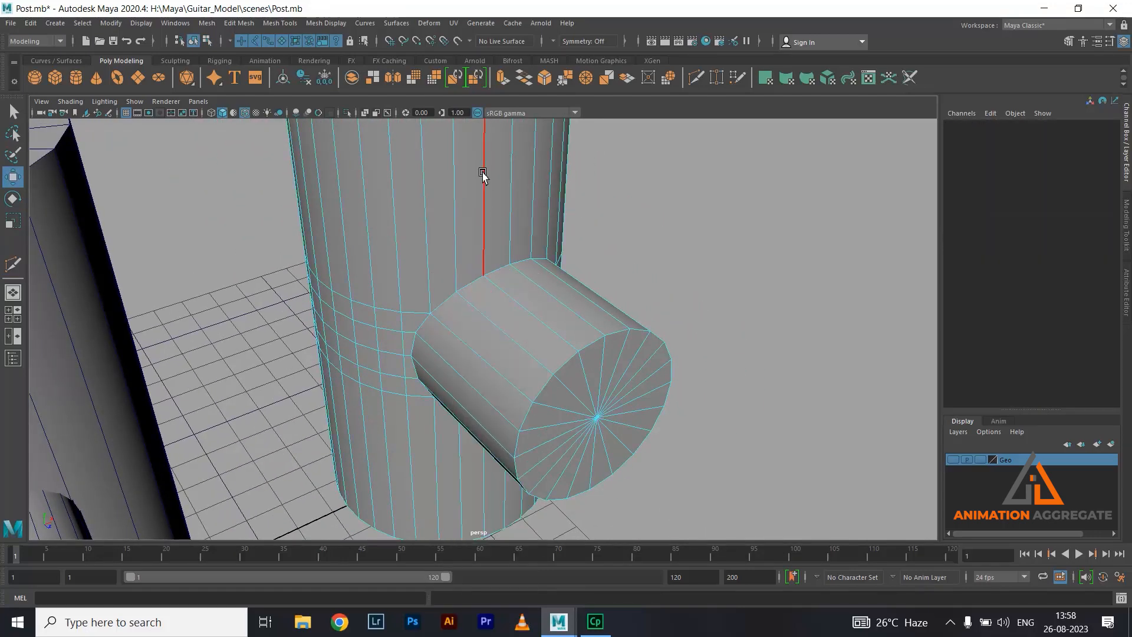
left_click(483, 172)
right_click_drag(714, 199, 723, 262, "ctrl")
left_click_drag(705, 334, 536, 351, "alt")
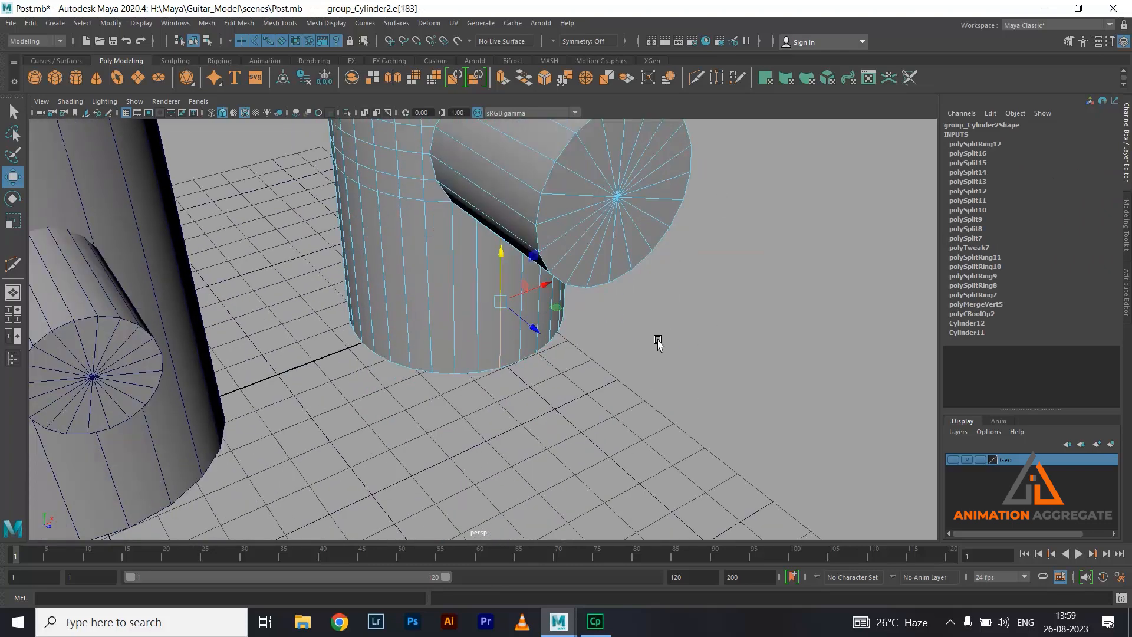
key("g")
left_click_drag(652, 359, 516, 291, "alt")
key("g")
- Bevel the complete edge loop around the joint with a fraction of 0.5 and 2 segments
scroll(591, 315, "up", 3)
right_click_drag(515, 290, 516, 231)
left_click(522, 263)
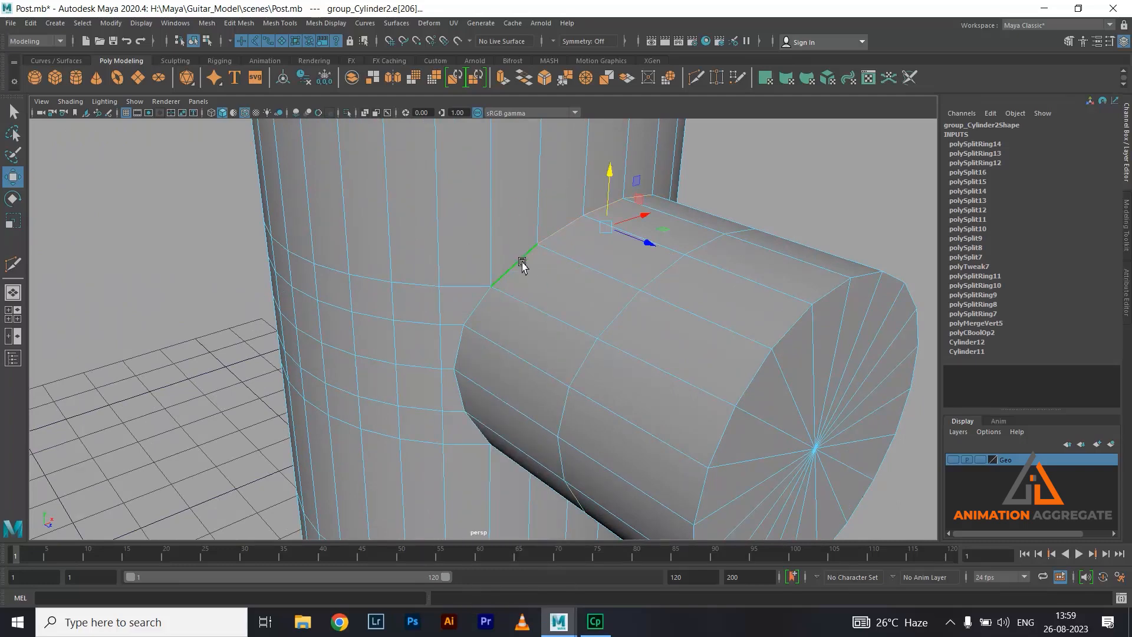
left_click(479, 308)
left_click_drag(535, 356, 402, 340, "alt")
double_click(682, 324, "shift")
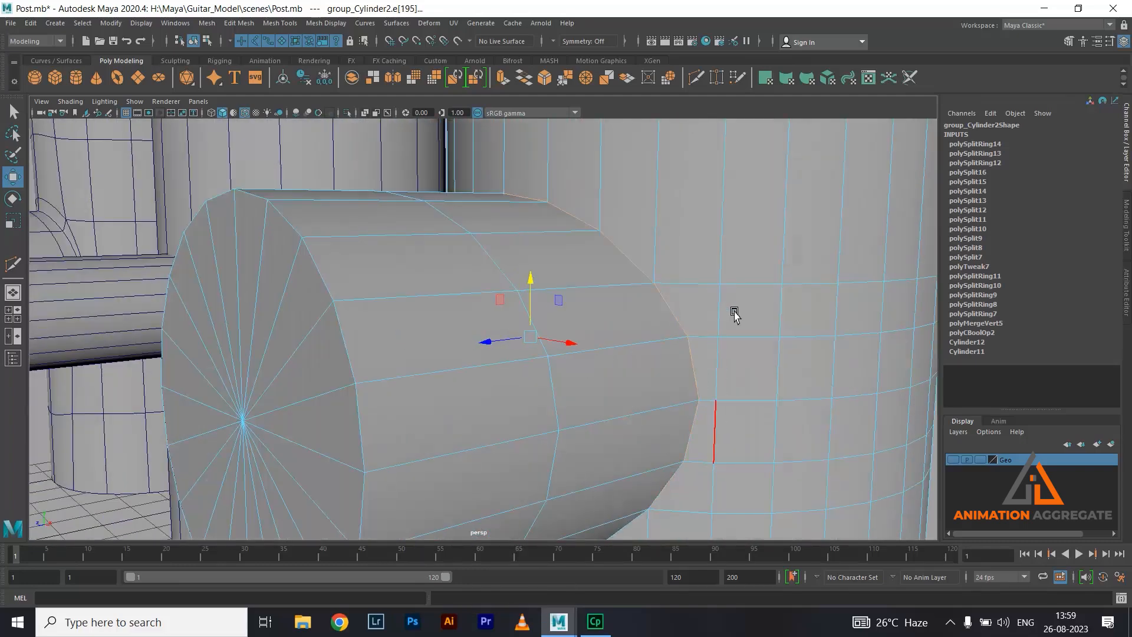
left_click_drag(734, 316, 726, 300, "alt")
double_click(706, 293, "shift")
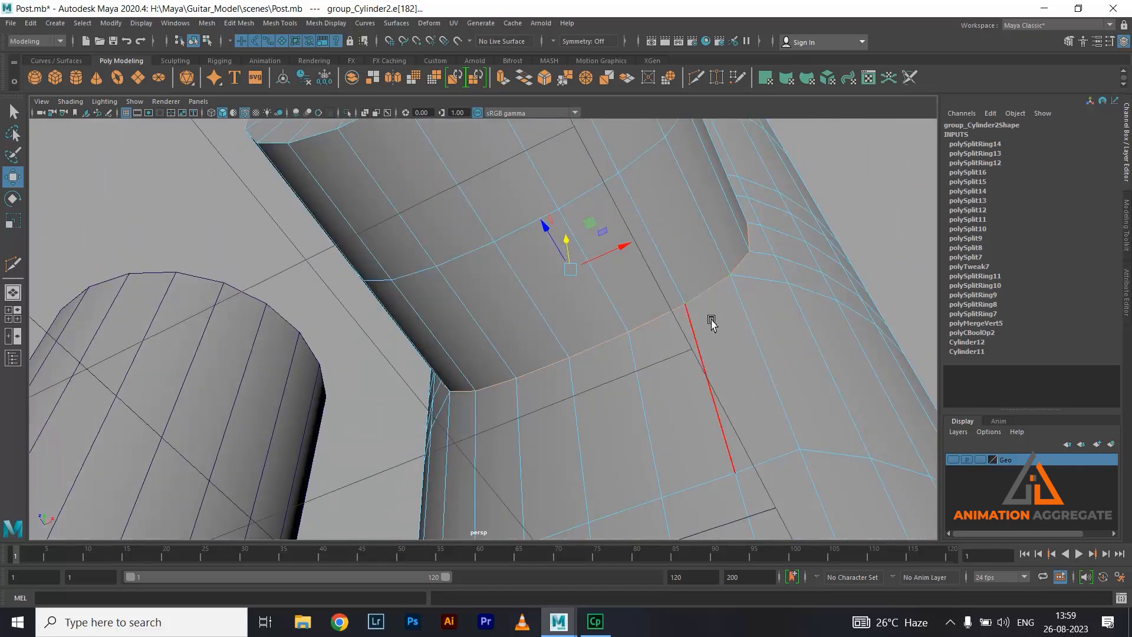
left_click_drag(685, 217, 677, 296, "alt")
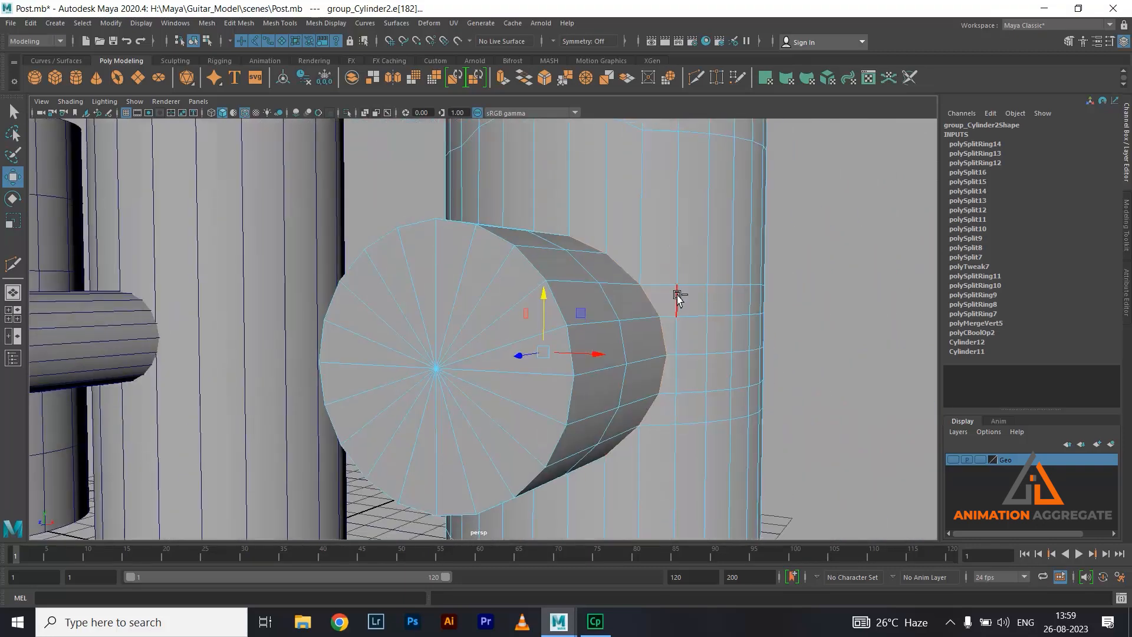
key("ctrl+b")
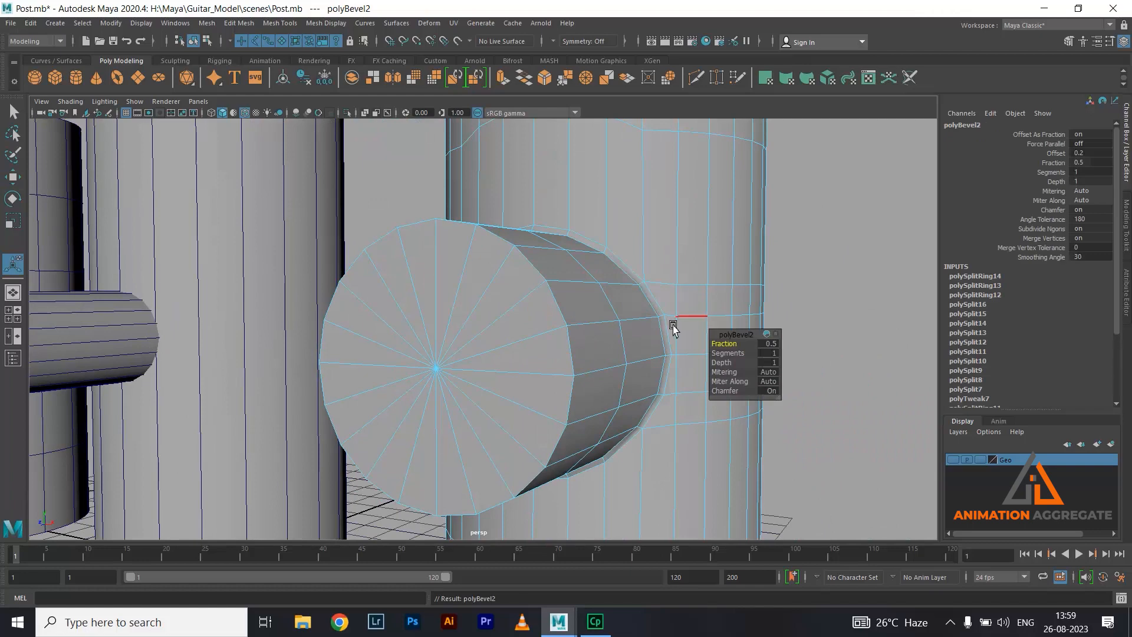
left_click_drag(673, 326, 627, 279, "alt")
right_click_drag(627, 279, 661, 259)
- Try deleting the upright cylinder's cap faces in face mode, and undo the deletion
scroll(505, 263, "down", 3)
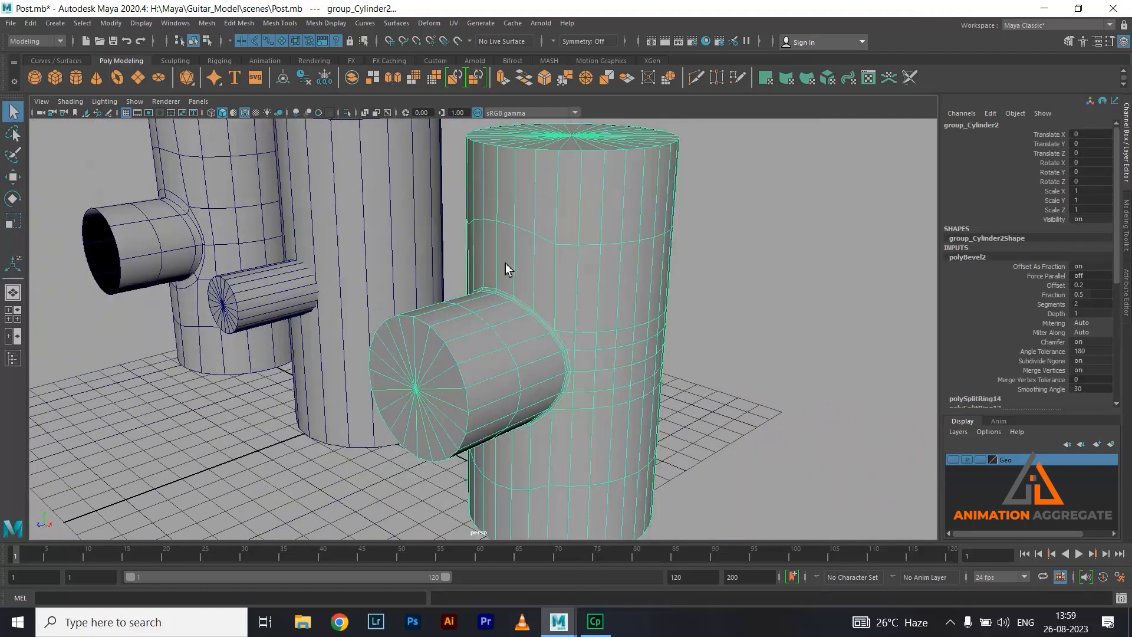
left_click_drag(504, 263, 556, 303, "alt")
right_click_drag(563, 234, 564, 201)
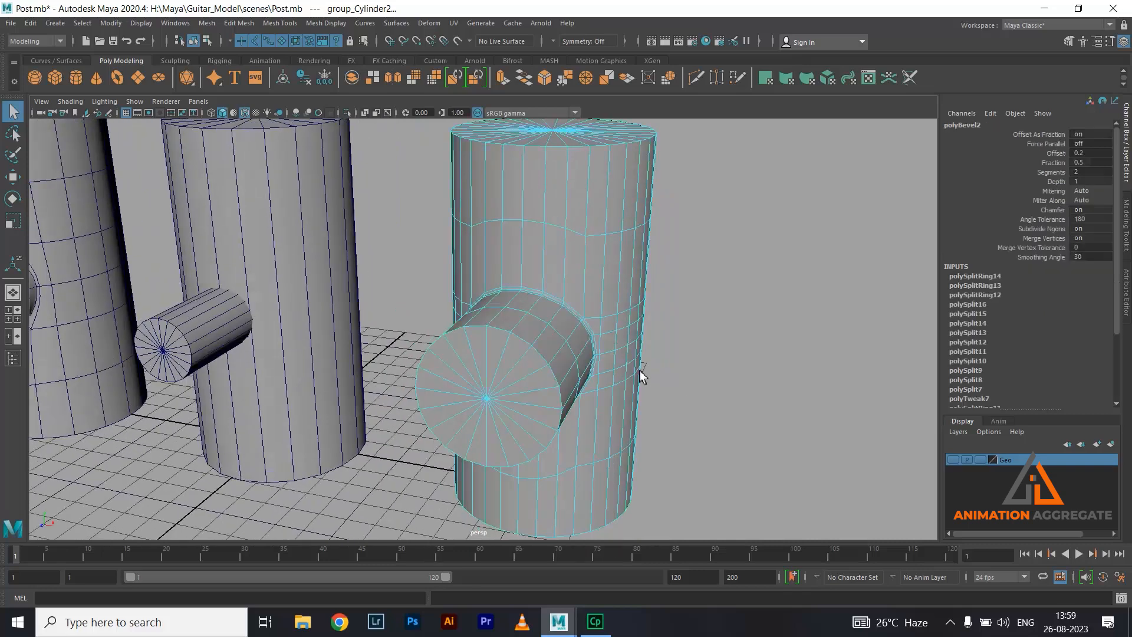
scroll(546, 302, "down", 4)
left_click_drag(546, 301, 553, 300, "alt")
left_click_drag(602, 246, 405, 260)
key("Delete")
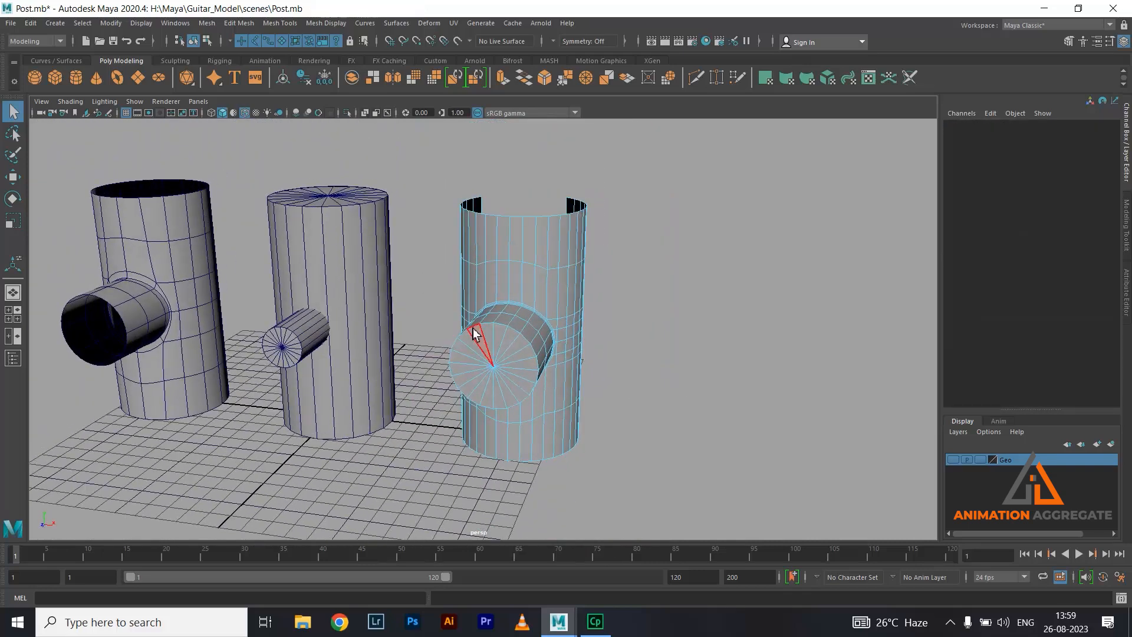
key("ctrl+z")
- Delete the cap faces at the top and bottom of the upright cylinder while keeping its side walls
left_click_drag(572, 294, 574, 270, "alt")
left_click_drag(635, 231, 364, 289, "ctrl")
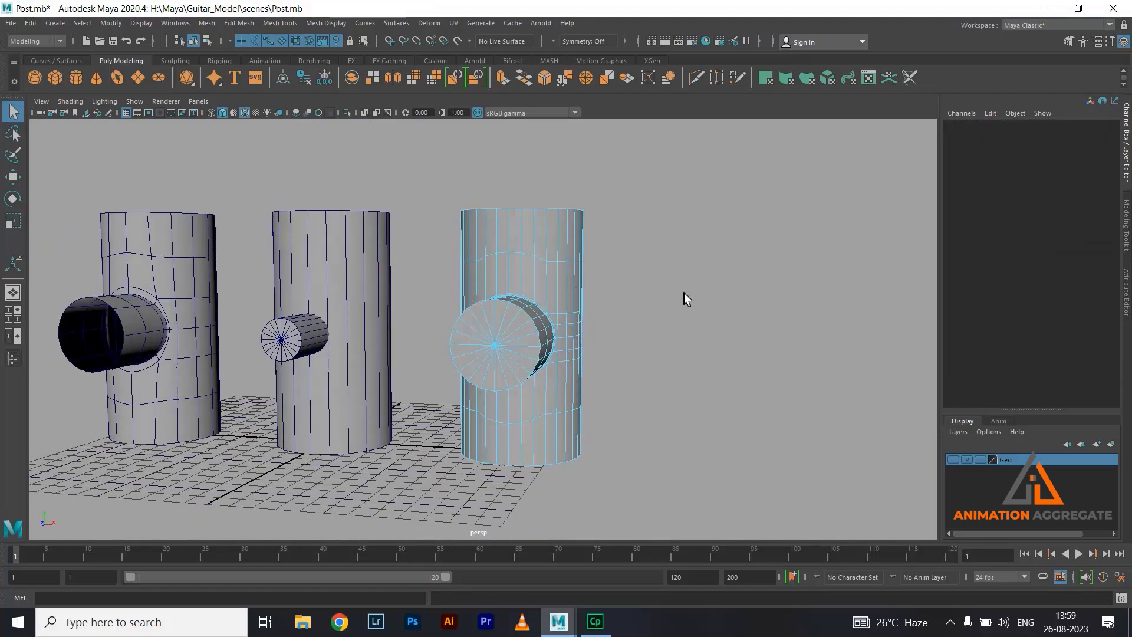
left_click_drag(682, 298, 623, 386, "alt")
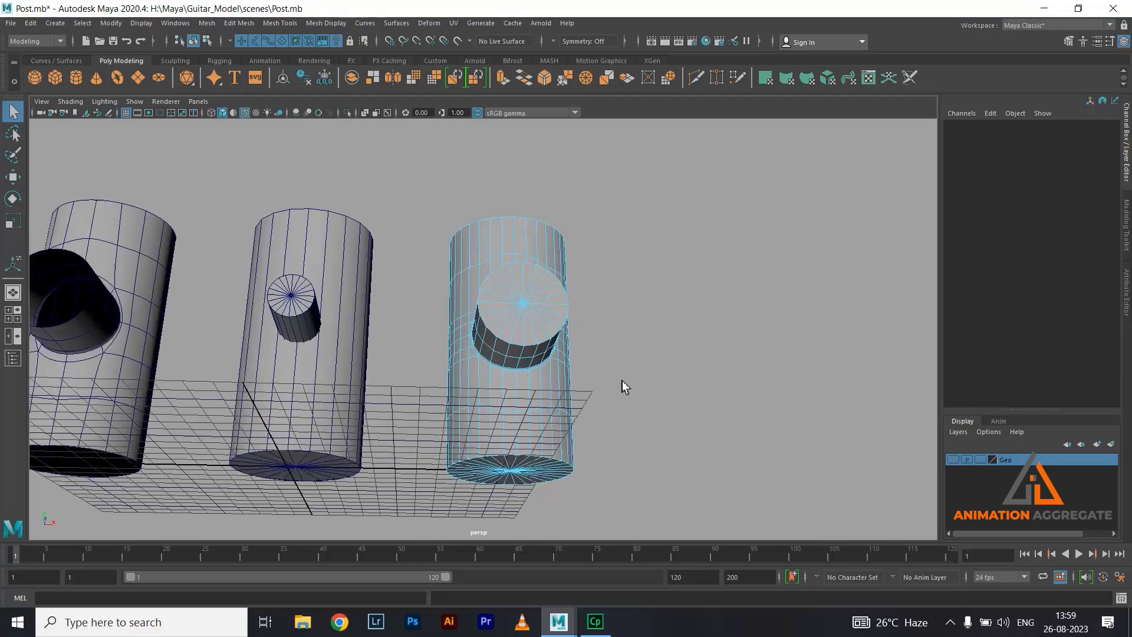
left_click_drag(398, 447, 609, 528)
left_click_drag(671, 337, 390, 440, "ctrl")
left_click_drag(652, 394, 483, 394, "alt")
key("Delete")
- Delete the end cap faces of the joined side cylinder, return to object mode and deselect the mesh
left_click_drag(568, 408, 677, 345, "alt")
left_click_drag(625, 251, 546, 399)
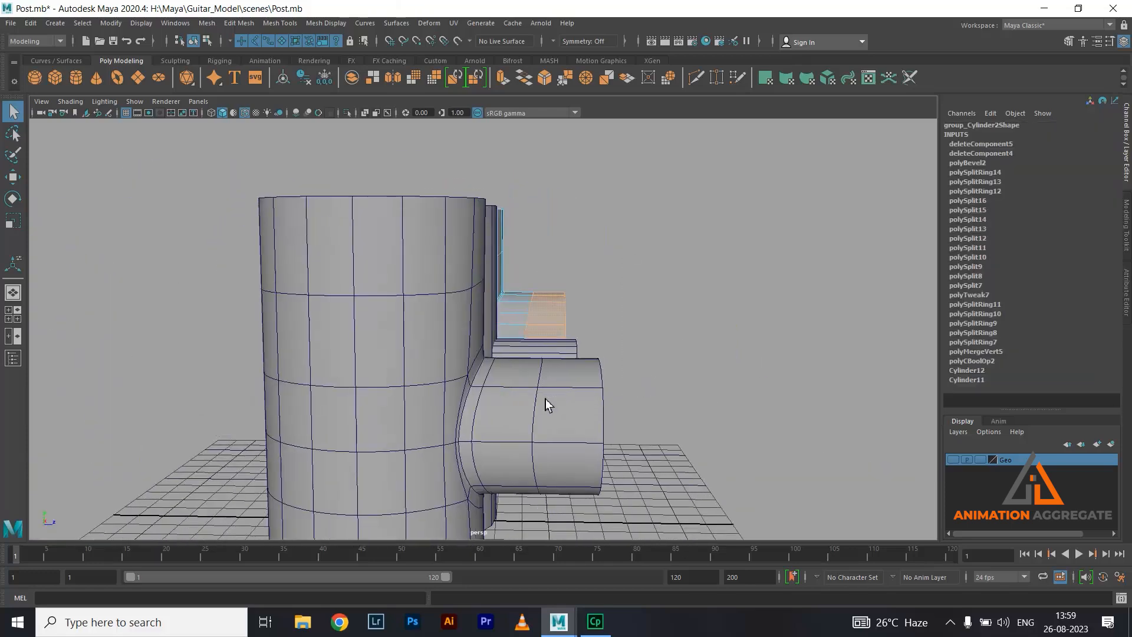
key("Delete")
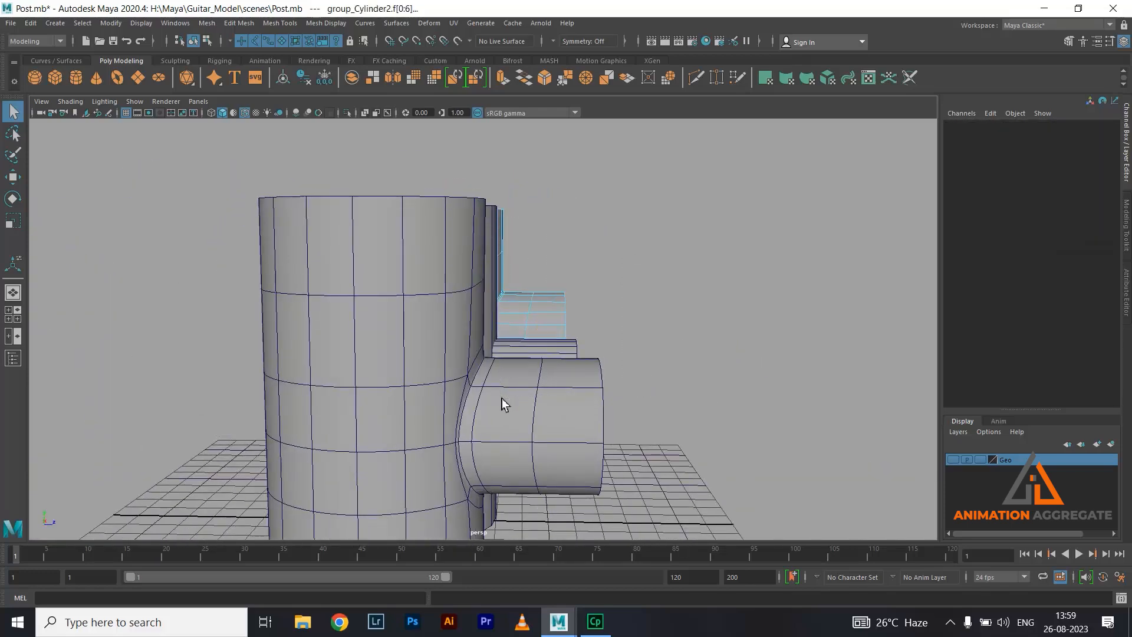
left_click_drag(661, 354, 560, 343, "alt")
right_click_drag(560, 344, 646, 256)
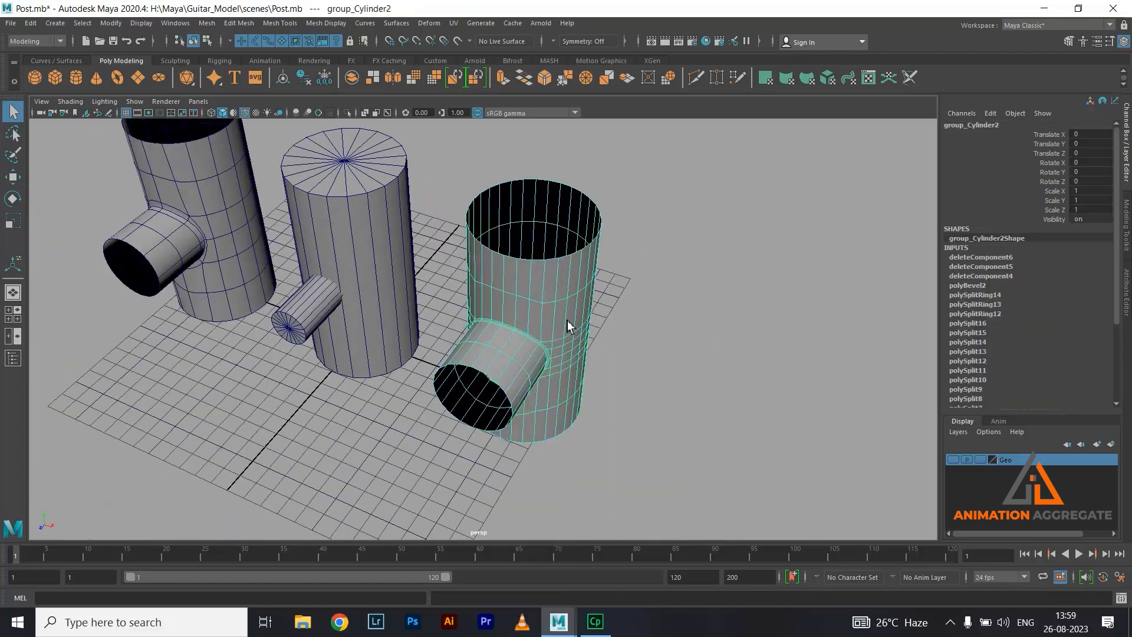
left_click(639, 342)
- Examine the edge flow around the joints of the two finished cylinder pairs from several angles
left_click_drag(285, 234, 269, 324, "alt")
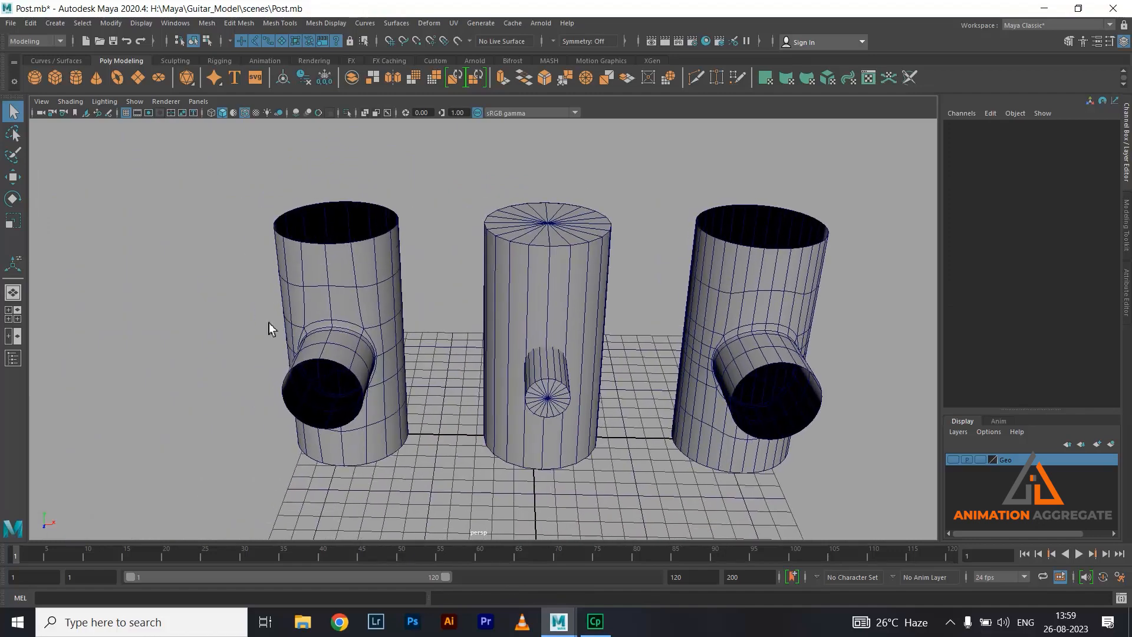
middle_click_drag(730, 347, 649, 361, "alt")
right_click_drag(649, 361, 713, 419, "alt")
left_click_drag(713, 418, 639, 376, "alt")
middle_click_drag(648, 379, 659, 296, "alt")
right_click_drag(659, 296, 669, 434, "alt")
left_click_drag(669, 434, 671, 372, "alt")
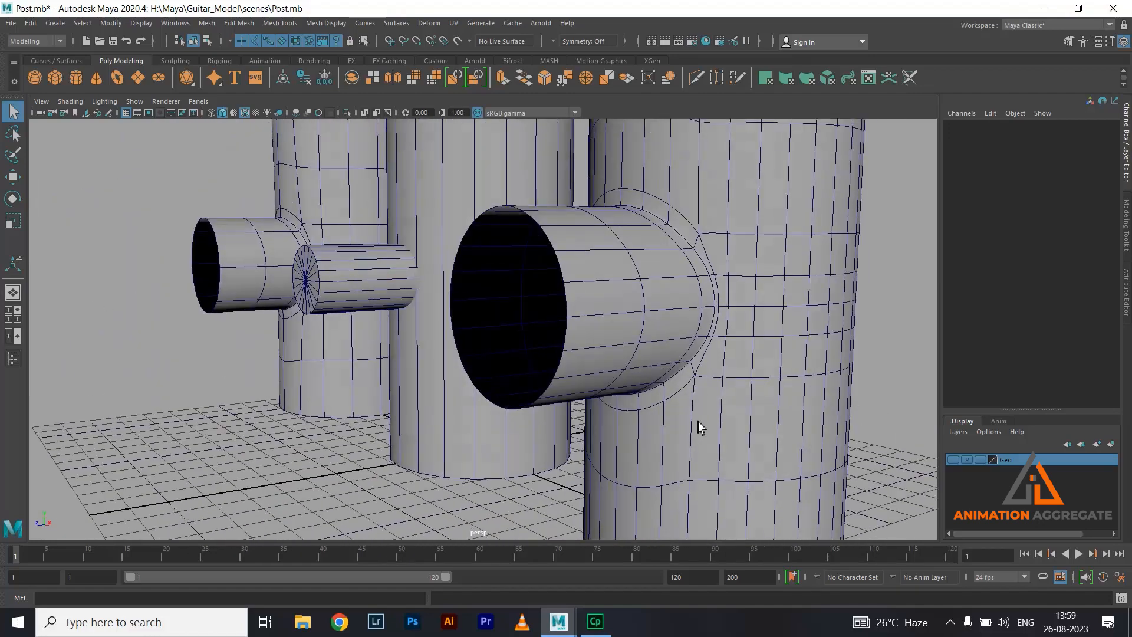
middle_click_drag(698, 421, 673, 405, "alt")
mouse_move(662, 330)
left_mouse_down("alt")
mouse_move(770, 324)
mouse_move(763, 336)
mouse_move(670, 307)
mouse_move(657, 329)
left_mouse_up("alt")
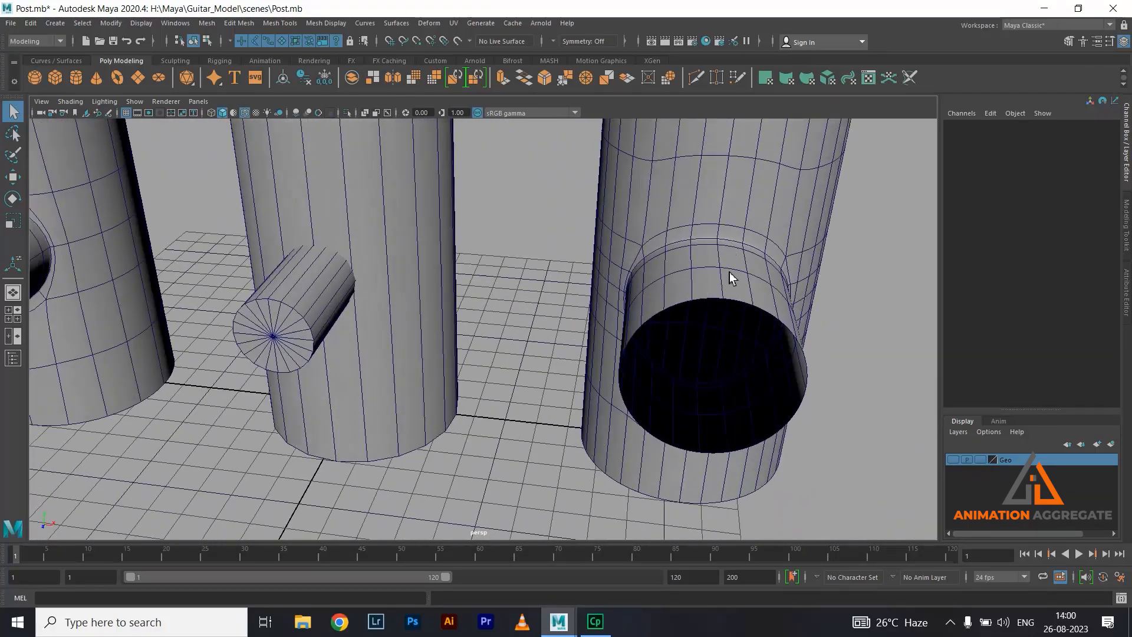
left_click_drag(730, 271, 645, 280, "alt")
scroll(594, 307, "up", 3)
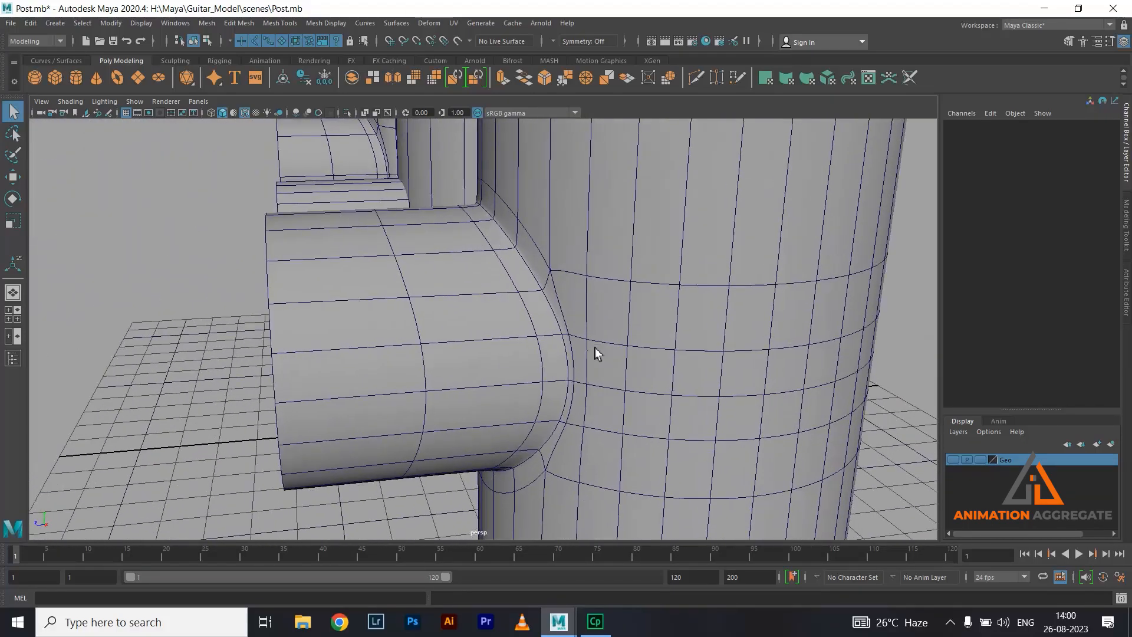
scroll(589, 330, "down", 5)
left_click_drag(596, 321, 719, 290, "alt")
left_click(719, 290)
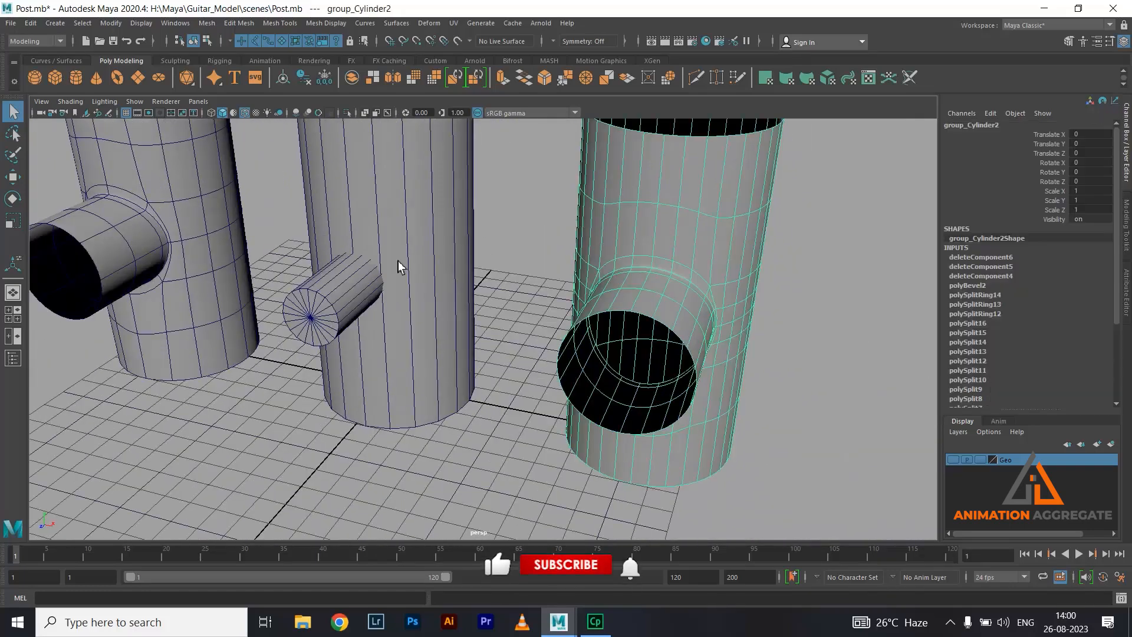
left_click(230, 218)
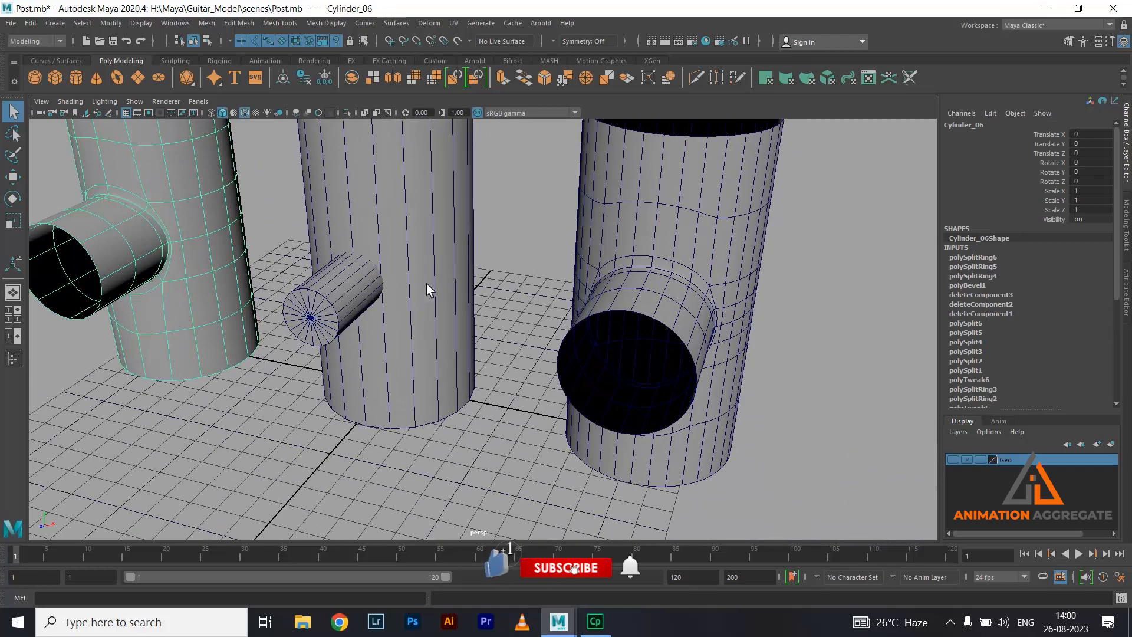
left_click_drag(427, 284, 527, 253, "alt")
scroll(527, 253, "up", 3)
left_click_drag(550, 341, 573, 263, "alt")
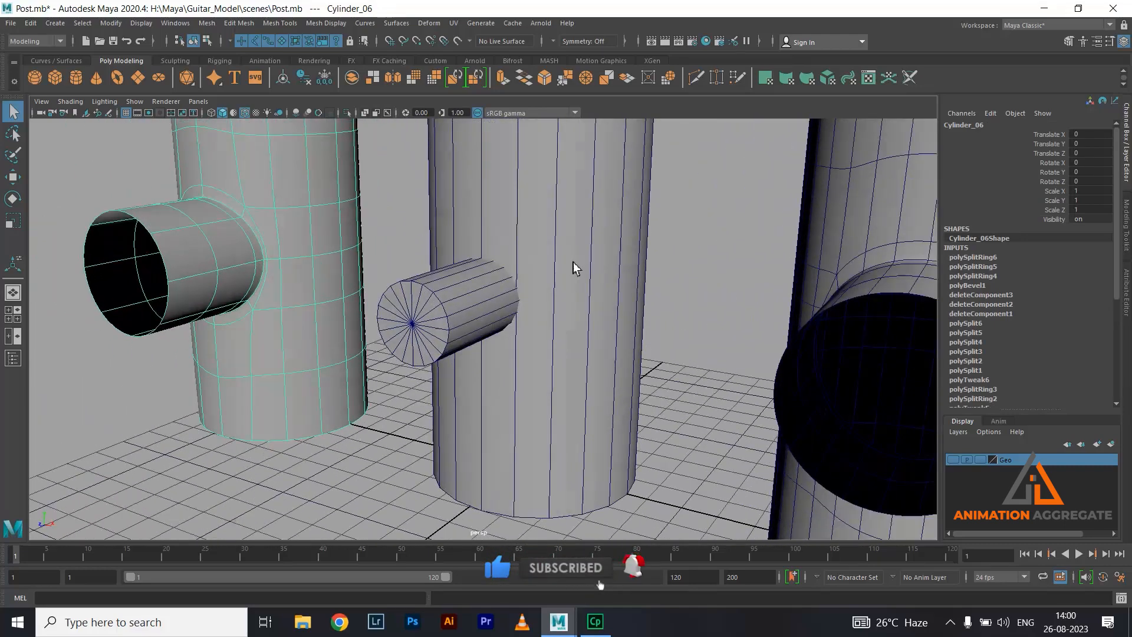
- Set Subdivisions Axis to 16 on the upright cylinder of the remaining unjoined middle pair
left_click(573, 264)
left_click(488, 337)
left_click_drag(488, 345, 554, 361, "alt")
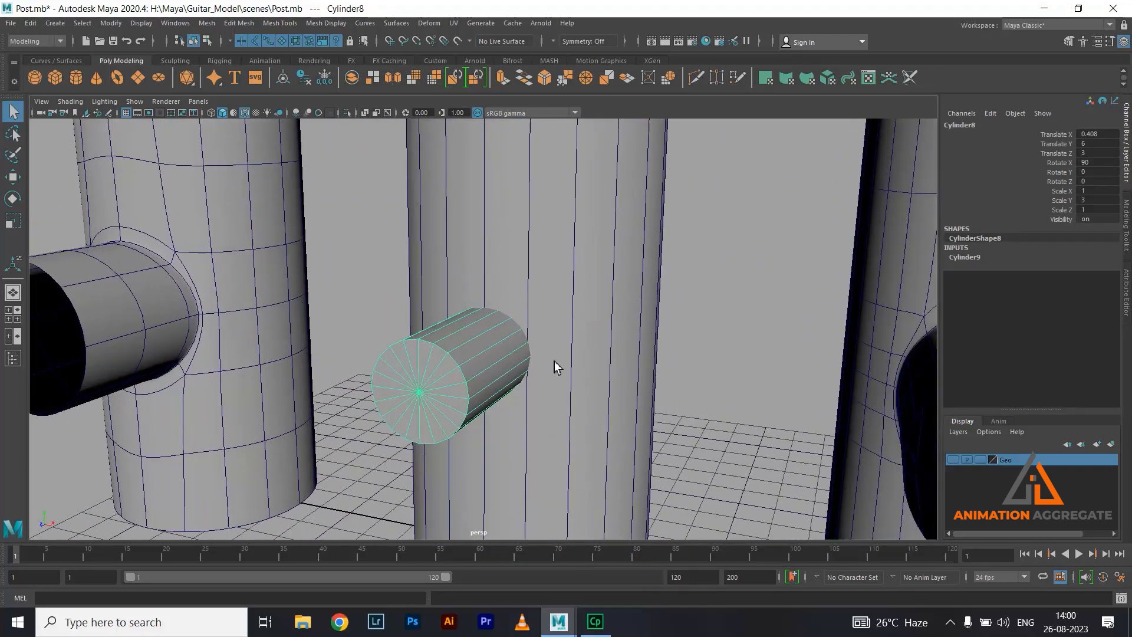
left_click(547, 253)
left_click_drag(452, 311, 502, 306, "alt")
right_click_drag(501, 306, 497, 293, "alt")
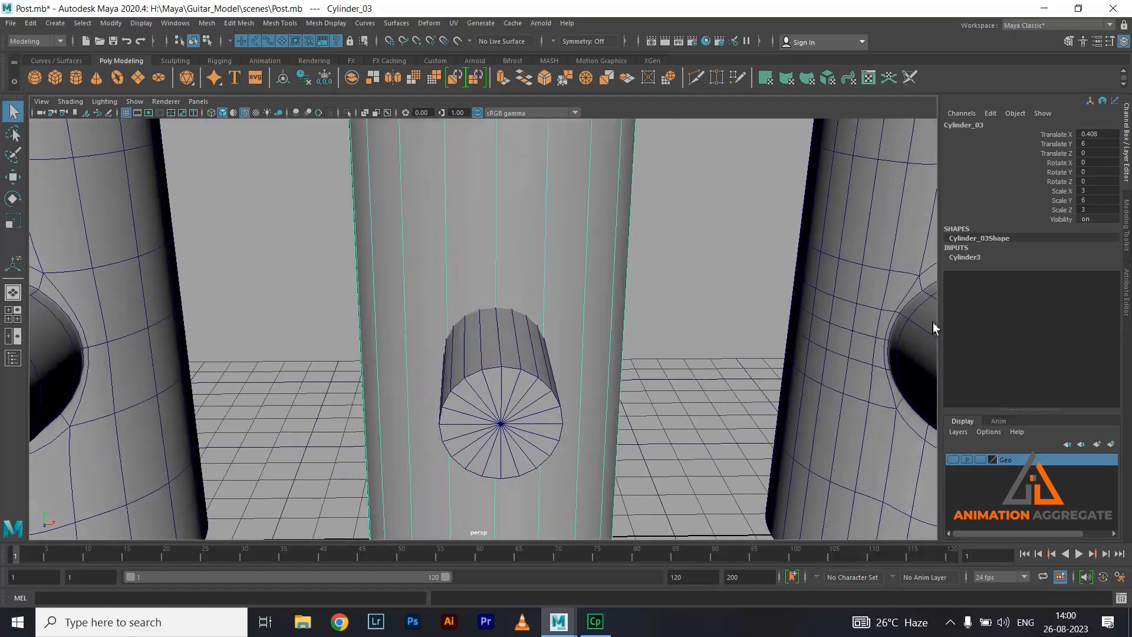
left_click(962, 257)
left_click(1049, 285)
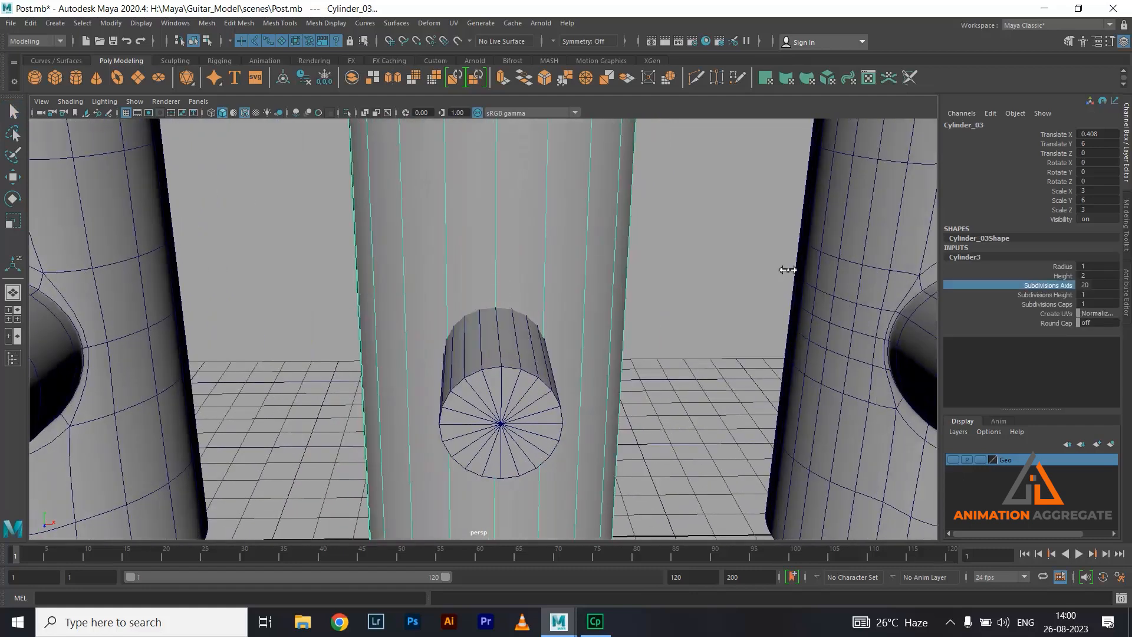
middle_click_drag(788, 270, 773, 273)
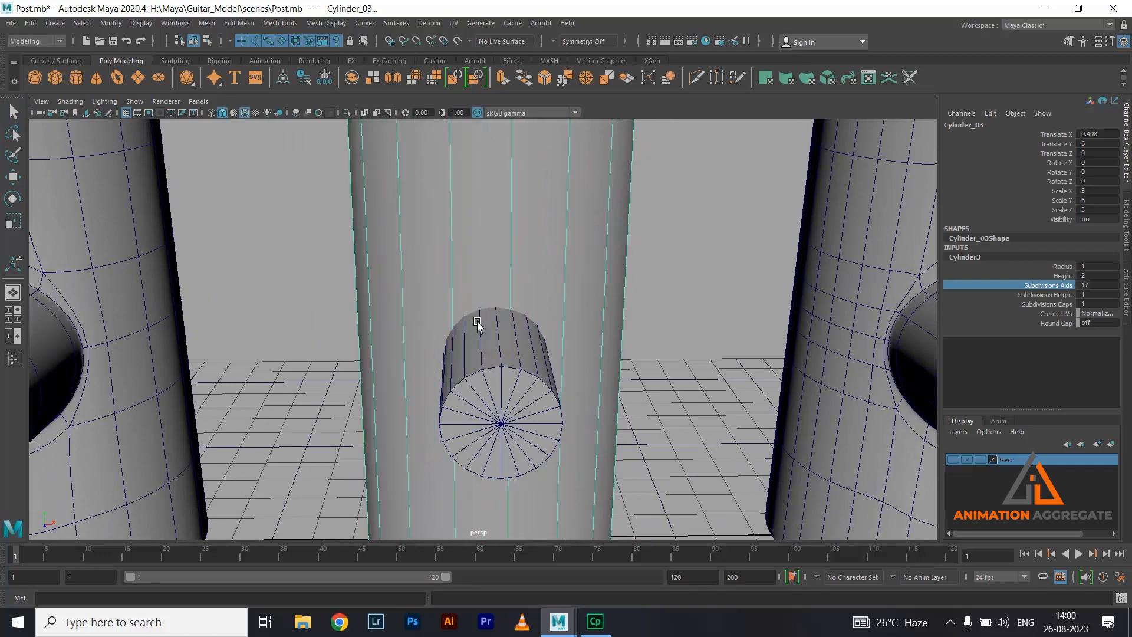
left_click_drag(488, 351, 496, 352, "alt")
middle_click_drag(716, 293, 697, 286)
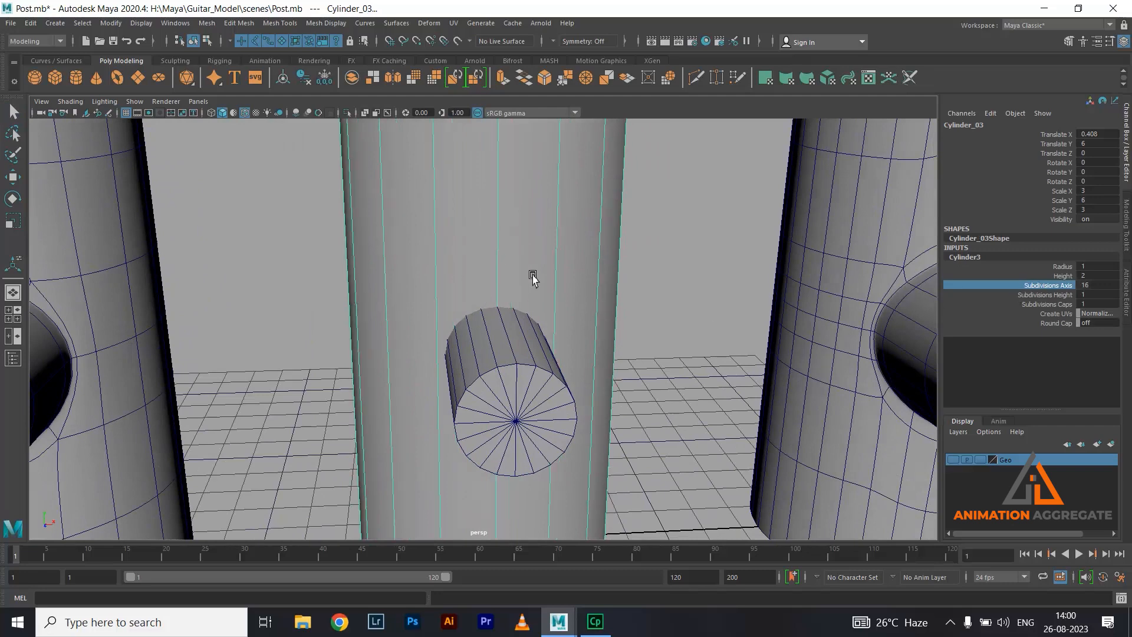
- Set Subdivisions Axis to 8 on the side cylinder of the middle pair and check its alignment with the upright's edges
left_click_drag(513, 369, 522, 399, "alt")
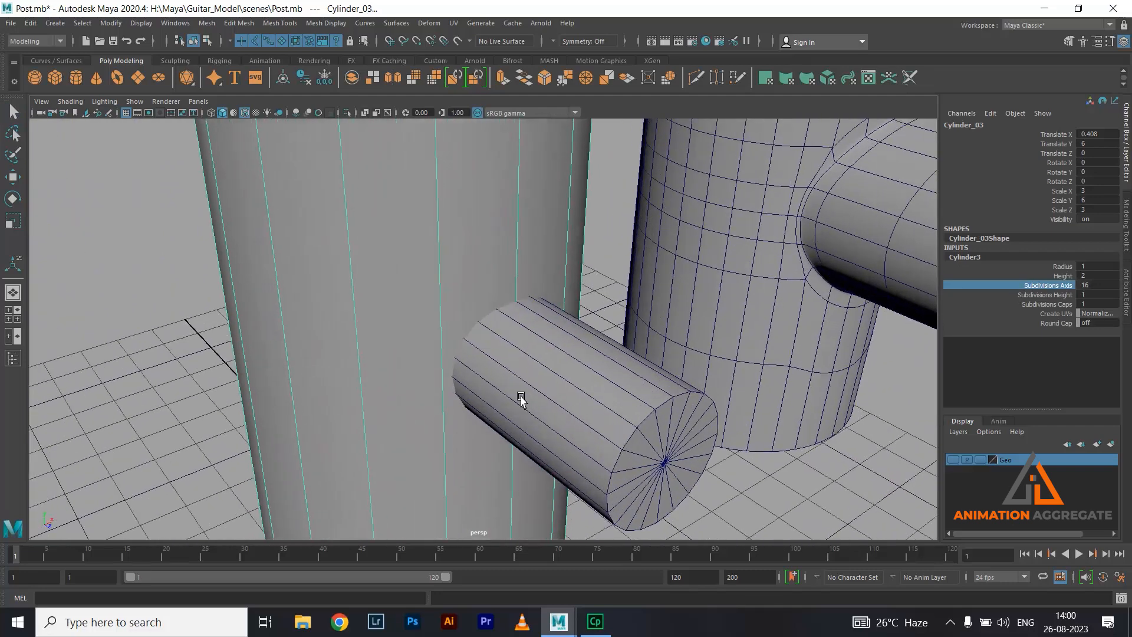
left_click(577, 369)
key("f")
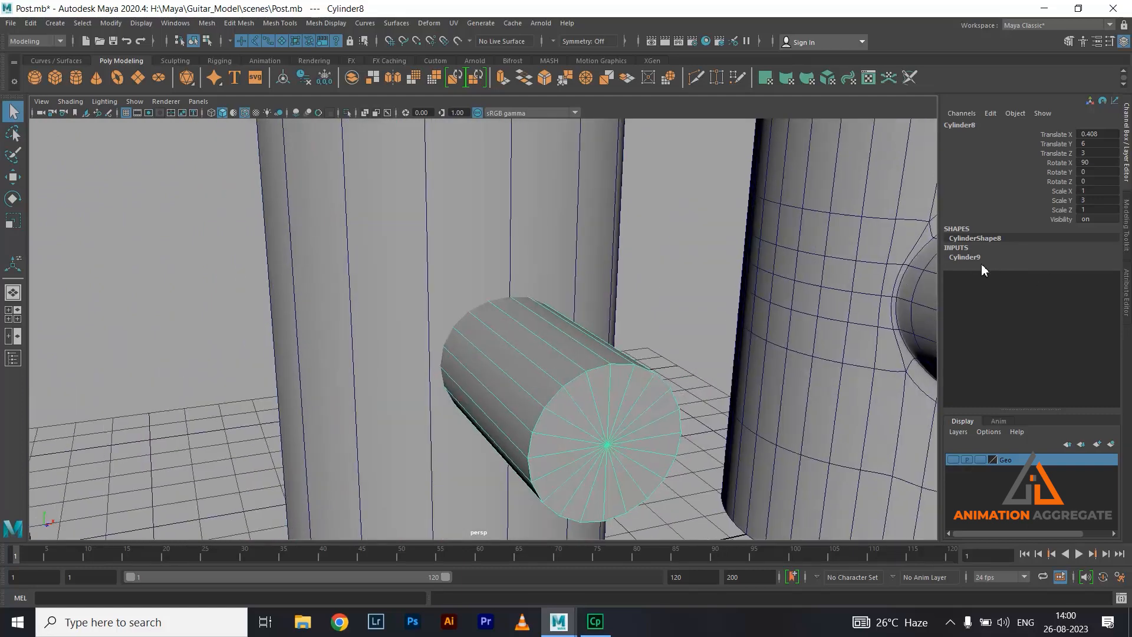
left_click(979, 257)
left_click(1063, 287)
middle_click_drag(796, 315, 726, 320)
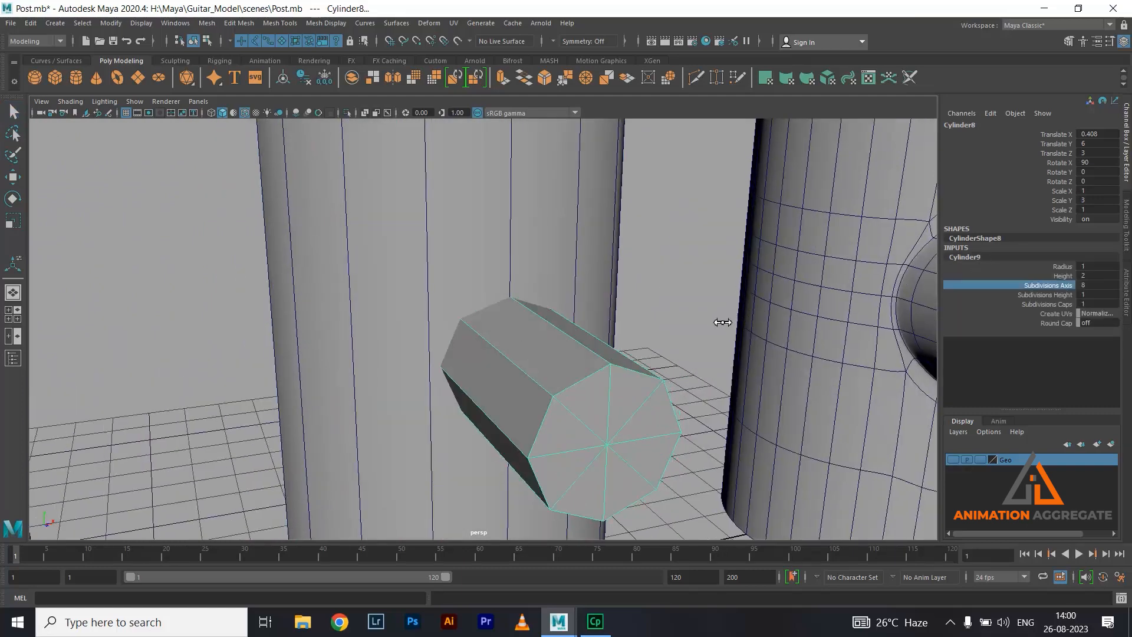
left_click_drag(680, 329, 430, 326, "alt")
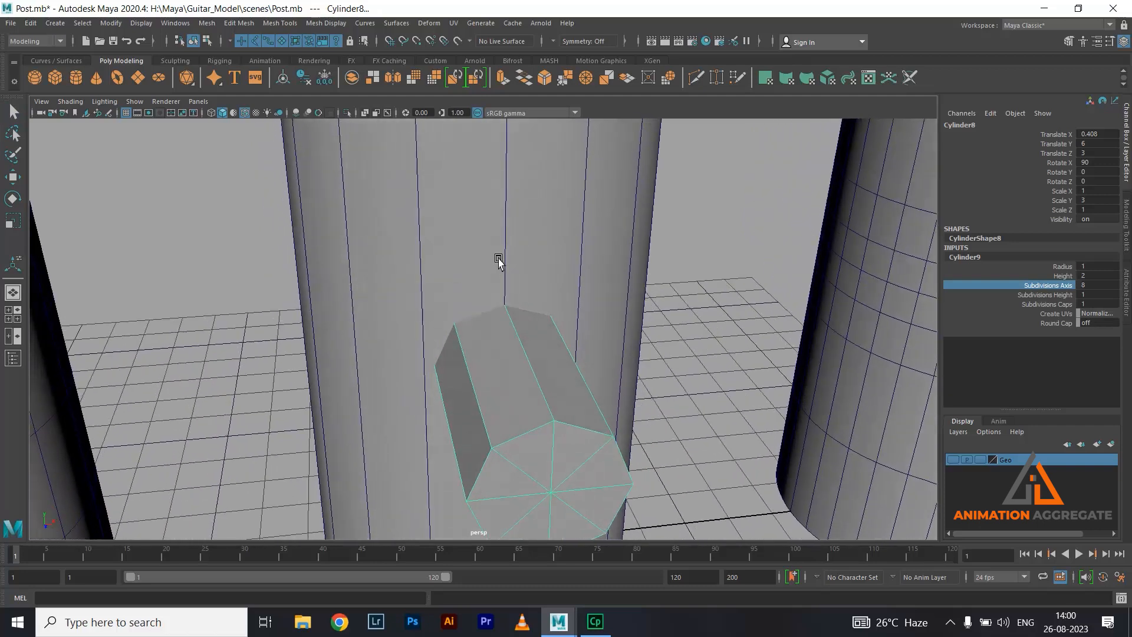
left_click_drag(556, 396, 568, 354, "alt")
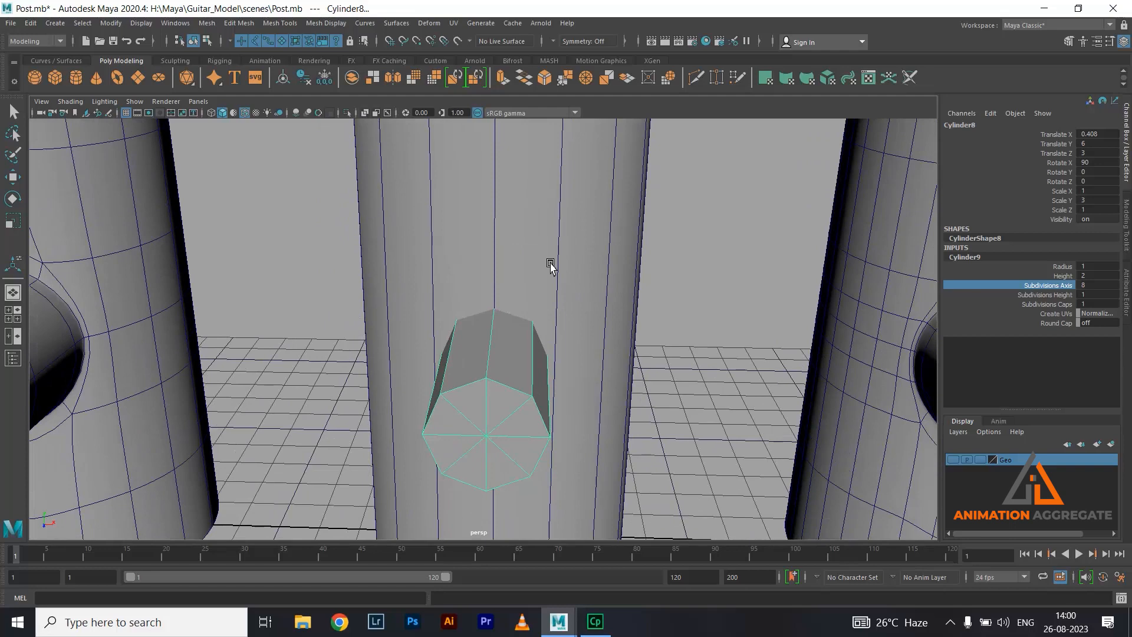
- Split the middle upright cylinder's edge rings at mid-height, above the side cylinder and below it
left_click(563, 204)
right_click_drag(726, 207, 696, 236, "shift")
left_click_drag(690, 270, 632, 330, "alt")
left_click(515, 198)
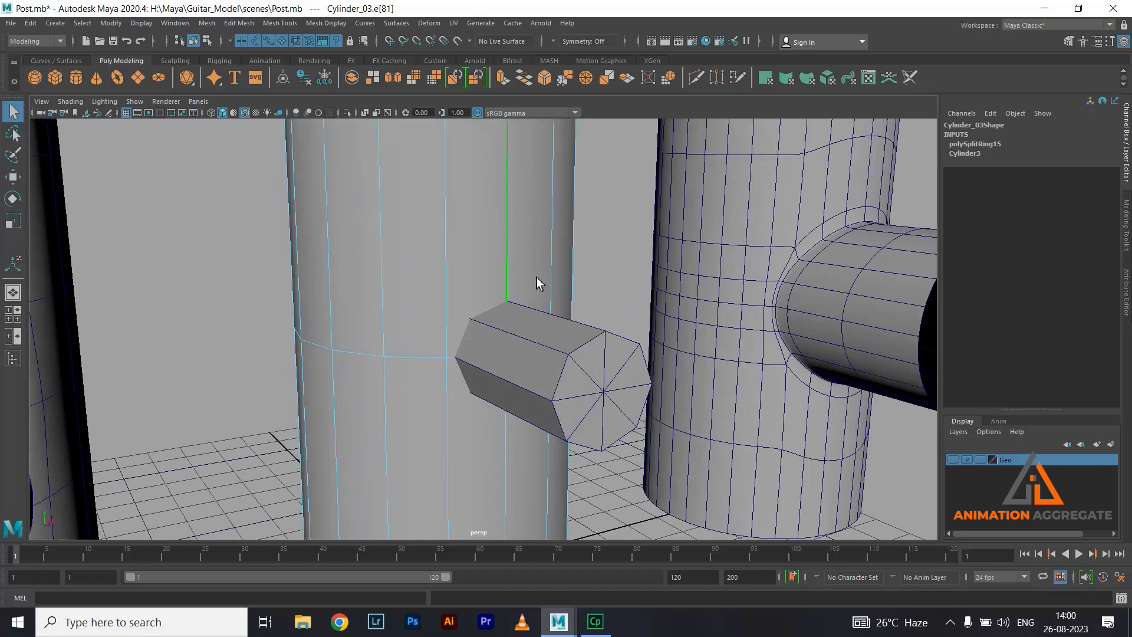
key("g")
left_click(504, 460)
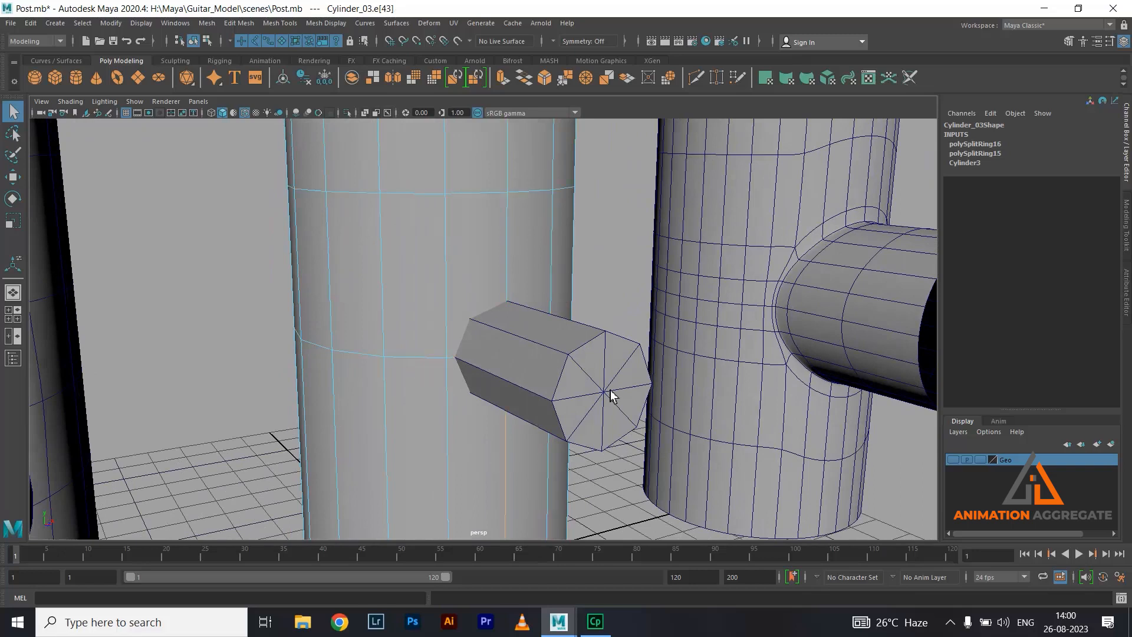
key("g")
- Scale the upper and lower edge loops vertically toward each other so they sit close to the side cylinder
double_click(489, 201, "shift")
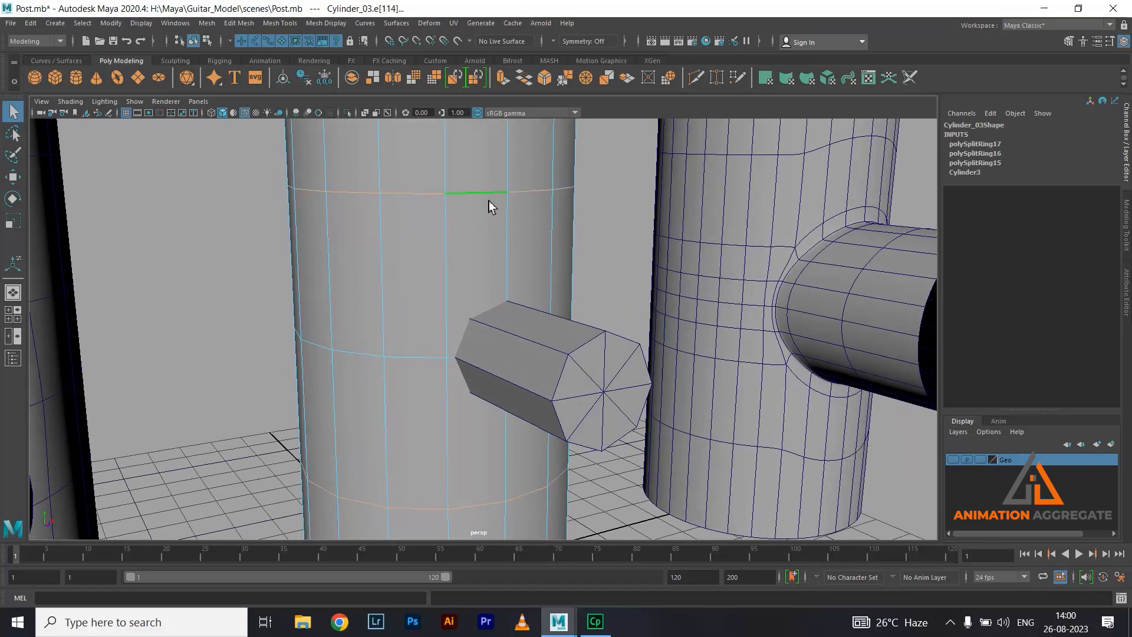
key("r")
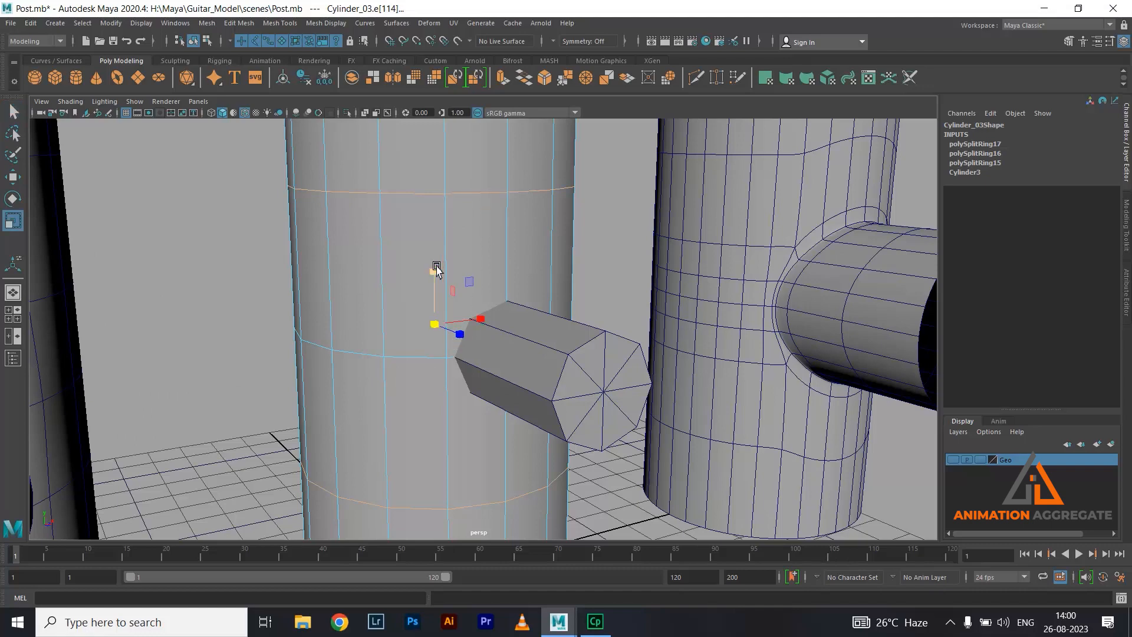
left_click_drag(435, 267, 516, 285)
right_click_drag(519, 290, 511, 344, "alt")
left_click_drag(511, 344, 530, 346, "alt")
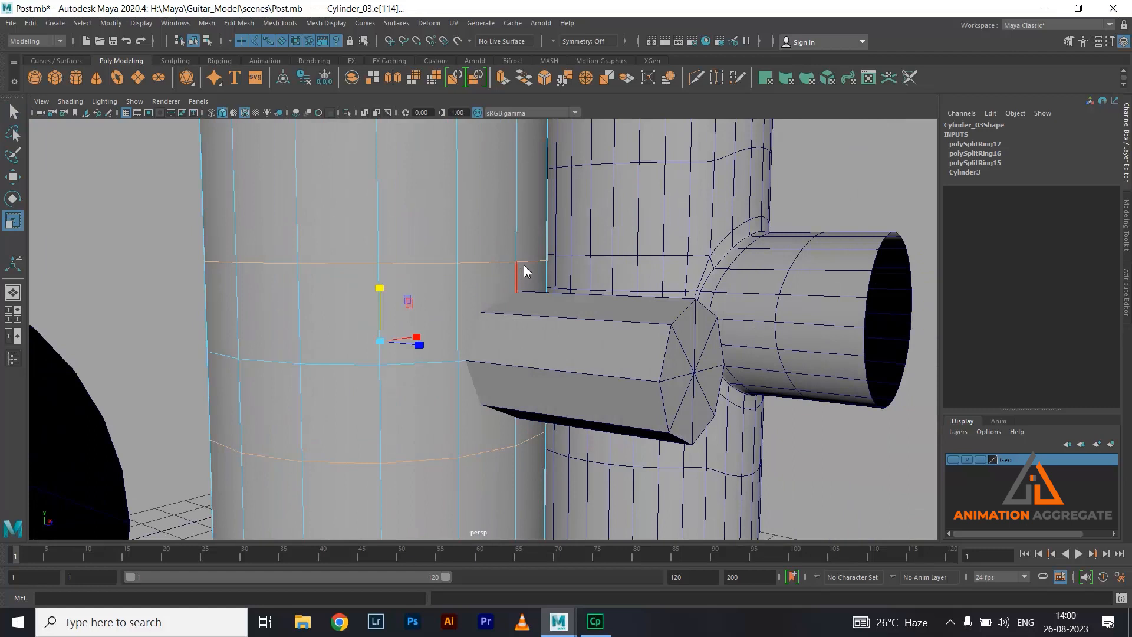
- Join the middle pair's upright and side cylinders with a Boolean Union in object mode
right_click_drag(525, 273, 575, 245)
left_click(575, 346)
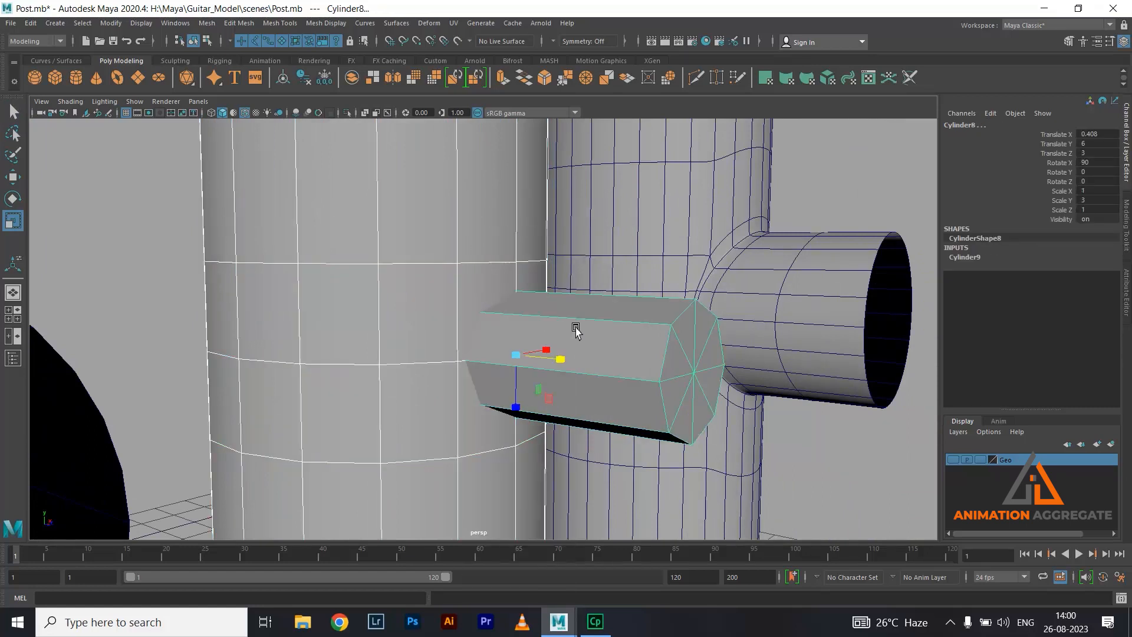
left_click(211, 25)
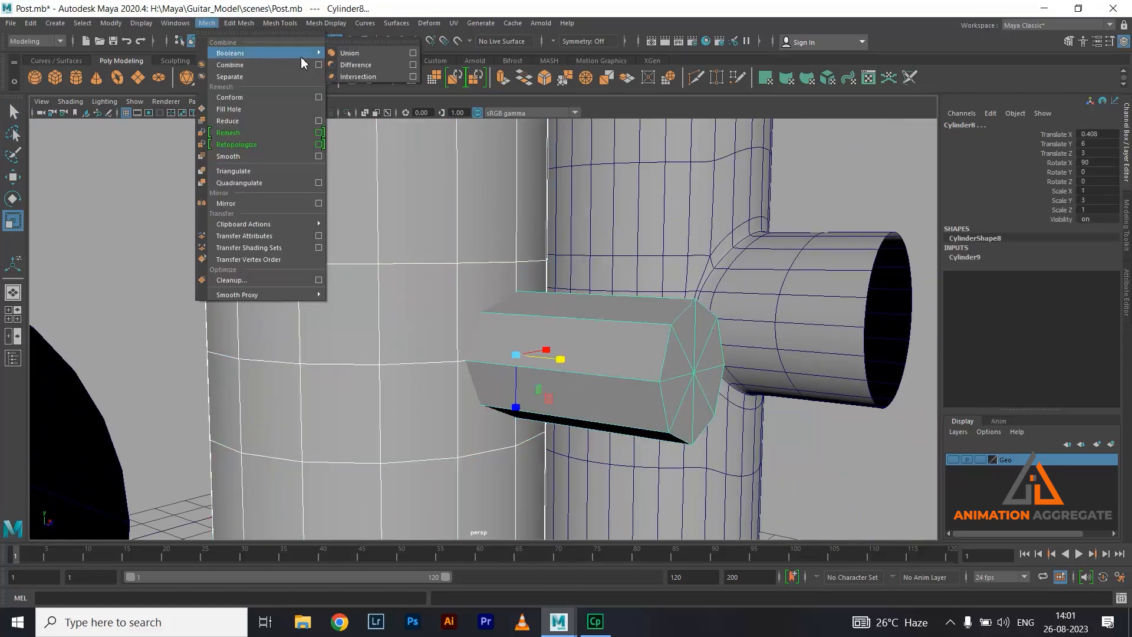
left_click(345, 52)
- Cut edges with Multi-Cut from the side cylinder's diagonal corners at the middle joint to the nearest edge-loop vertices on the upright
left_click_drag(356, 155, 513, 351, "alt")
left_click_drag(432, 392, 505, 321, "alt")
right_click(502, 304, "shift")
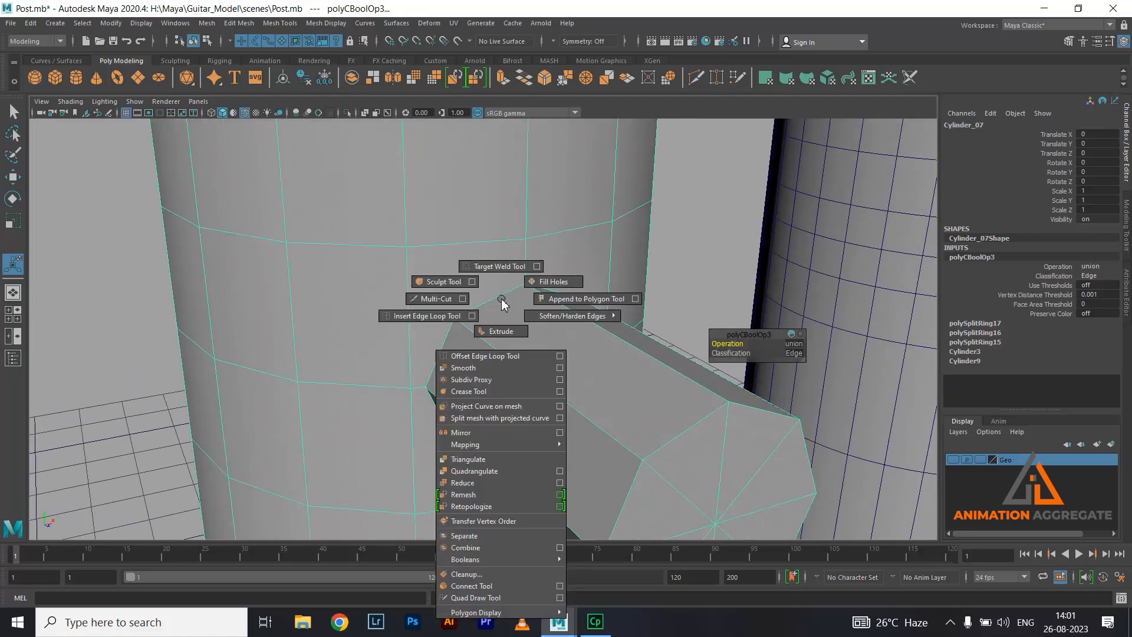
left_click(430, 298)
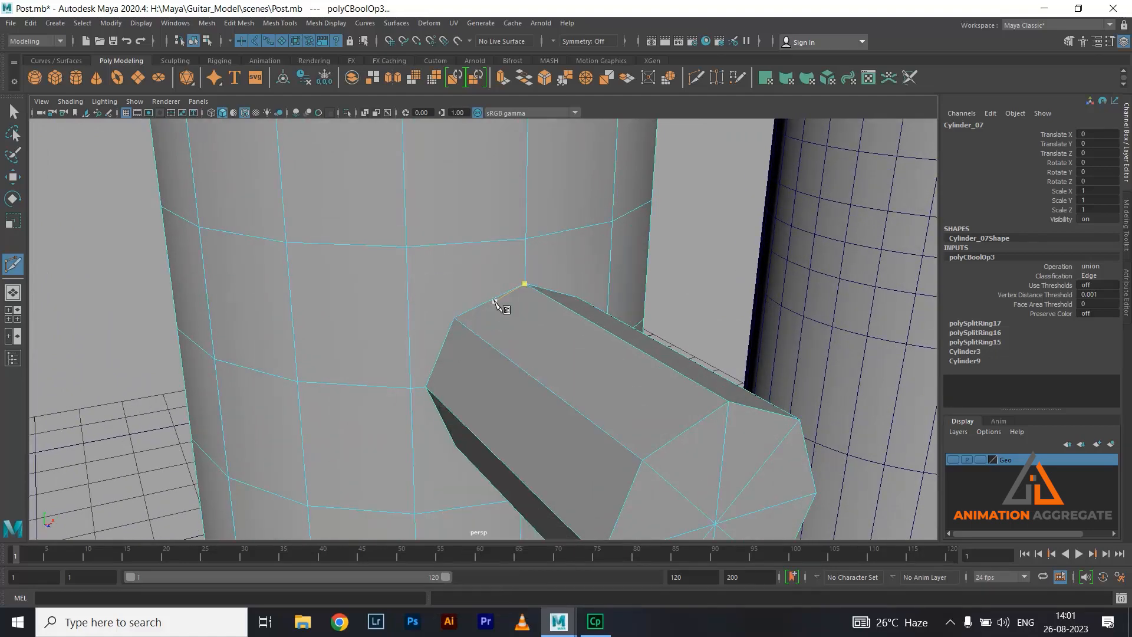
left_click(449, 332)
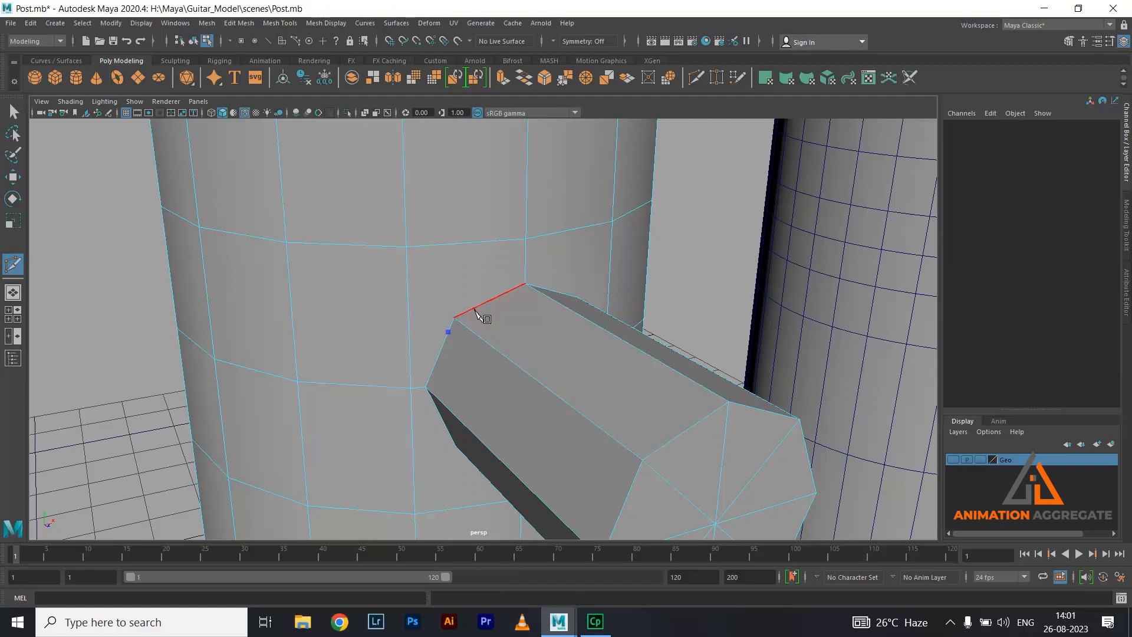
left_click(456, 317)
left_click(406, 246)
left_click_drag(581, 316, 536, 323, "alt")
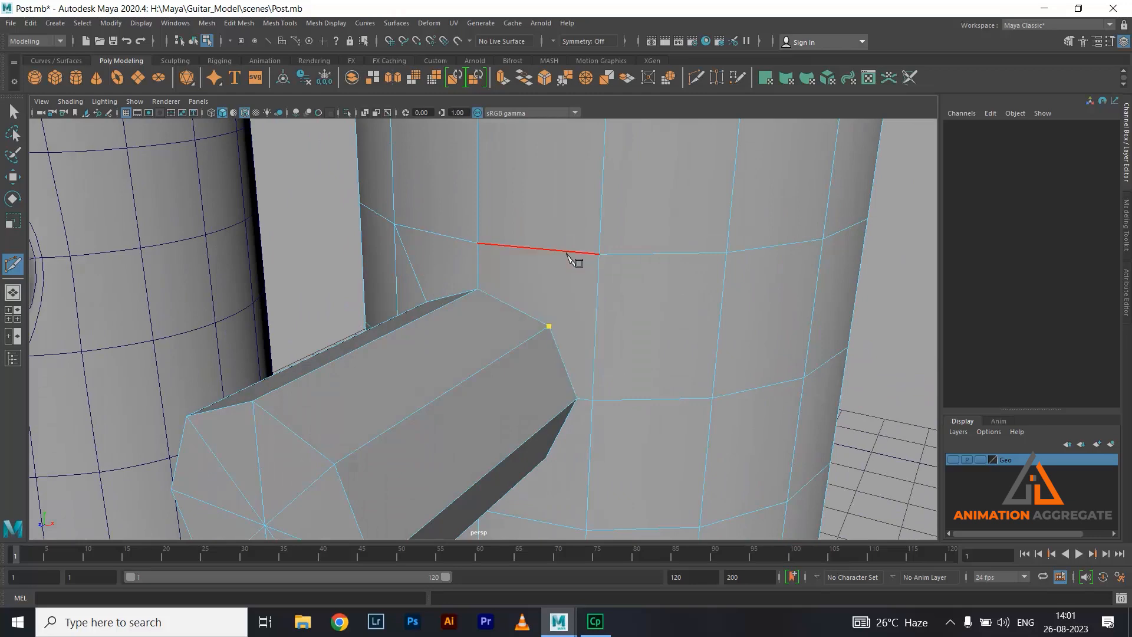
left_click_drag(591, 422, 583, 318, "alt")
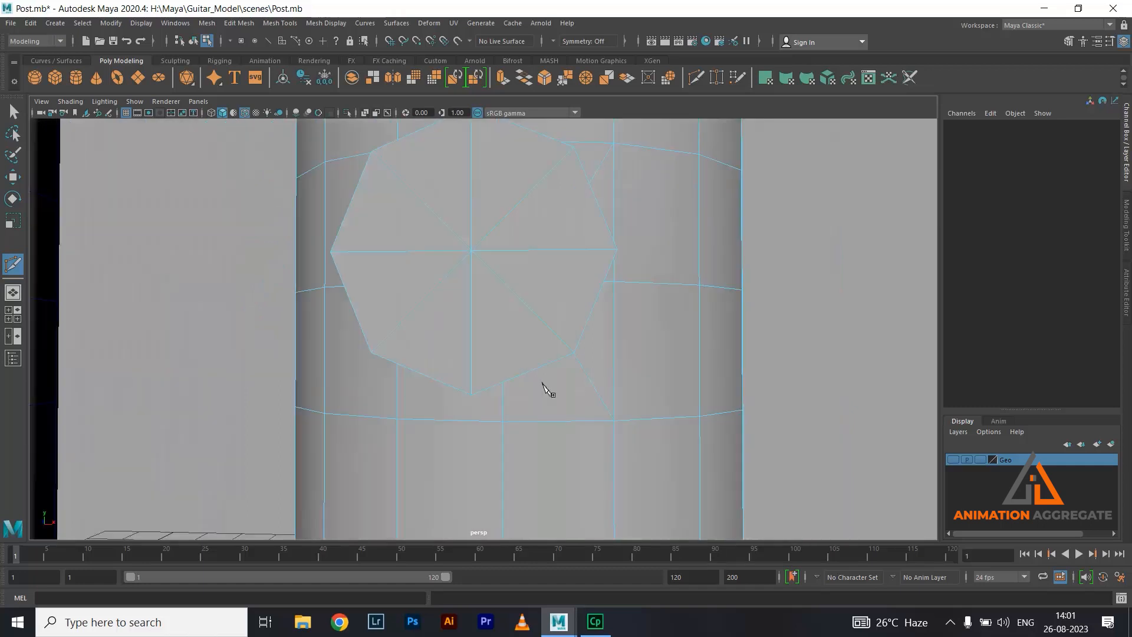
left_click_drag(571, 430, 519, 389, "alt")
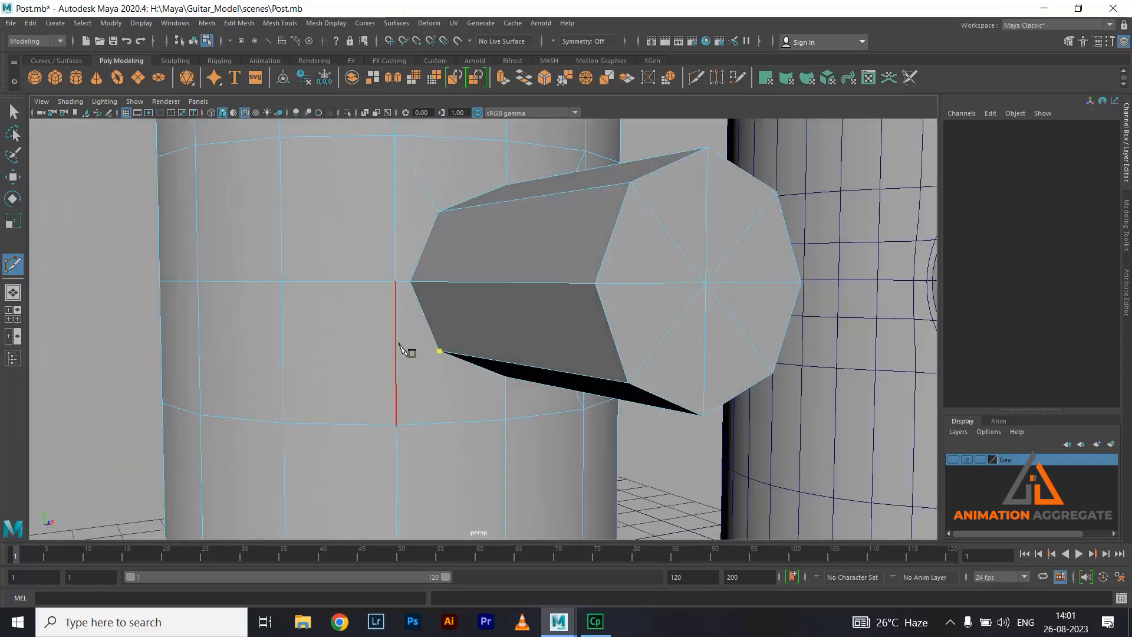
left_click_drag(475, 379, 487, 361, "alt")
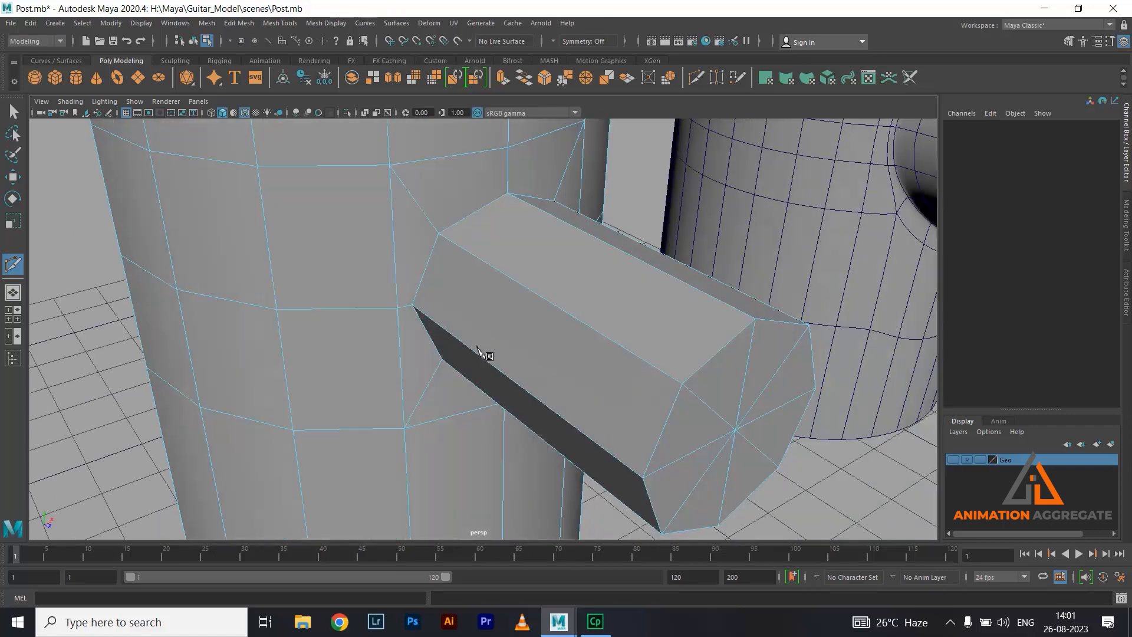
- Preview the middle joined mesh smoothed in object mode and examine the joint's shading from both sides
key("w")
right_click_drag(456, 299, 527, 241)
key("3")
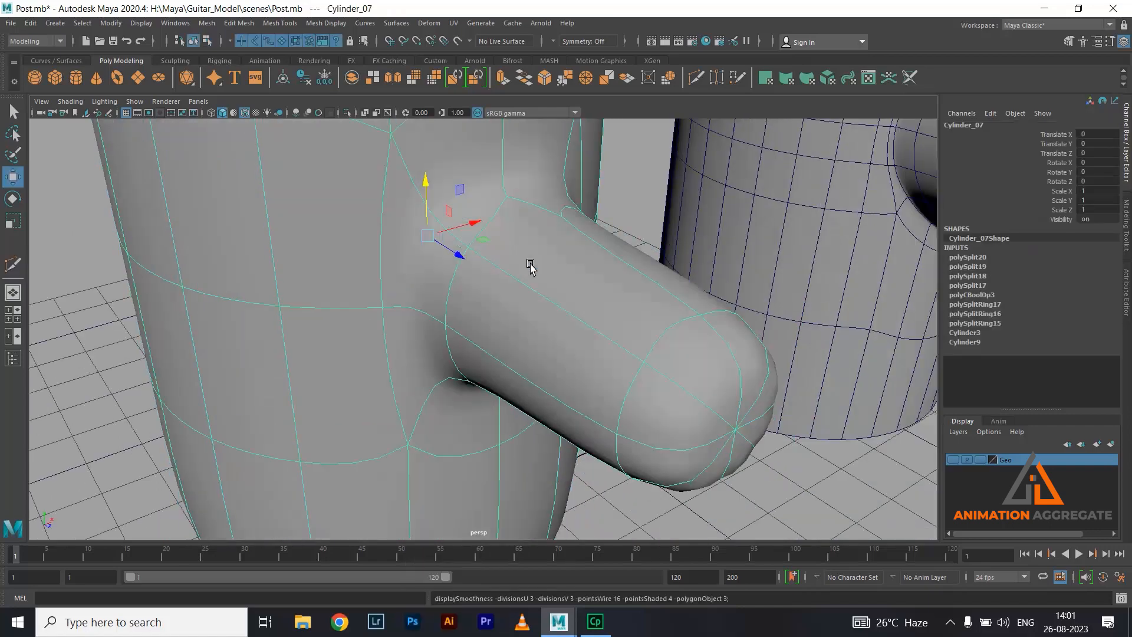
left_click_drag(594, 334, 527, 323, "alt")
right_click_drag(526, 323, 505, 212, "alt")
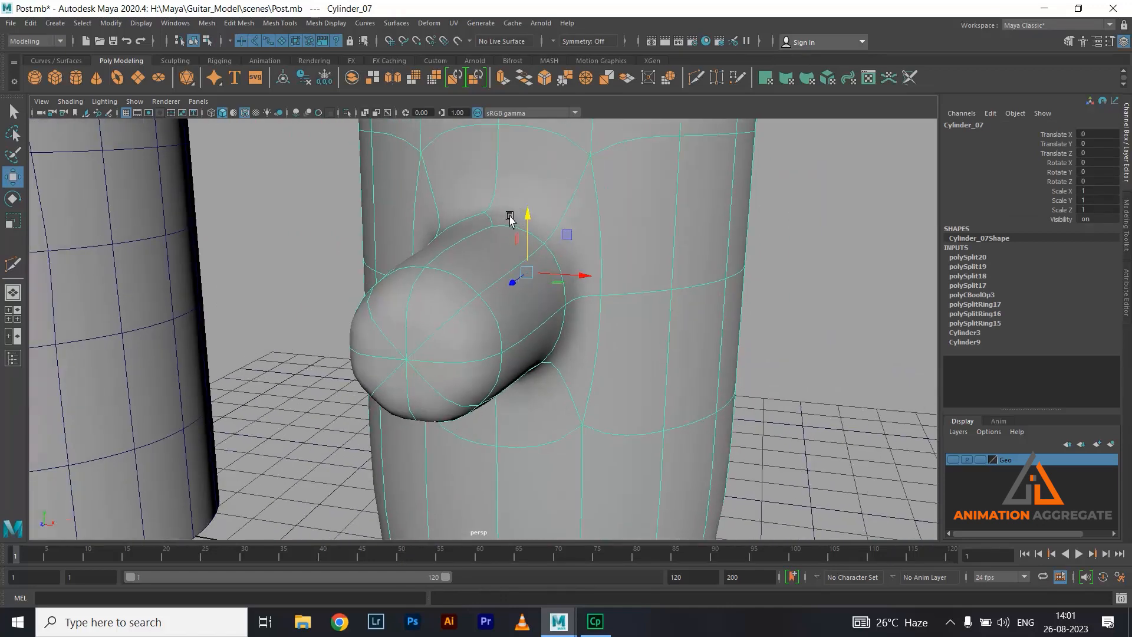
left_click_drag(547, 323, 553, 285, "alt")
right_click_drag(573, 379, 520, 250, "alt")
right_click_drag(560, 413, 544, 327, "alt")
left_click_drag(544, 328, 521, 384, "alt")
- Merge the overlapping vertices around the middle mesh's joint
left_click_drag(393, 229, 580, 407)
right_click(576, 265, "shift")
right_click_drag(577, 266, 620, 191, "shift")
left_click_drag(518, 295, 606, 288, "alt")
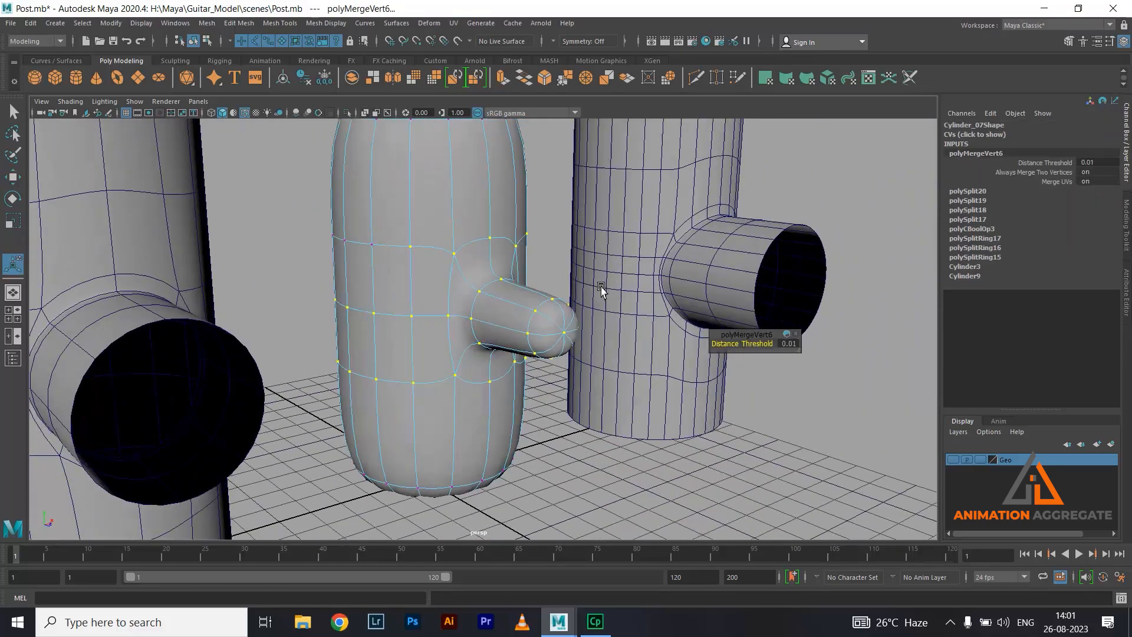
- Return the middle joined mesh to its unsmoothed display
left_click(601, 289)
key("1")
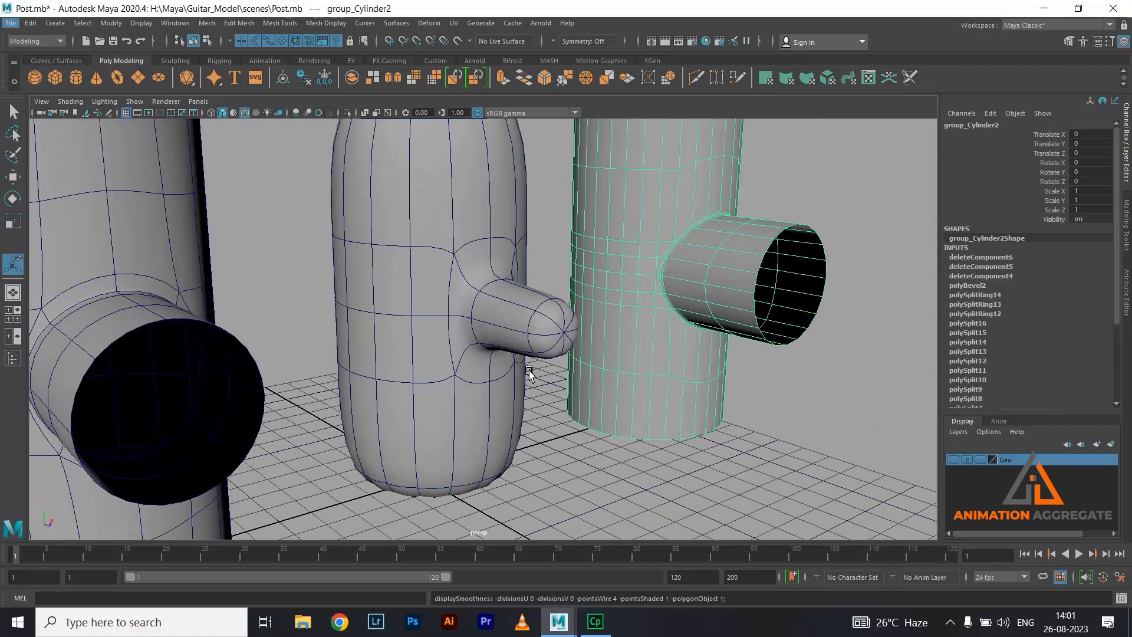
left_click(499, 312)
key("1")
- Delete the top cap faces of the middle upright cylinder
middle_click_drag(691, 177, 697, 337, "alt")
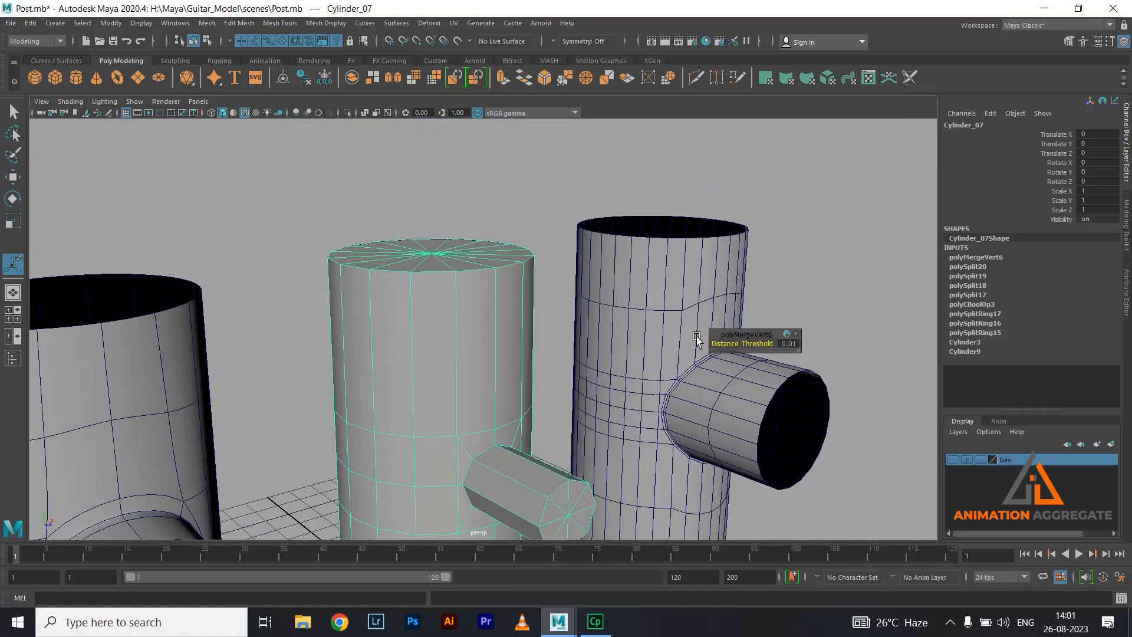
left_click(696, 341)
left_click(497, 336)
right_click(487, 300)
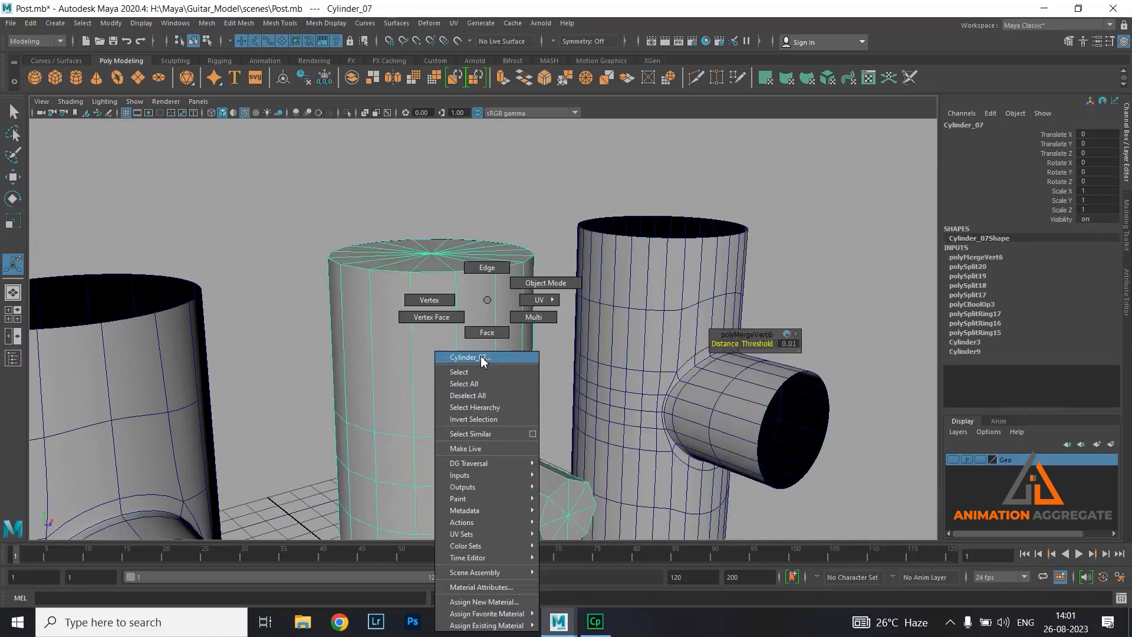
right_click_drag(481, 356, 487, 337)
left_click_drag(486, 342, 439, 370, "alt")
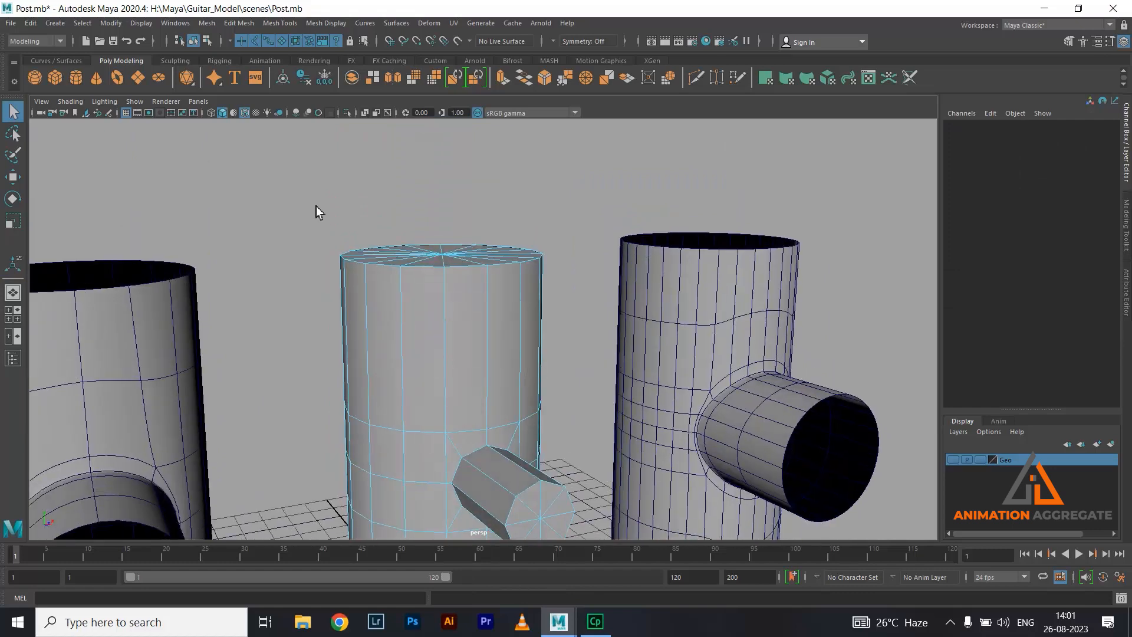
left_click_drag(276, 186, 586, 313)
key("Delete")
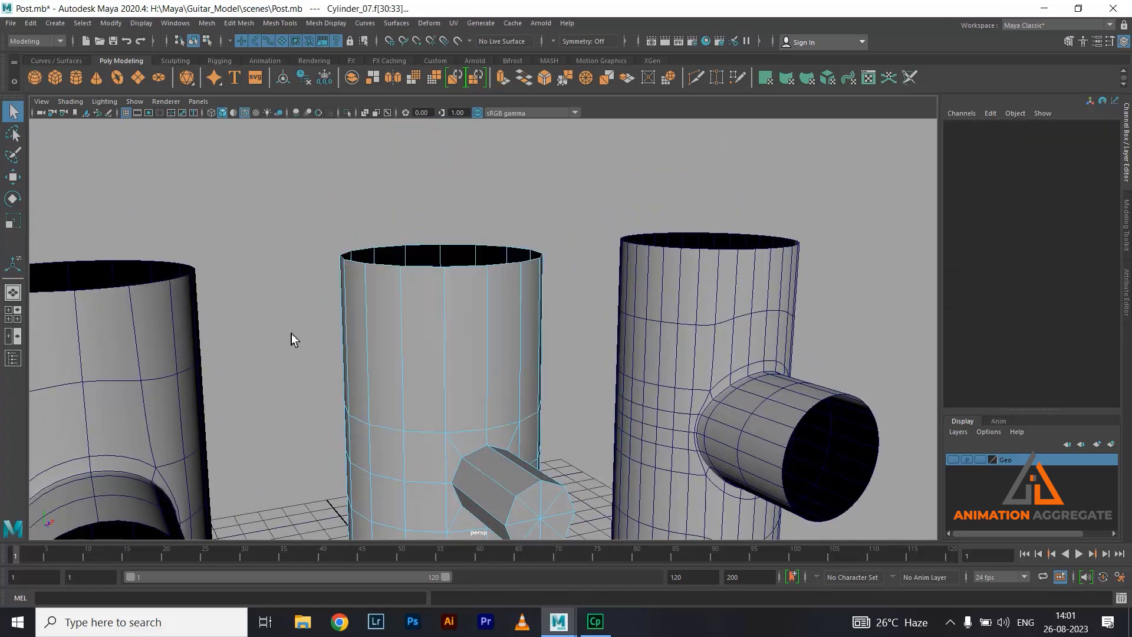
- Delete the middle upright's bottom cap faces and the end cap faces of its side cylinder
left_click_drag(482, 386, 520, 319, "alt")
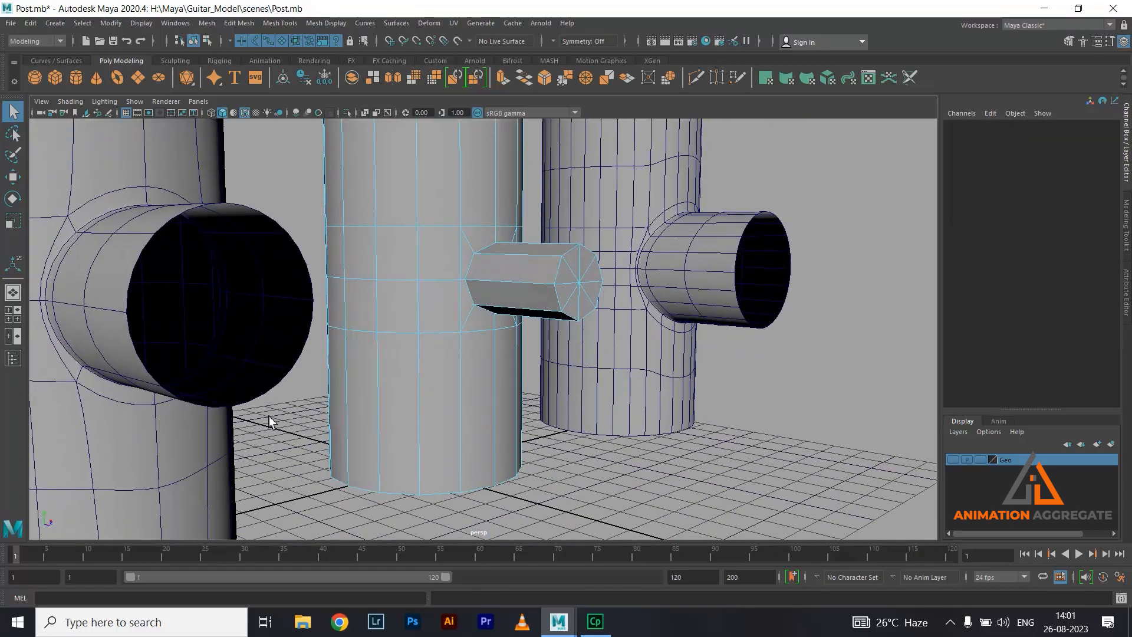
left_click_drag(269, 421, 499, 526)
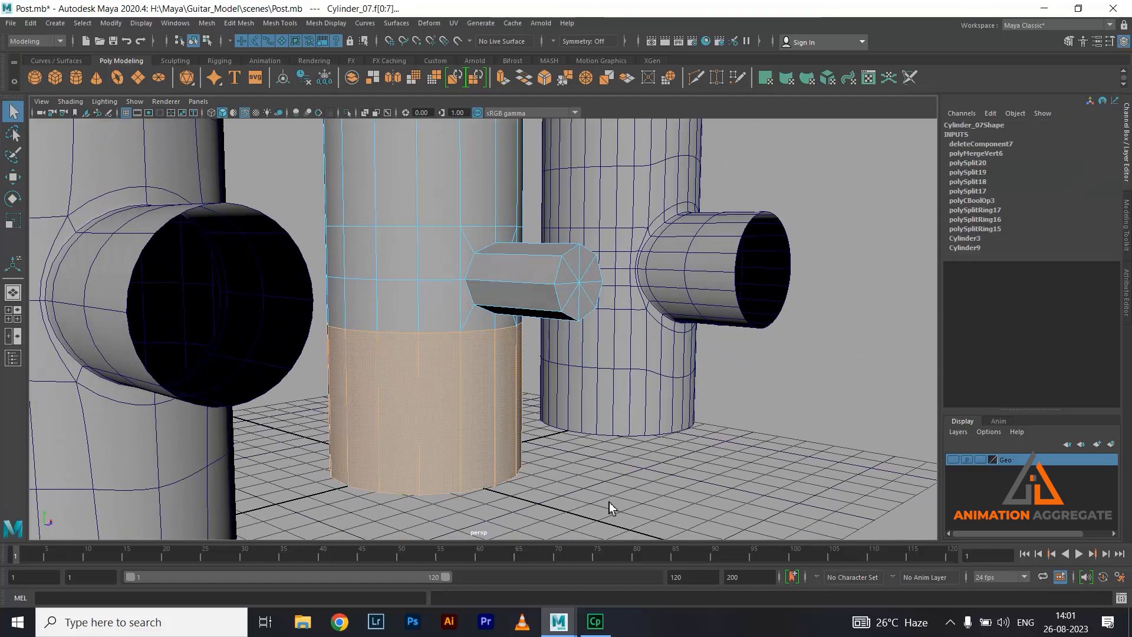
left_click_drag(590, 413, 233, 391, "ctrl")
key("Delete")
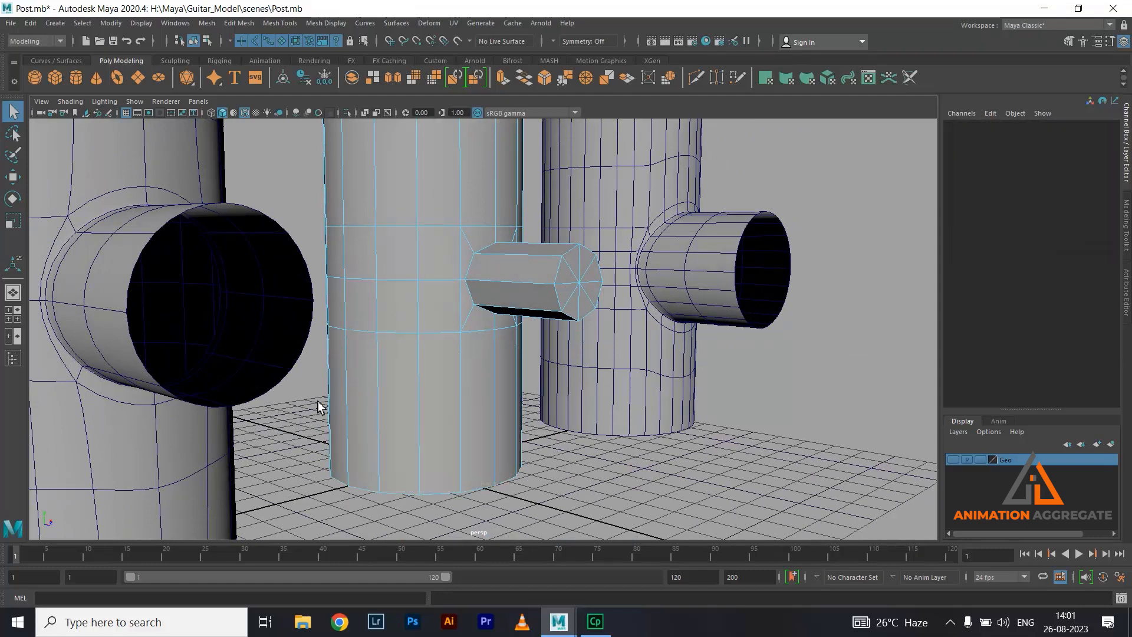
left_click_drag(518, 330, 576, 356, "alt")
left_click_drag(667, 242, 501, 254)
key("Delete")
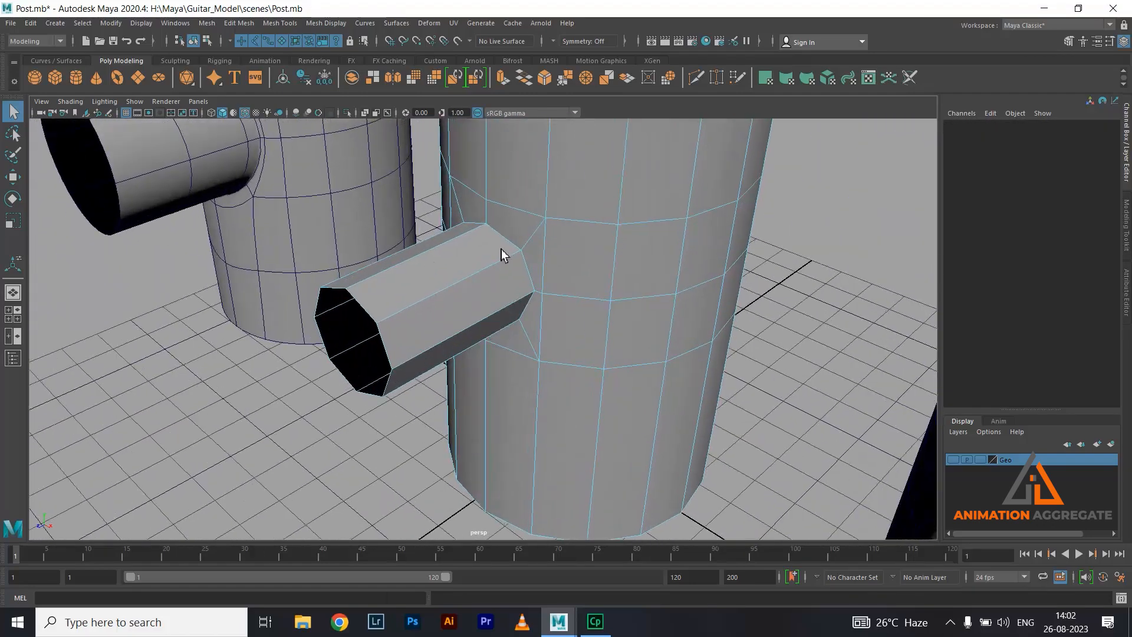
- Bevel the edge loop where the middle side cylinder meets the upright and adjust the bevel's Fraction
right_click_drag(505, 236, 542, 358)
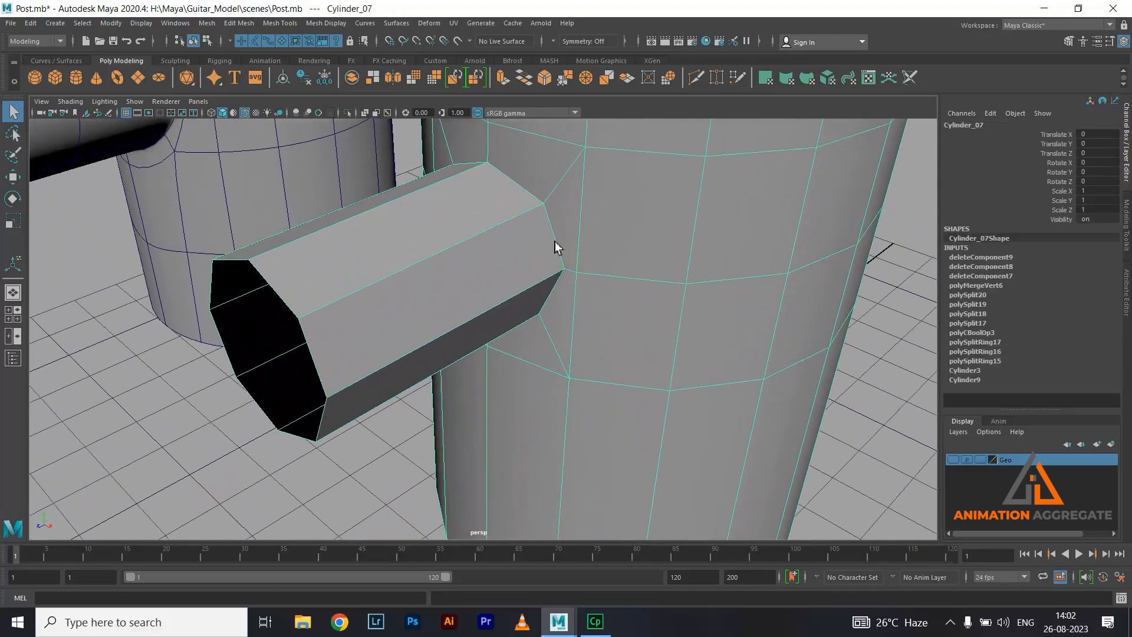
right_click_drag(553, 232, 550, 186)
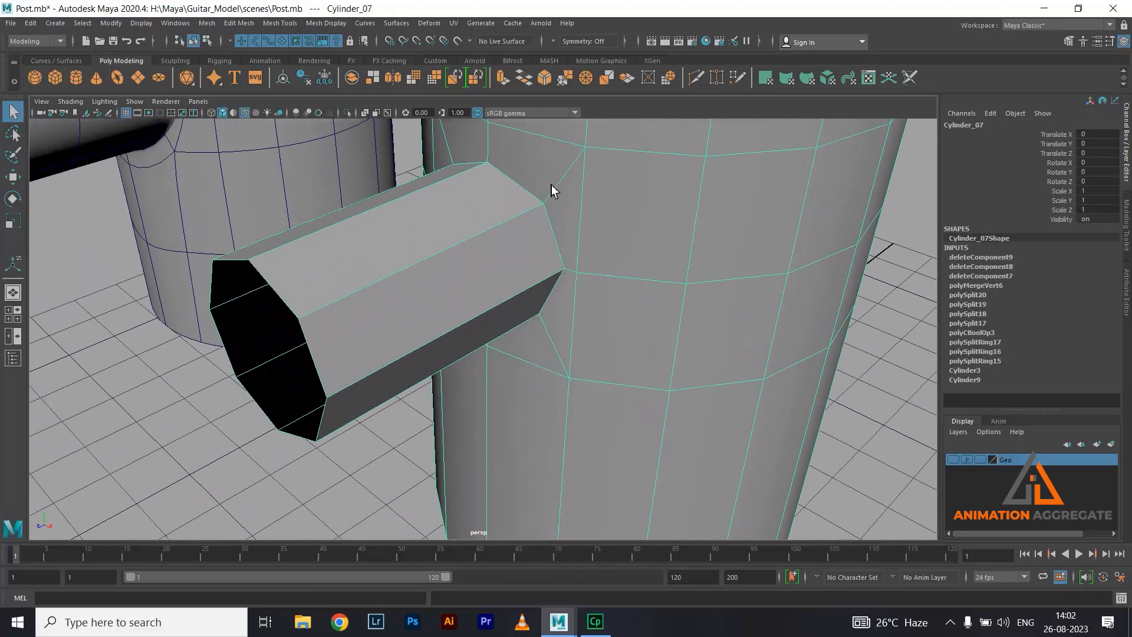
double_click(549, 229)
left_click_drag(582, 263, 595, 243, "alt")
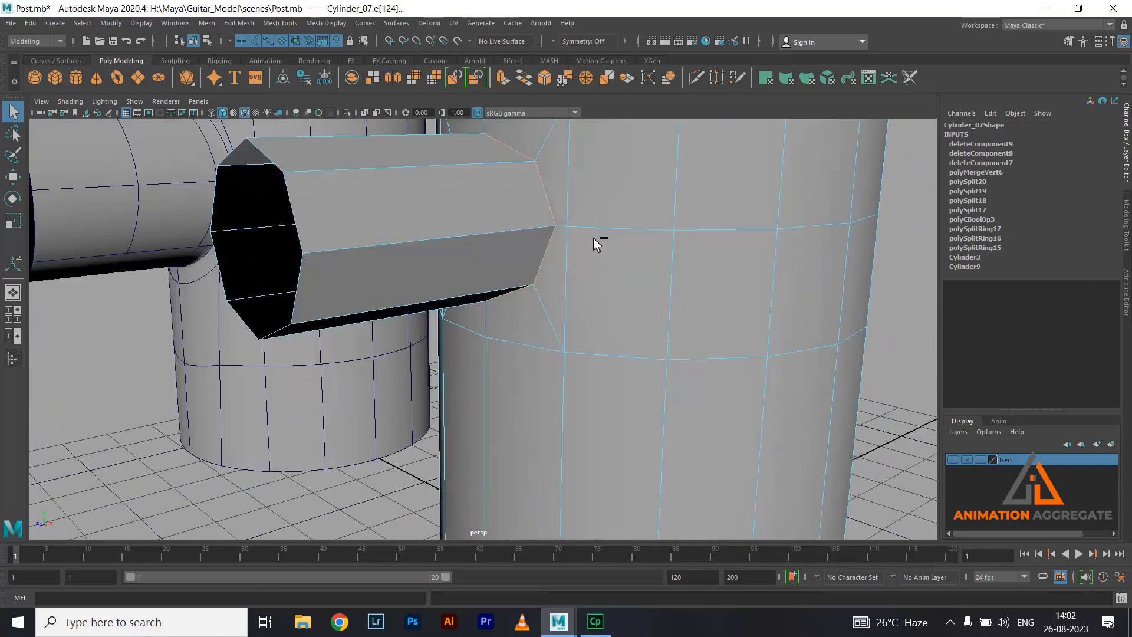
key("ctrl+b")
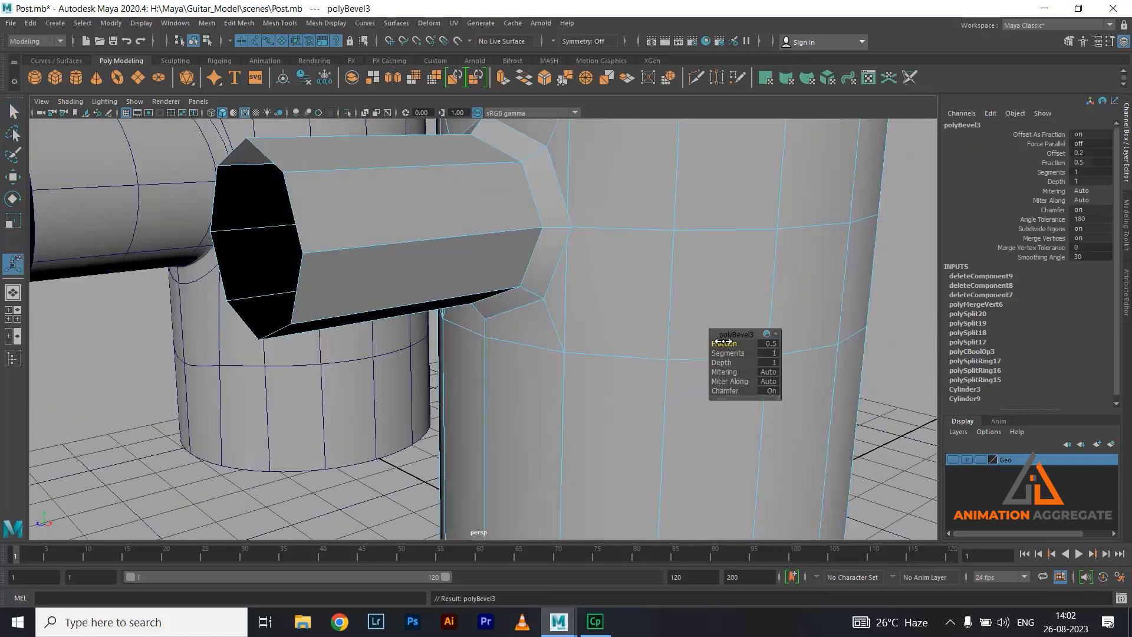
mouse_move(728, 344)
left_mouse_down()
mouse_move(708, 357)
mouse_move(732, 356)
left_mouse_up()
right_click_drag(641, 247, 677, 221)
key("q")
- Split the middle mesh's edge rings on the upright above and below the joint and once around the side cylinder
right_click_drag(678, 221, 554, 154, "alt")
right_click_drag(590, 221, 574, 143)
scroll(560, 171, "down", 2)
left_click(558, 185)
right_click_drag(584, 183, 596, 215, "ctrl")
left_click(557, 388)
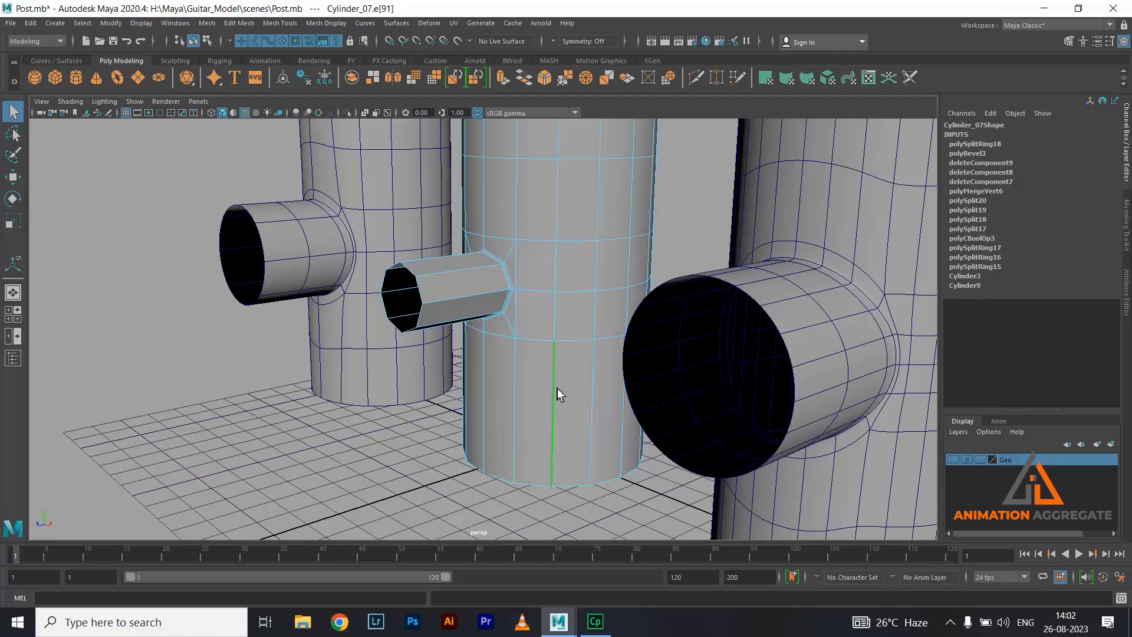
key("g")
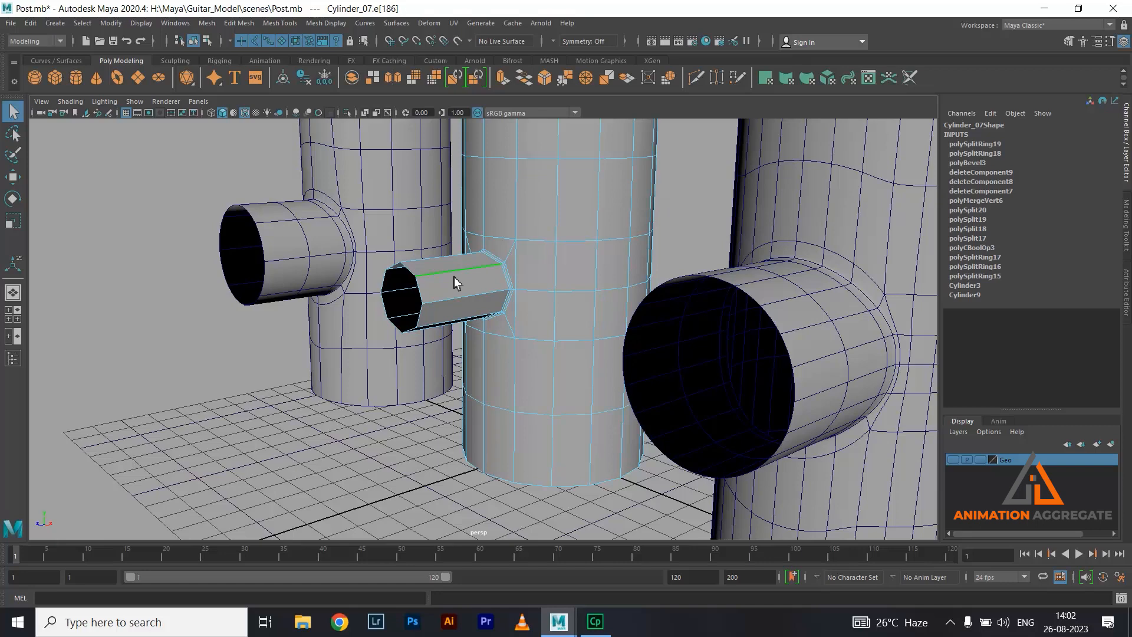
key("g")
right_click_drag(560, 198, 579, 189)
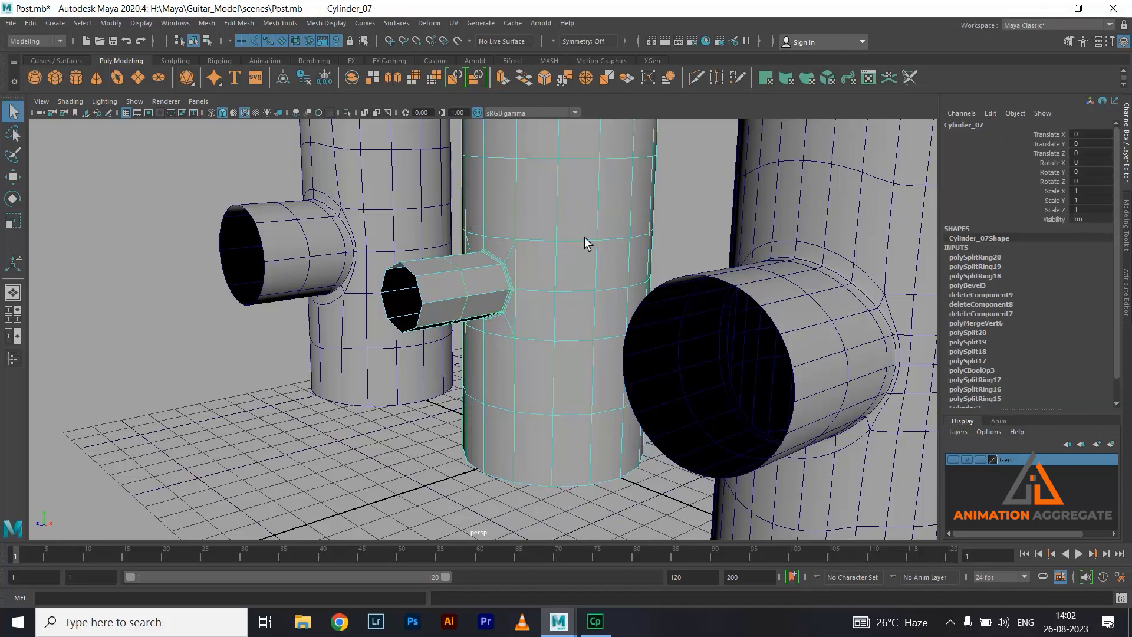
- Preview the middle joined mesh smoothed and inspect its finished joint beside the other two
left_click_drag(585, 237, 535, 228, "alt")
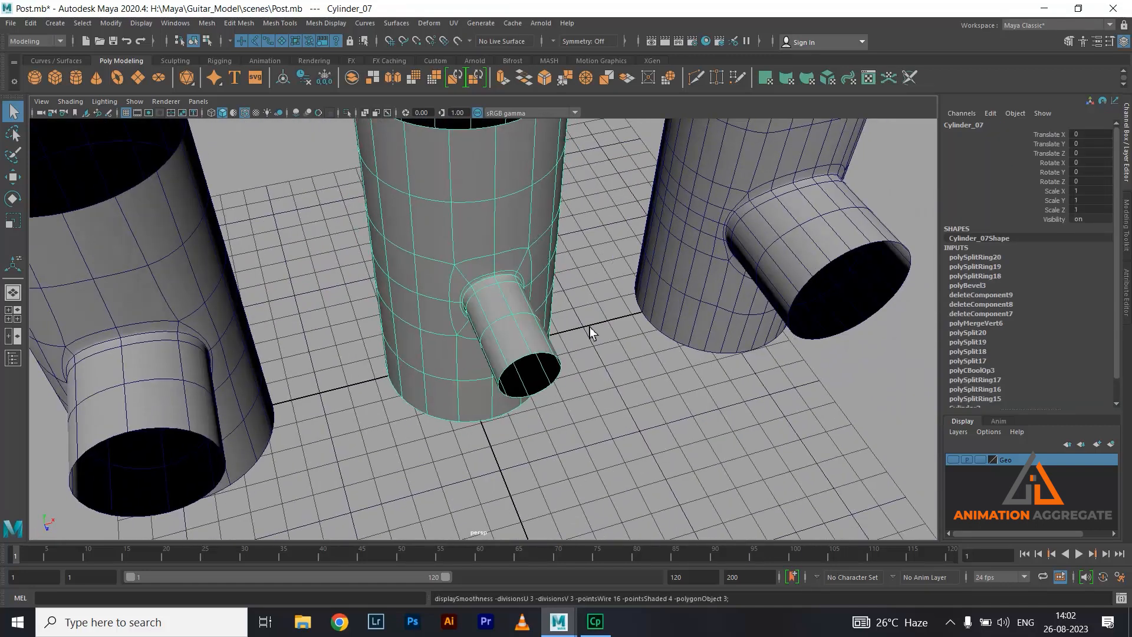
left_click(615, 382)
left_click_drag(627, 395, 507, 309, "alt")
- Move all three joined cylinder meshes together to about -9 along Z, clearing the centre of the grid
left_click_drag(316, 189, 590, 377)
key("w")
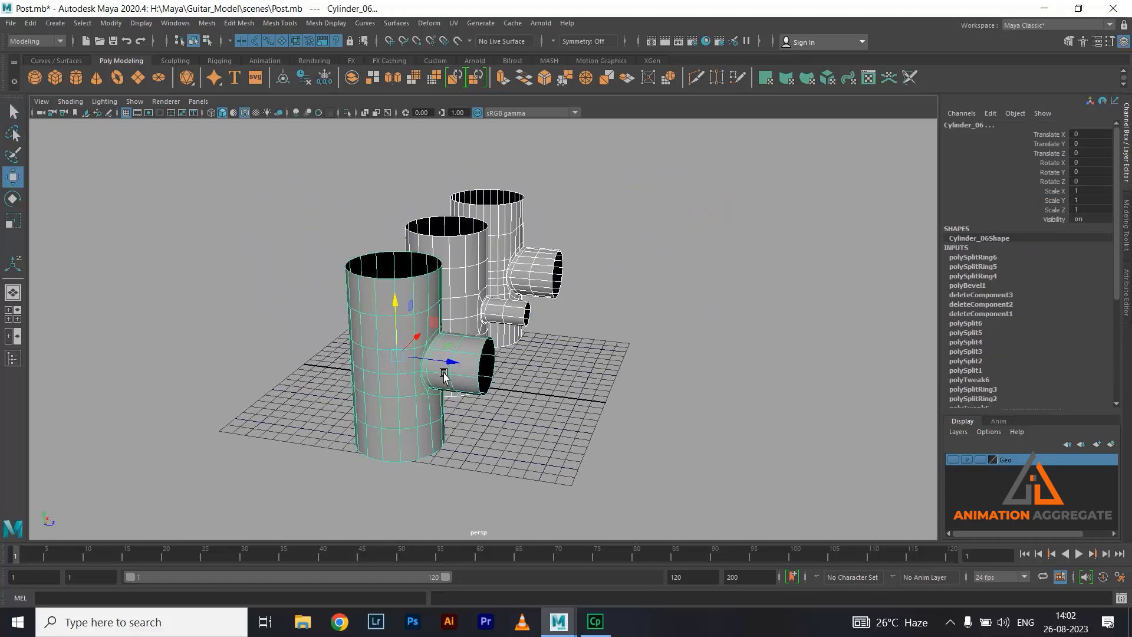
left_click_drag(429, 357, 303, 341)
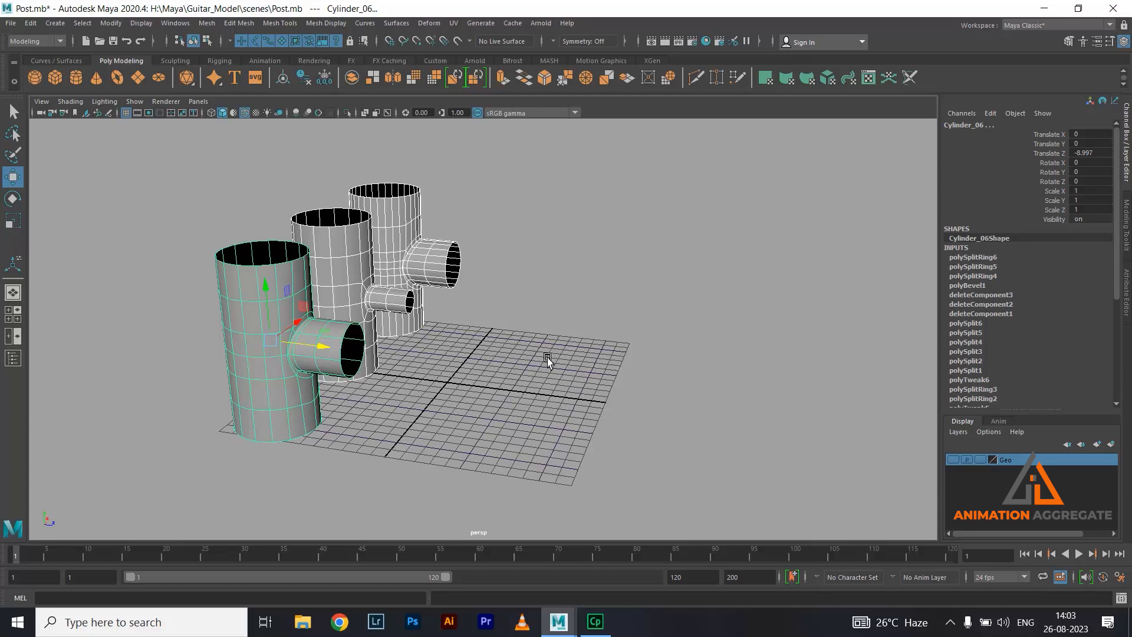
left_click(588, 321)
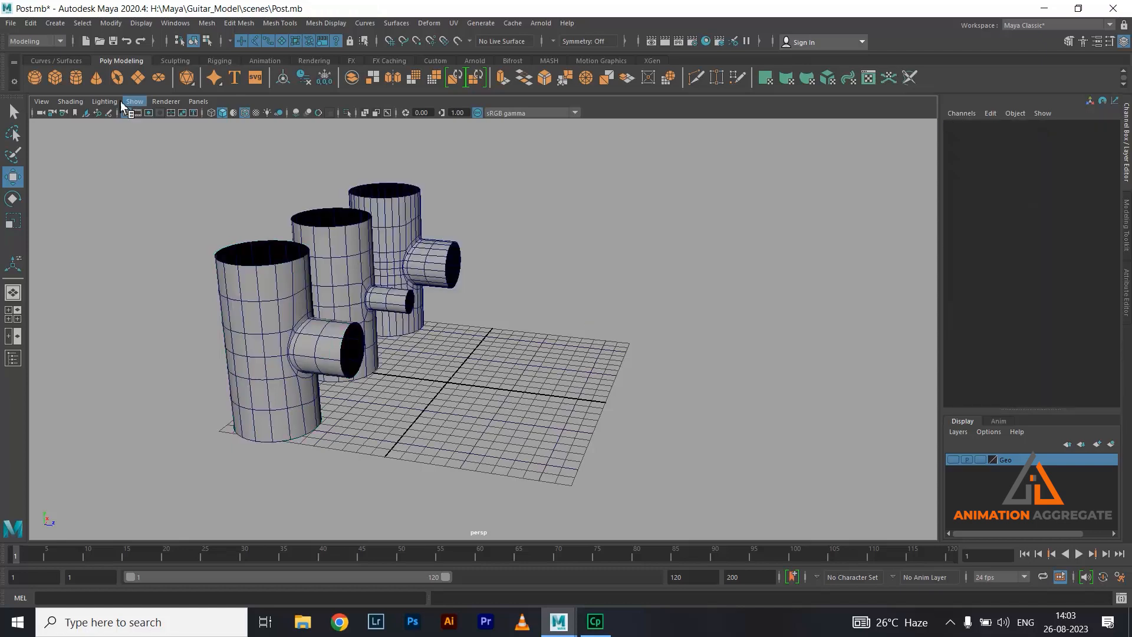
- Create a new polygon cylinder at the origin and scale it up uniformly to about 3.17
left_click(77, 78)
scroll(460, 313, "up", 3)
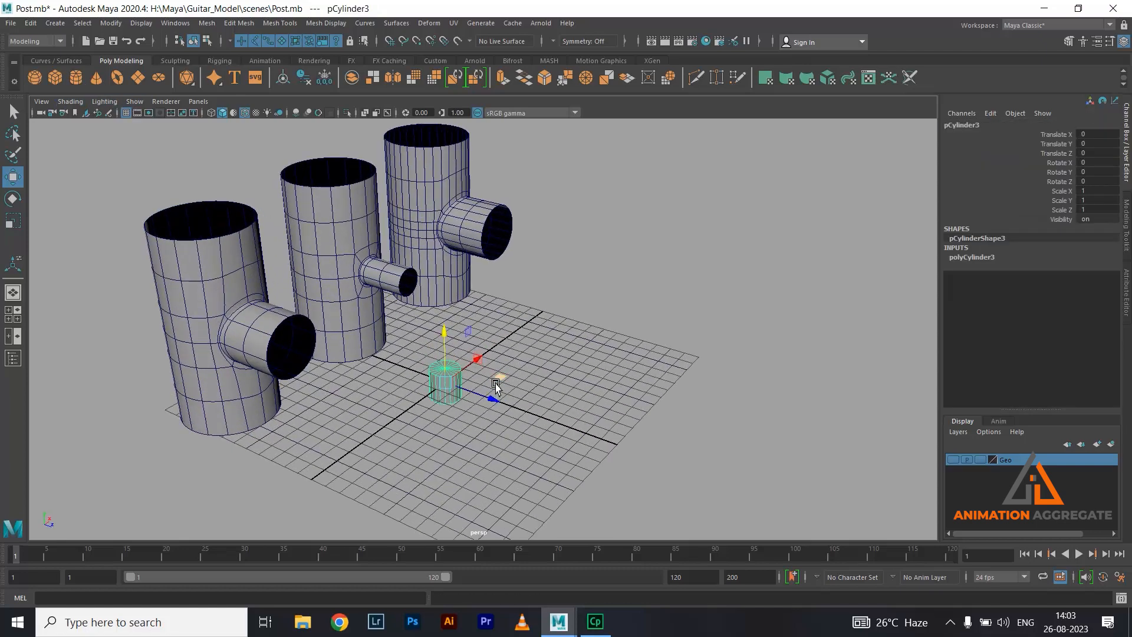
key("r")
middle_click_drag(499, 393, 506, 400)
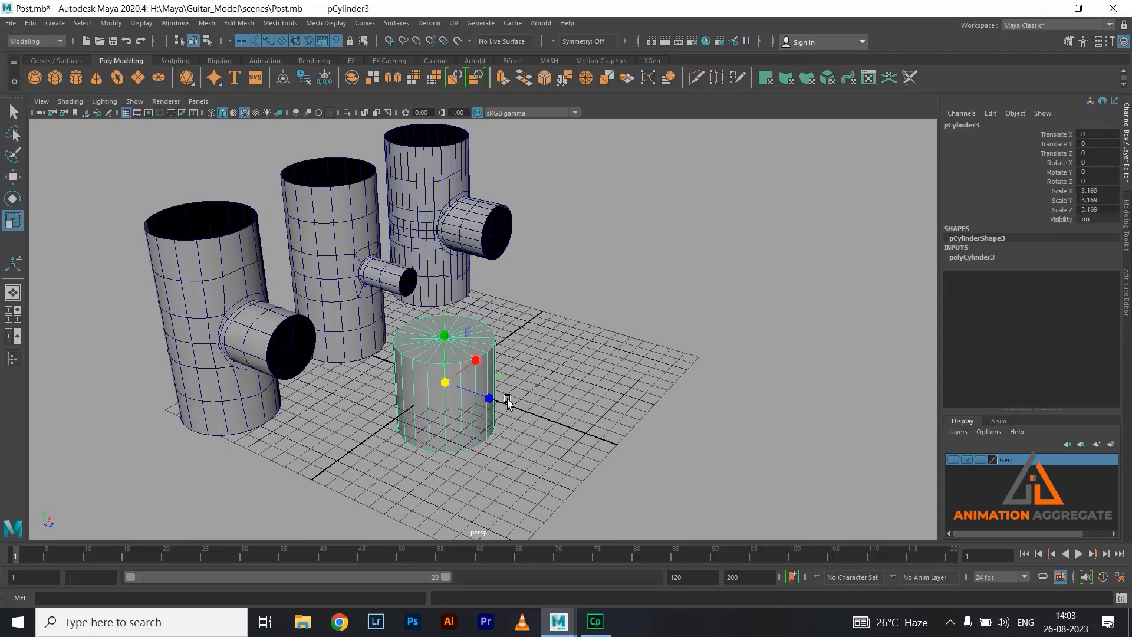
key("w")
key("r")
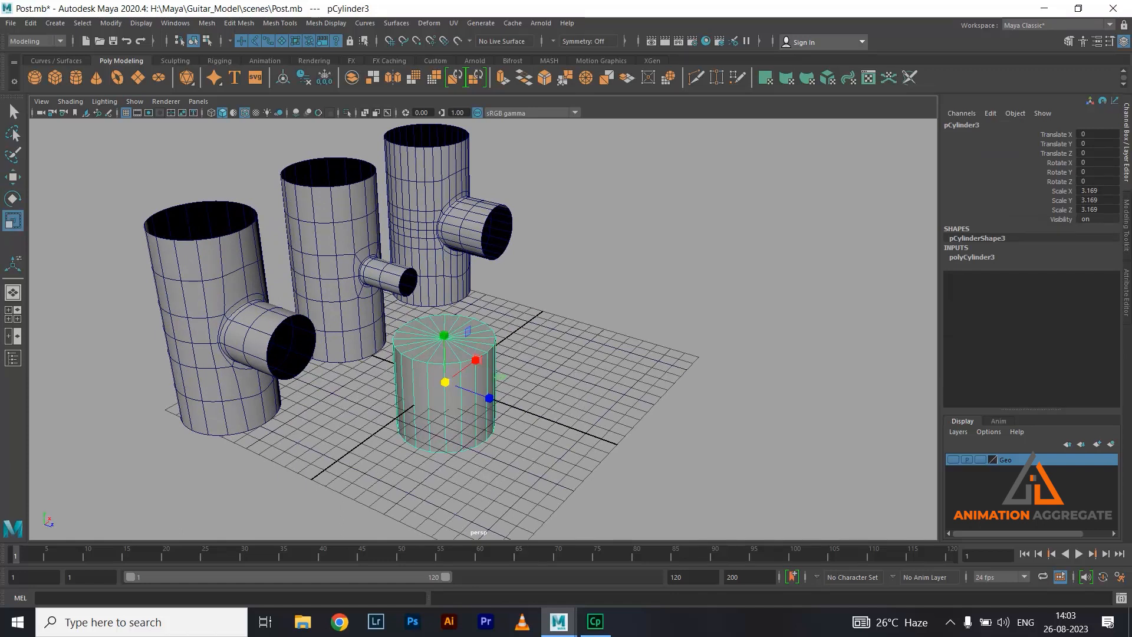
- Set the new cylinder's scale to 3 on X and Z and 5 on Y
left_click_drag(1103, 191, 1104, 211)
type("3")
key("Return")
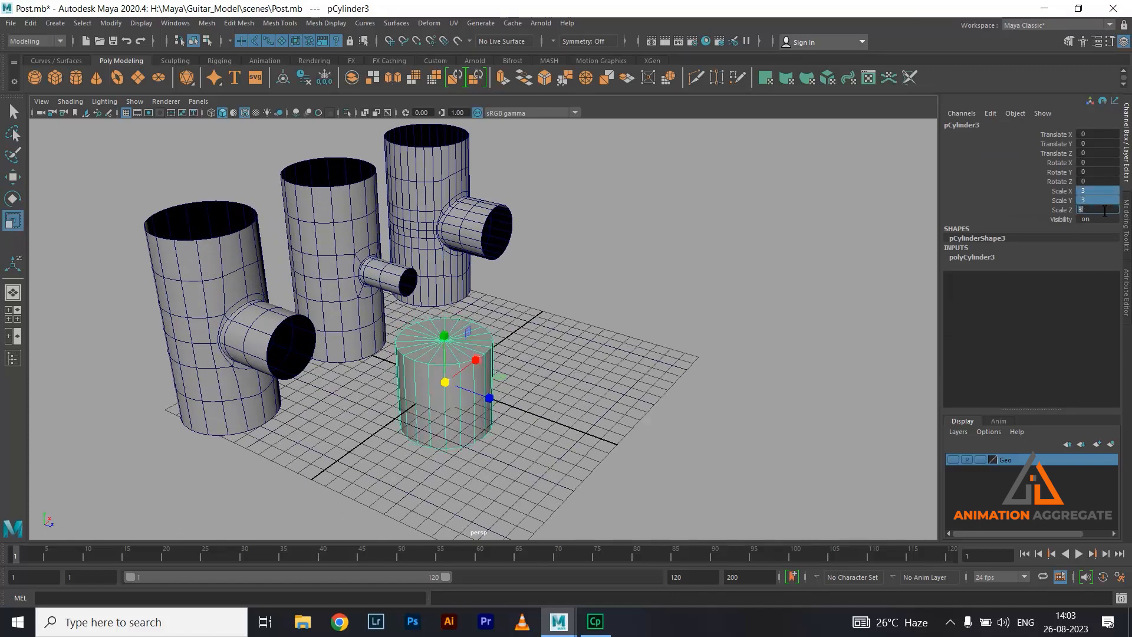
double_click(1097, 200)
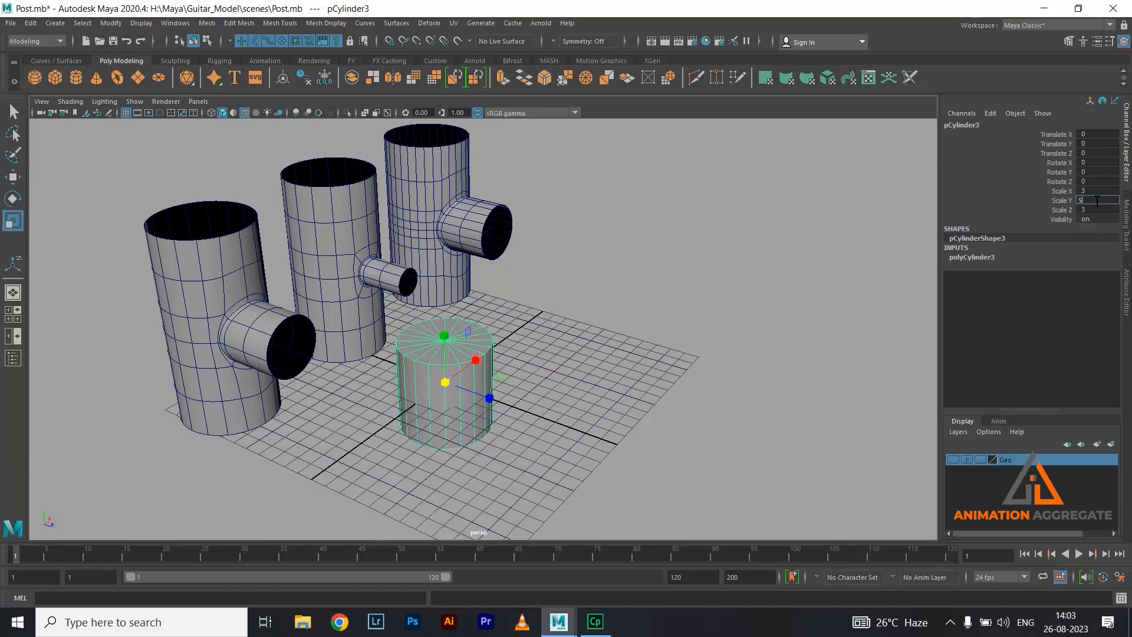
key("Return")
- Raise the cylinder to 5 along Y and move it forward to about 6.7 along Z, clear of the joined meshes
left_click(1098, 145)
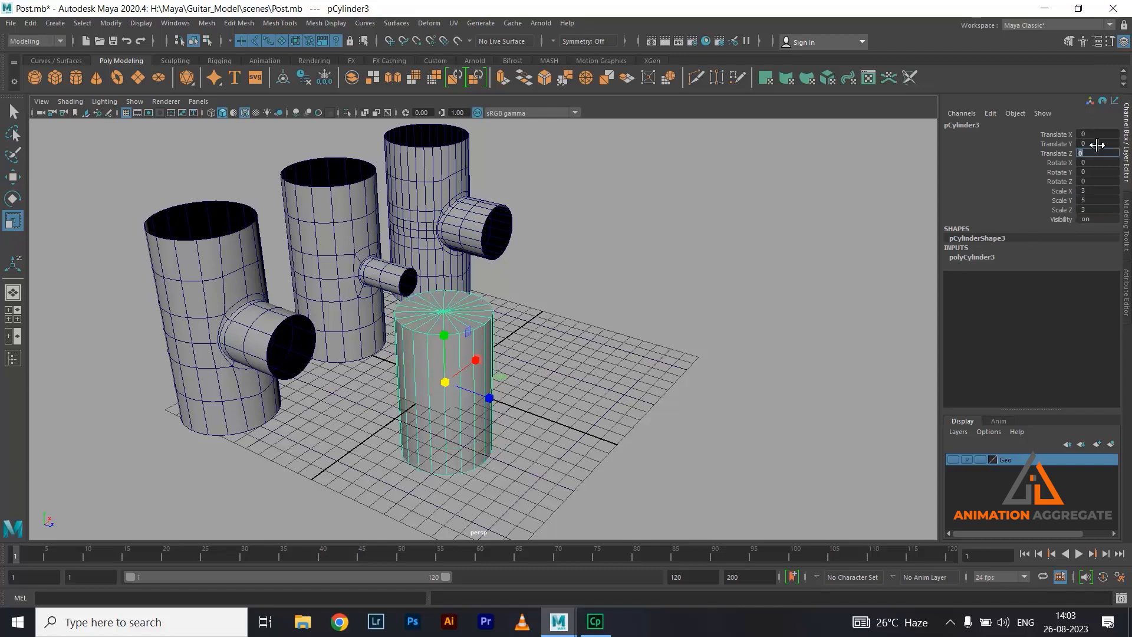
type("5")
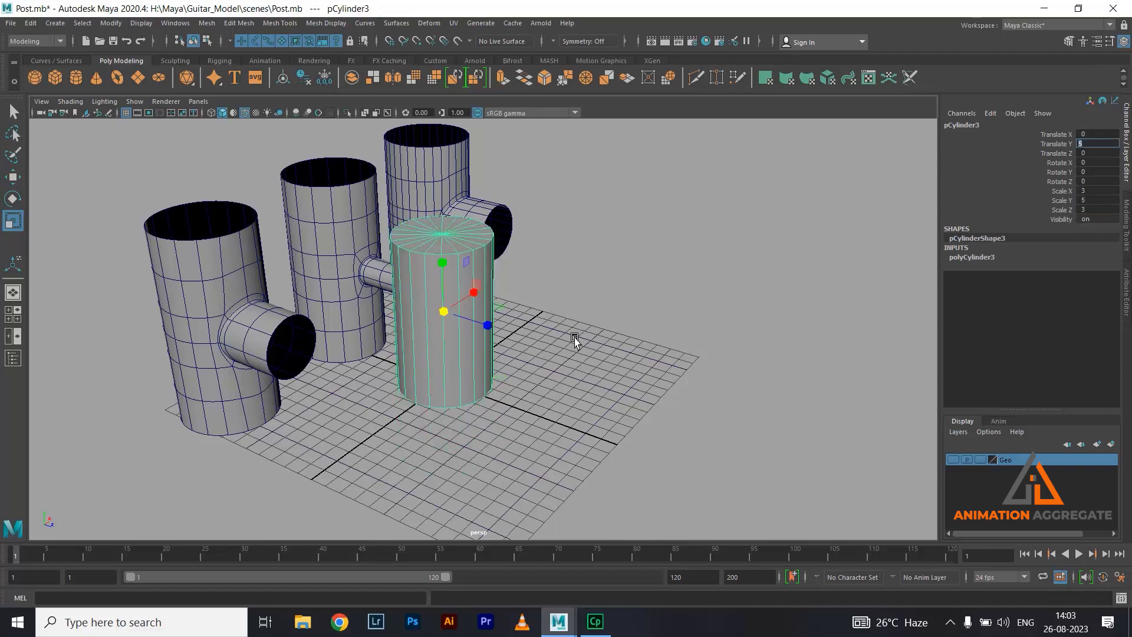
key("Return")
key("w")
left_click_drag(491, 326, 553, 354)
right_click_drag(554, 354, 581, 392, "alt")
left_click_drag(581, 392, 592, 367, "alt")
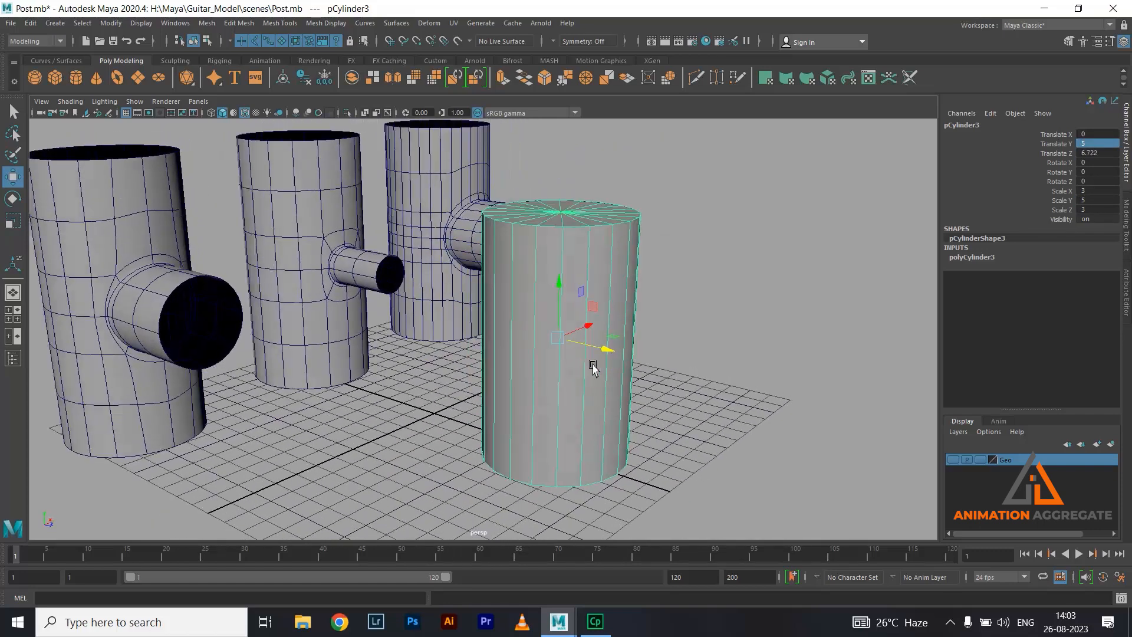
- Set the cylinder's axis subdivisions to 30 and its height subdivisions to 20
left_click(991, 258)
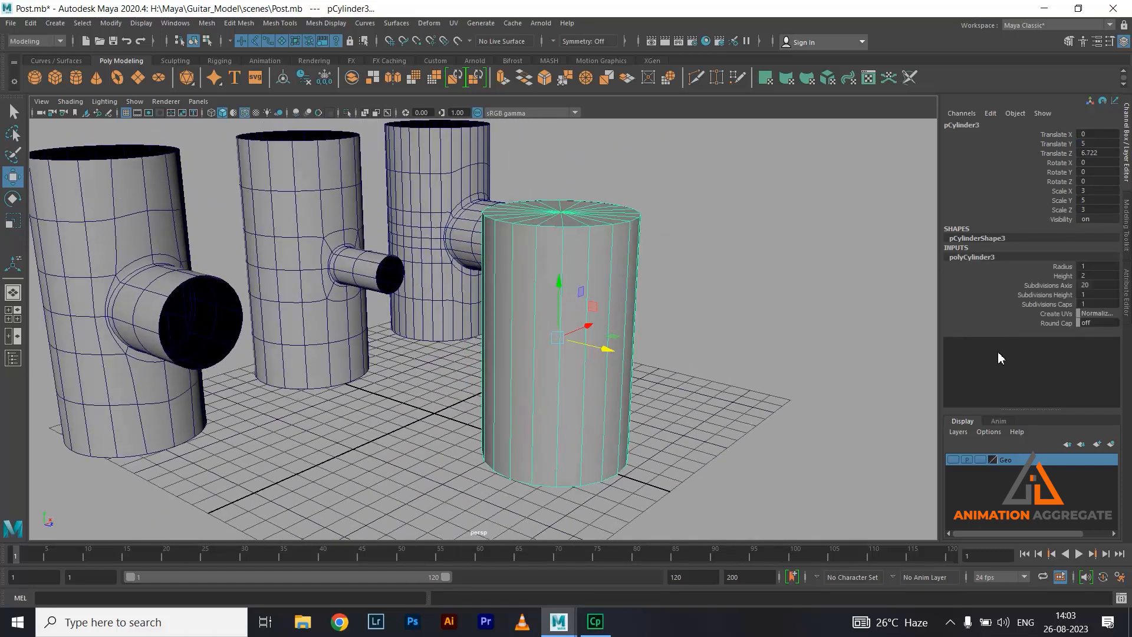
left_click_drag(771, 336, 758, 329, "alt")
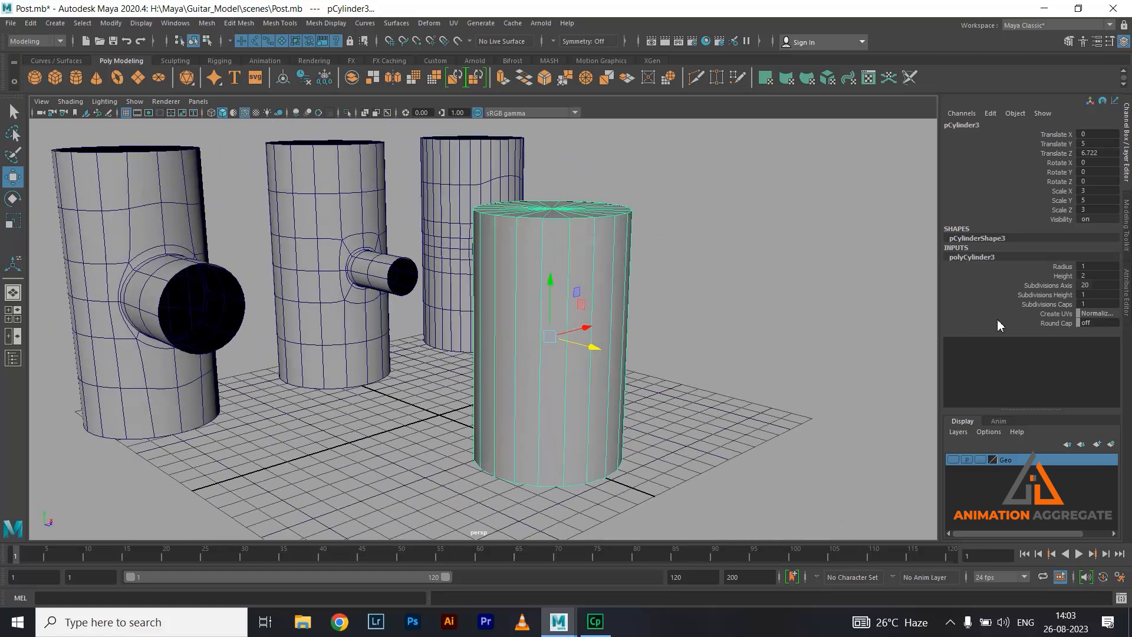
left_click_drag(764, 258, 755, 261, "alt")
left_click(1049, 286)
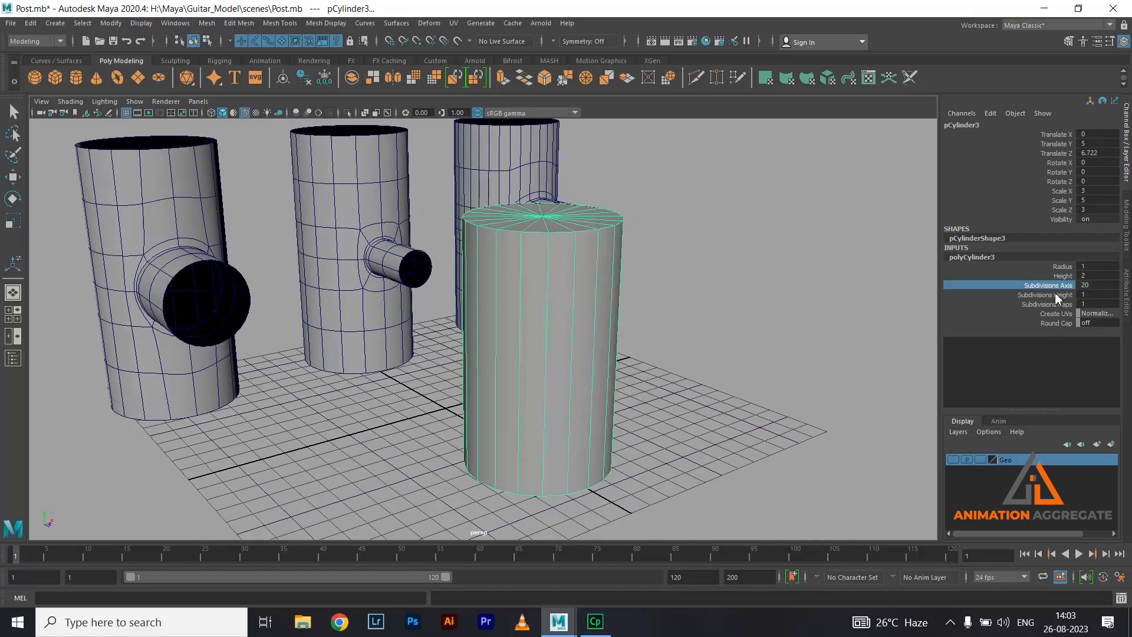
middle_click_drag(704, 265, 760, 263)
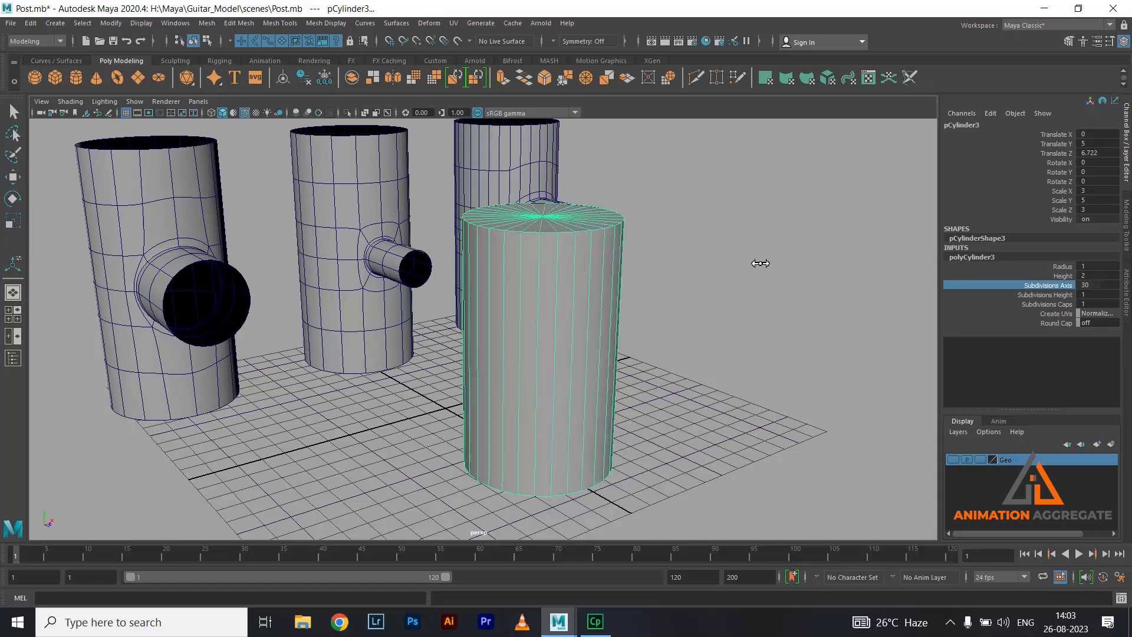
left_click_drag(684, 253, 655, 245, "alt")
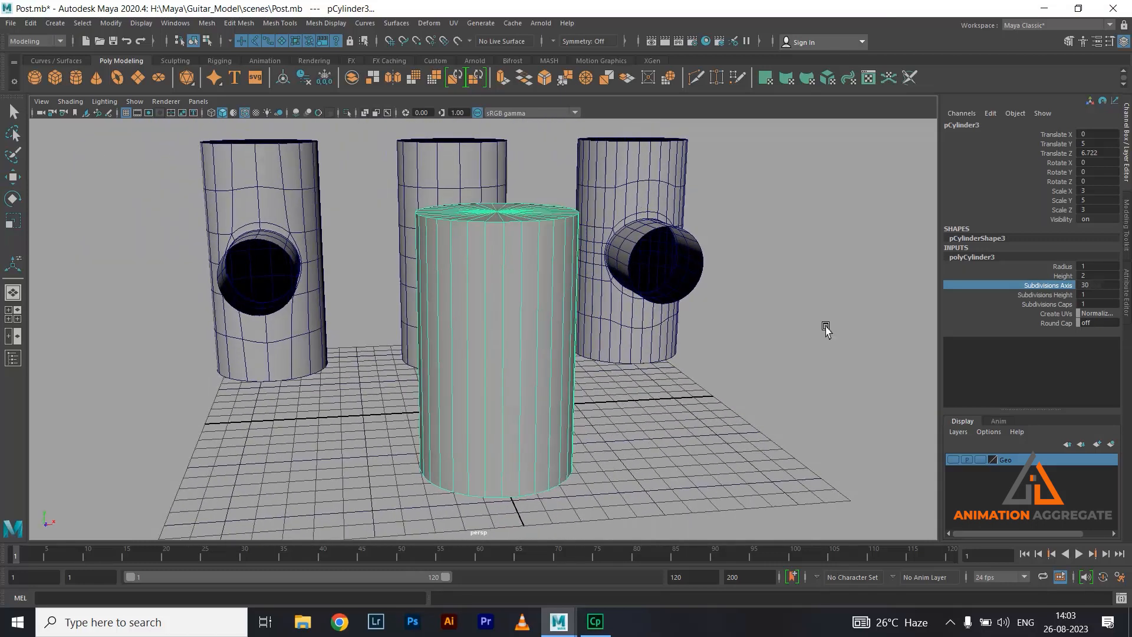
left_click(1061, 298)
middle_click_drag(467, 270, 575, 274)
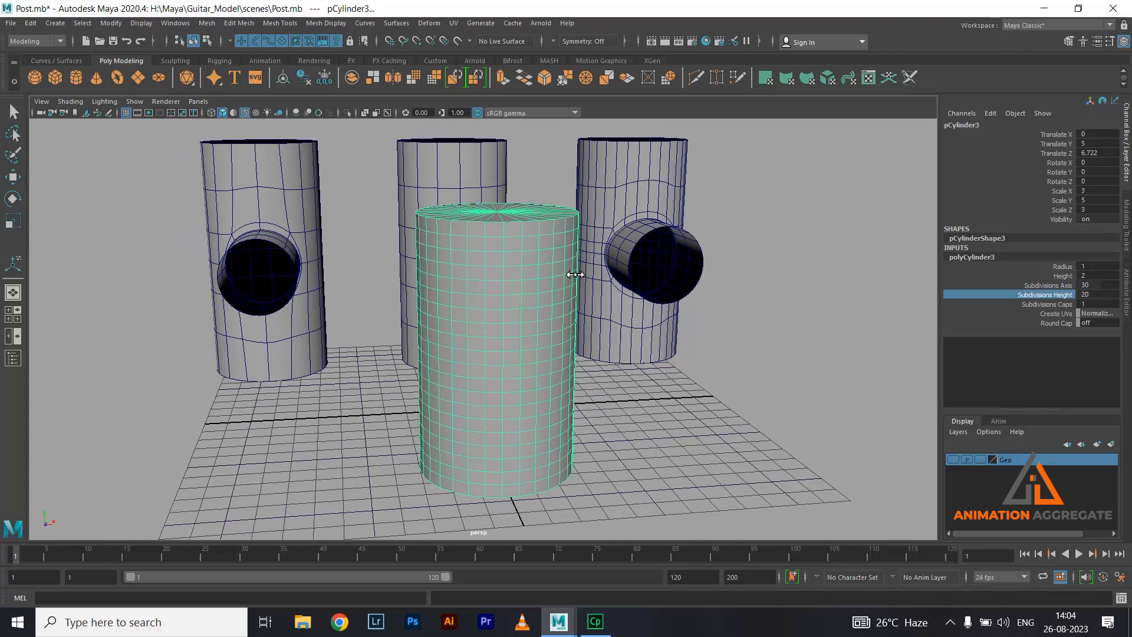
left_click_drag(588, 295, 495, 278, "alt")
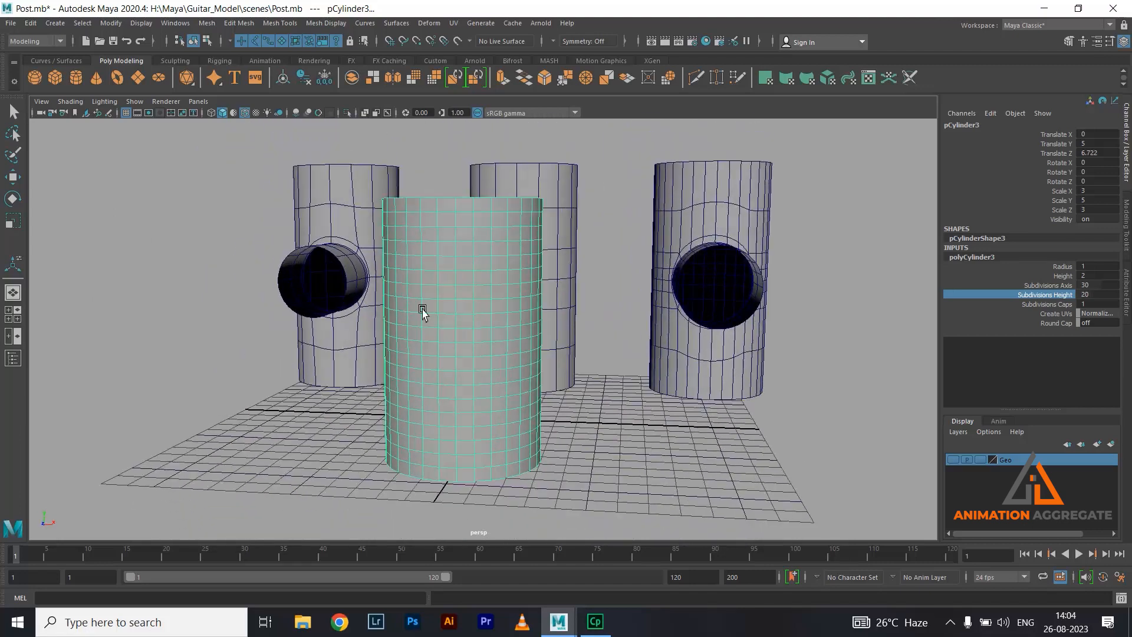
- In the front view, select the edges outlining a rectangle six faces wide and ten faces high on the cylinder's front
key("space")
key("space")
scroll(460, 286, "down", 4)
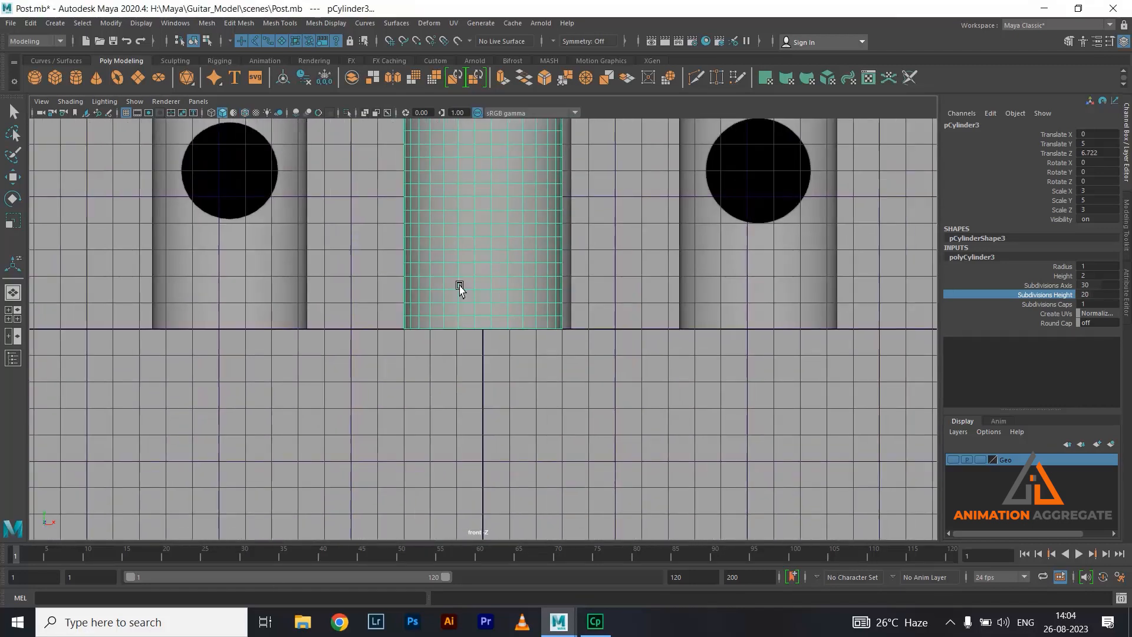
scroll(561, 374, "up", 5)
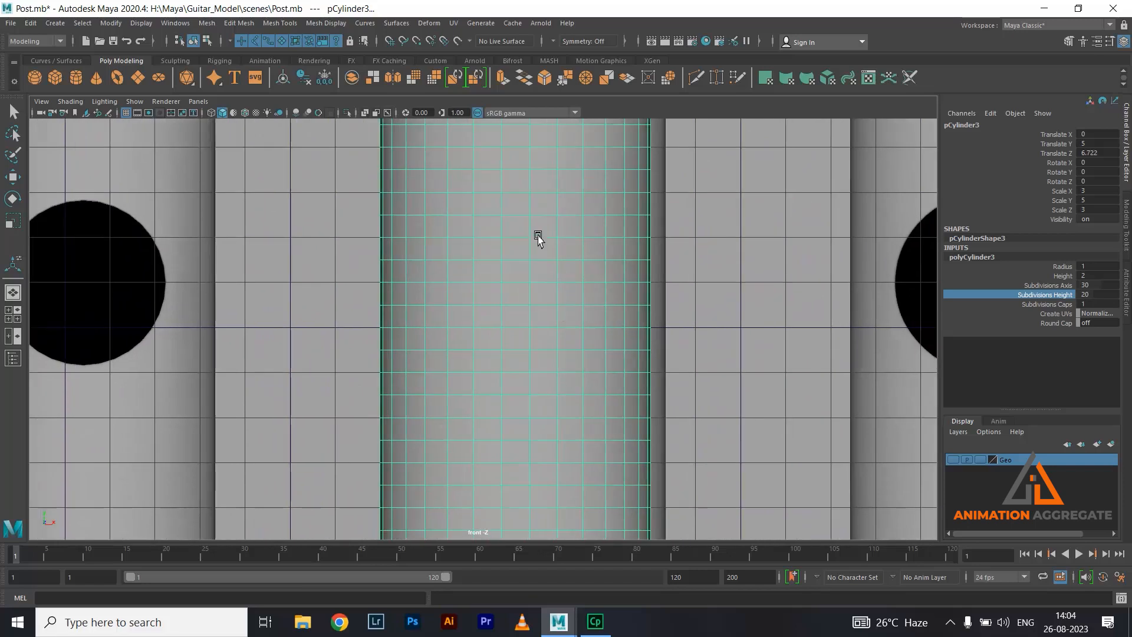
right_click(538, 236)
left_click(538, 202)
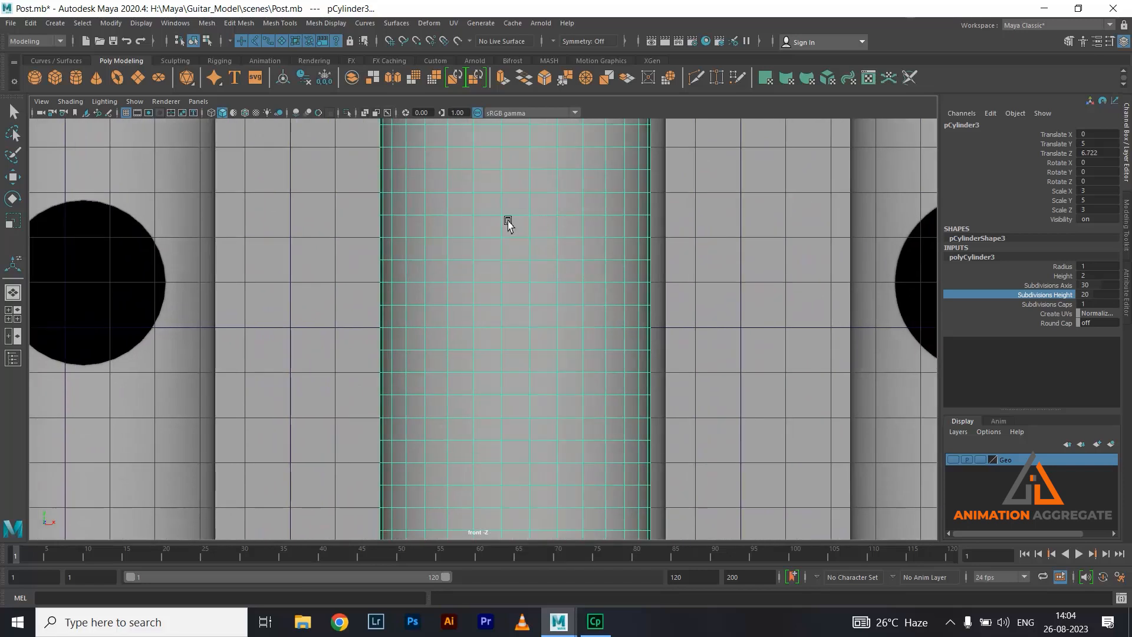
left_click(459, 214)
key("w")
double_click(596, 216, "shift")
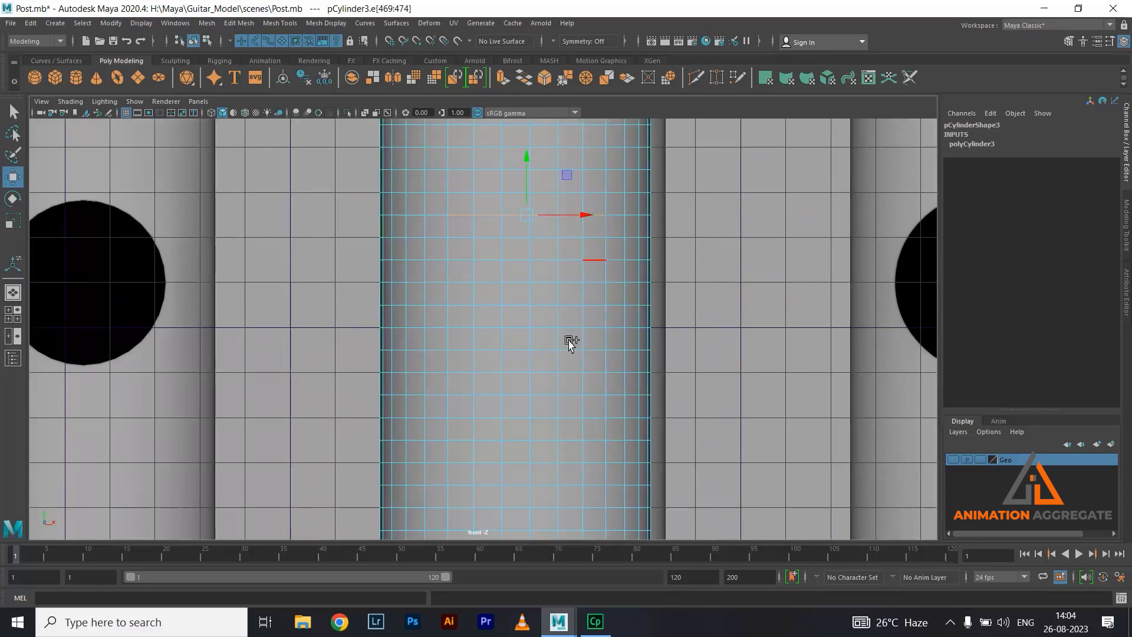
left_click(605, 226, "shift")
left_click(607, 432, "shift")
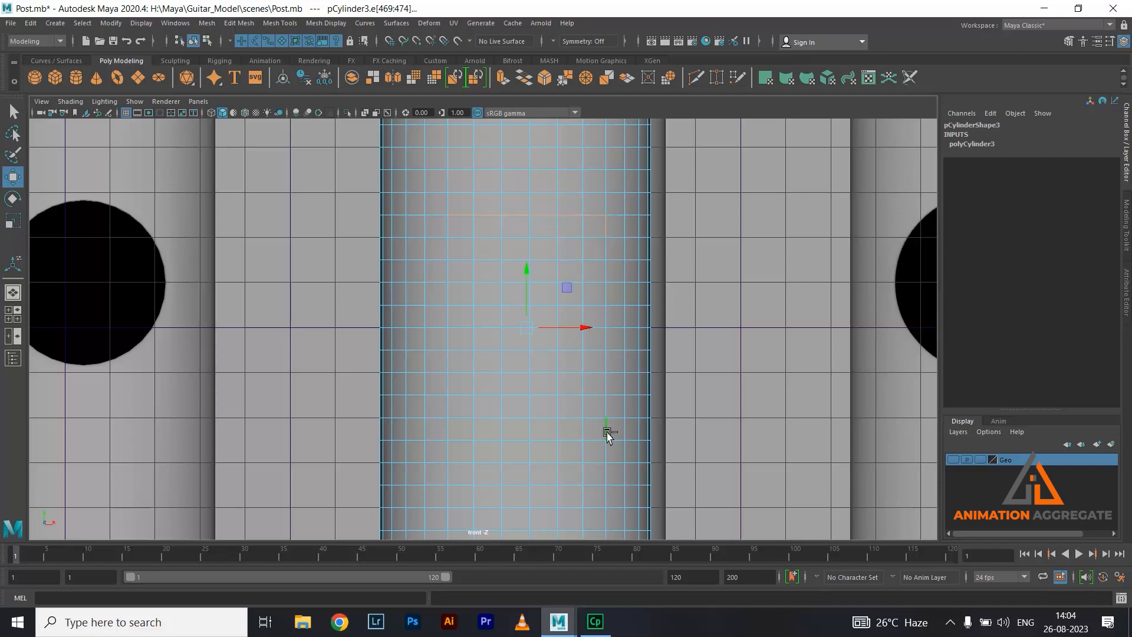
left_click(595, 440, "shift")
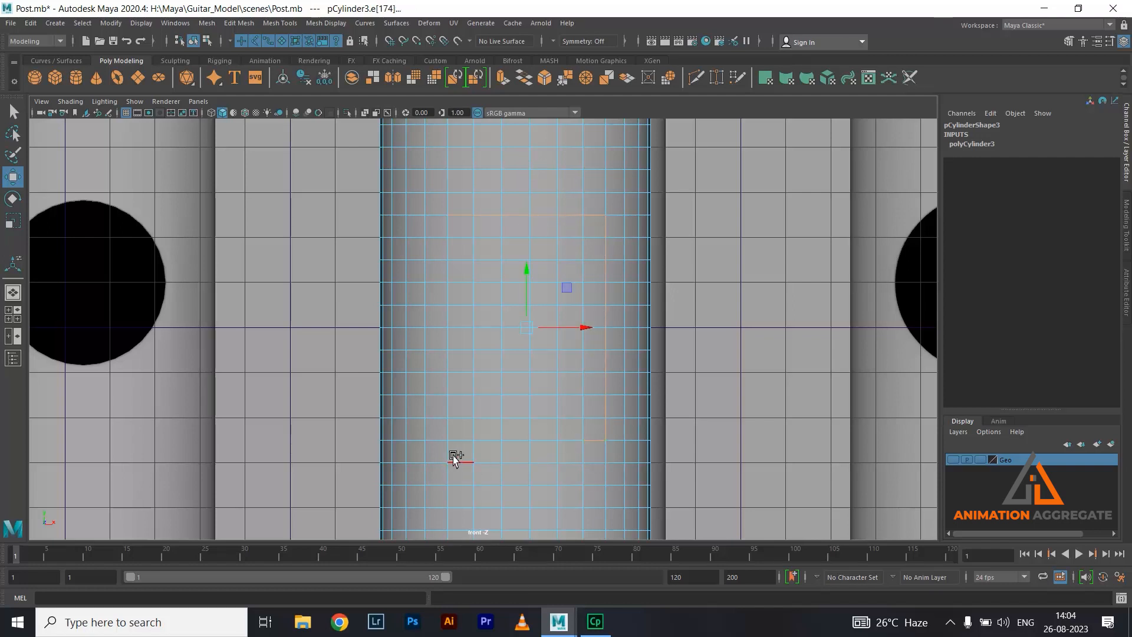
double_click(460, 439, "shift")
scroll(665, 351, "down", 2)
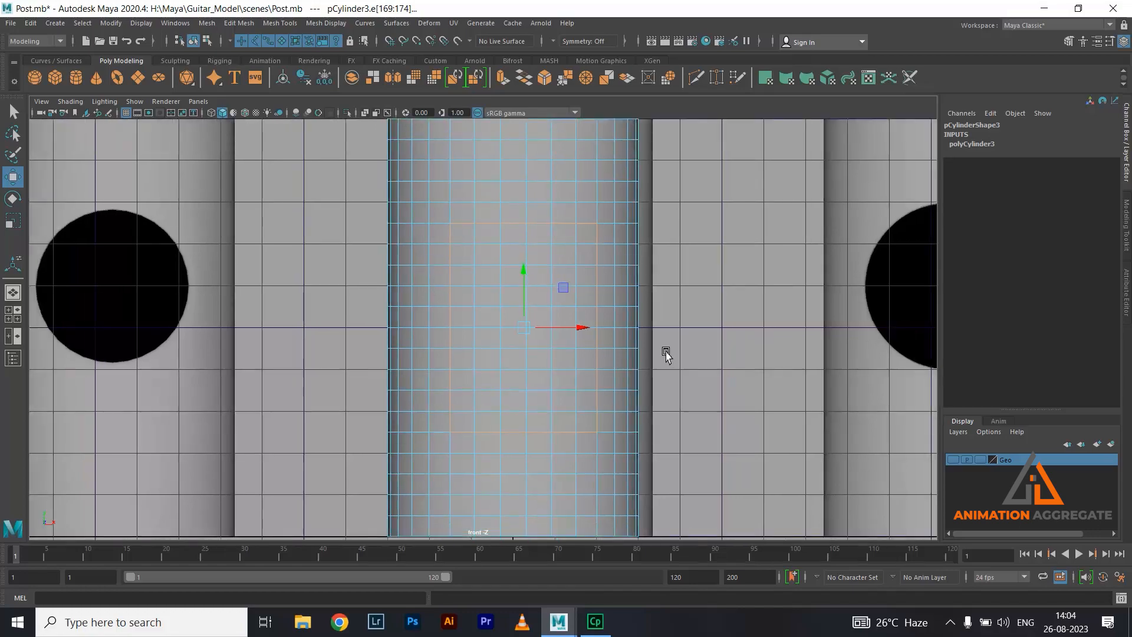
- Detach the cylinder's mesh along the selected rectangular edge outline in the perspective view
key("space")
key("space")
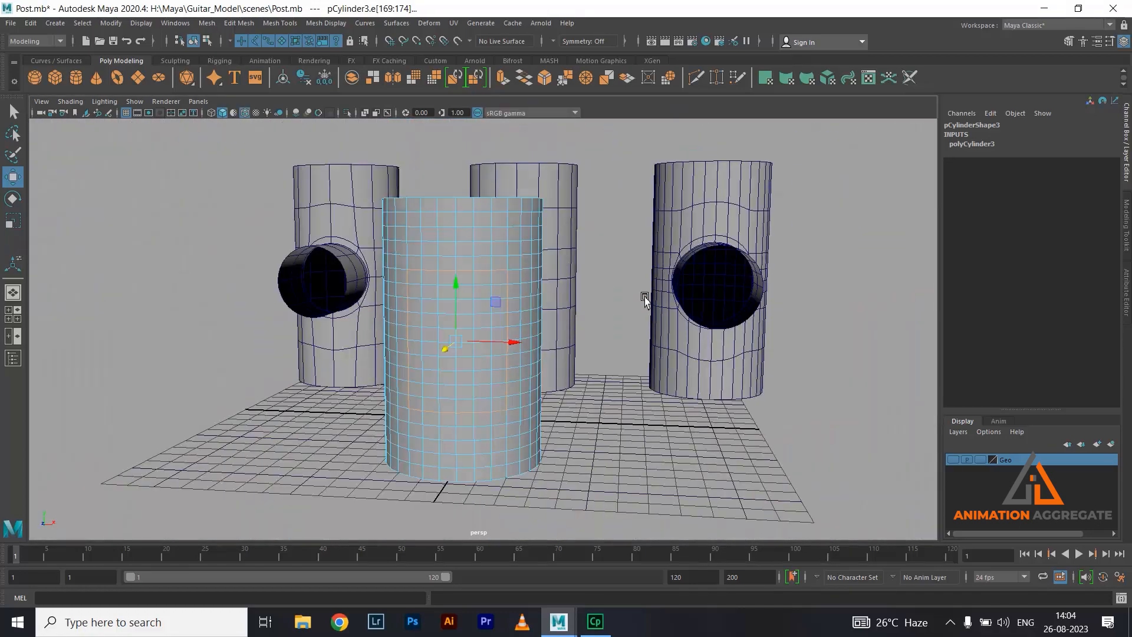
left_click_drag(518, 282, 507, 270, "alt")
right_click_drag(507, 270, 568, 380, "alt")
left_click_drag(568, 380, 553, 392, "alt")
mouse_move(624, 378)
left_mouse_down("alt")
mouse_move(606, 379)
mouse_move(608, 366)
left_mouse_up("alt")
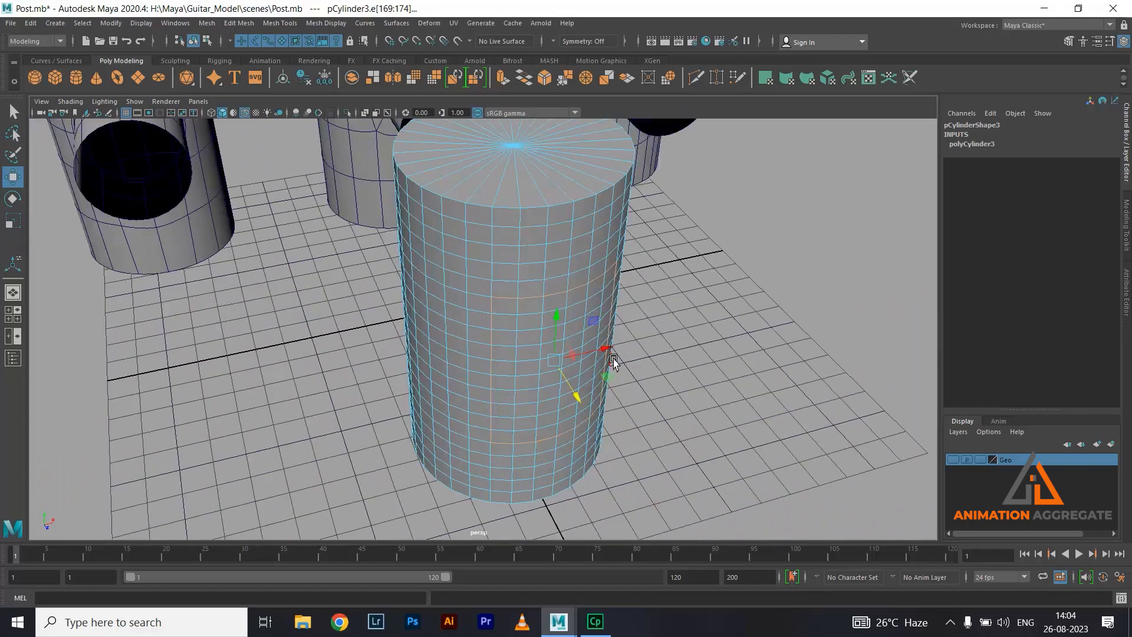
right_click_drag(613, 358, 604, 341, "alt")
left_click_drag(603, 341, 569, 268, "alt")
right_click_drag(569, 268, 576, 330, "alt")
left_click_drag(576, 330, 566, 318, "alt")
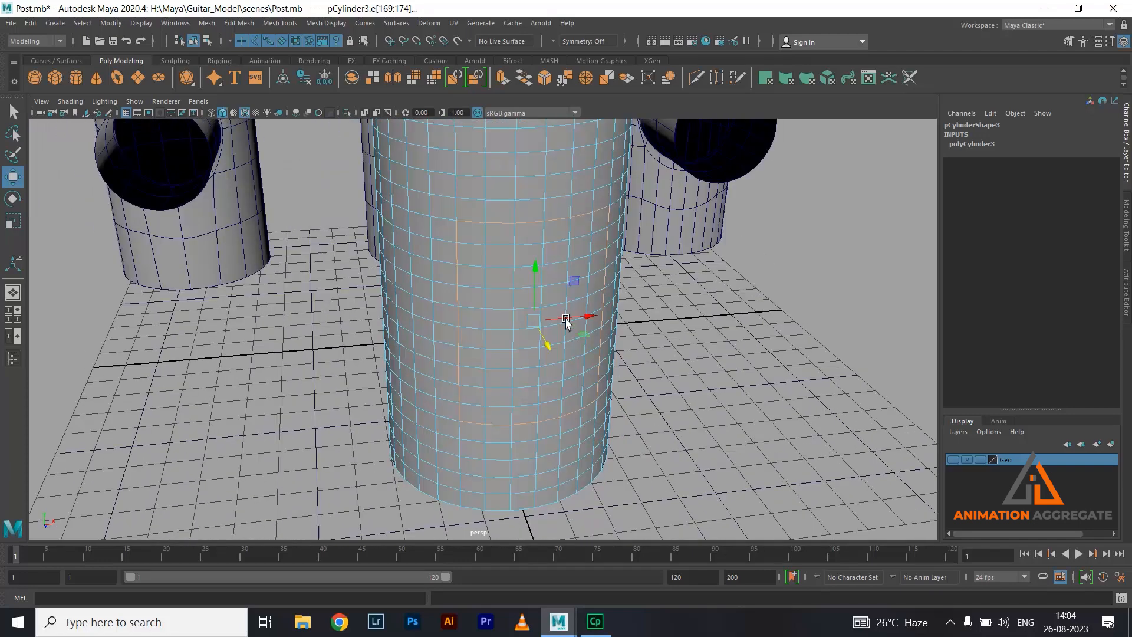
right_click(555, 228, "shift")
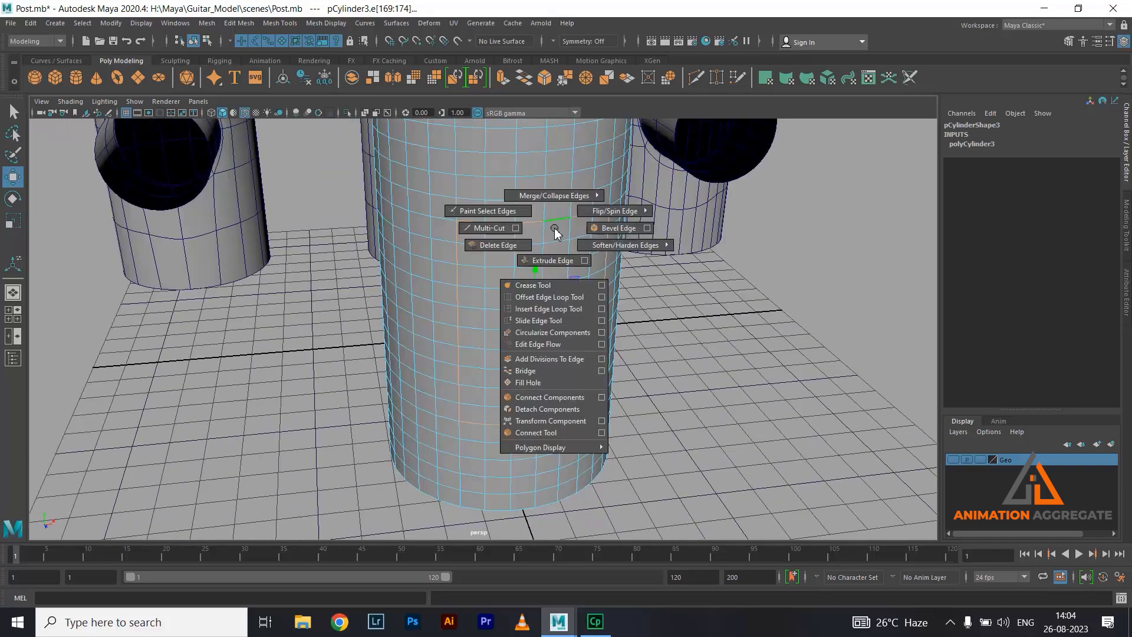
left_click(563, 409)
- Separate the cylinder into its disconnected pieces and delete the rectangular front patch, leaving an opening
right_click_drag(535, 208, 570, 193)
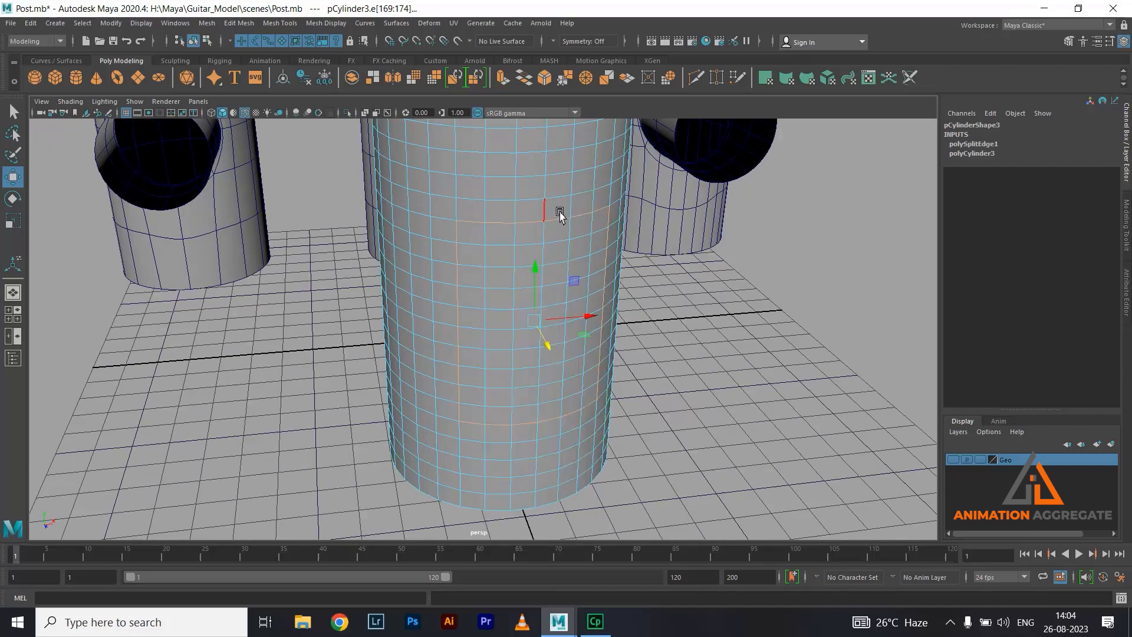
mouse_move(547, 282)
left_mouse_down("alt")
mouse_move(555, 272)
mouse_move(526, 285)
left_mouse_up("alt")
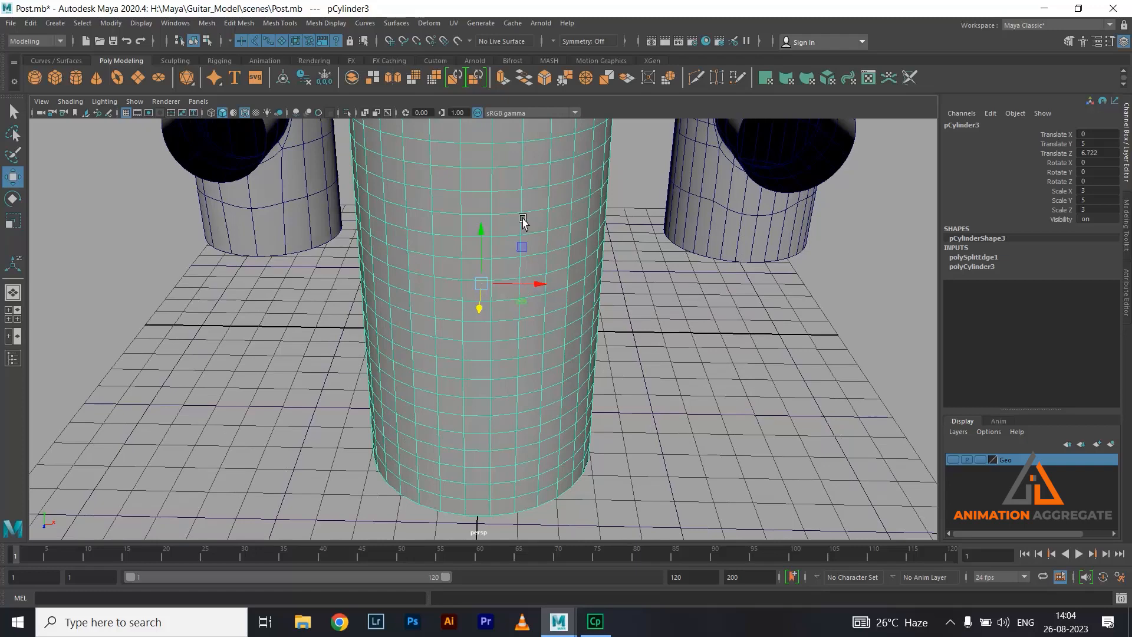
left_click(207, 22)
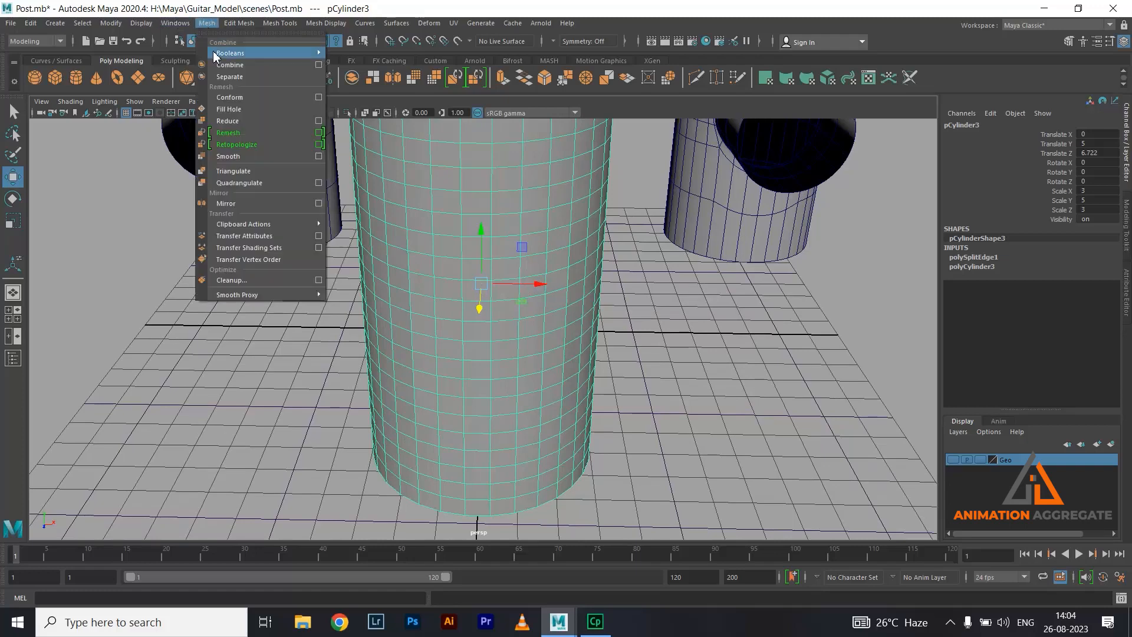
left_click(233, 63)
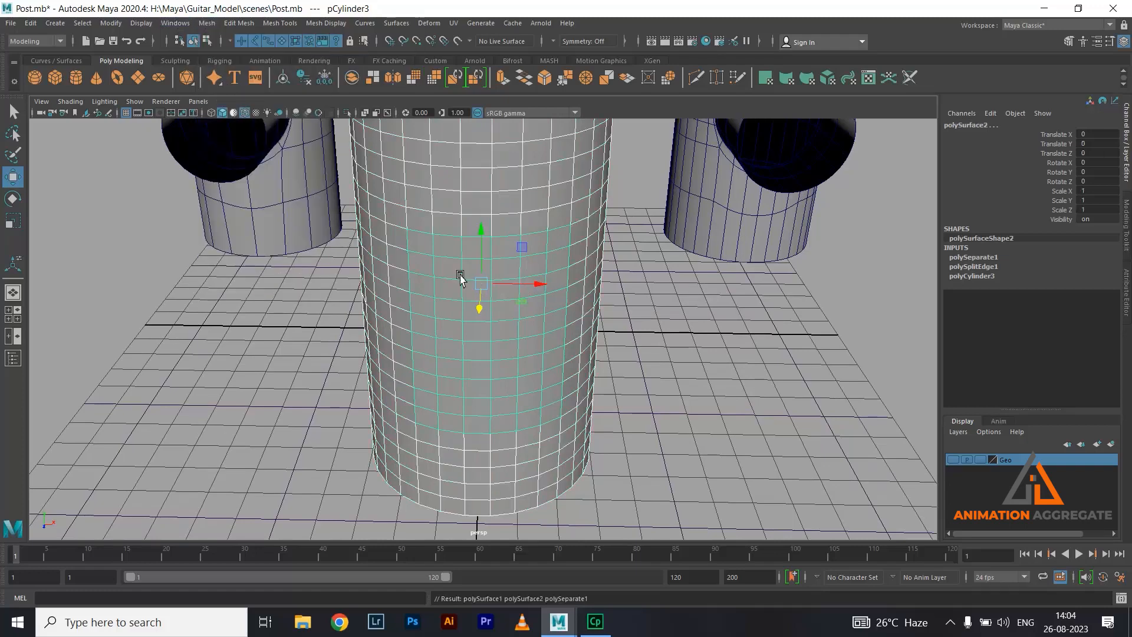
left_click(527, 357)
key("Delete")
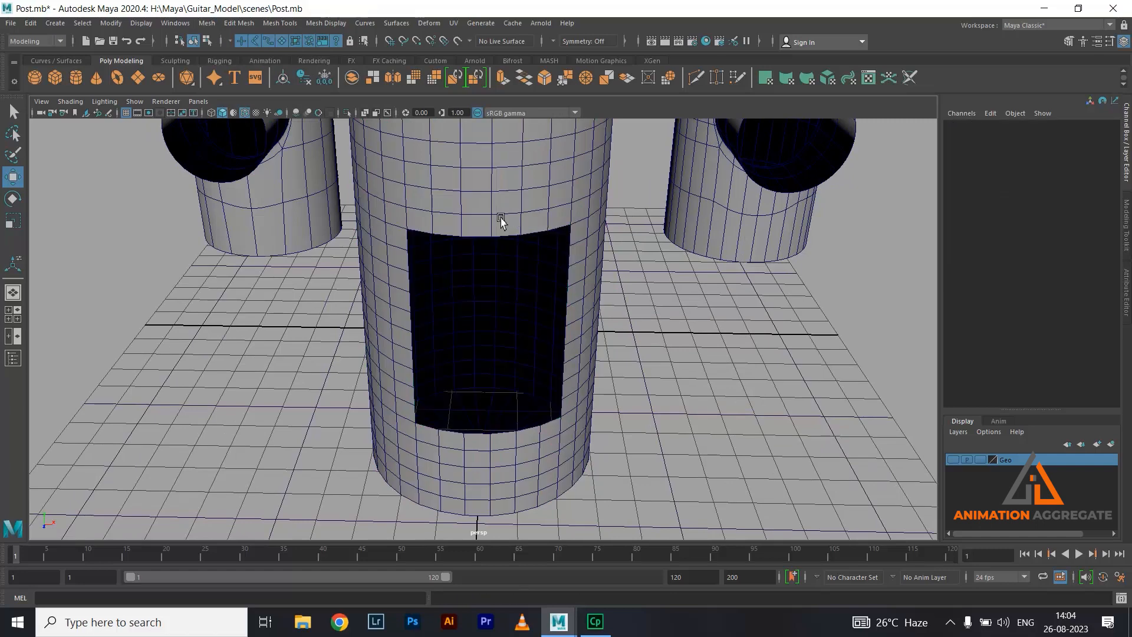
- Extrude the opening's border edges and move them straight back along Z to form inner walls
left_click_drag(501, 218, 498, 174, "alt")
right_click_drag(497, 175, 576, 263, "alt")
left_click_drag(576, 263, 594, 267, "alt")
right_click_drag(594, 267, 543, 147, "alt")
double_click(505, 197)
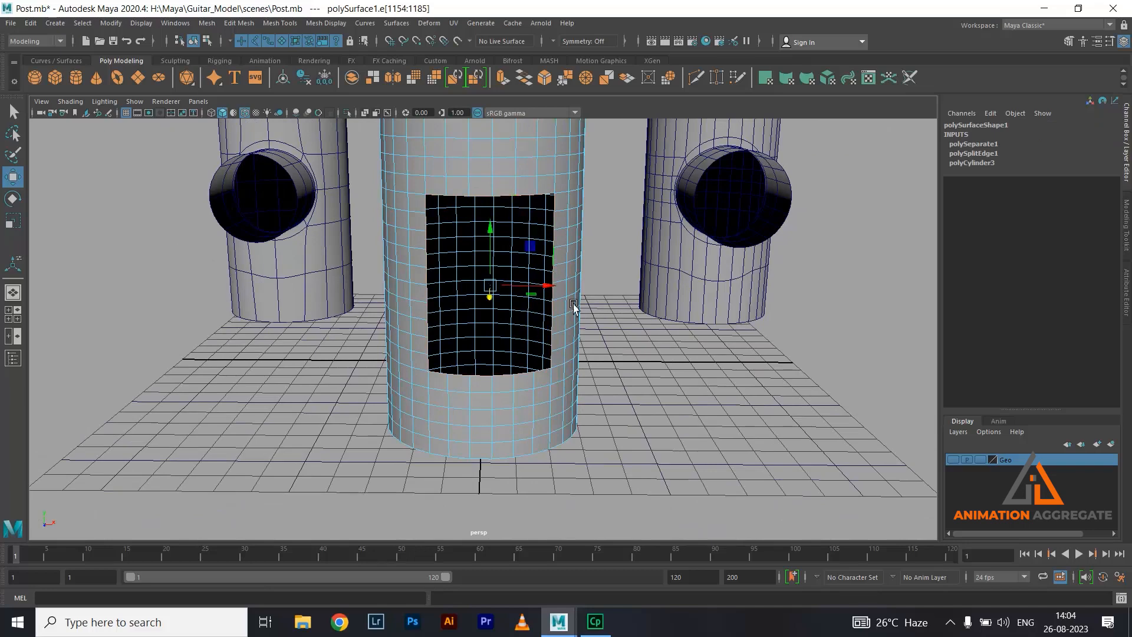
right_click_drag(613, 248, 596, 278, "shift")
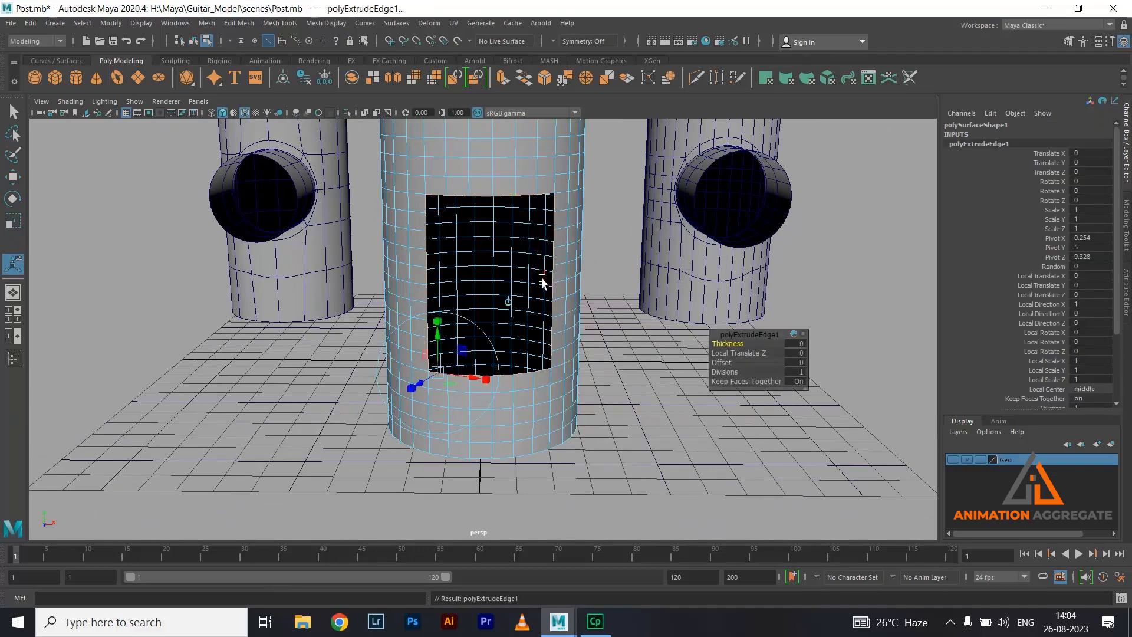
key("w")
left_click_drag(529, 326, 462, 316, "alt")
right_click_drag(461, 317, 498, 341, "alt")
left_click_drag(498, 341, 609, 313, "alt")
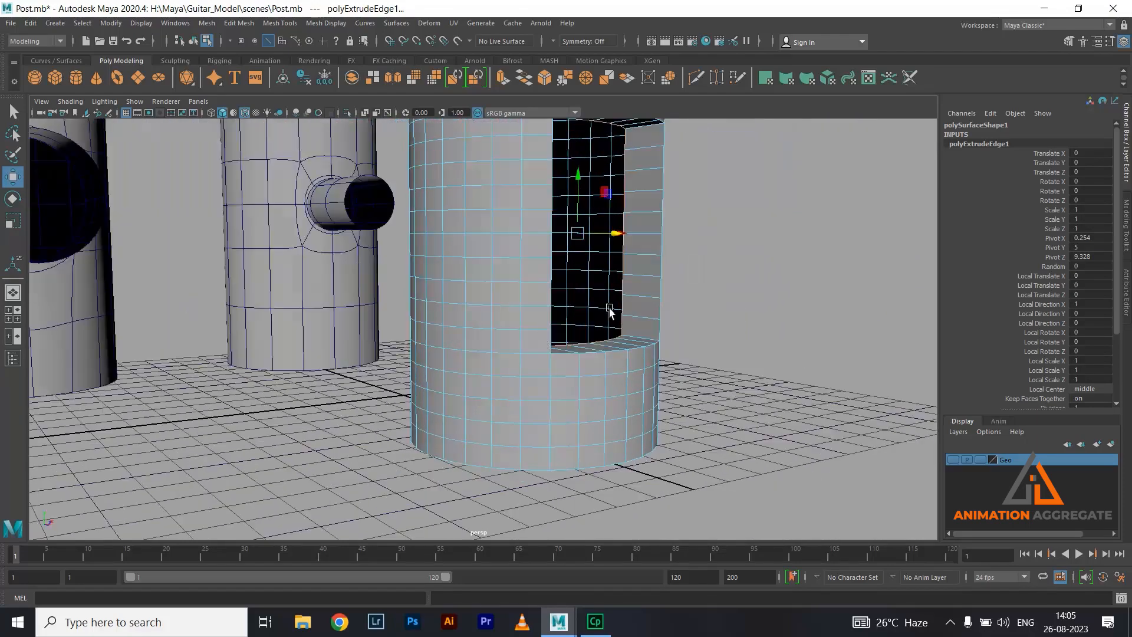
middle_click_drag(609, 313, 574, 360, "alt")
left_click_drag(573, 359, 385, 232, "alt")
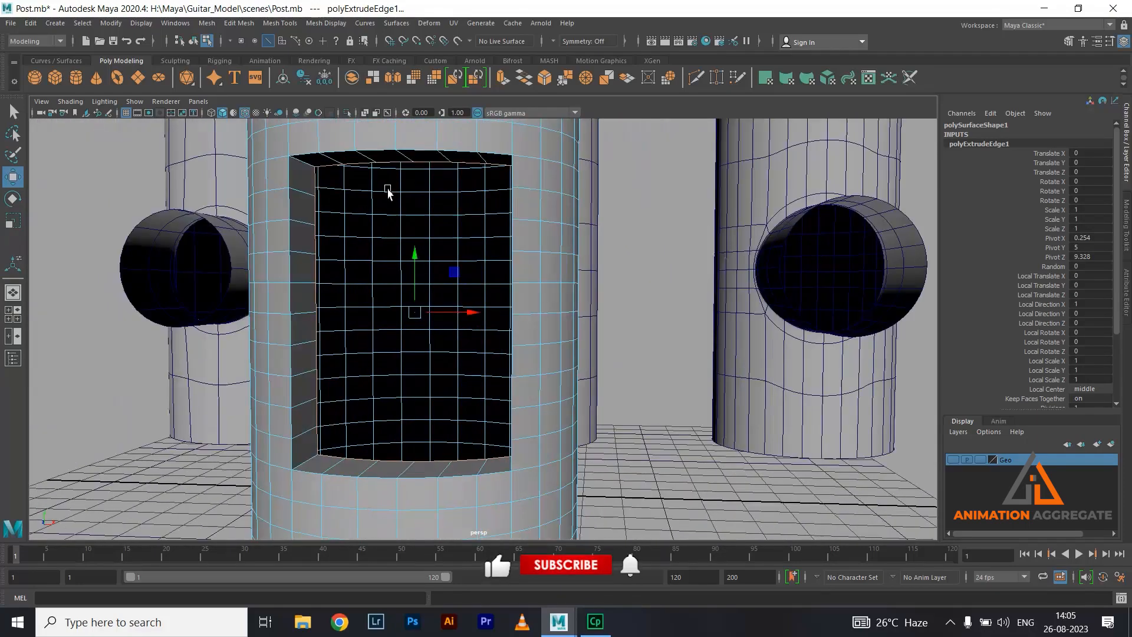
- Insert an edge loop around the opening's inner walls, close to the outer rim
middle_click_drag(389, 193, 462, 328, "alt")
left_click_drag(462, 328, 413, 295, "alt")
right_click_drag(413, 294, 450, 323, "alt")
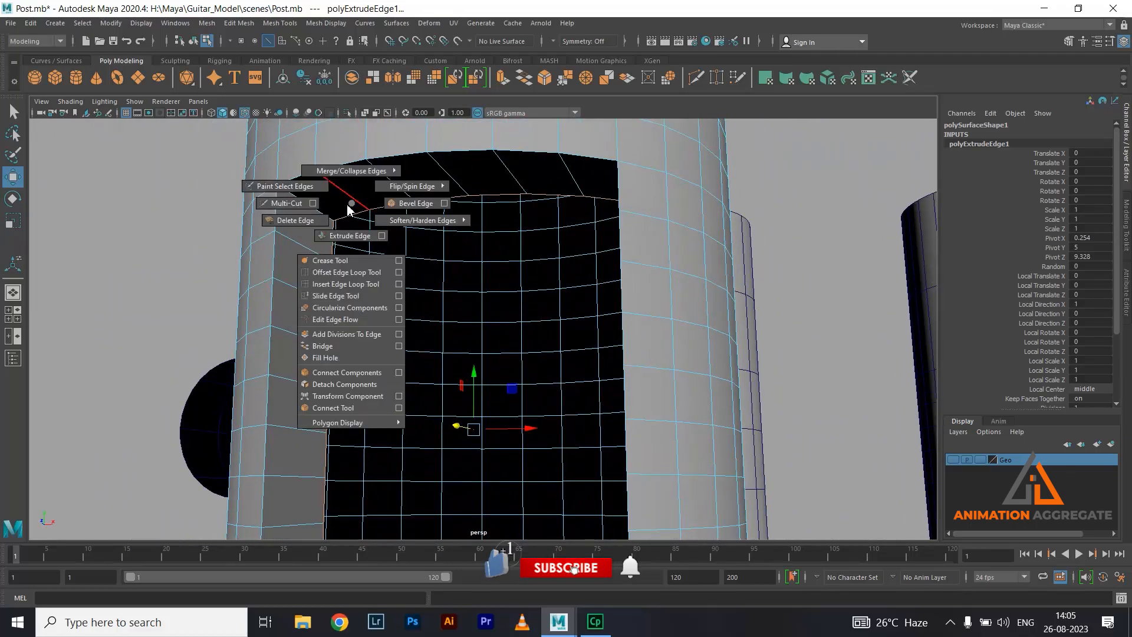
right_click_drag(352, 203, 297, 197, "shift")
left_click(283, 195)
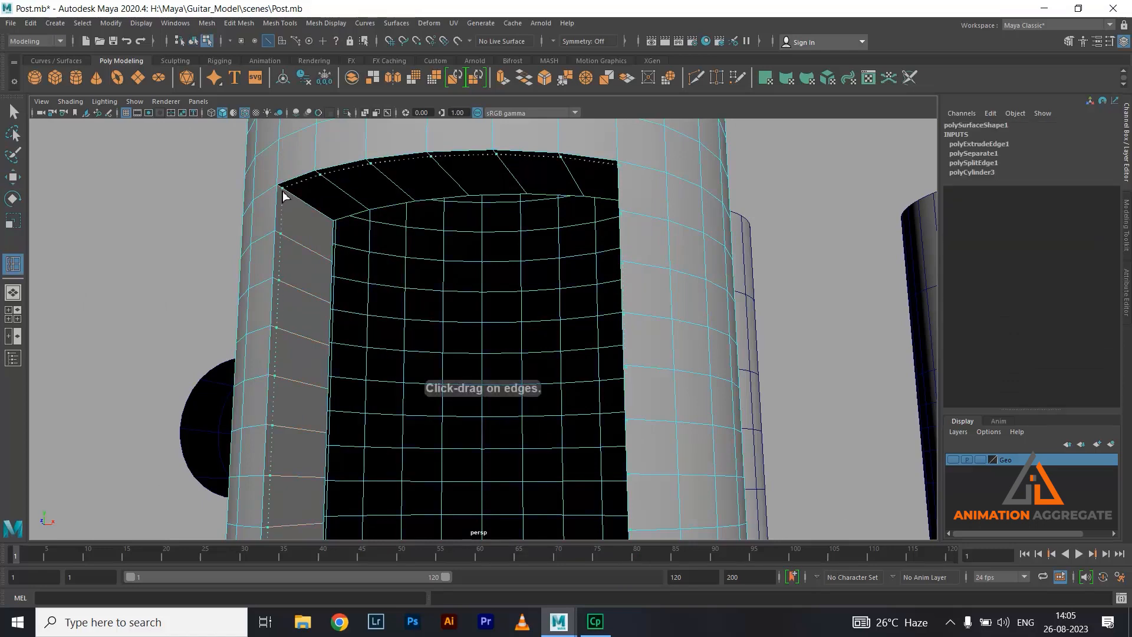
left_click_drag(281, 192, 281, 193)
left_click_drag(271, 250, 351, 223, "alt")
middle_click_drag(352, 223, 348, 316, "alt")
right_click_drag(325, 348, 389, 366, "alt")
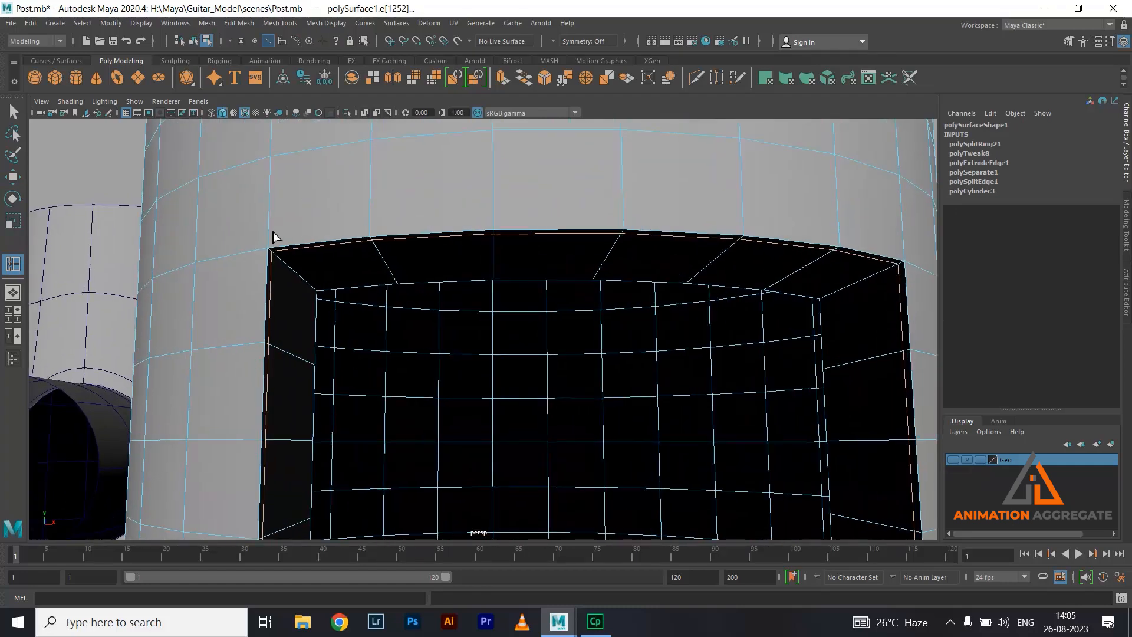
- Insert horizontal edge loops around the cylinder just above and just below the opening's upper edge
key("3")
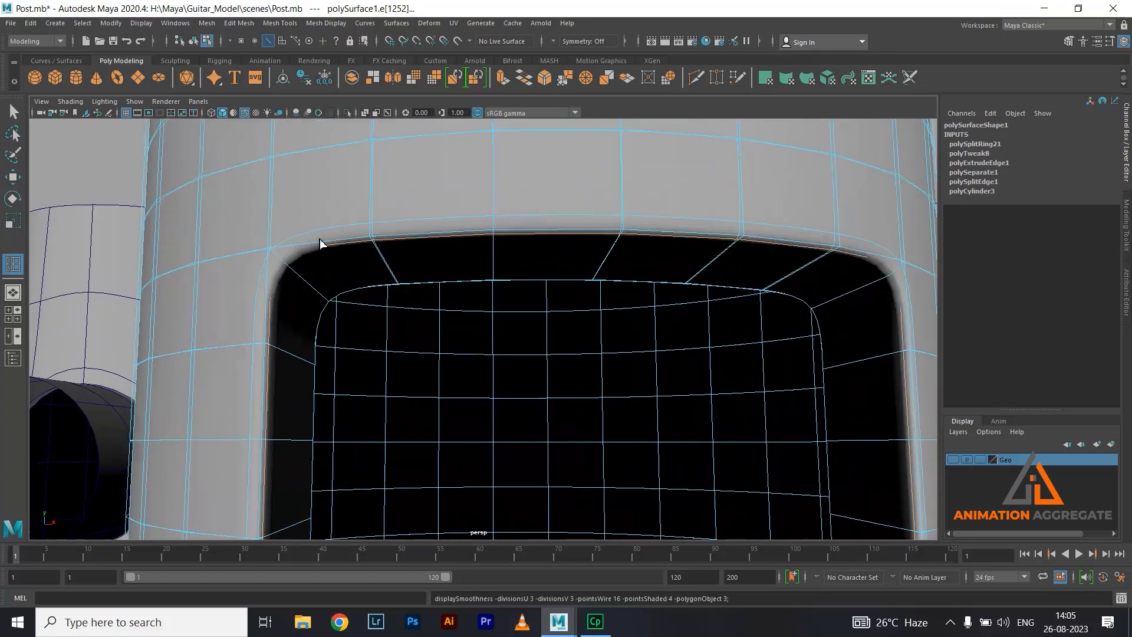
key("1")
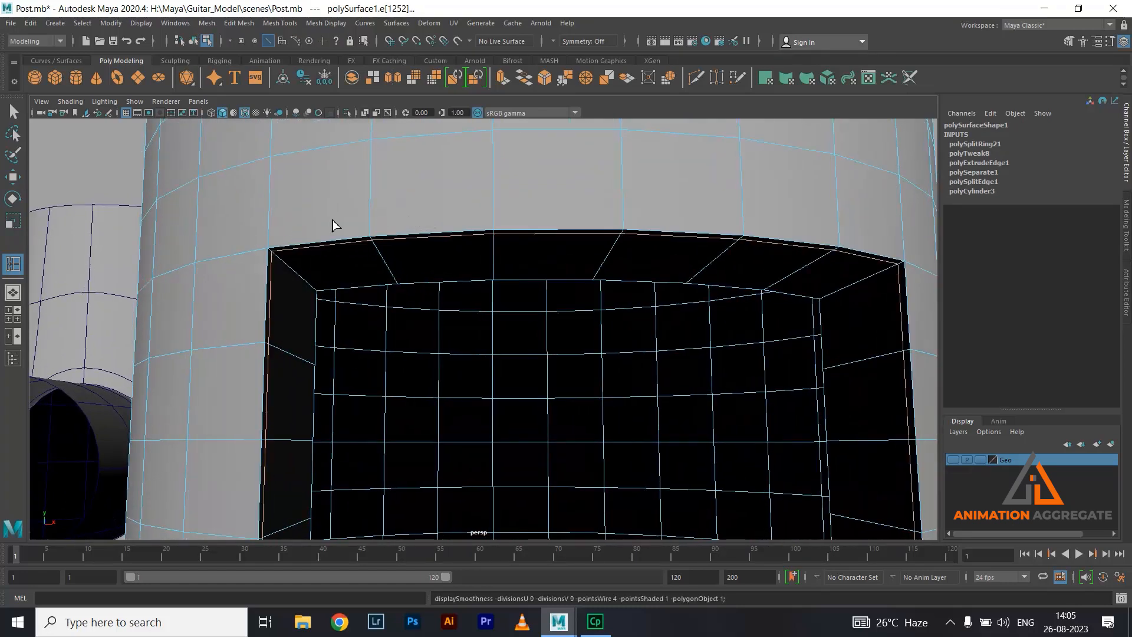
left_click_drag(370, 217, 375, 232)
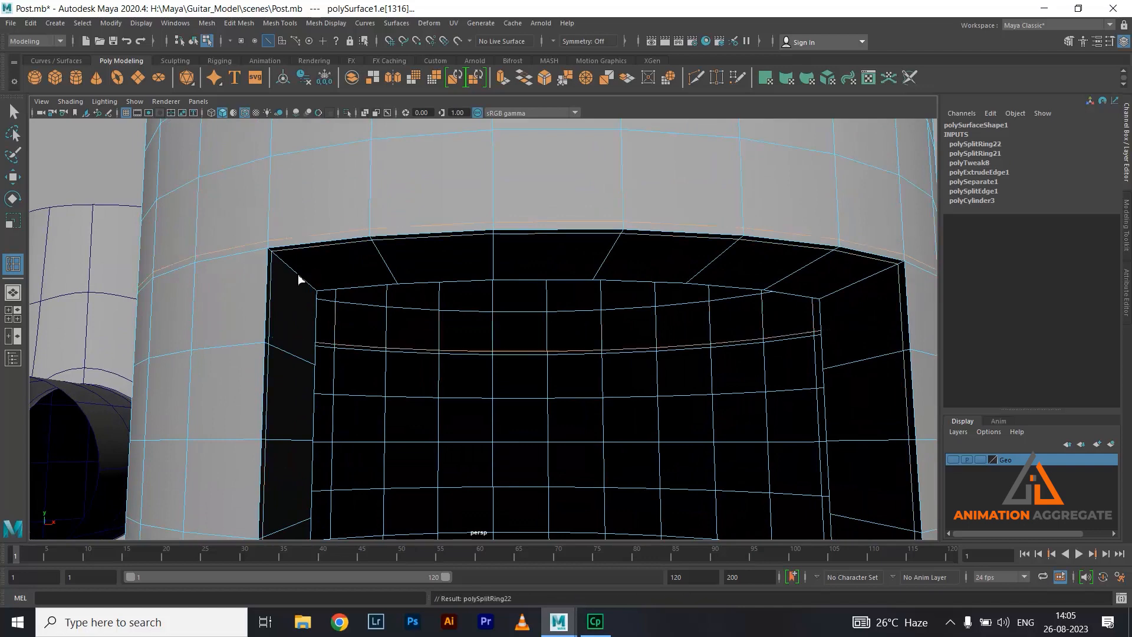
left_click_drag(290, 278, 280, 272, "alt")
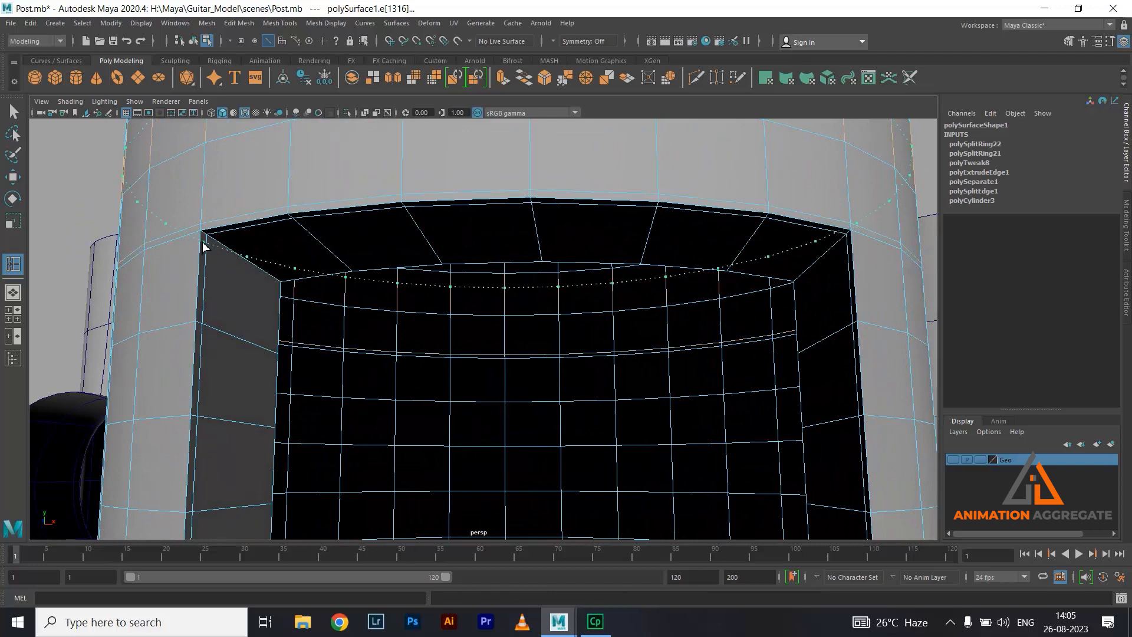
key("ctrl+z")
left_click(210, 249)
- Insert horizontal edge loops around the cylinder just below and just above the opening's lower edge
scroll(288, 231, "down", 3)
left_click_drag(700, 317, 613, 270, "alt")
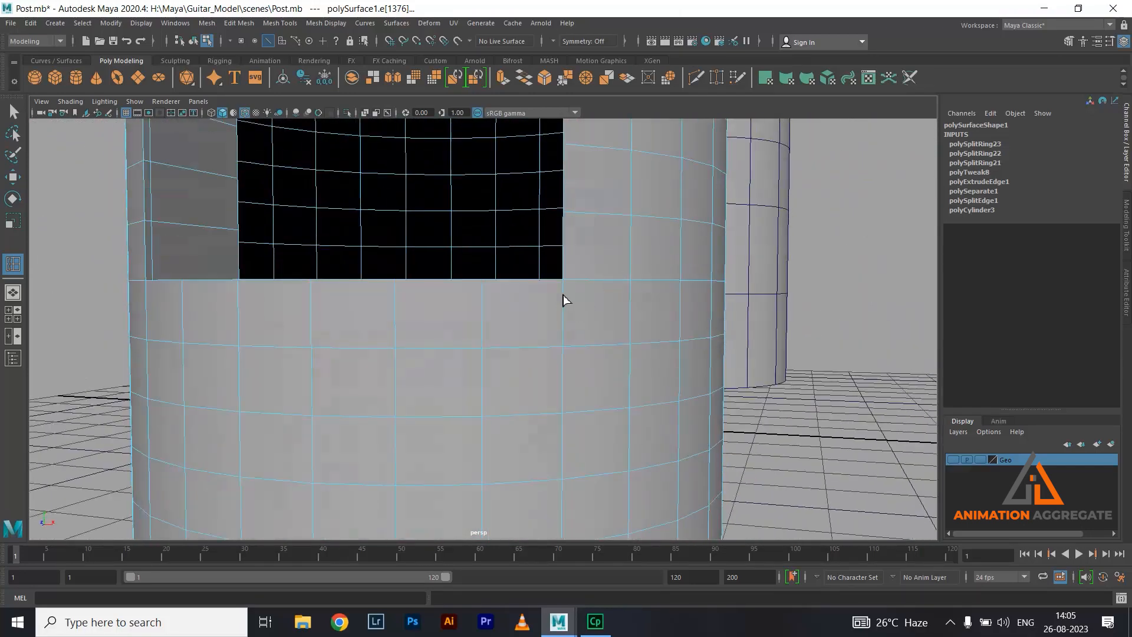
left_click(565, 291)
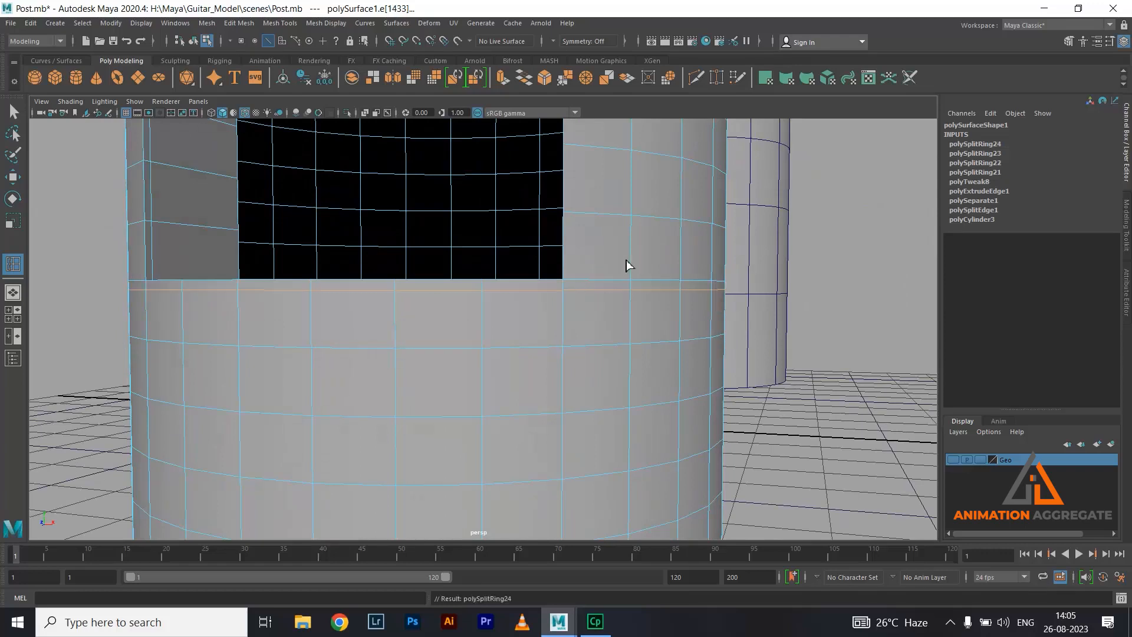
left_click(565, 272)
- Return to object mode, deselect the cylinder and examine the loops around its opening
left_click_drag(652, 203, 640, 293, "alt")
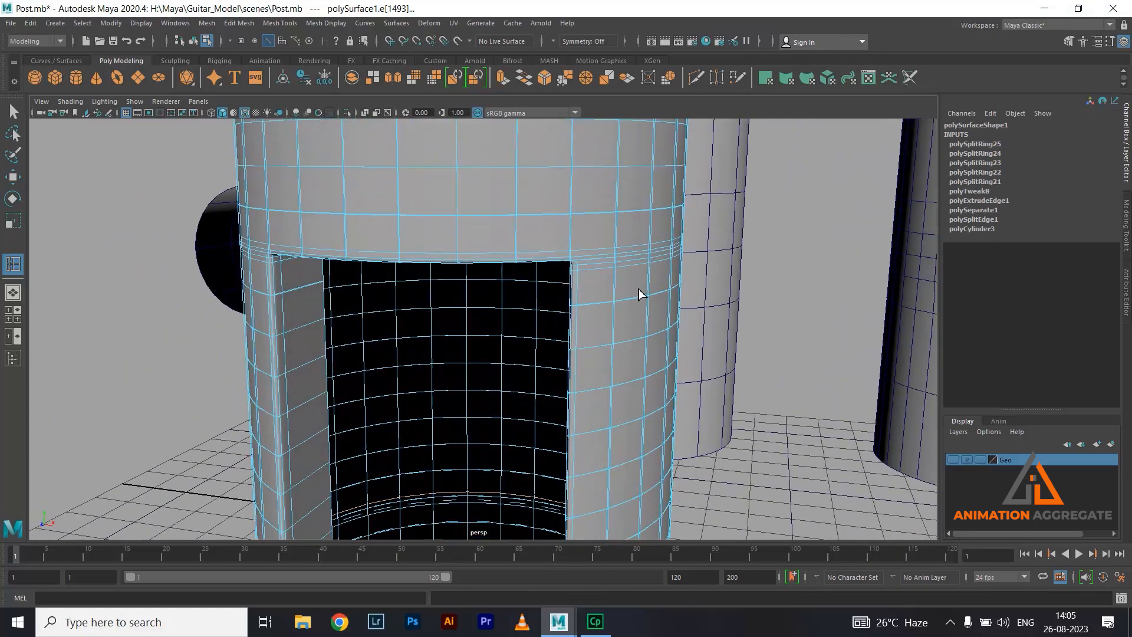
right_click_drag(590, 236, 639, 200)
key("w")
left_click(641, 267)
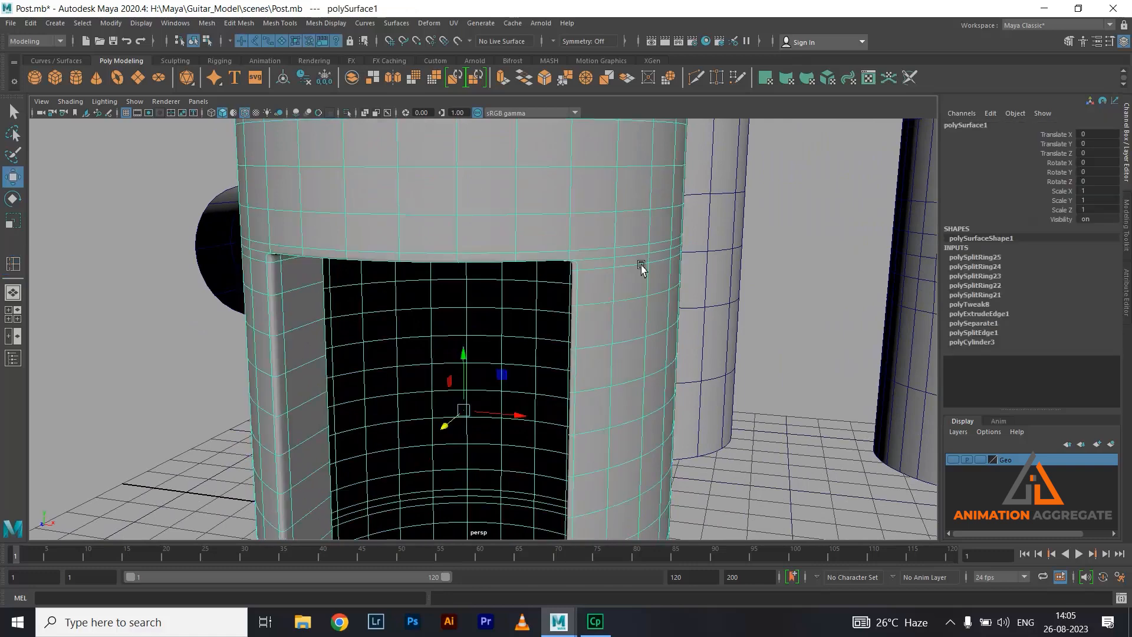
left_click_drag(640, 267, 675, 297, "alt")
scroll(476, 382, "down", 5)
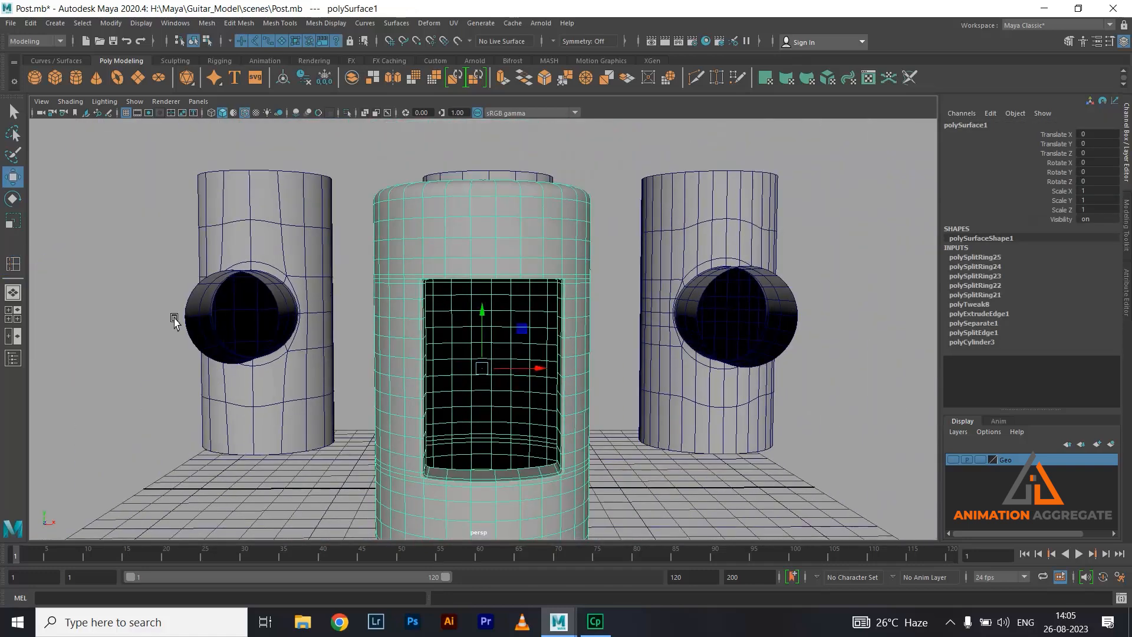
left_click(151, 291)
left_click_drag(534, 288, 442, 266, "alt")
scroll(513, 406, "up", 5)
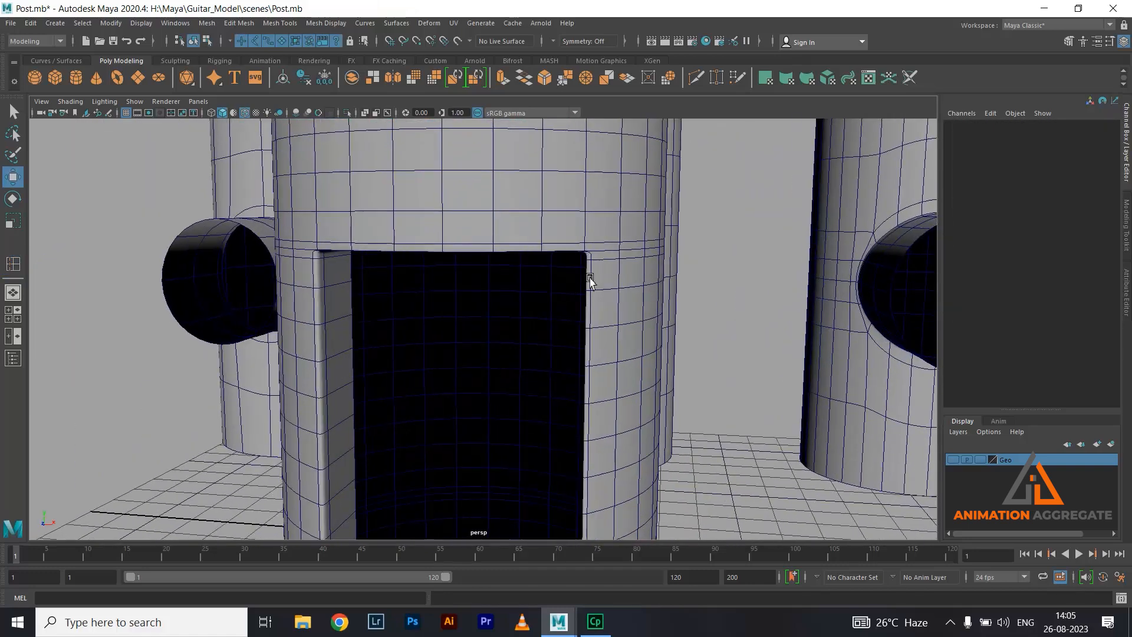
- Try adding vertical edge loops on both sides of the opening's right edge with the Insert Edge Loop tool
middle_click_drag(612, 262, 565, 246, "alt")
right_click_drag(577, 327, 604, 426, "alt")
middle_click_drag(576, 200, 543, 235, "alt")
right_click_drag(528, 194, 500, 208)
right_click(571, 193, "shift")
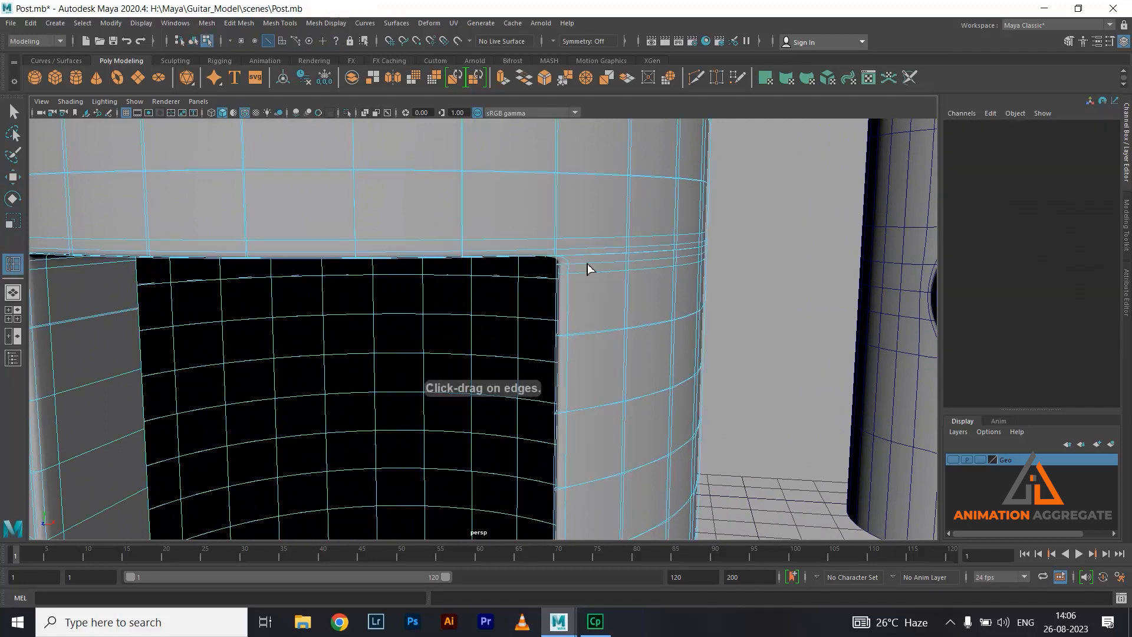
left_click_drag(587, 263, 575, 270)
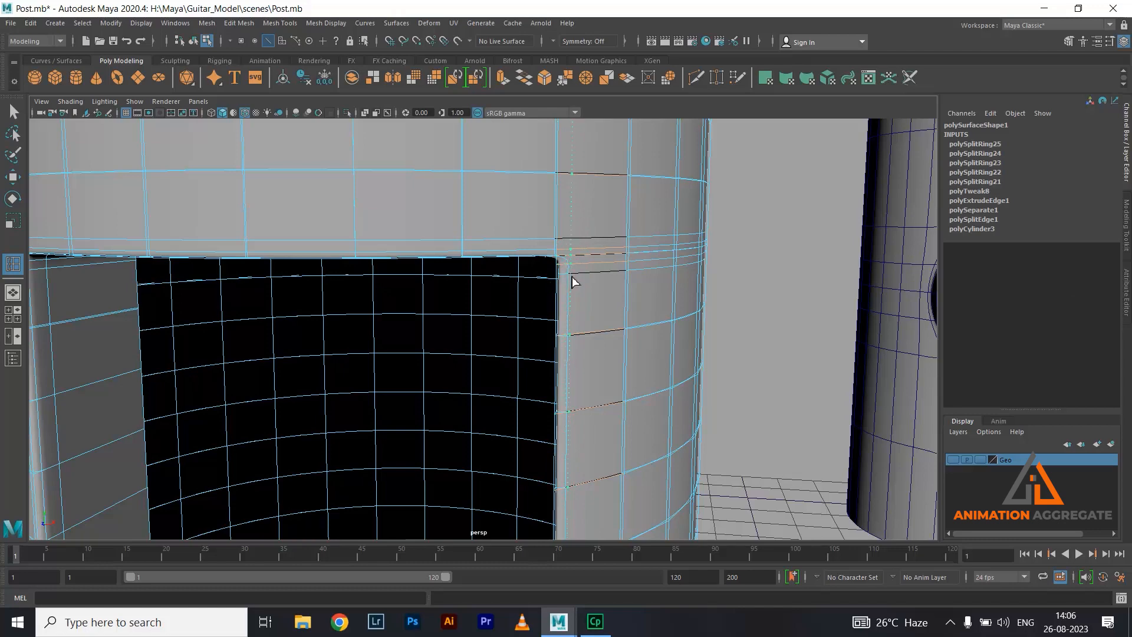
left_click_drag(572, 277, 536, 258)
left_click_drag(617, 278, 599, 283, "alt")
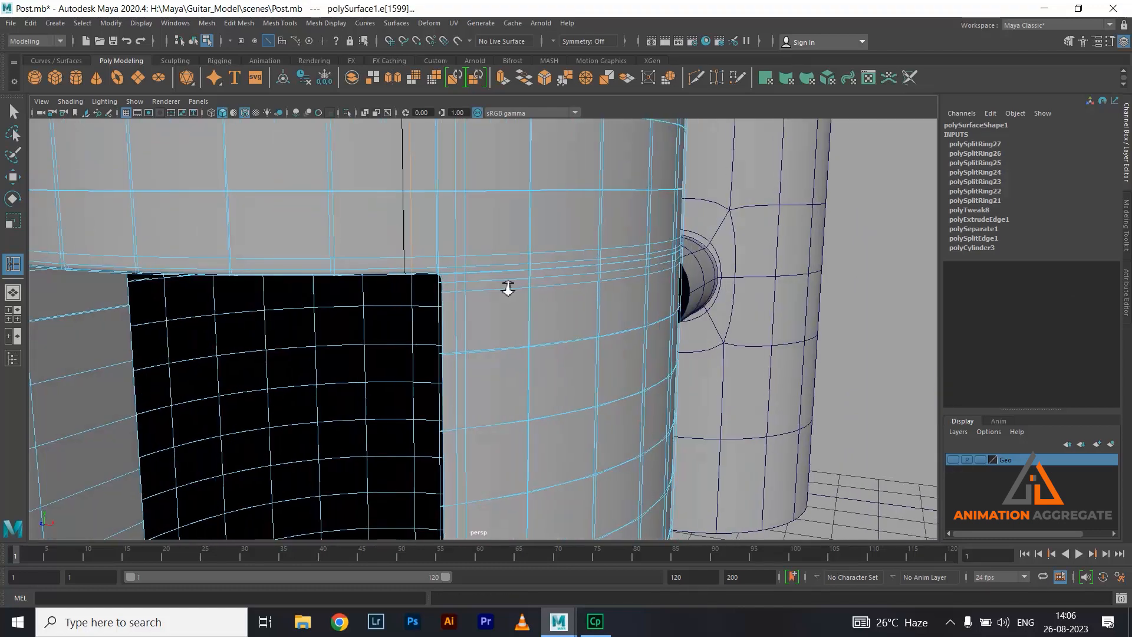
right_click_drag(509, 288, 515, 299, "alt")
key("1")
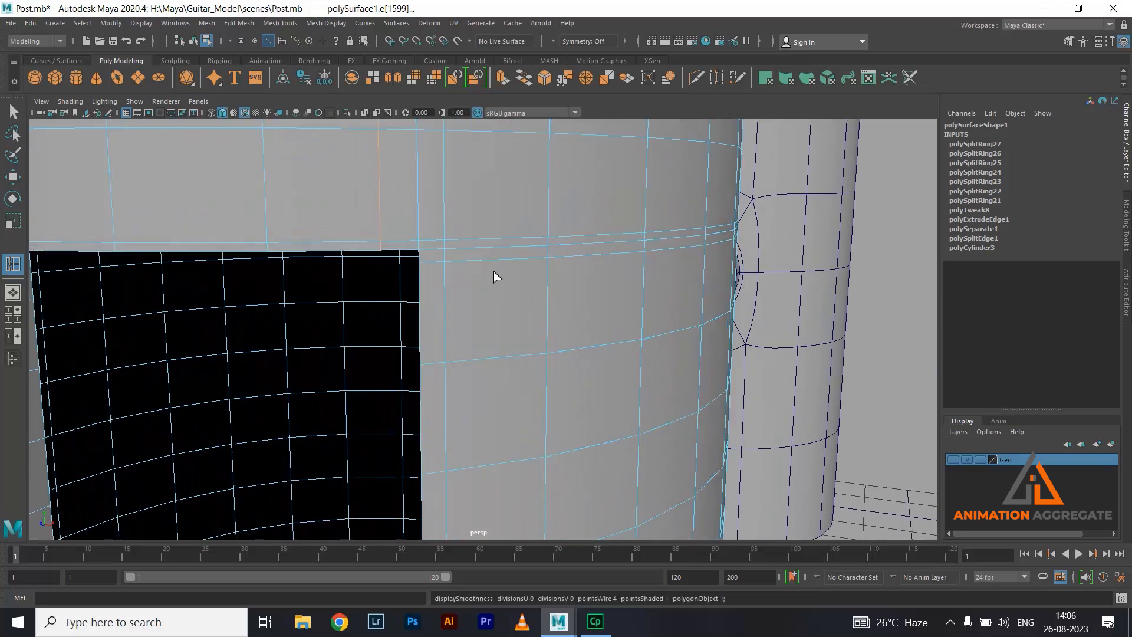
key("ctrl+z")
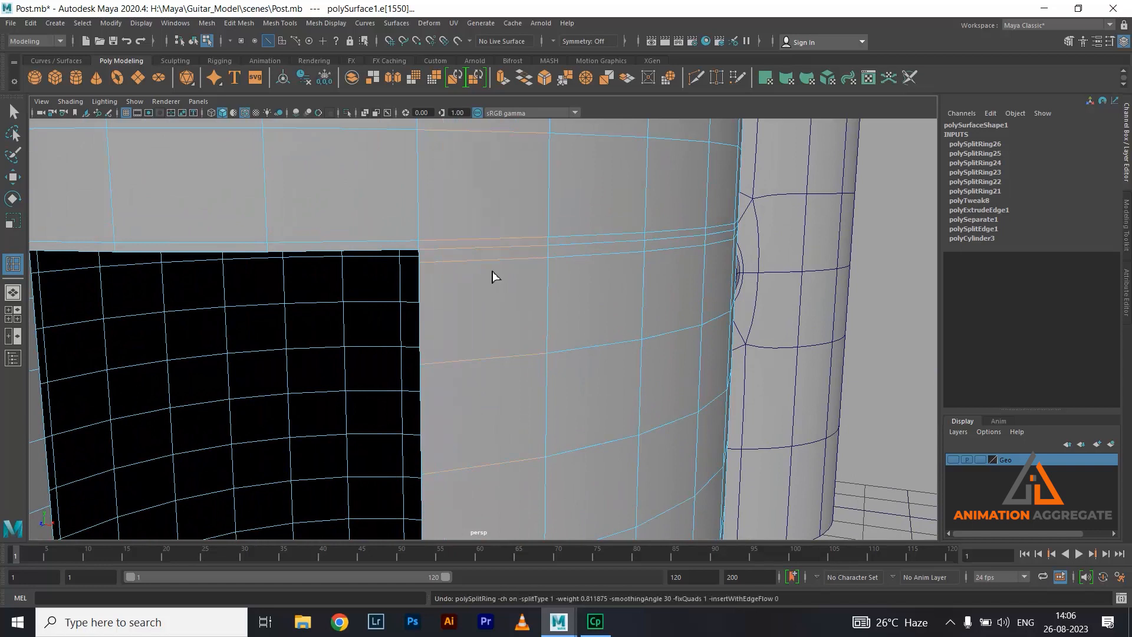
key("ctrl+z")
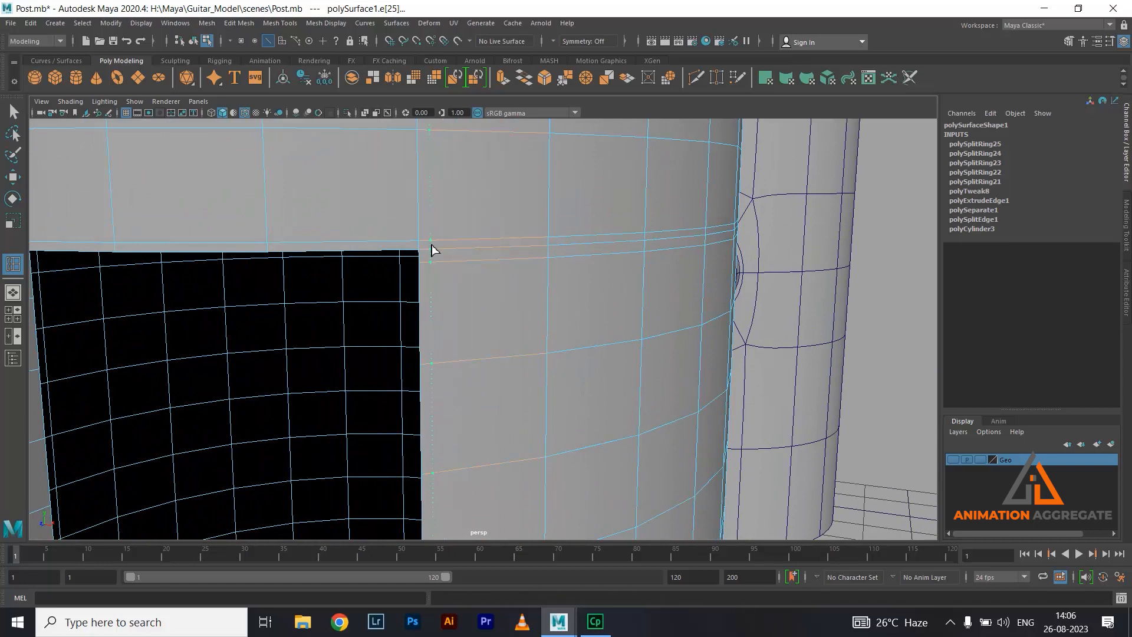
- Insert vertical edge loops tightly on both sides of the opening's right edge, and return to object mode
left_click(431, 245)
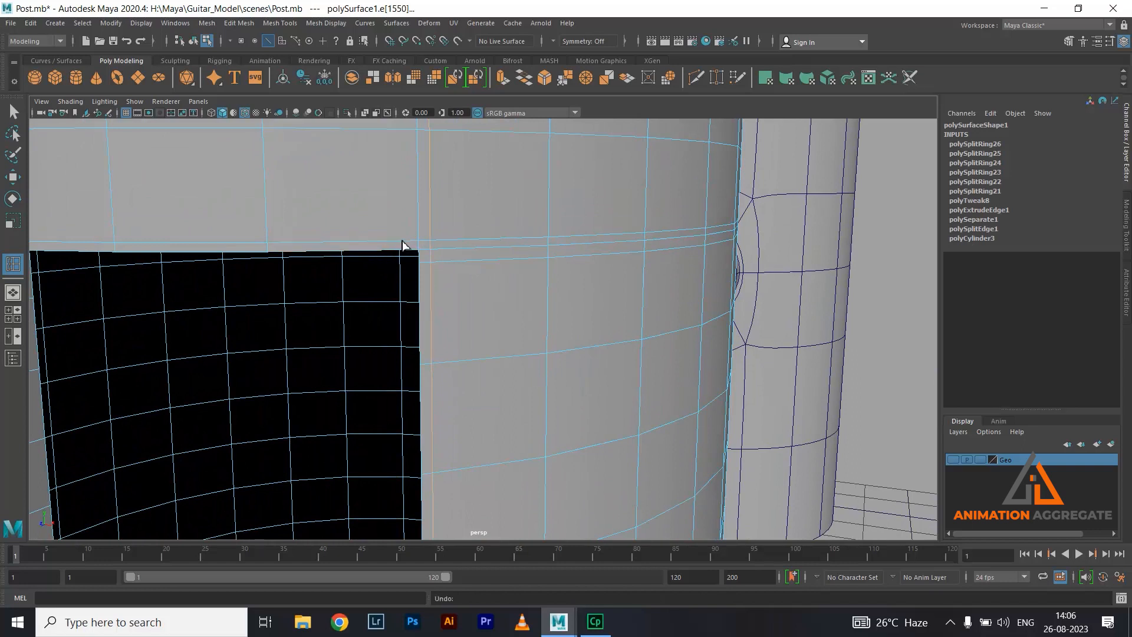
right_click_drag(402, 230, 395, 257, "shift")
left_click(410, 253)
left_click_drag(409, 253, 481, 272, "alt")
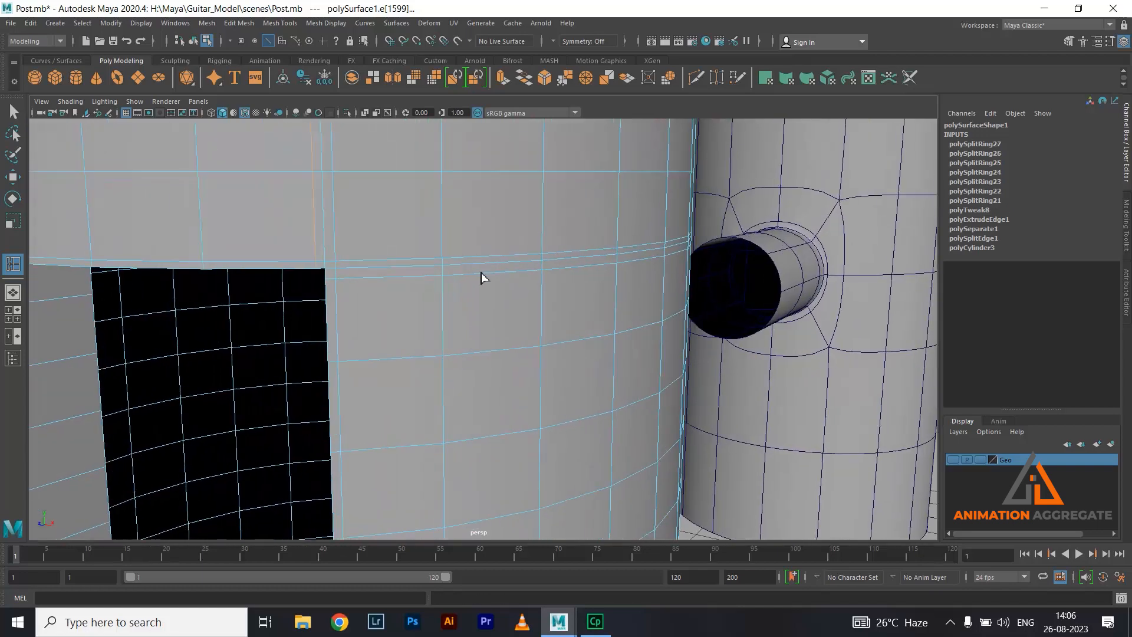
right_click_drag(481, 272, 536, 234)
key("w")
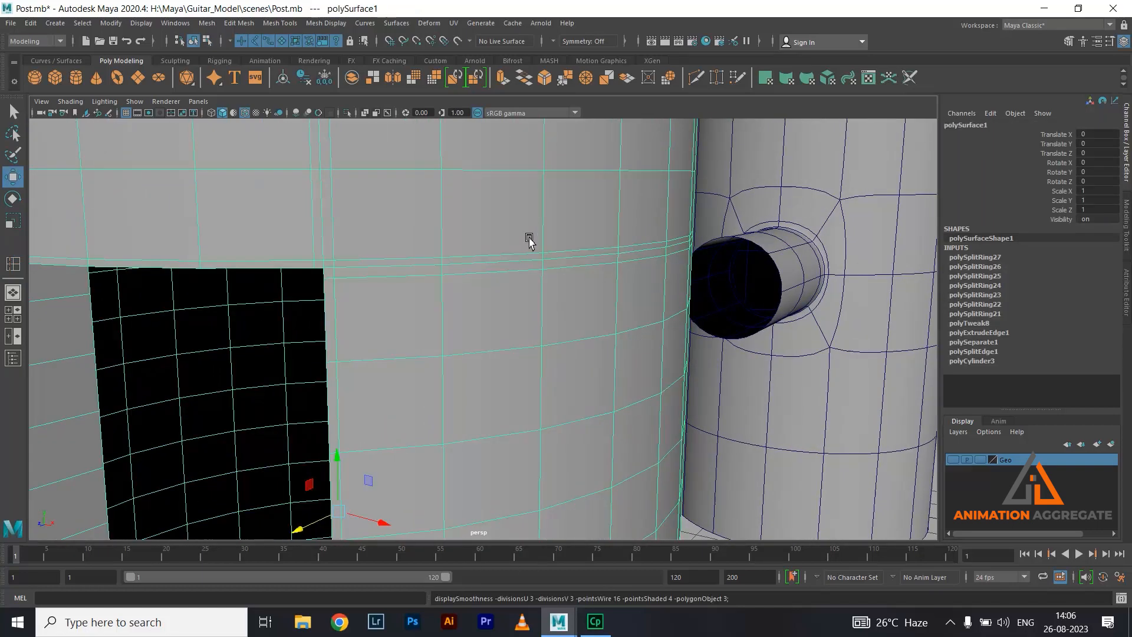
- Preview the cylinder smoothed with the shaded wireframe hidden, and examine the surface around the opening's right corner
key("3")
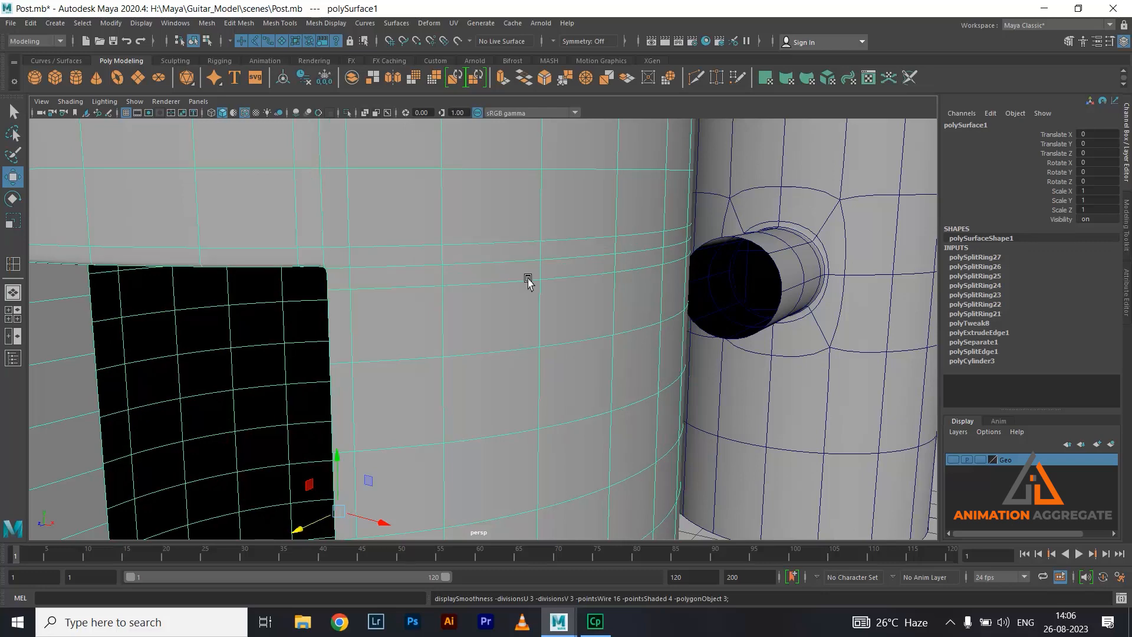
right_click_drag(563, 362, 457, 241, "alt")
left_click(107, 304)
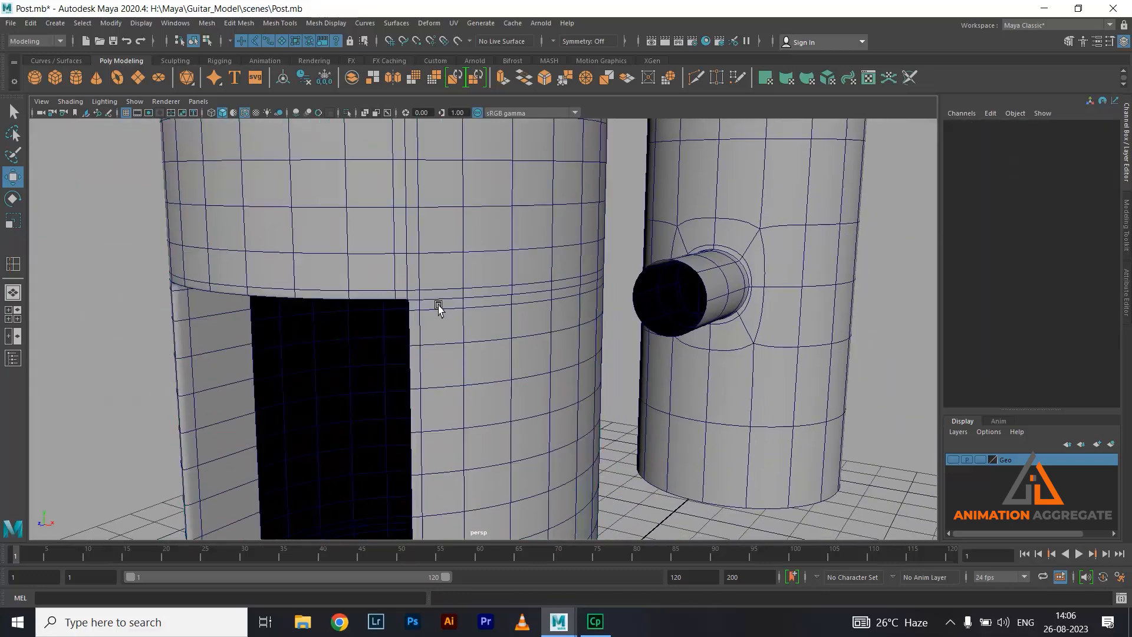
left_click_drag(440, 308, 331, 295, "alt")
key("alt+5")
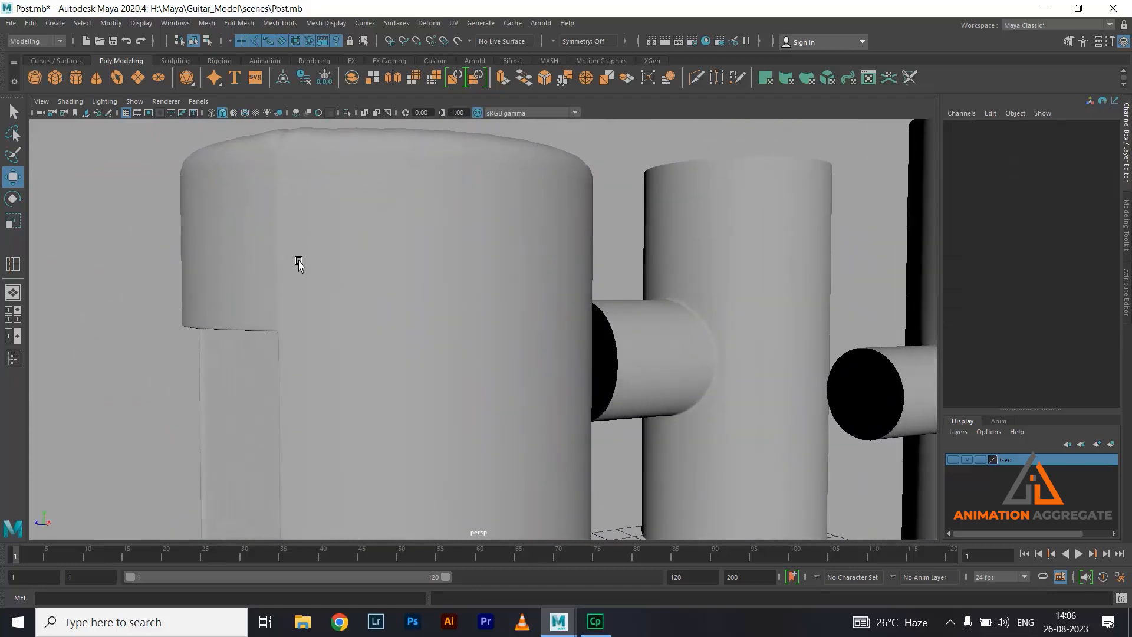
left_click_drag(299, 260, 386, 287, "alt")
- Try Edit Edge Flow on the vertical edge loop running up from the opening's right edge
left_click(389, 243)
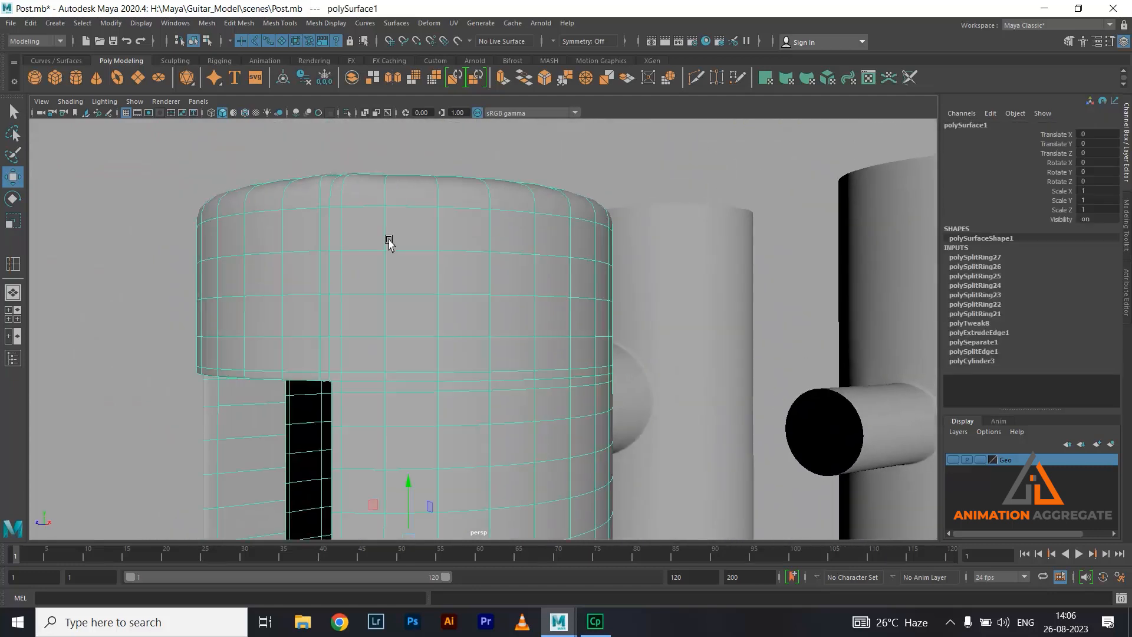
right_click_drag(390, 246, 380, 212)
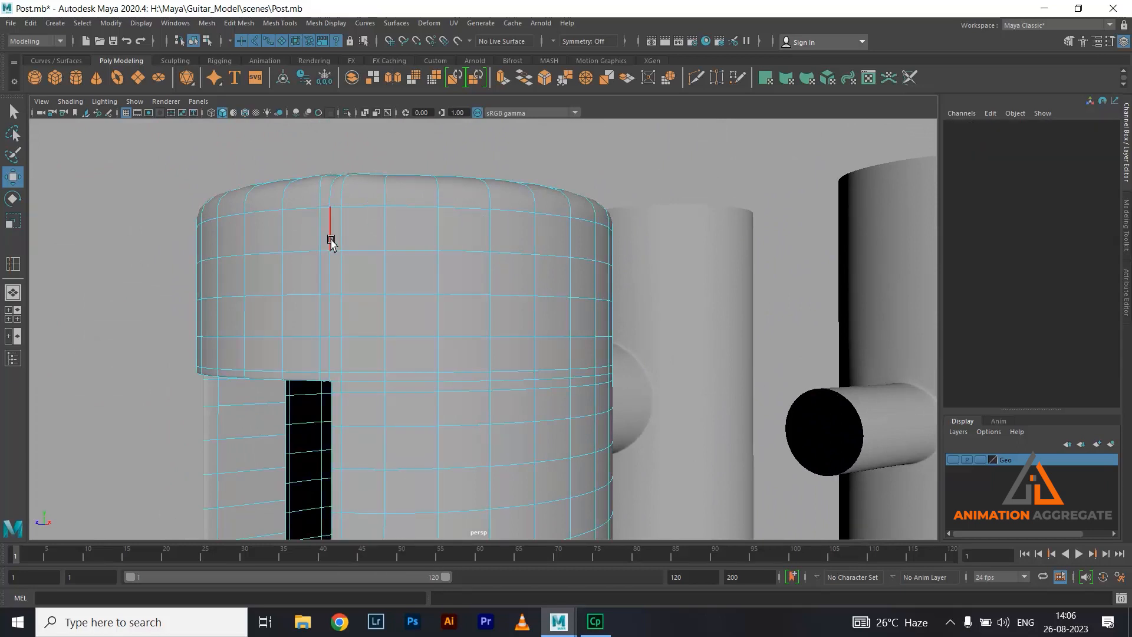
left_click(344, 258)
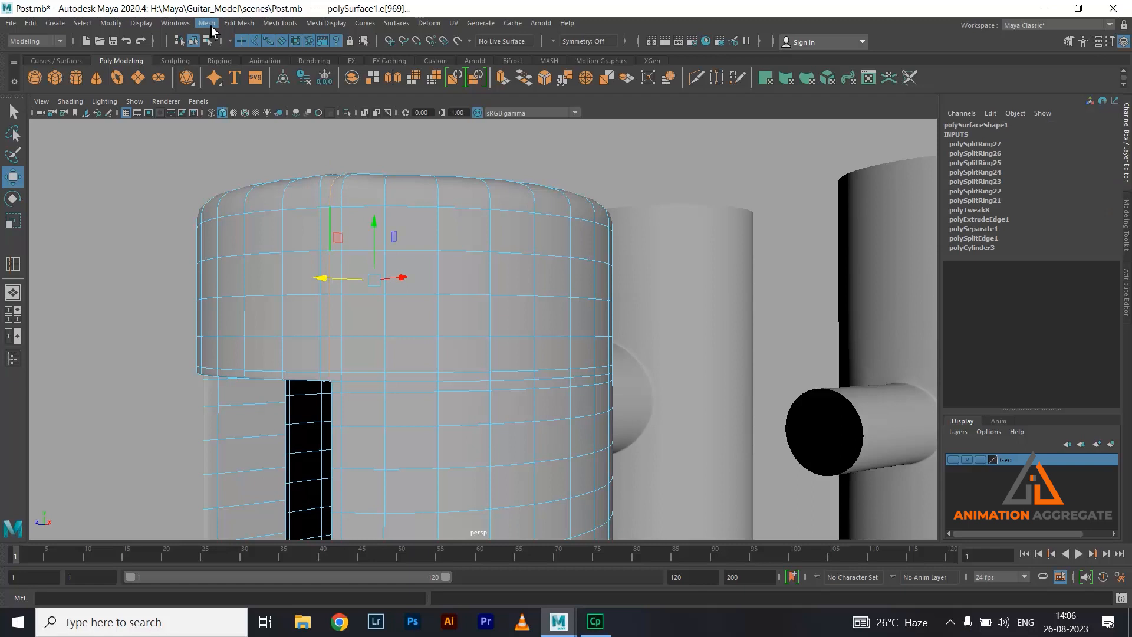
left_click(207, 24)
mouse_move(240, 26)
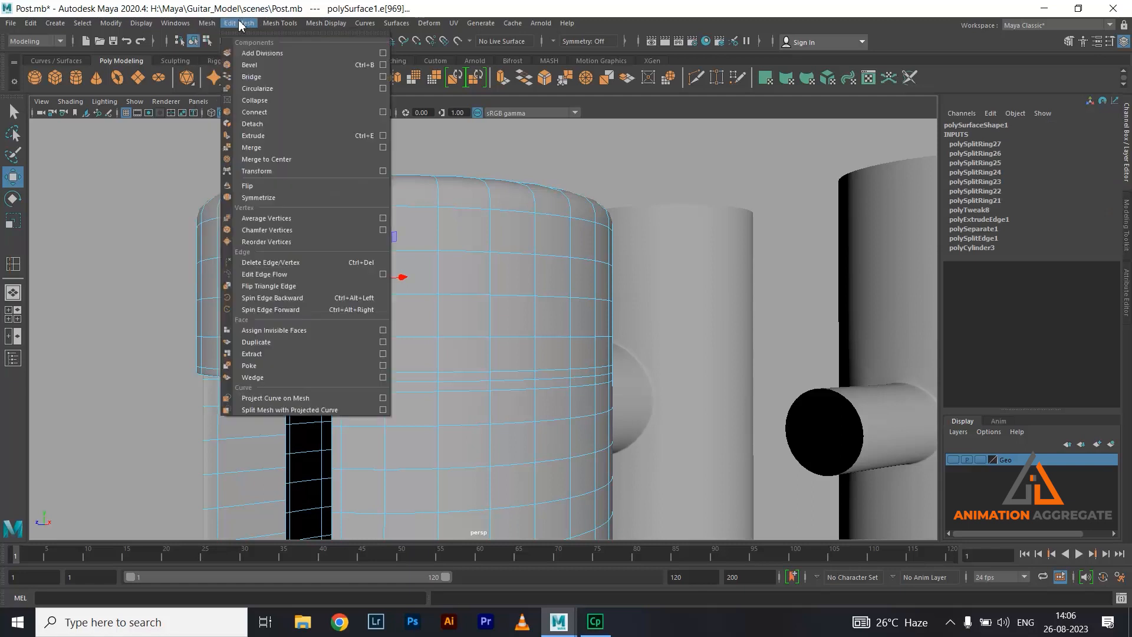
left_click(277, 275)
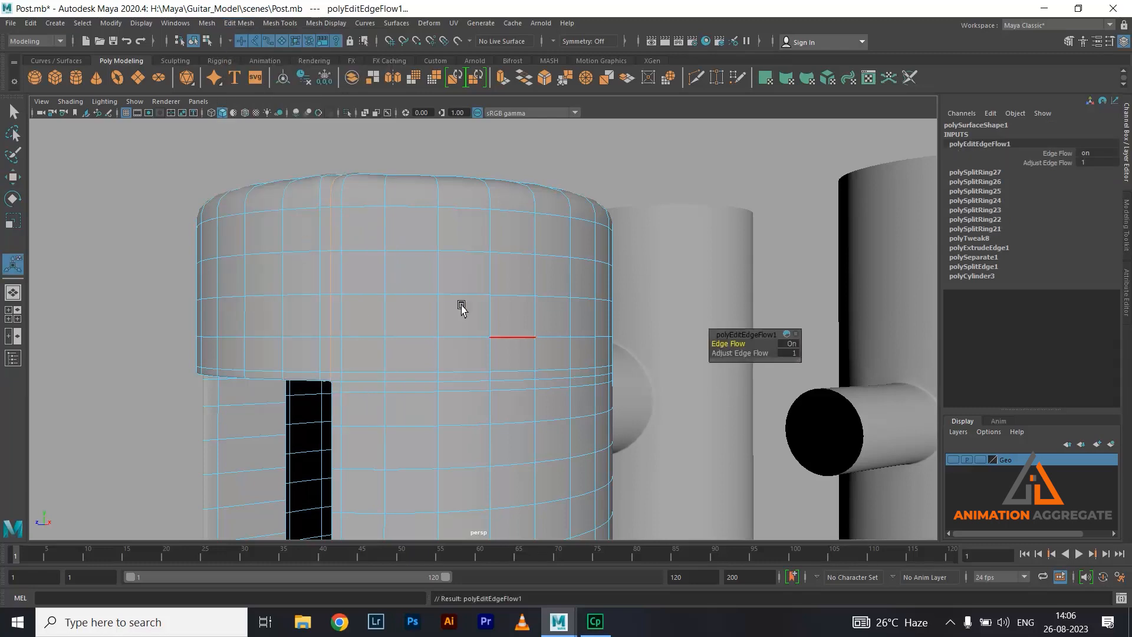
mouse_move(460, 308)
left_mouse_down("alt")
mouse_move(488, 288)
mouse_move(459, 328)
left_mouse_up("alt")
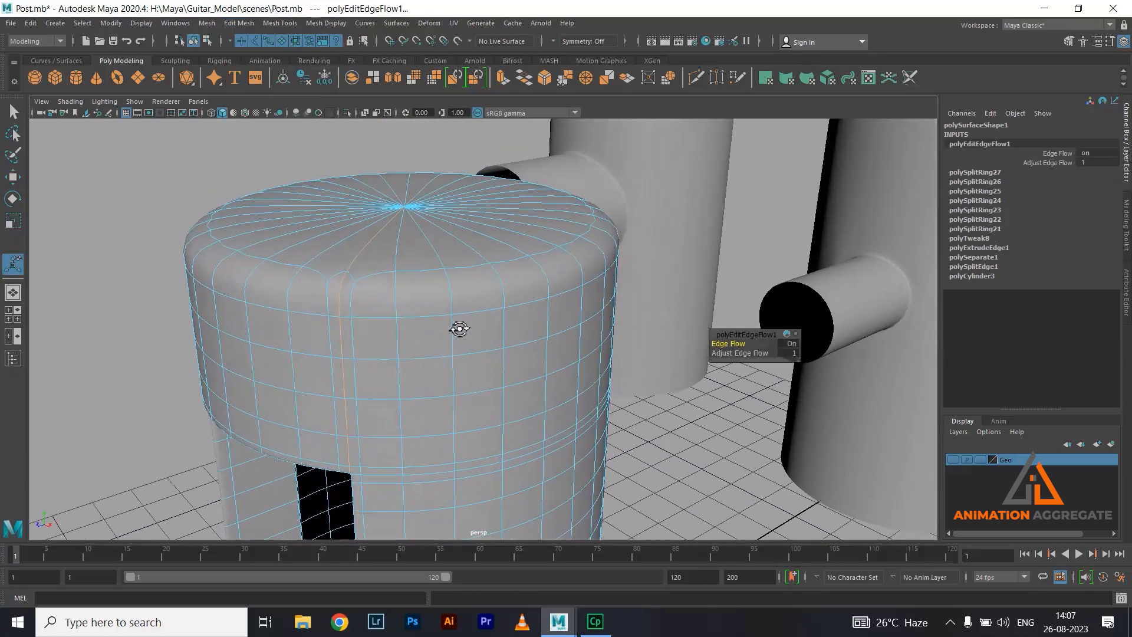
- Undo the edge flow adjustment and the edge loop selection
key("ctrl+z")
key("ctrl+z")
key("ctrl+z")
key("ctrl+z")
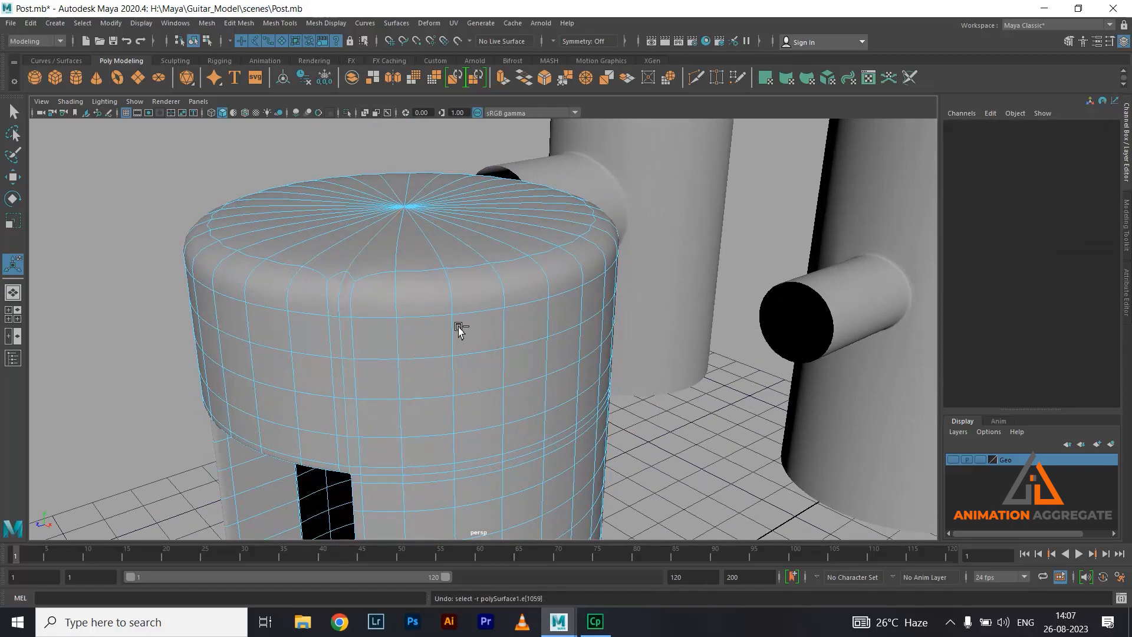
- Select the cylinder with the opening and turn off its smooth mesh preview
left_click_drag(370, 305, 396, 290, "alt")
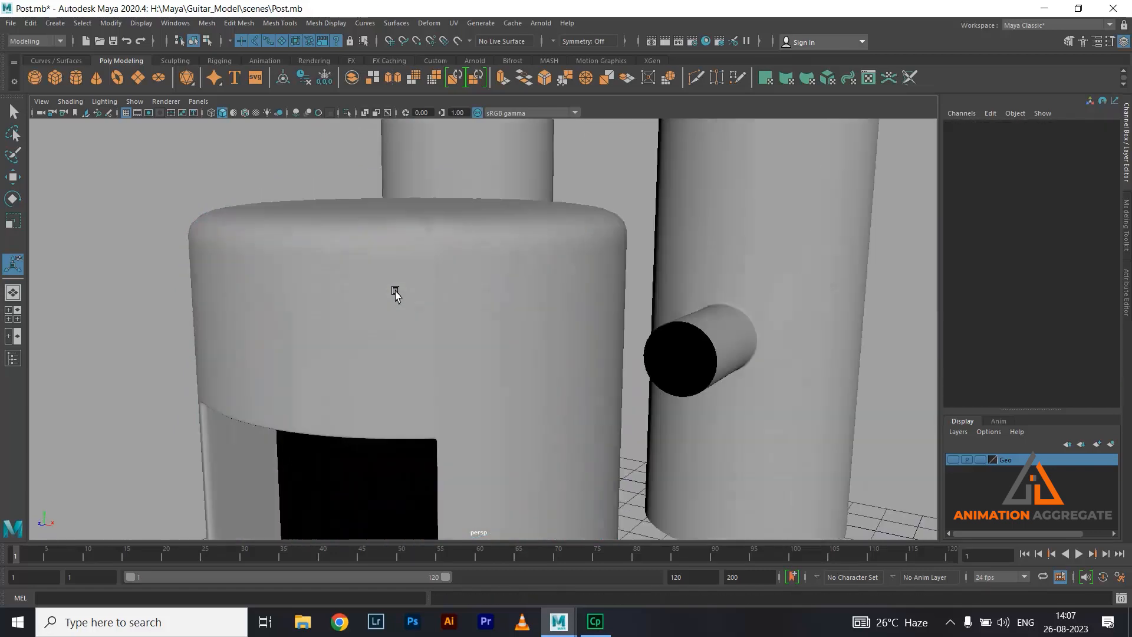
left_click(473, 304)
left_click_drag(474, 304, 456, 295, "alt")
key("1")
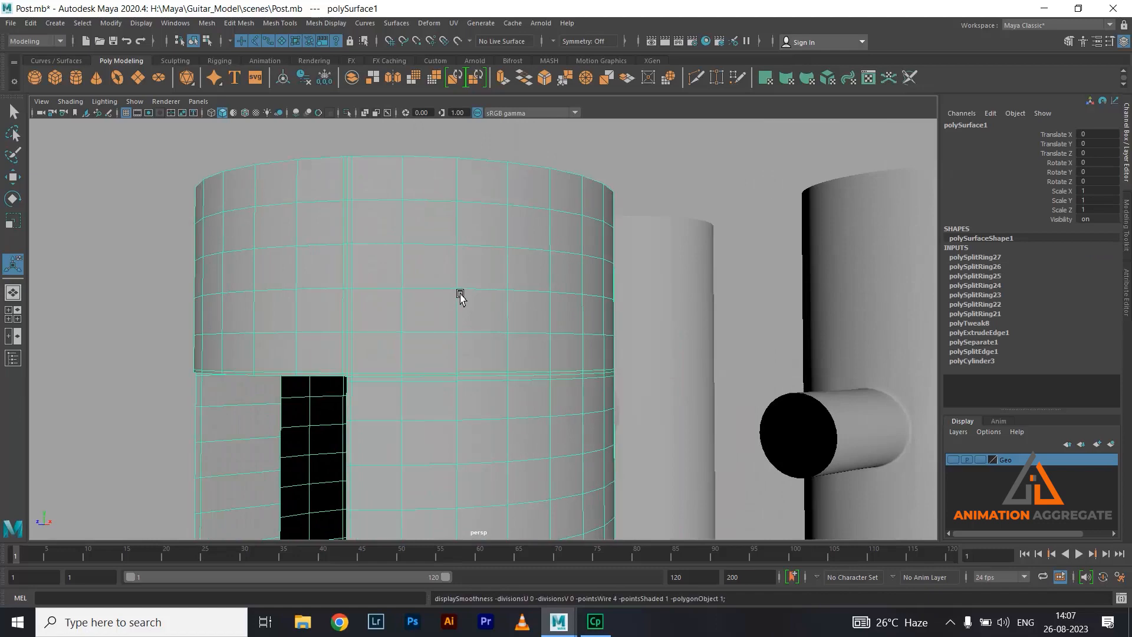
- Cut a diagonal edge across the small face outside the opening's upper right corner with Multi-Cut
right_click_drag(352, 248, 425, 362, "alt")
left_click_drag(424, 361, 479, 371, "alt")
left_click_drag(431, 279, 429, 248, "alt")
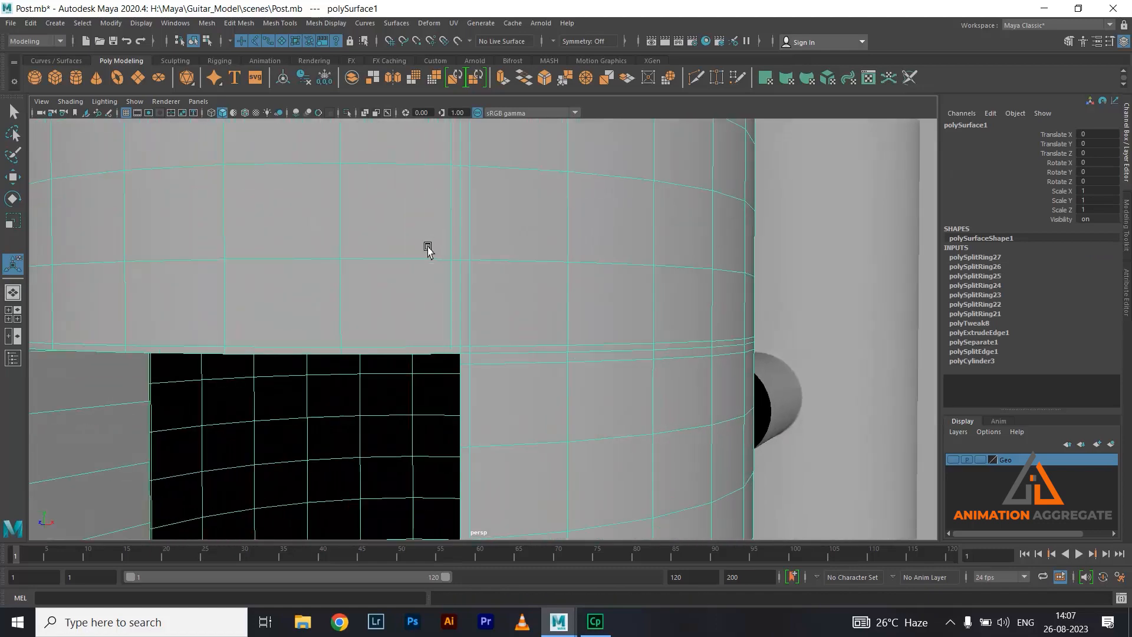
right_click_drag(430, 247, 474, 348, "alt")
left_click_drag(474, 348, 478, 357, "alt")
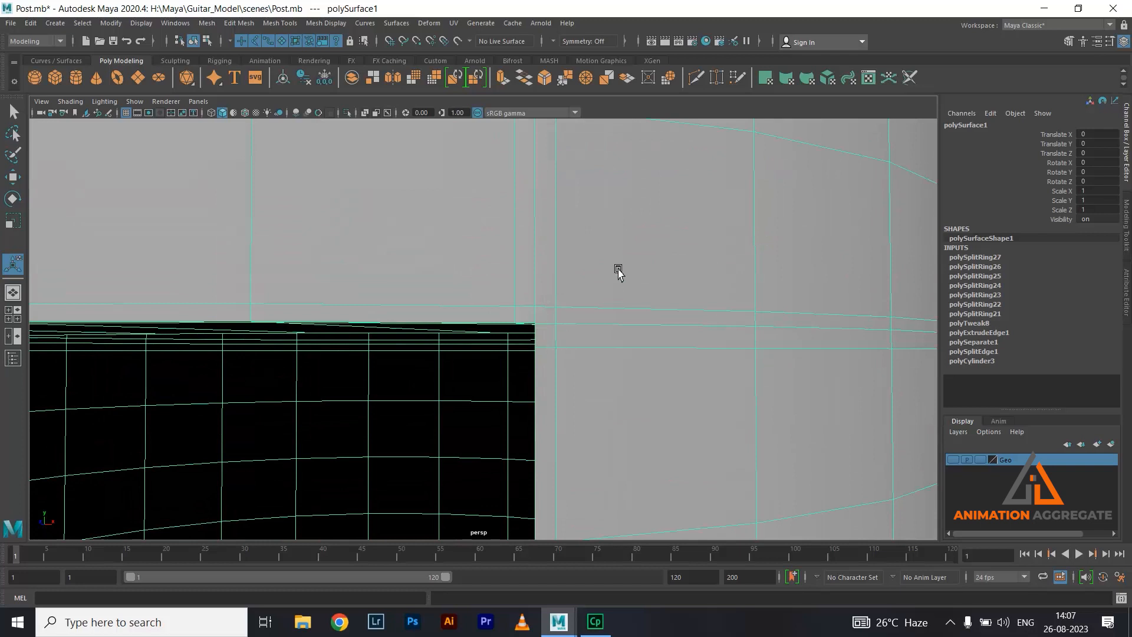
right_click_drag(618, 269, 551, 269, "shift")
left_click(535, 306)
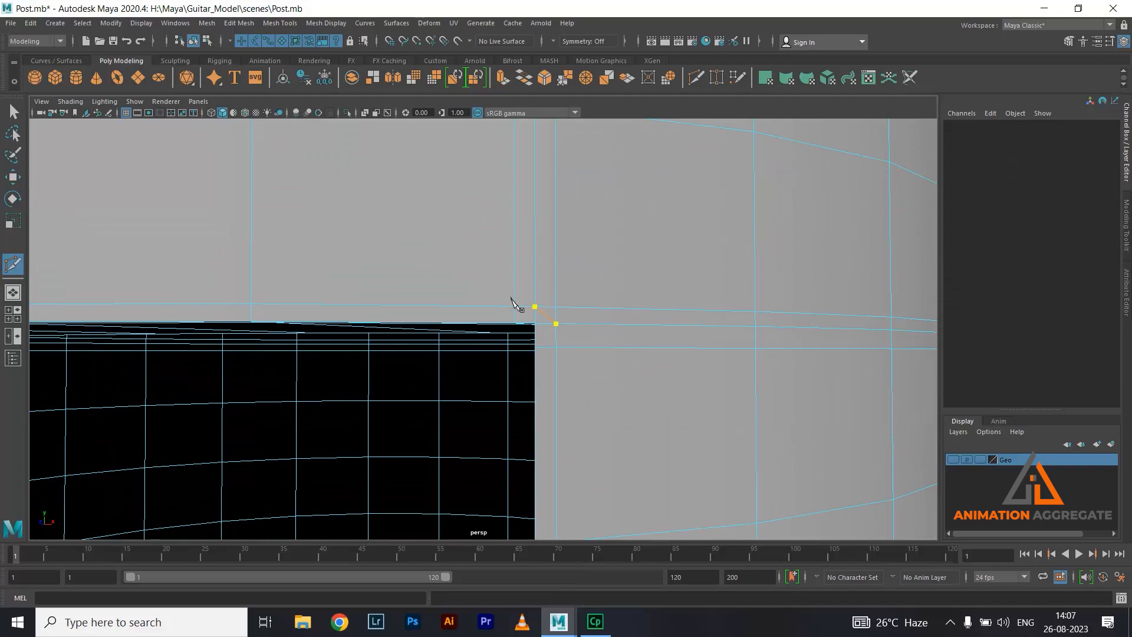
right_click(592, 261)
- Cut a second diagonal edge with Multi-Cut across the small face directly above the opening's upper right corner
left_click_drag(535, 260, 556, 237, "alt")
middle_click_drag(596, 211, 510, 442, "alt")
left_click(569, 222)
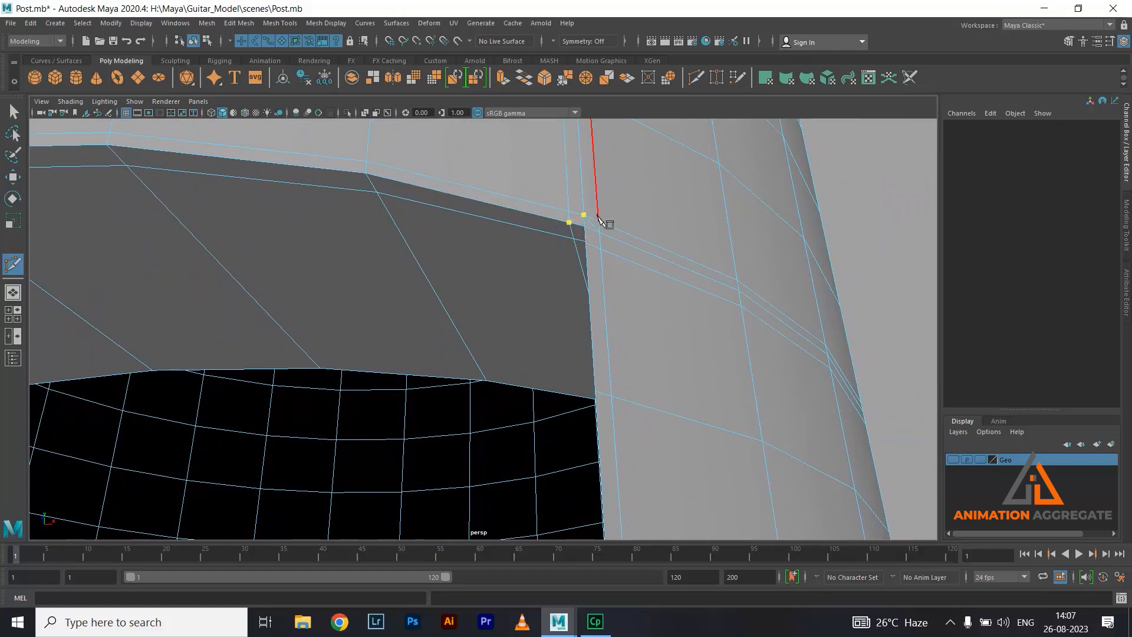
right_click(599, 217)
scroll(621, 255, "down", 3)
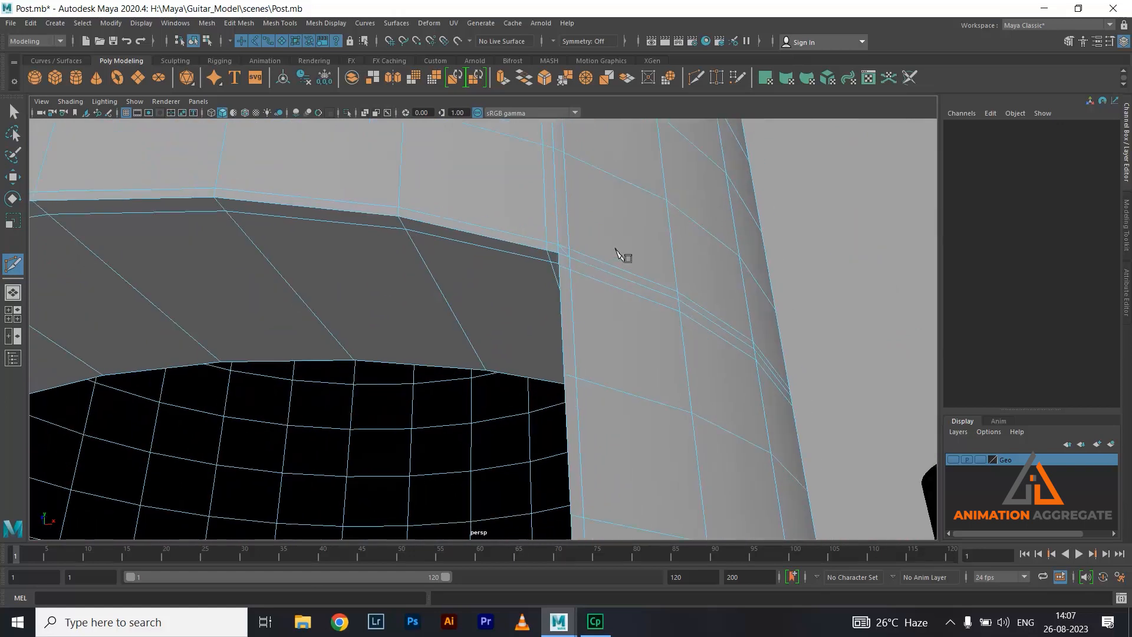
- Delete the two vertical supporting edge loops running up on either side of the opening's upper right corner line
key("w")
left_click(572, 201)
scroll(614, 283, "up", 3)
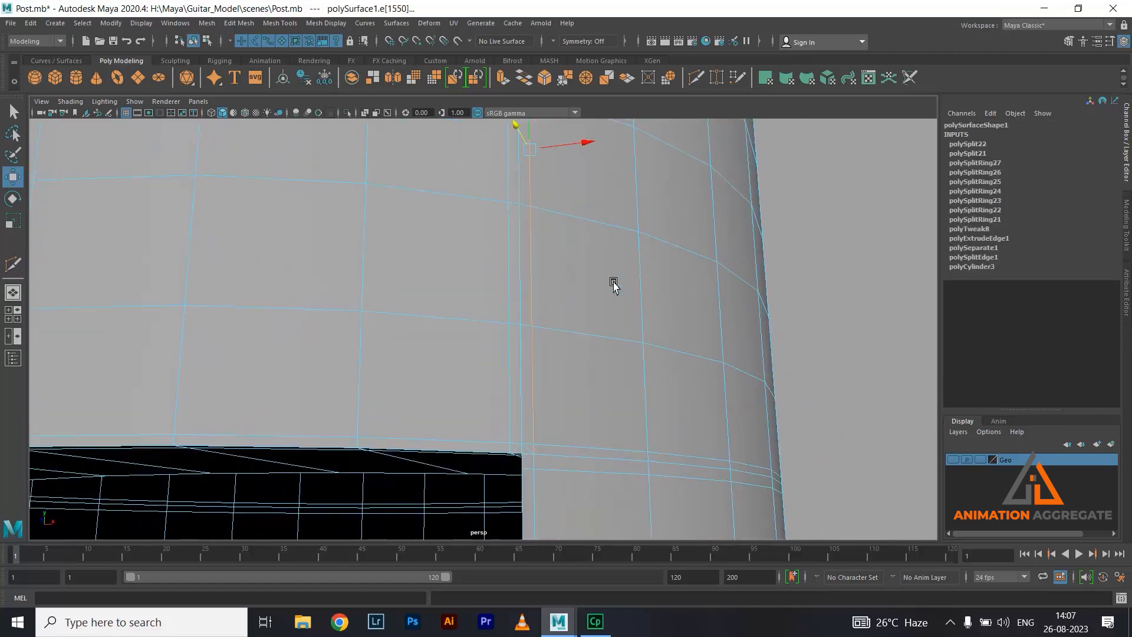
key("Delete")
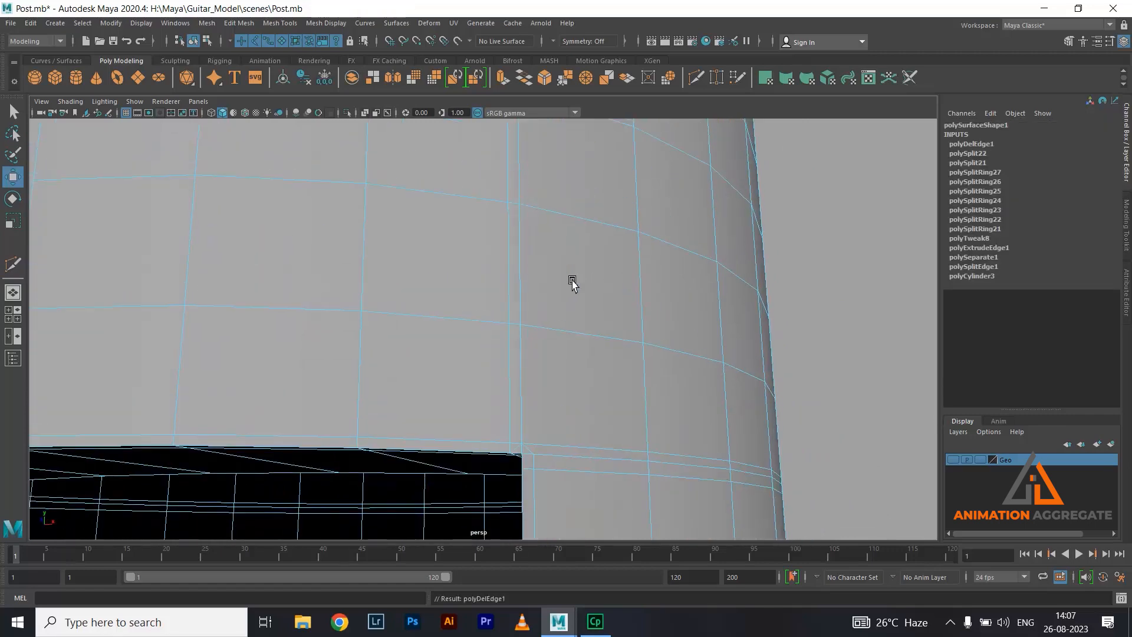
left_click(509, 283)
key("Delete")
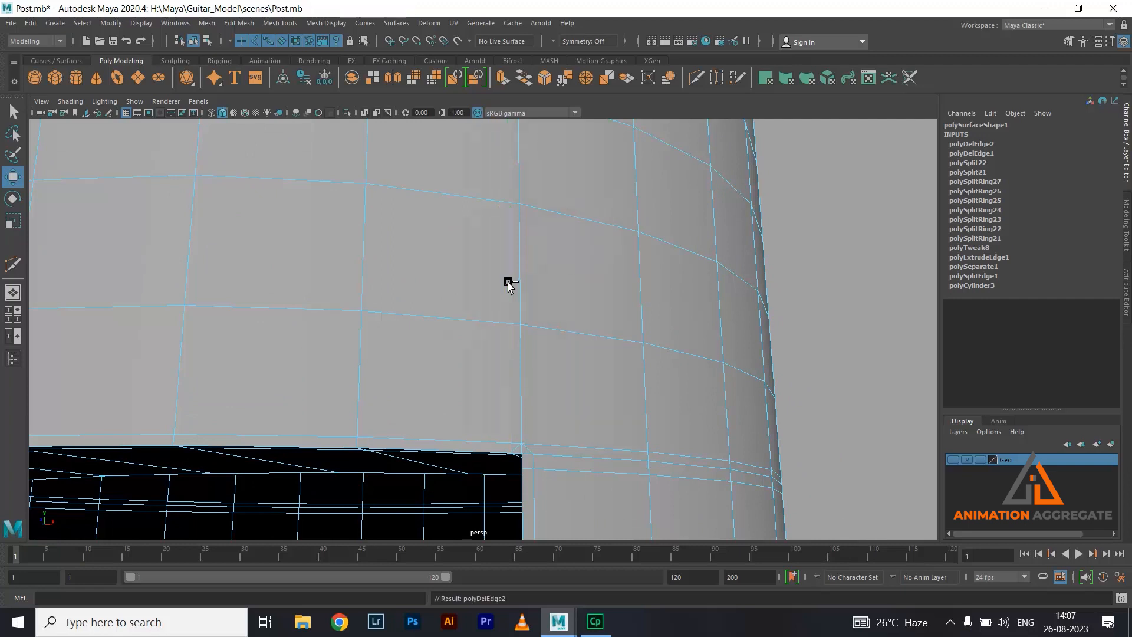
- Preview the cylinder smoothed in object mode and examine the shading around the opening's upper corners
right_click_drag(548, 295, 588, 272)
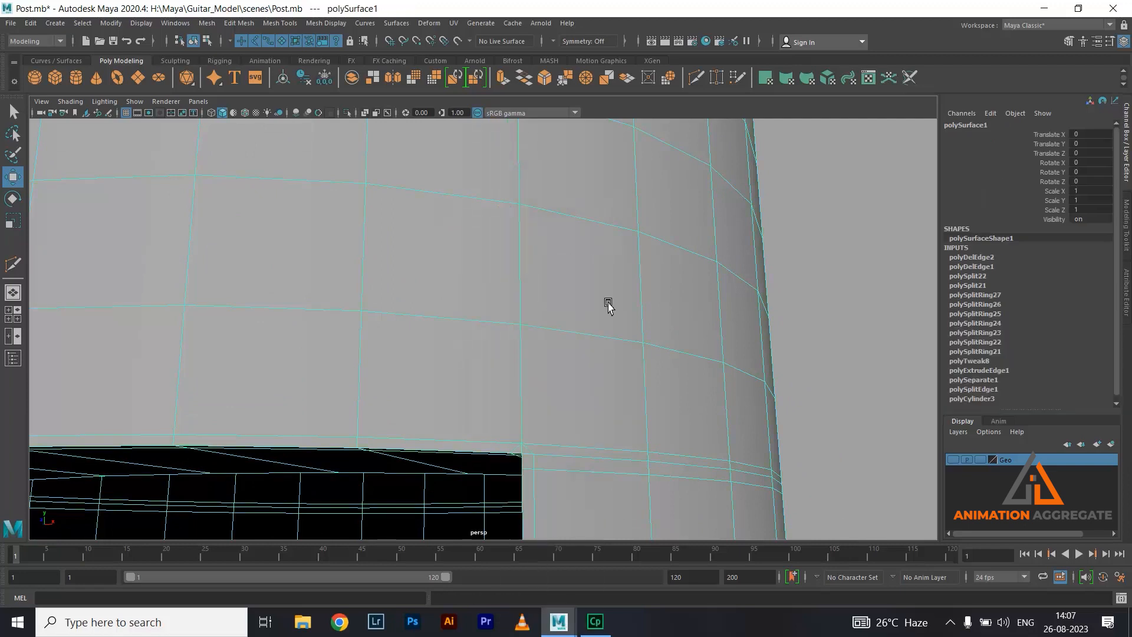
key("3")
left_click(810, 293)
right_click_drag(810, 294, 690, 315, "alt")
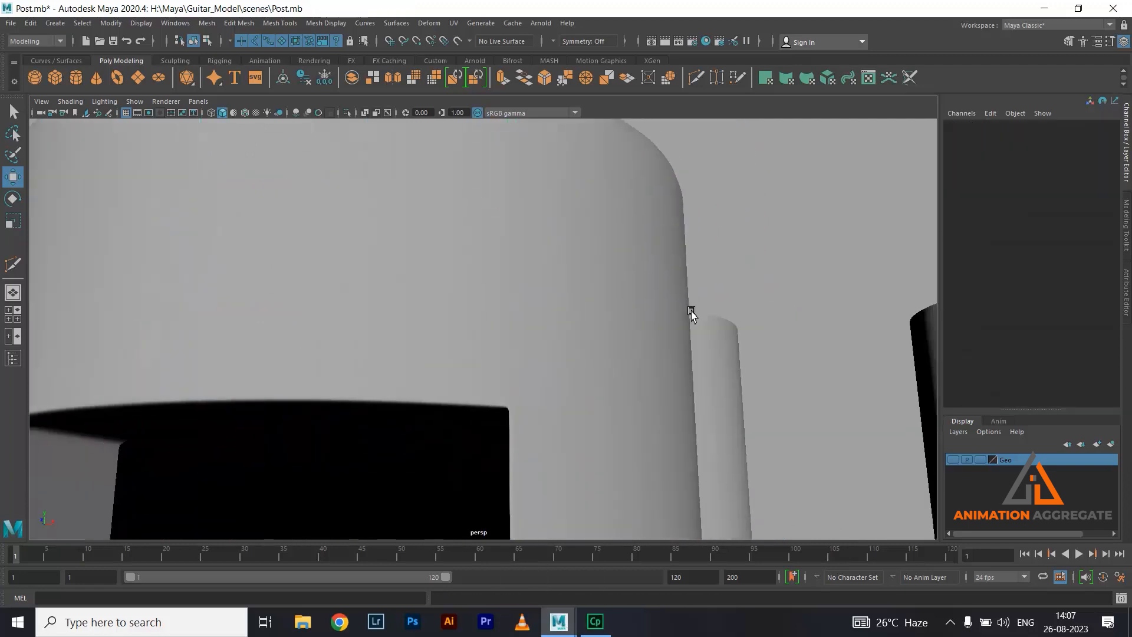
left_click_drag(690, 314, 646, 357, "alt")
right_click_drag(646, 357, 495, 336, "alt")
left_click_drag(495, 337, 609, 300, "alt")
middle_click_drag(569, 351, 595, 319, "alt")
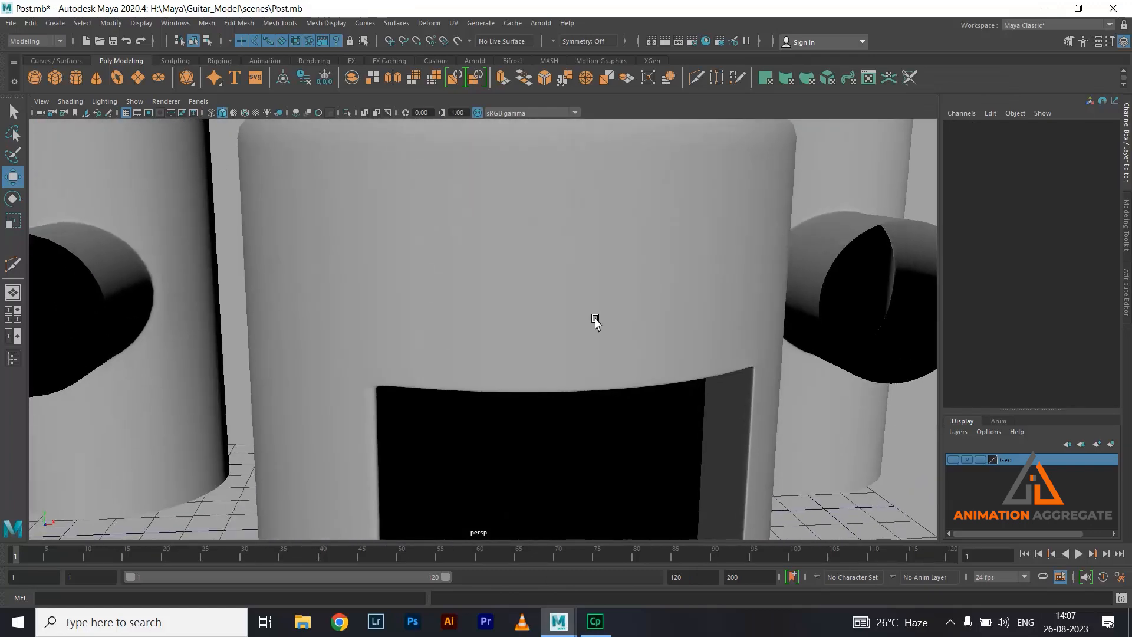
- Turn off the cylinder's smooth preview and insert a vertical edge loop on each side of the opening's upper left corner
left_click(595, 319)
left_click_drag(425, 359, 499, 307, "alt")
key("1")
scroll(489, 225, "up", 3)
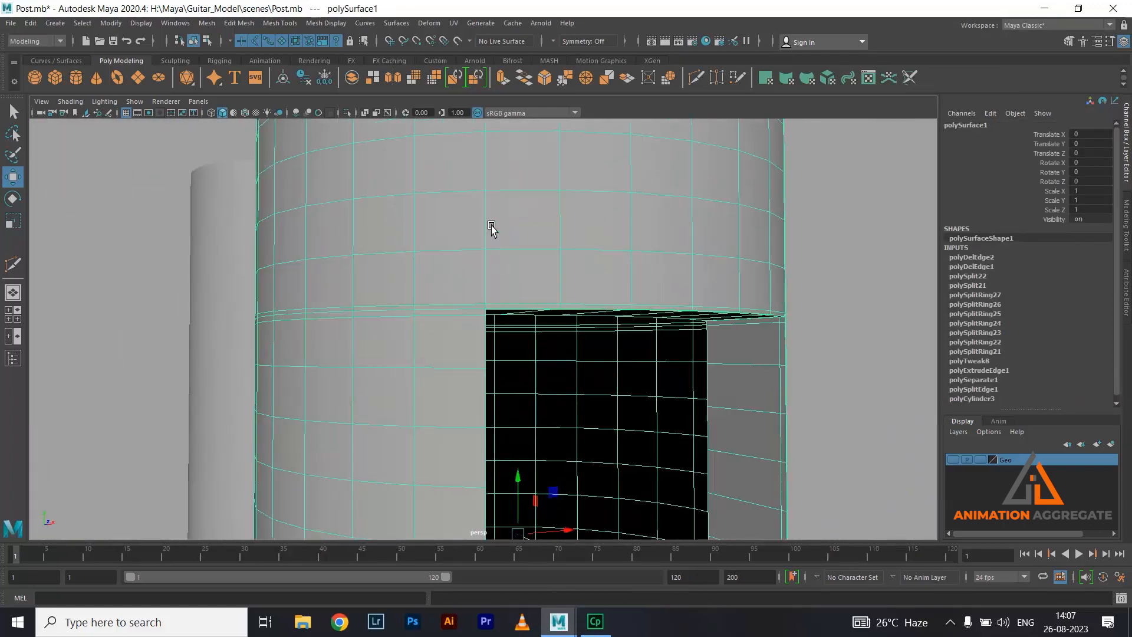
scroll(538, 255, "up", 3)
right_click_drag(549, 214, 477, 231, "shift")
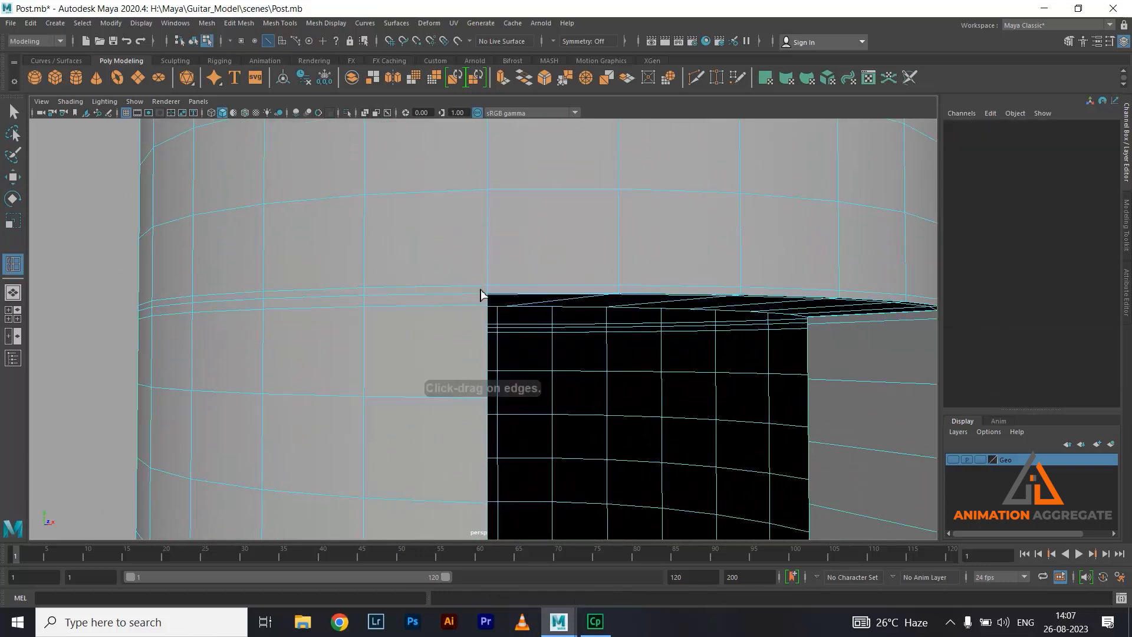
left_click(479, 290)
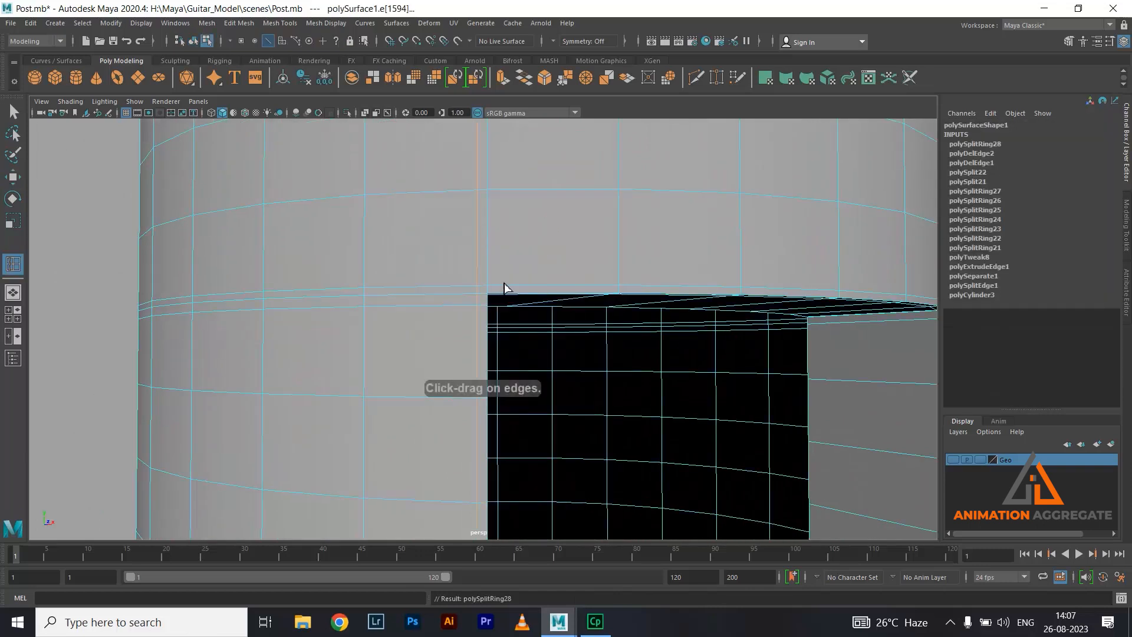
left_click(500, 293)
scroll(537, 298, "up", 3)
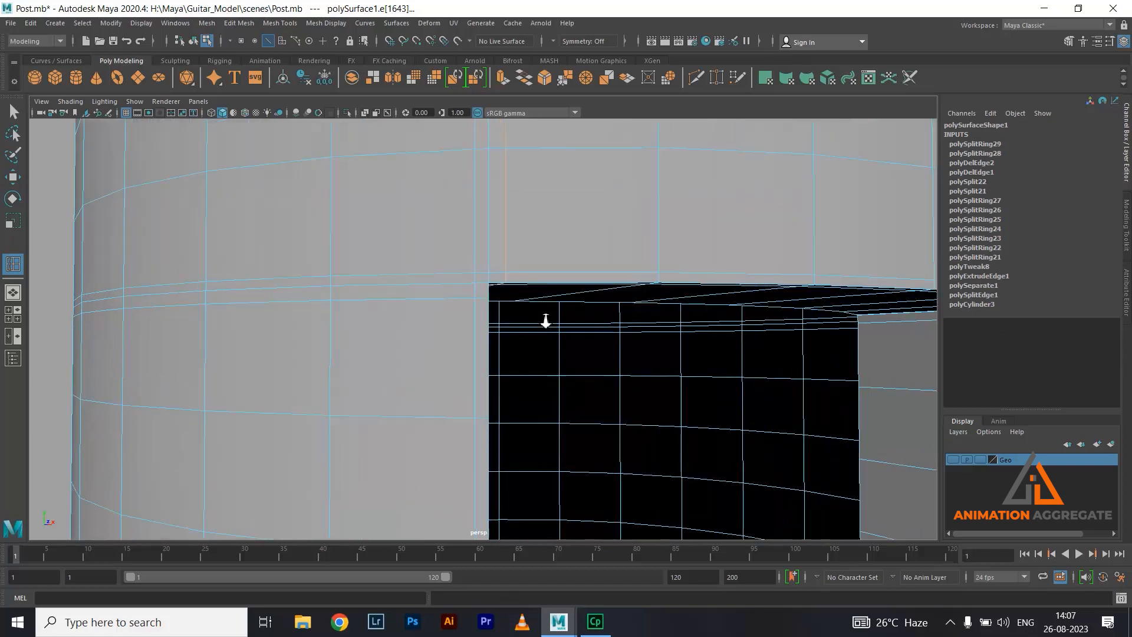
- Cut two diagonal edges with Multi-Cut from the supporting loops to the vertex above the opening's upper left corner
key("w")
right_click_drag(584, 208, 518, 211, "shift")
left_click(473, 271)
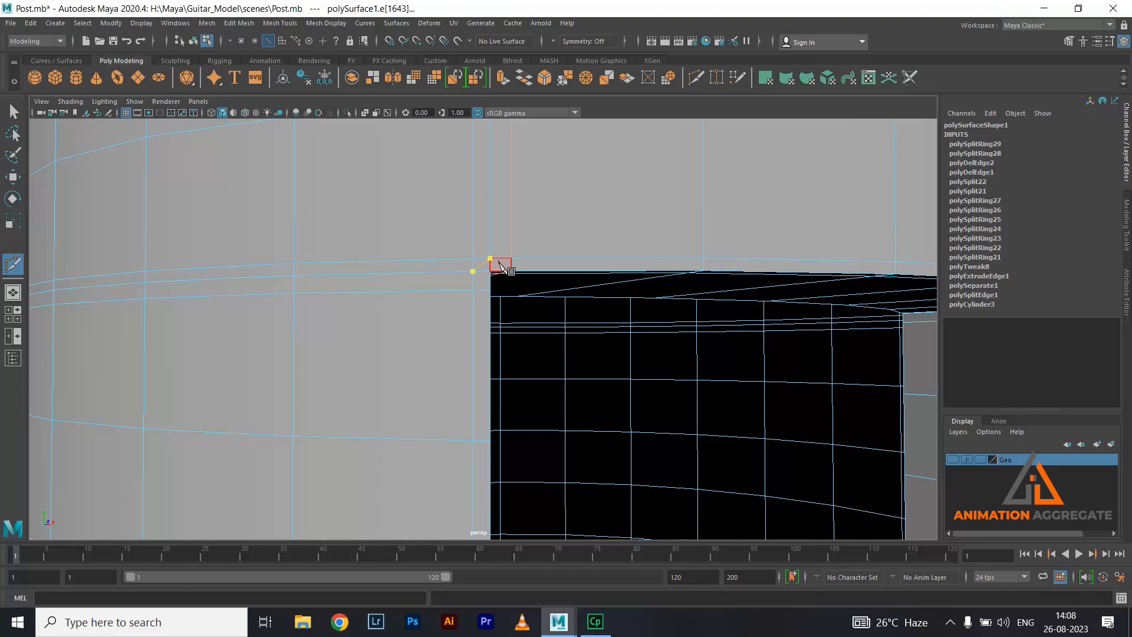
right_click(517, 266)
mouse_move(578, 198)
left_mouse_down("alt")
mouse_move(559, 193)
mouse_move(572, 195)
left_mouse_up("alt")
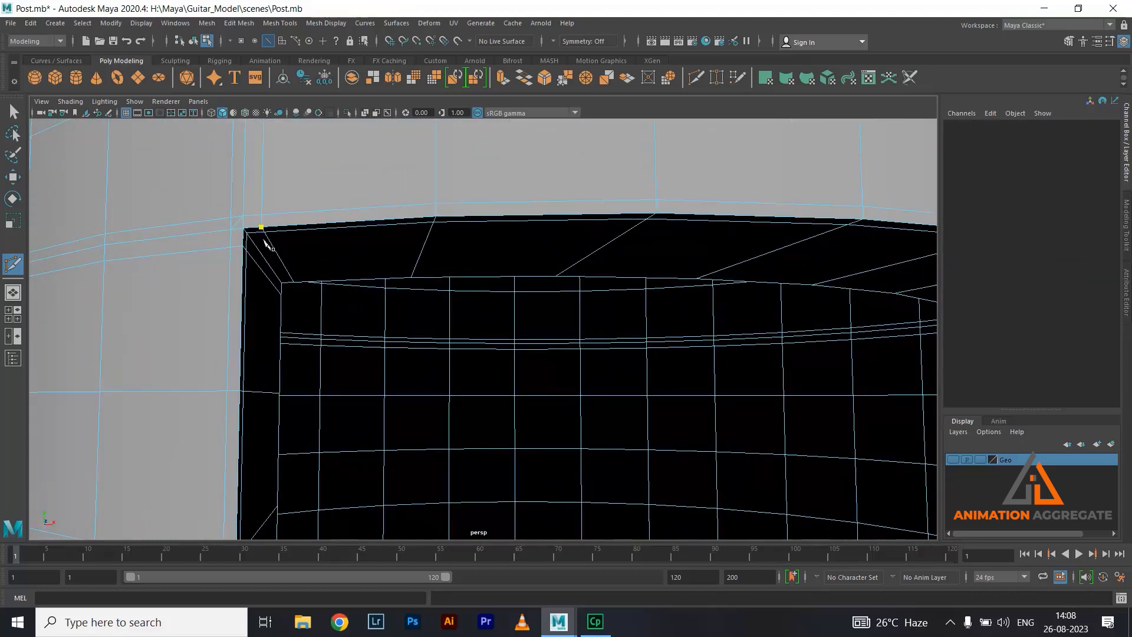
left_click(243, 216)
left_click(261, 227)
right_click(303, 219)
- Delete the vertical supporting edges running up on both sides of the opening's upper left corner line
key("w")
left_click(263, 175)
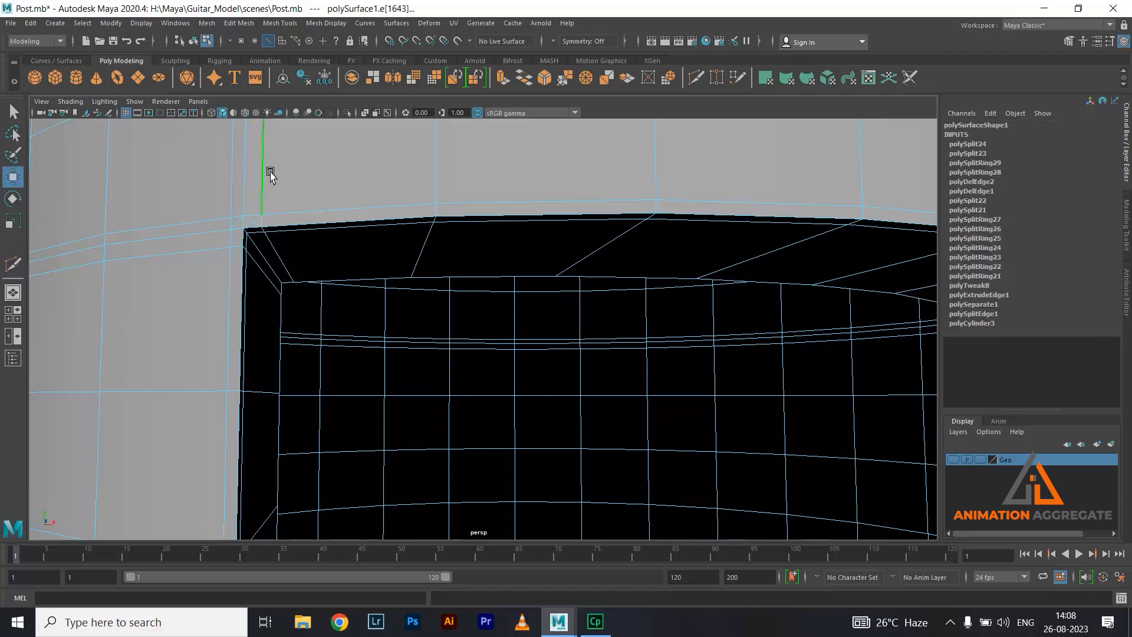
key("Delete")
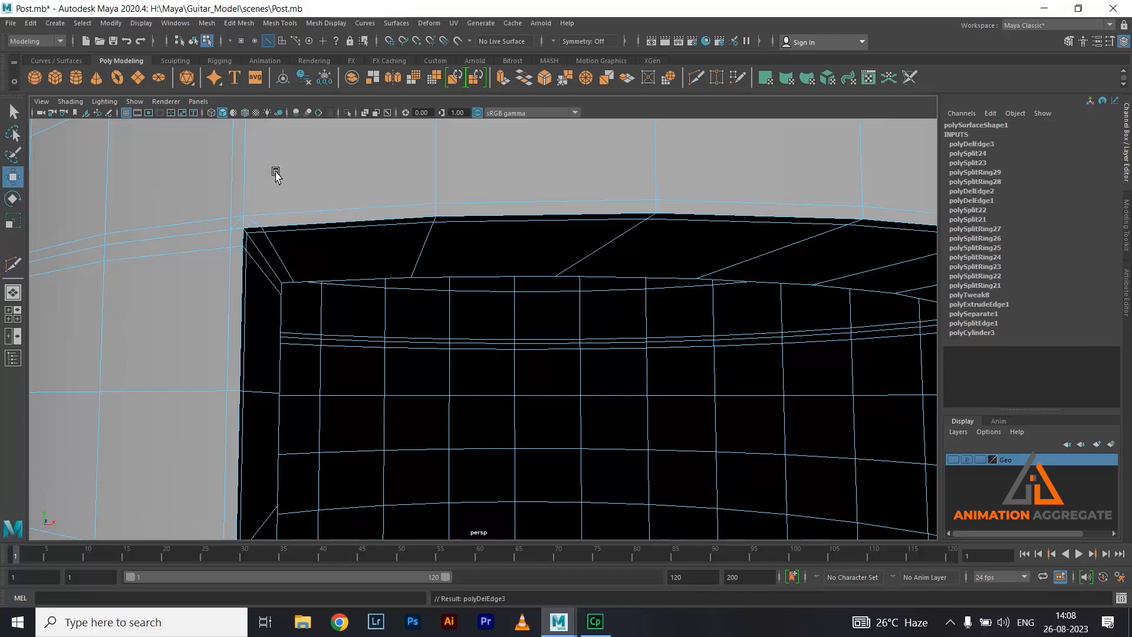
left_click(233, 167)
double_click(234, 161)
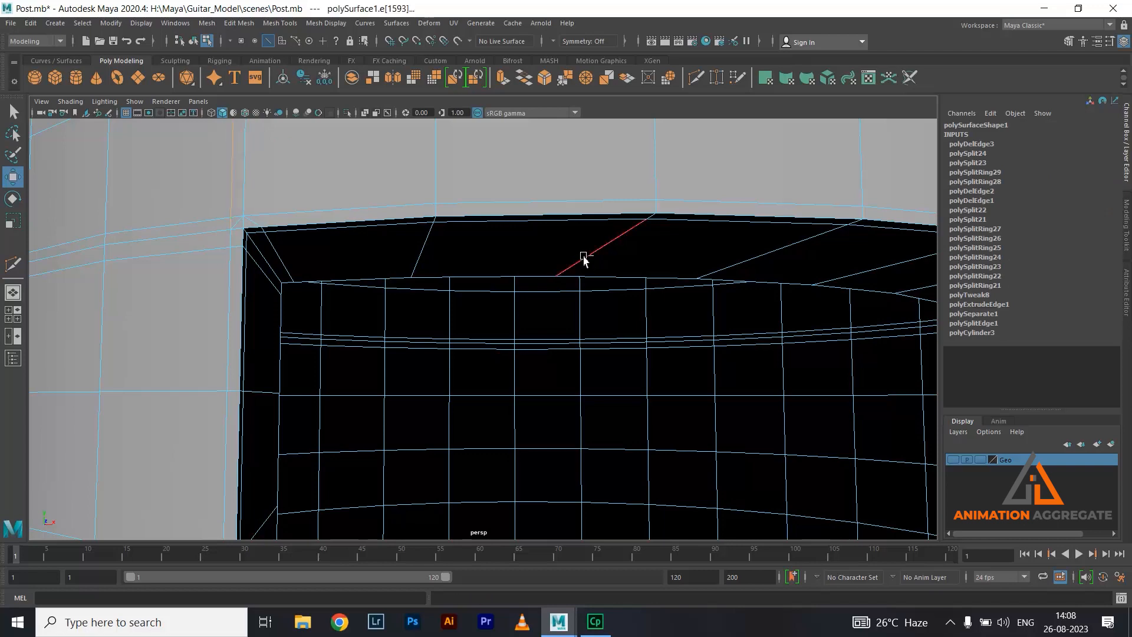
key("Delete")
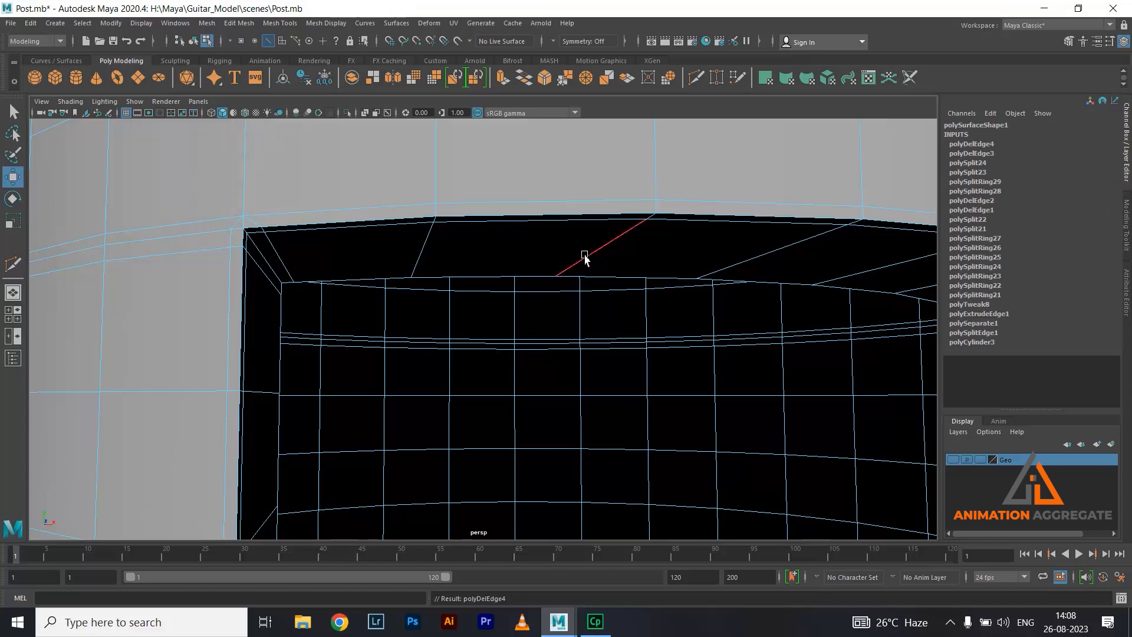
- Insert a vertical edge loop with Multi-Cut through the opening's sill, close to its lower left corner
right_click_drag(606, 317, 551, 208, "alt")
middle_click_drag(581, 323, 606, 233, "alt")
right_click_drag(659, 376, 603, 319, "alt")
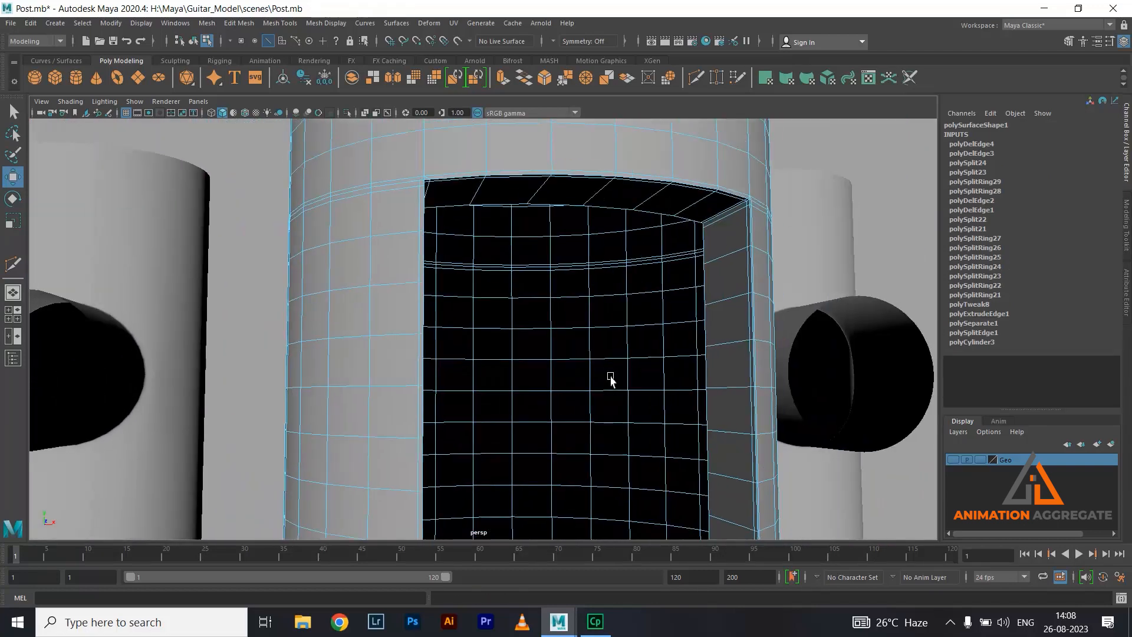
middle_click_drag(612, 379, 615, 269, "alt")
mouse_move(543, 317)
left_mouse_down("alt")
mouse_move(551, 265)
mouse_move(536, 310)
left_mouse_up("alt")
right_click_drag(535, 298, 554, 413, "alt")
left_click_drag(548, 360, 529, 401, "alt")
middle_click_drag(530, 400, 565, 240, "alt")
left_click_drag(549, 280, 534, 322, "alt")
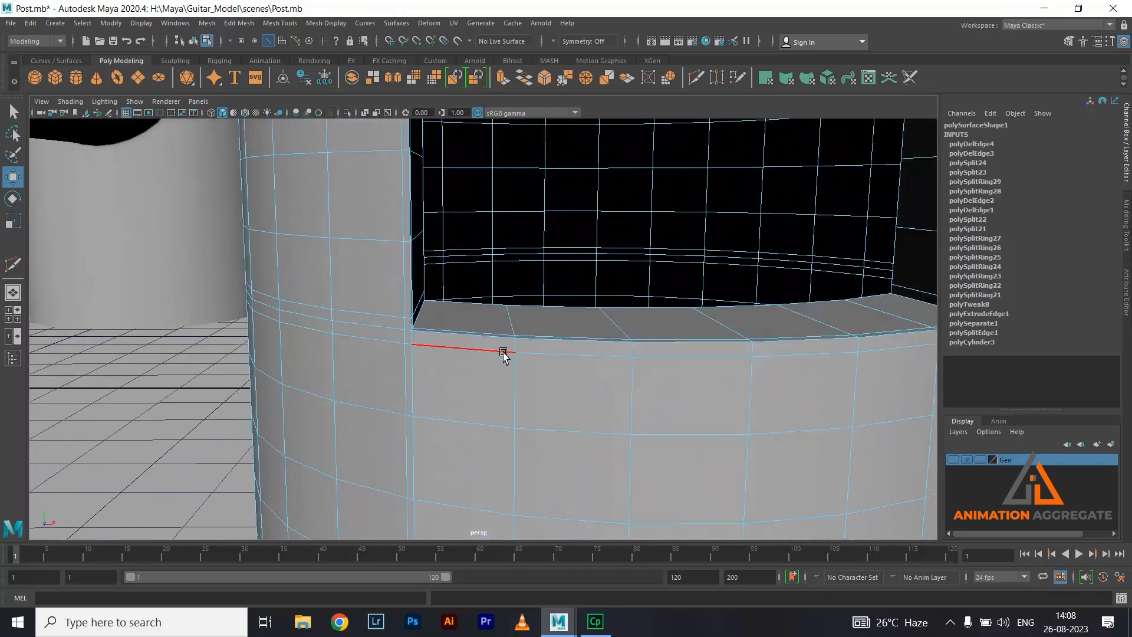
right_click(507, 347, "shift")
left_click(451, 347)
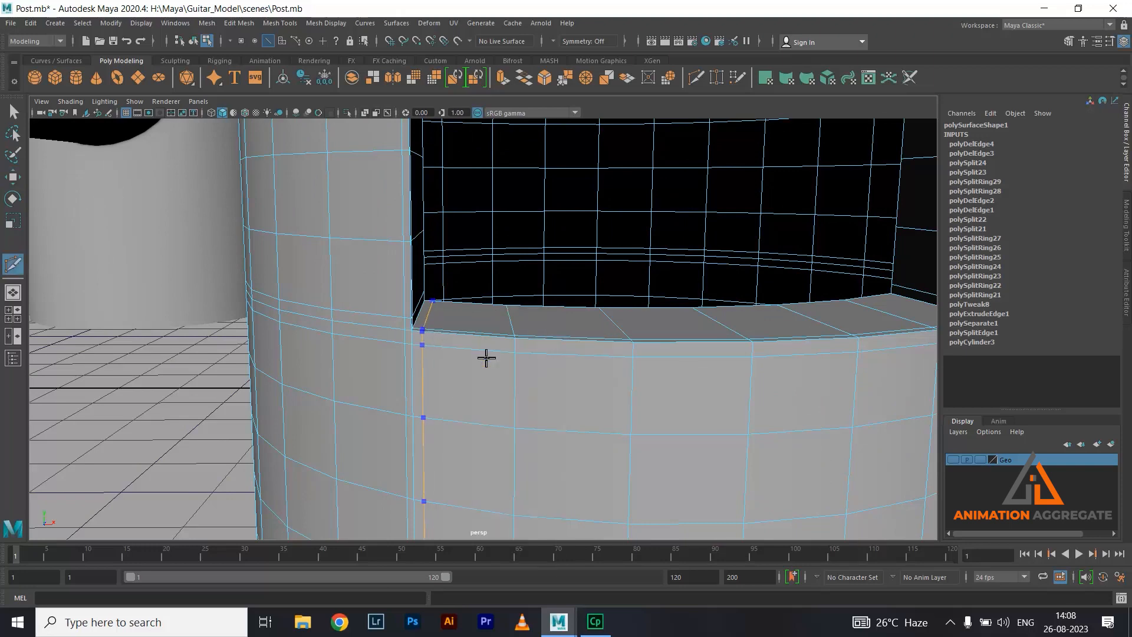
scroll(494, 324, "up", 4)
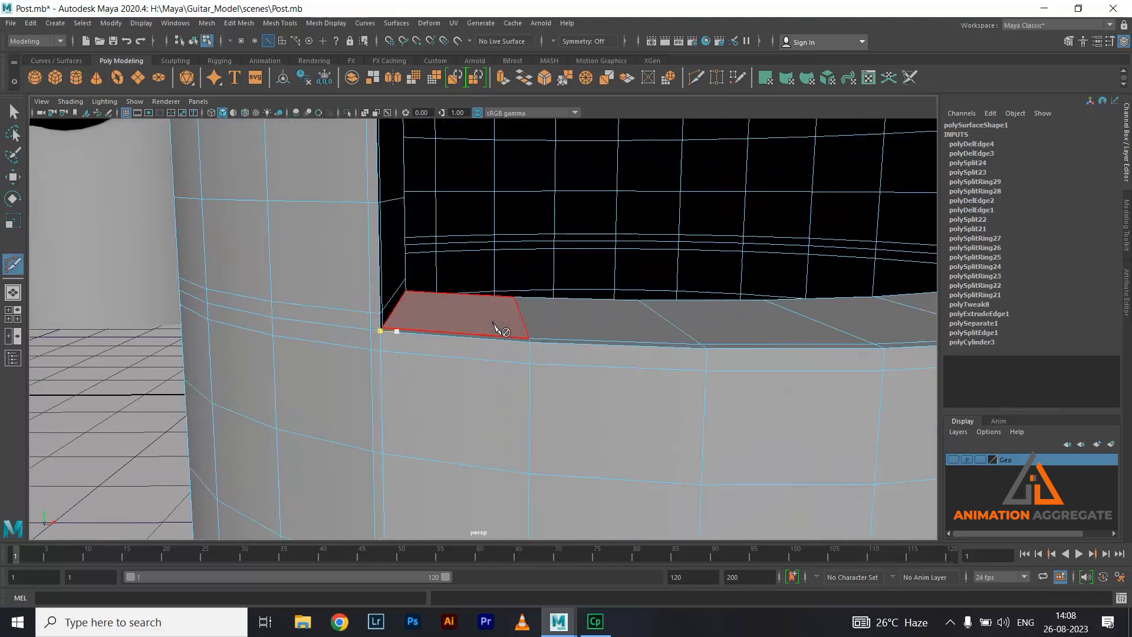
left_click(397, 331, "ctrl")
scroll(409, 302, "up", 3)
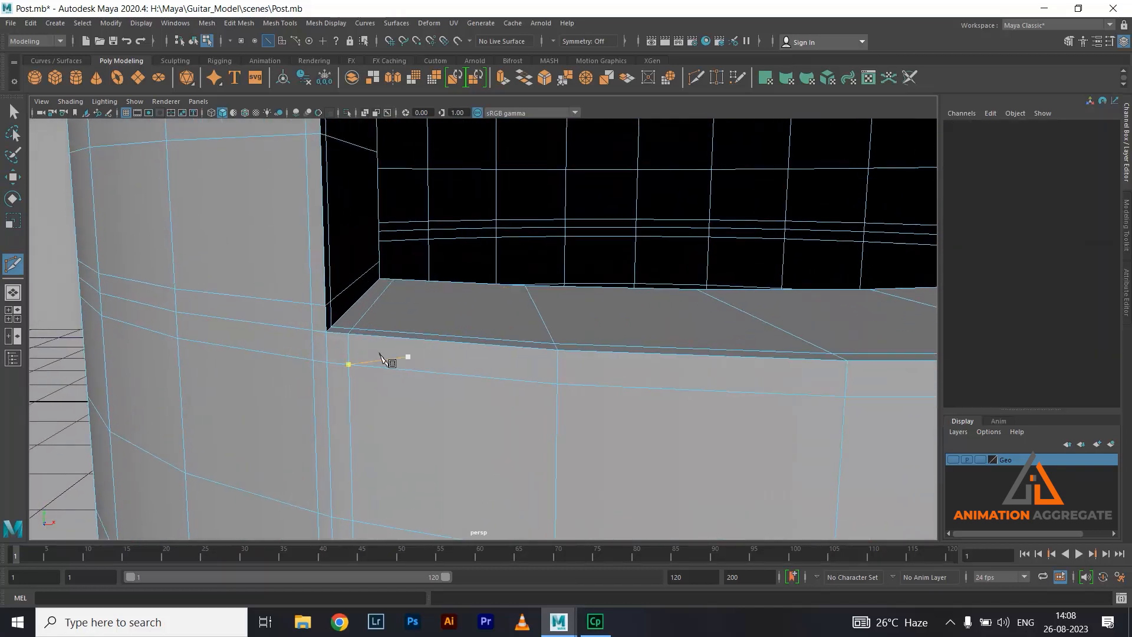
- Cut two diagonal edges from the supporting loops to the vertex below the opening's lower left corner
left_click(333, 332)
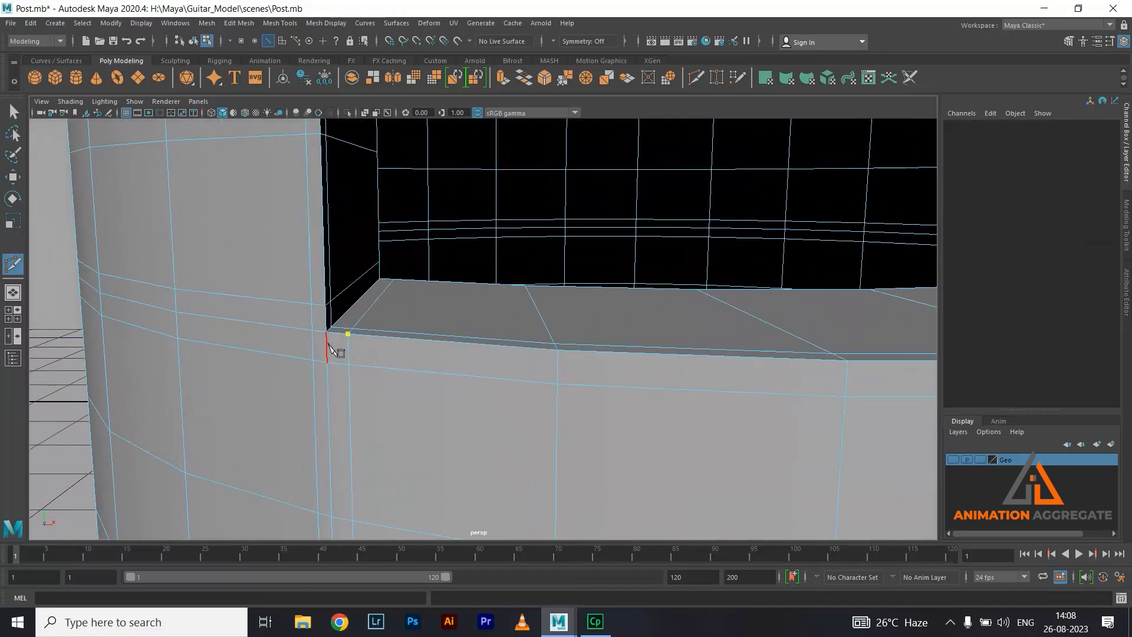
right_click(331, 387)
left_click(313, 324)
left_click(326, 362)
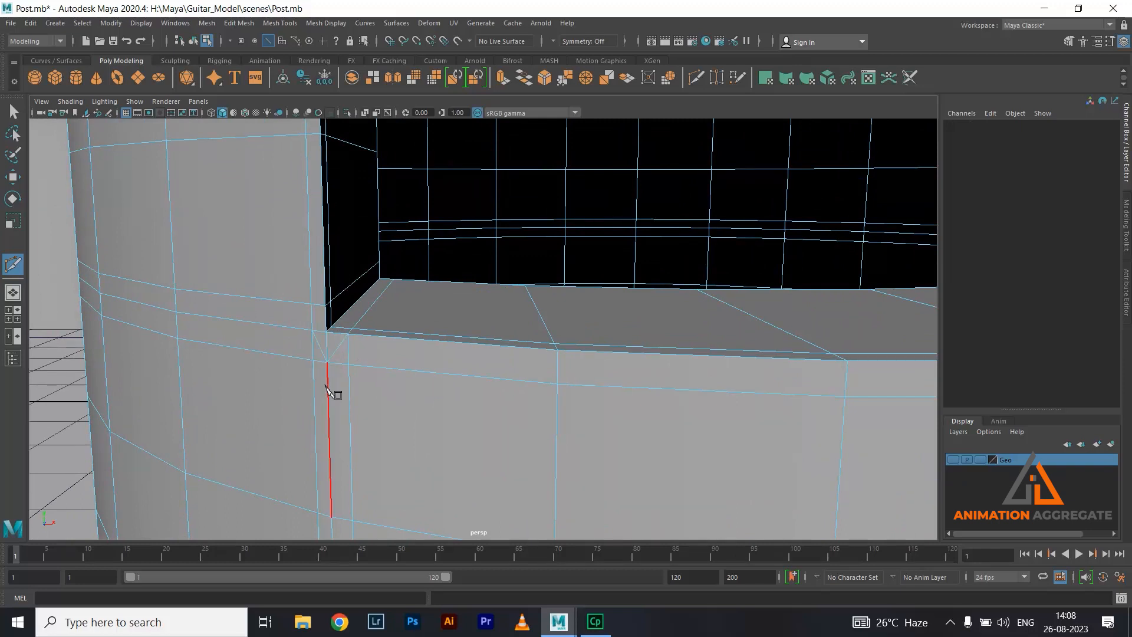
- Delete the two vertical supporting edge loops running down on either side of the opening's lower left corner line
key("w")
double_click(317, 388)
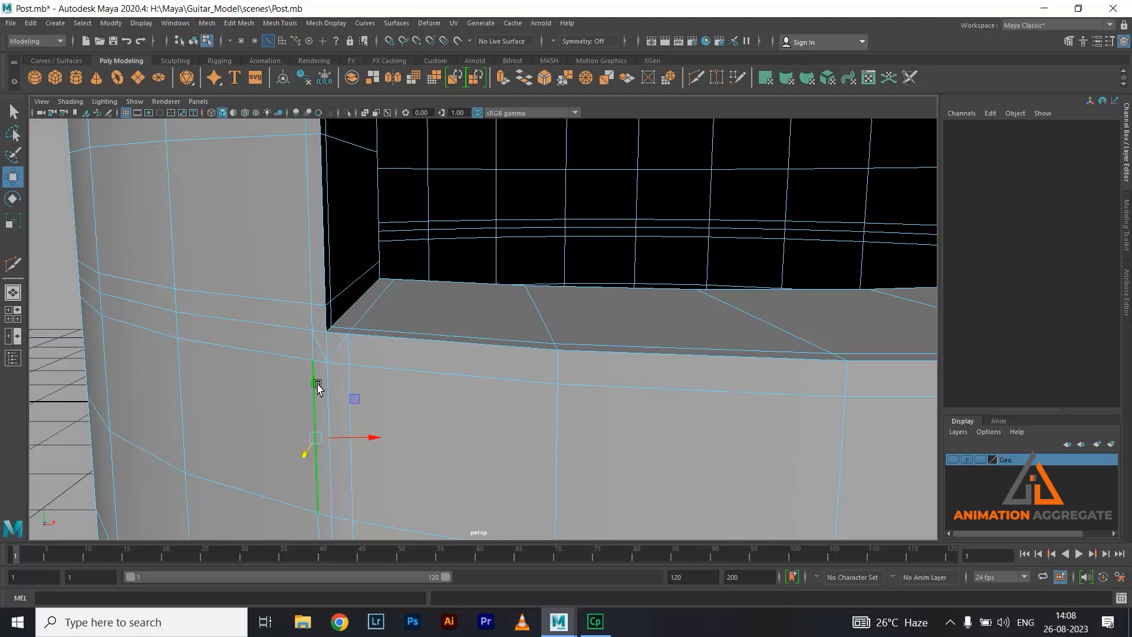
double_click(349, 403, "shift")
key("Delete")
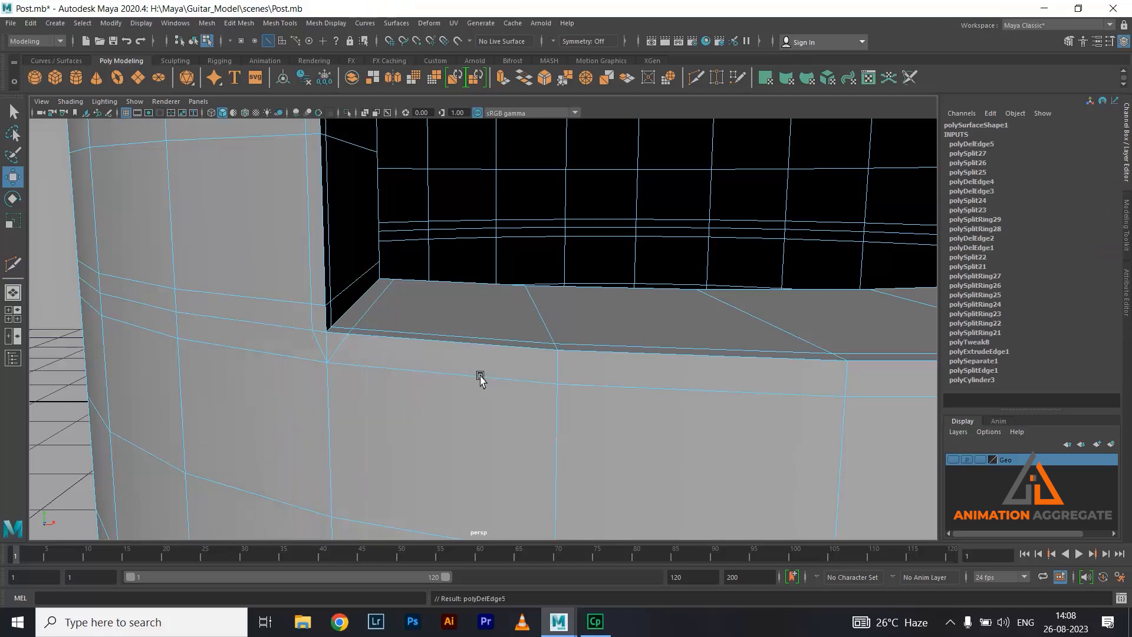
- Insert a vertical edge loop with Multi-Cut through the sill, close to the opening's lower right corner
left_click_drag(476, 381, 496, 337, "alt")
right_click_drag(495, 335, 444, 339, "shift")
left_click_drag(500, 387, 506, 385, "alt")
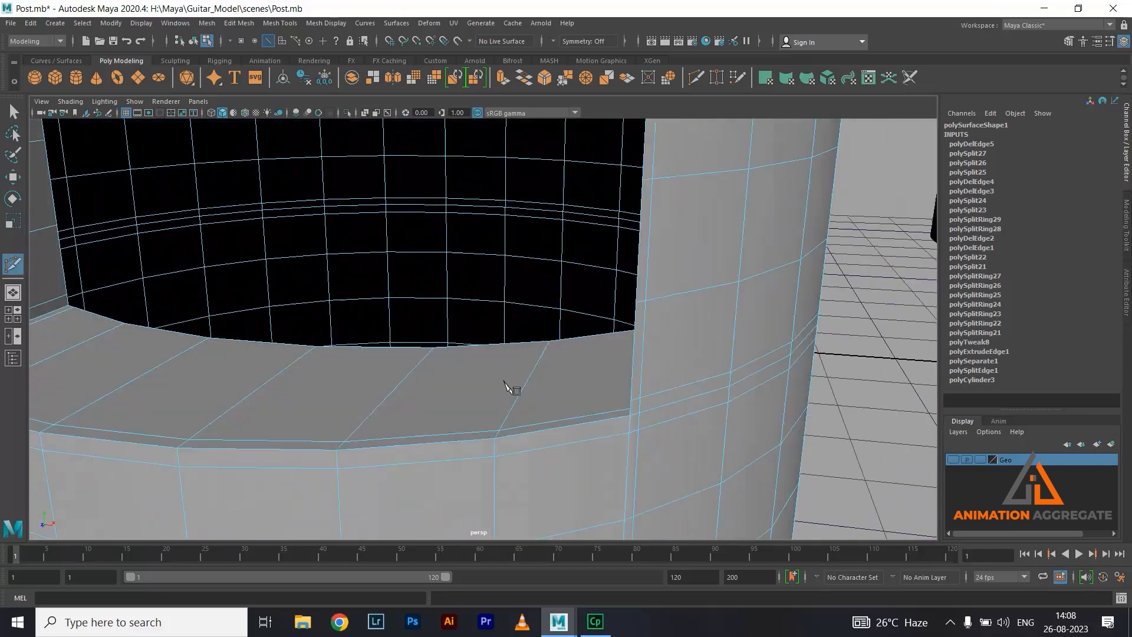
left_click(618, 418, "ctrl")
- Cut two diagonals to the vertex below the opening's lower right corner and delete the vertical supporting loops beneath them
left_click_drag(574, 446, 559, 441, "alt")
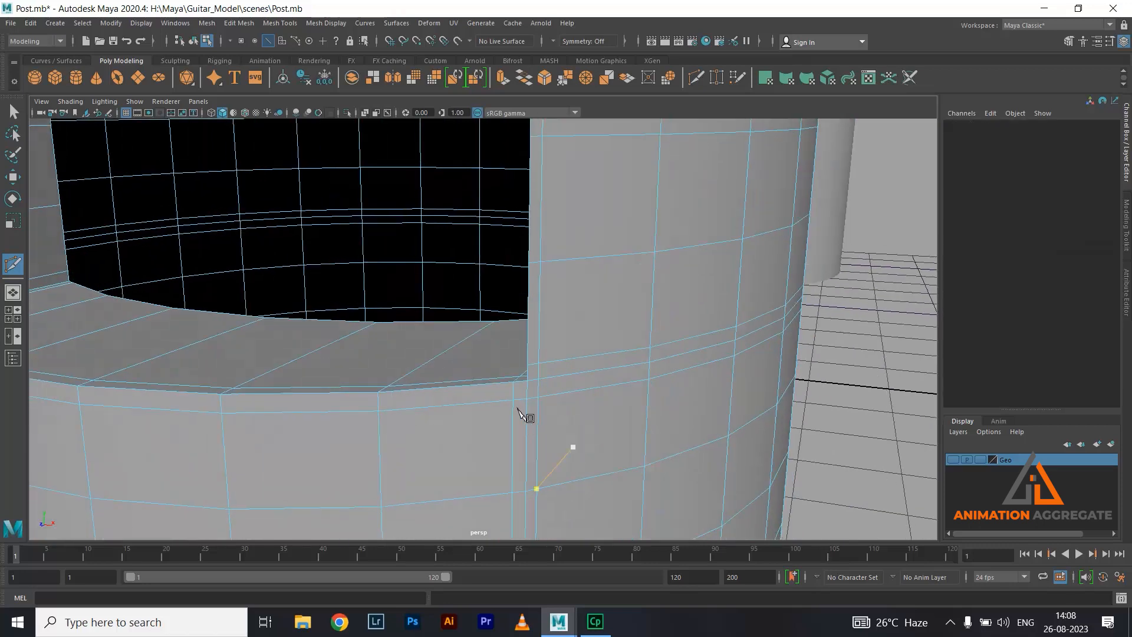
left_click(513, 382)
left_click(527, 399)
key("Return")
left_click(527, 397)
key("w")
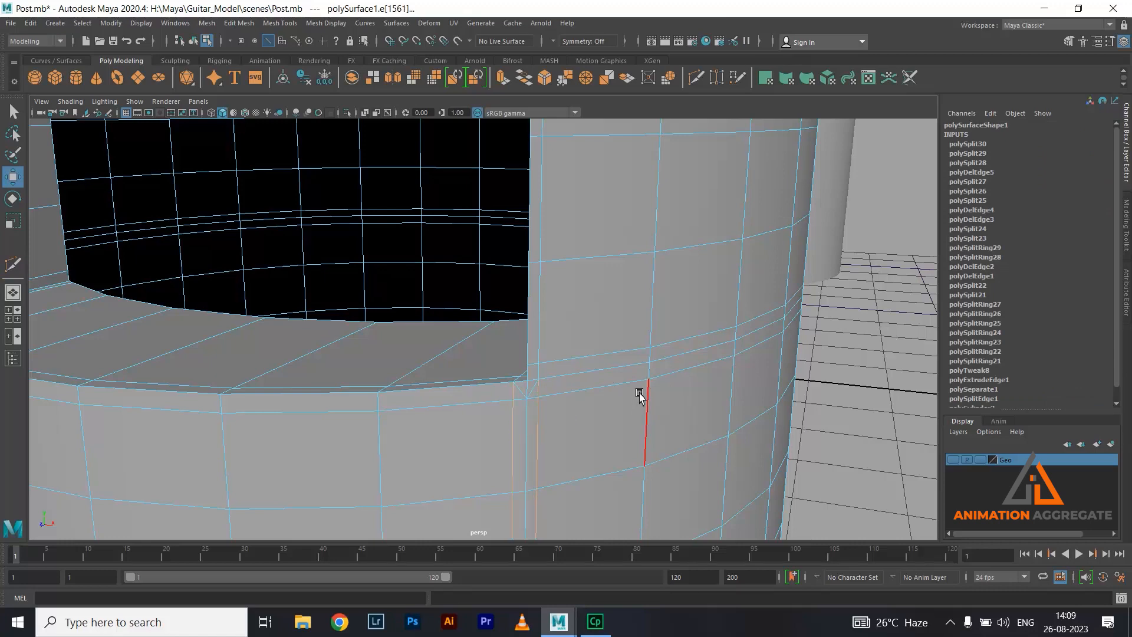
key("Delete")
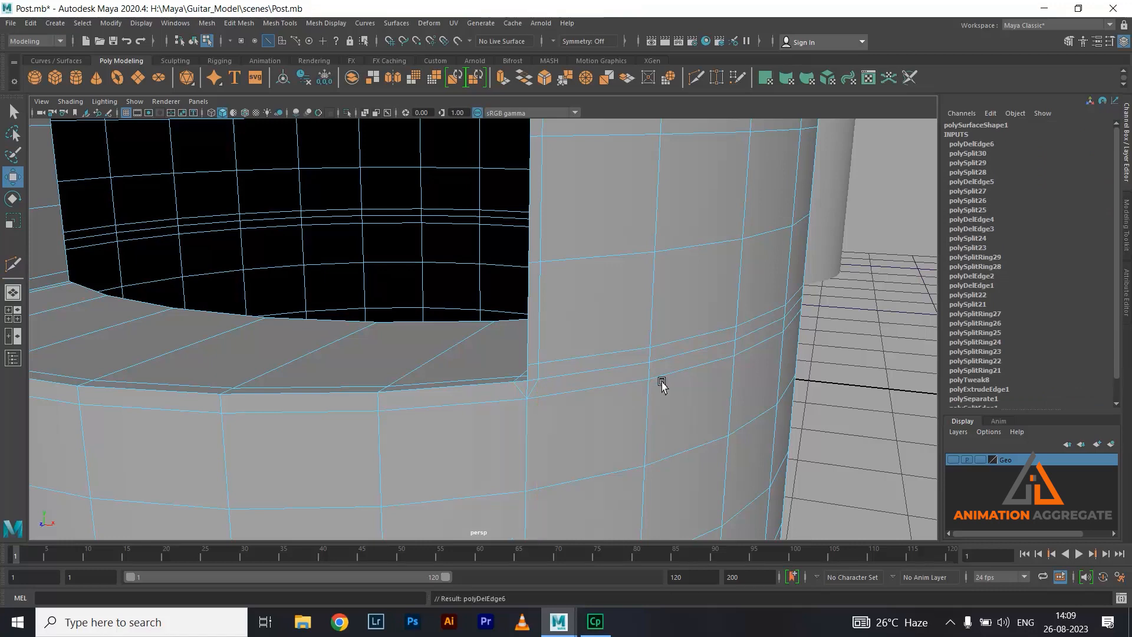
- Split the edge ring across the opening's wall thickness to add a loop around its inner faces, and return to object mode
right_click_drag(661, 382, 527, 193, "alt")
left_click_drag(518, 288, 550, 295, "alt")
right_click_drag(557, 248, 592, 321)
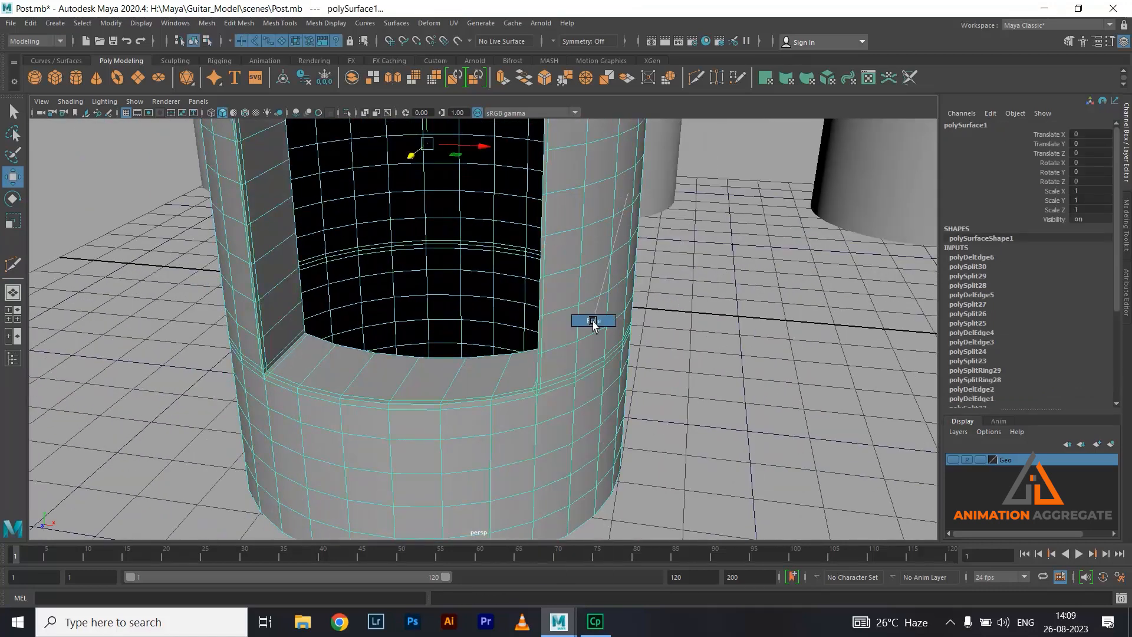
left_click(283, 289)
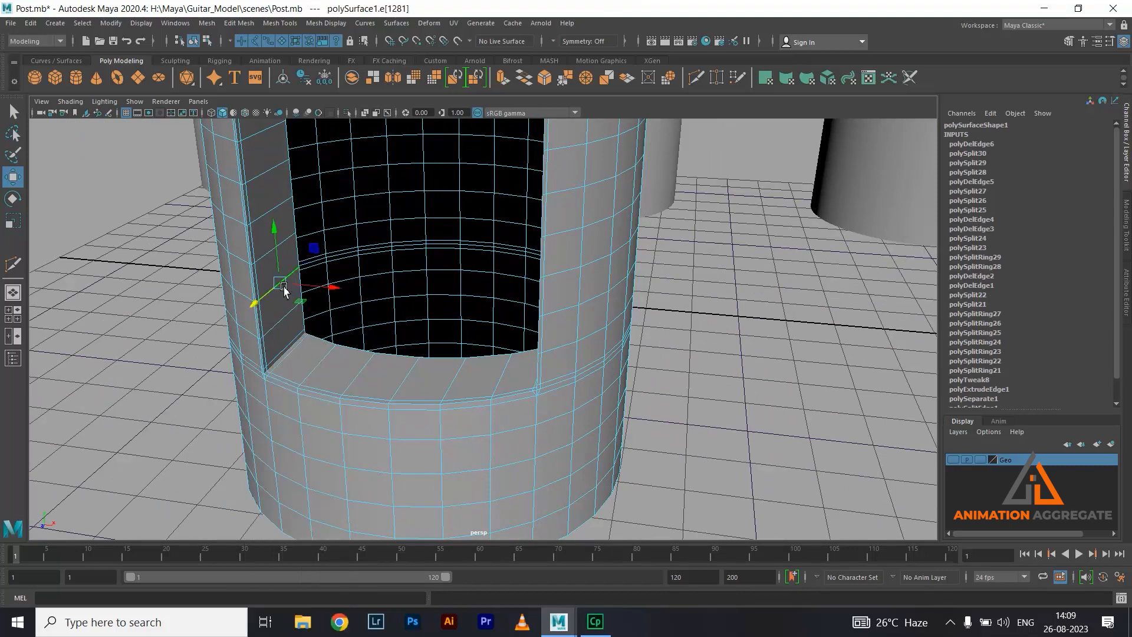
right_click_drag(376, 235, 389, 287, "ctrl")
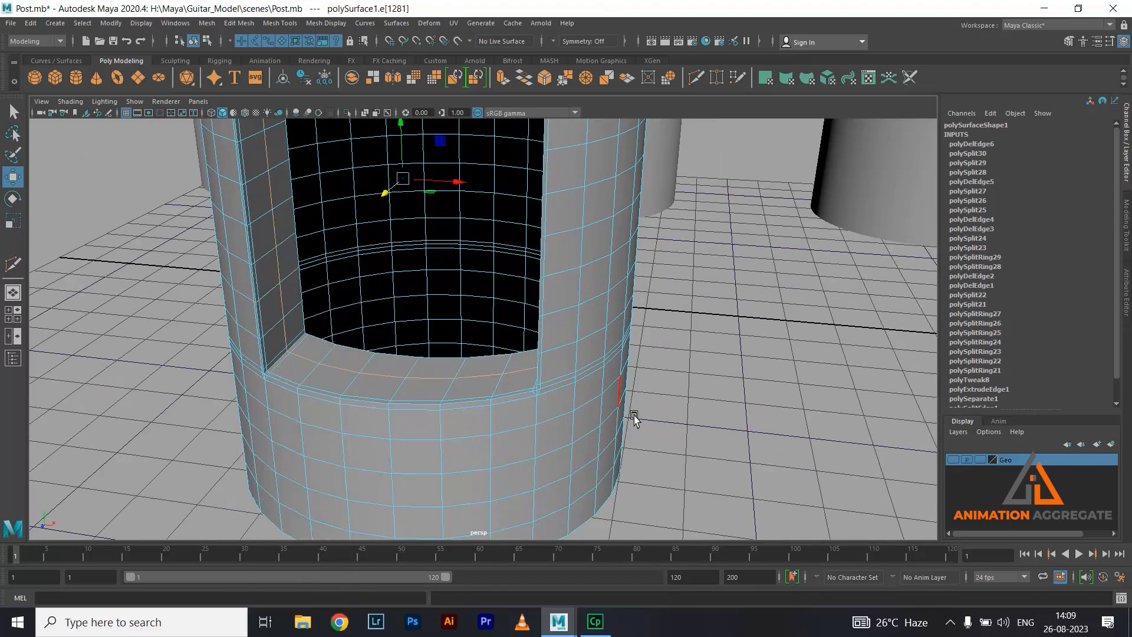
right_click_drag(633, 417, 531, 357, "alt")
right_click_drag(509, 396, 580, 248)
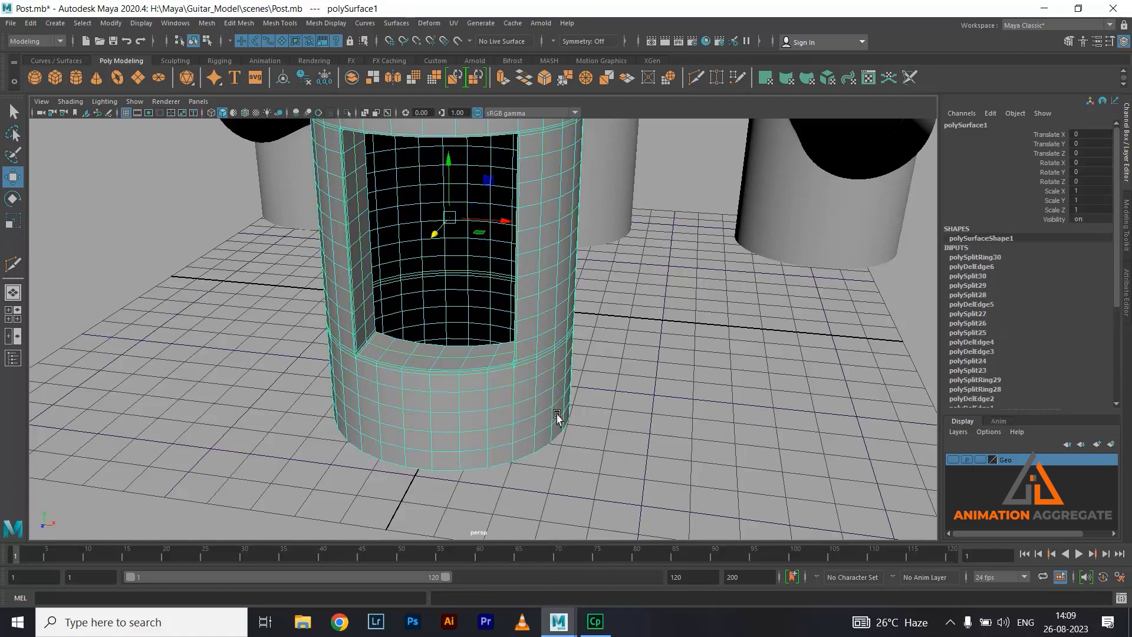
- Examine the smoothed cylinder and its rectangular opening from several angles, both with and without the selection wireframe
scroll(558, 413, "down", 3)
left_click_drag(557, 413, 548, 382, "alt")
left_click(572, 375)
left_click(528, 350)
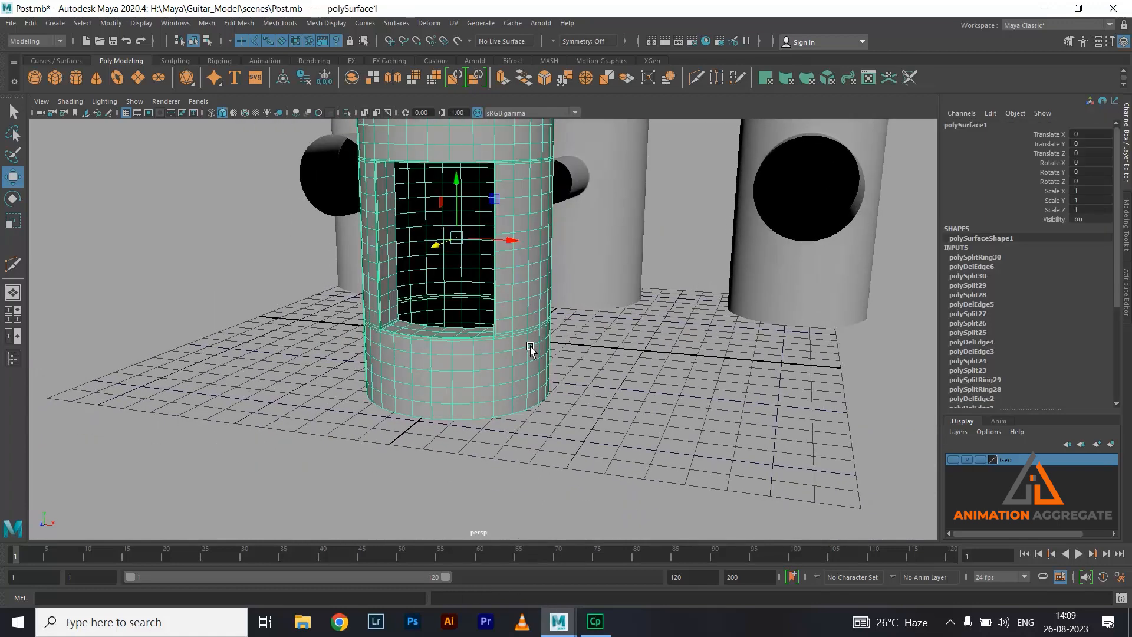
left_click(602, 392)
left_click_drag(551, 351, 551, 380, "alt")
left_click(514, 283)
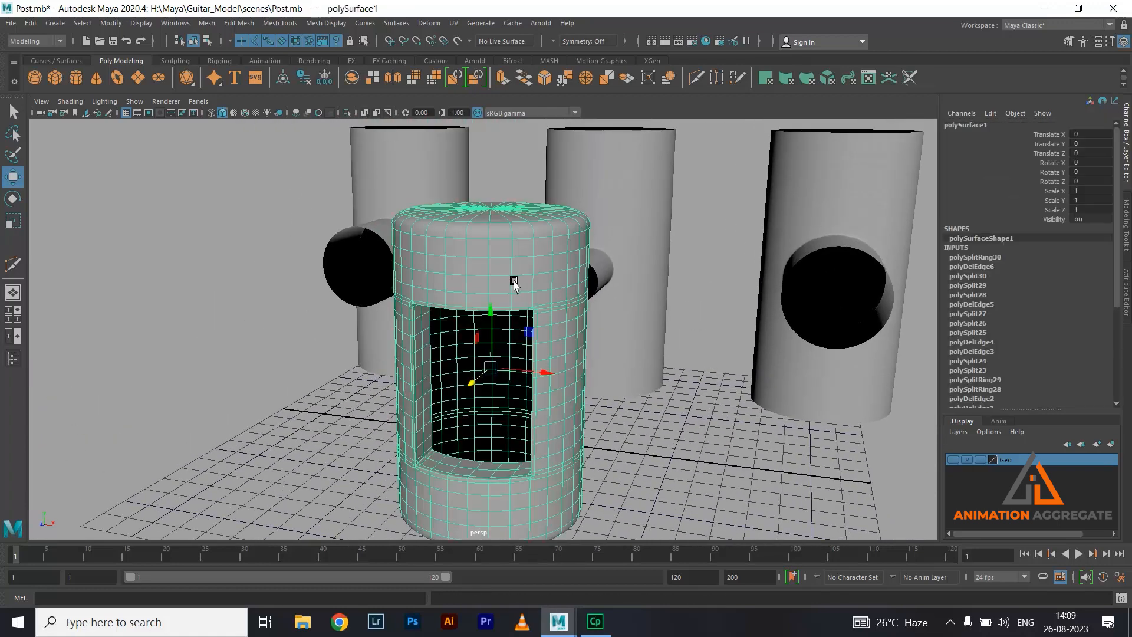
- Turn off the smooth preview and delete the faces of the cylinder's top cap in face mode
right_click_drag(513, 290, 513, 307)
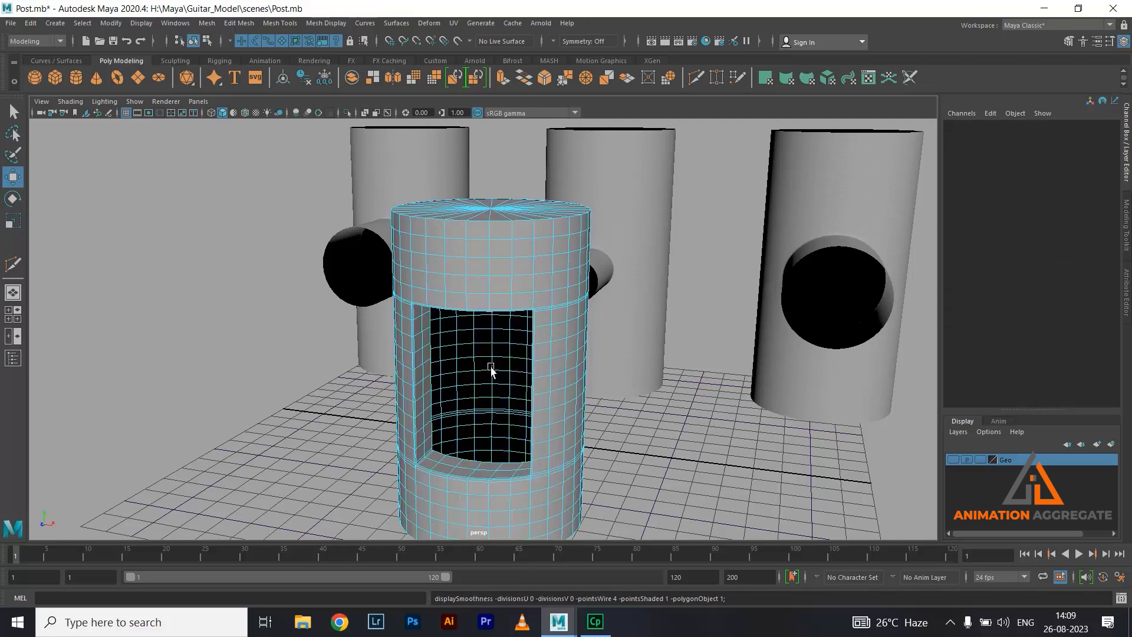
left_click_drag(492, 368, 512, 346, "alt")
left_click_drag(351, 154, 648, 280)
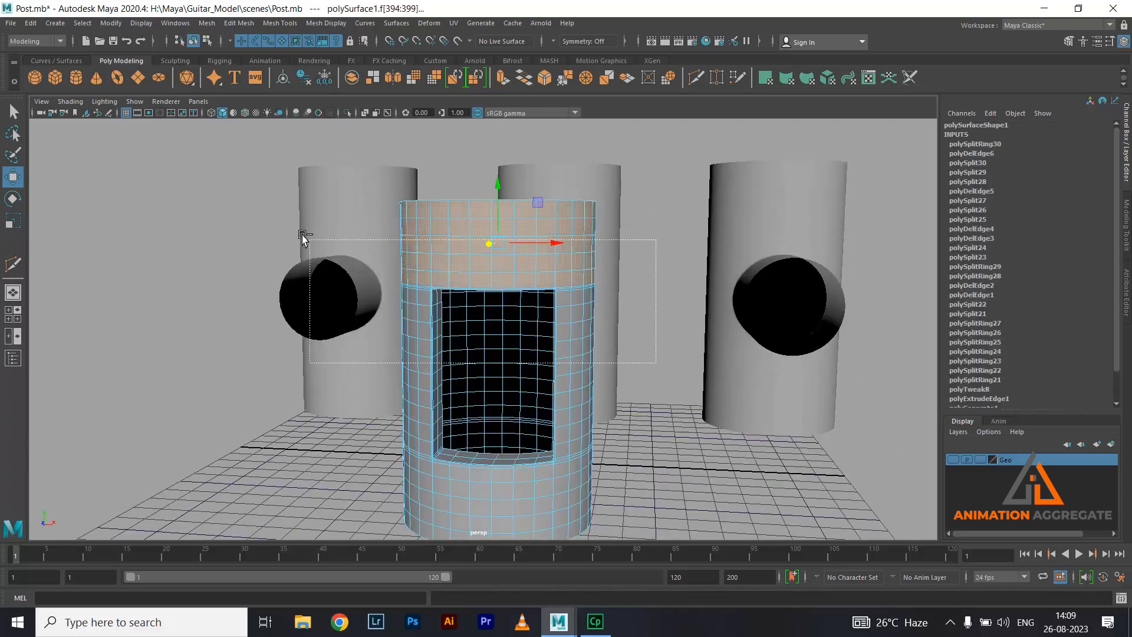
left_click_drag(611, 341, 684, 328, "alt")
key("Delete")
- Select only the cylinder's bottom cap faces, leaving out the side wall, and delete them
middle_click_drag(640, 360, 680, 215, "alt")
left_click_drag(512, 366, 636, 301, "alt")
left_click_drag(690, 217, 357, 304, "ctrl")
left_click_drag(546, 336, 506, 324, "alt")
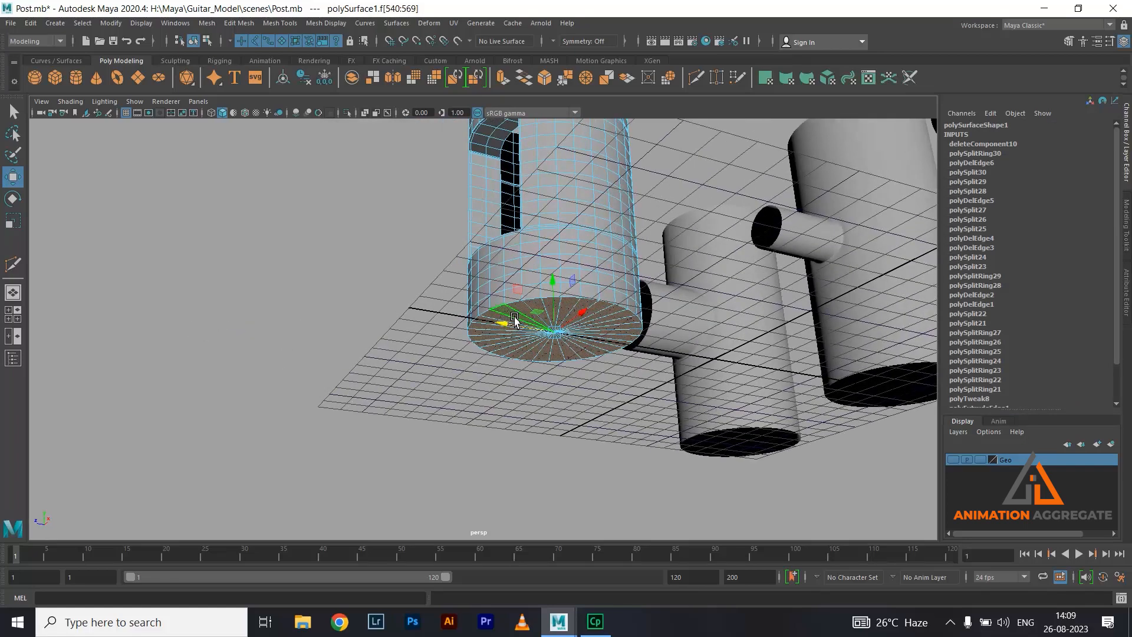
key("Delete")
- Return the open-ended cylinder to object mode and show it with smooth mesh preview
right_click_drag(551, 273, 606, 262)
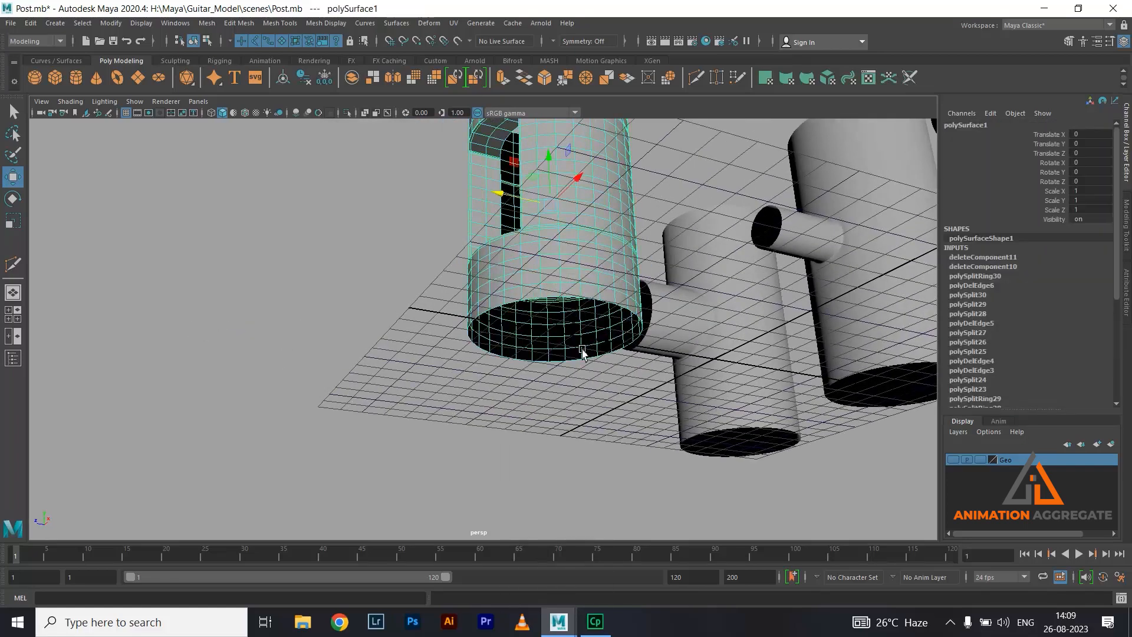
left_click_drag(582, 352, 619, 462, "alt")
key("3")
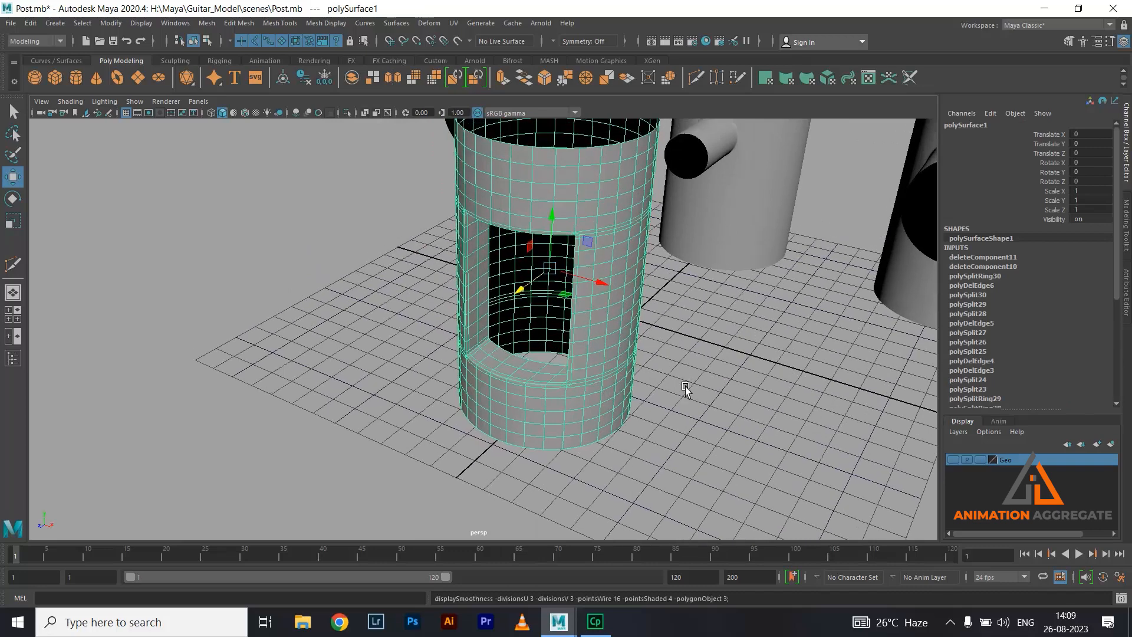
- Inspect the smoothed open-ended cylinder around the rectangular opening's corners and beside the other cylinders
left_click(685, 389)
left_click_drag(686, 389, 601, 323, "alt")
left_click(603, 328)
left_click_drag(571, 404, 563, 413, "alt")
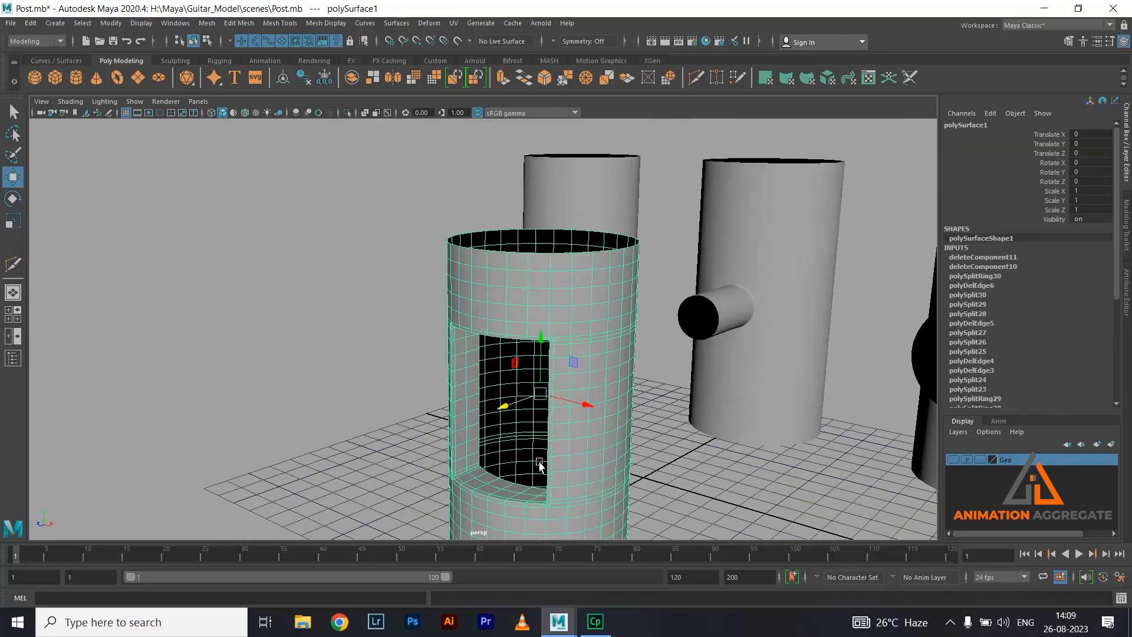
left_click_drag(539, 464, 588, 468, "alt")
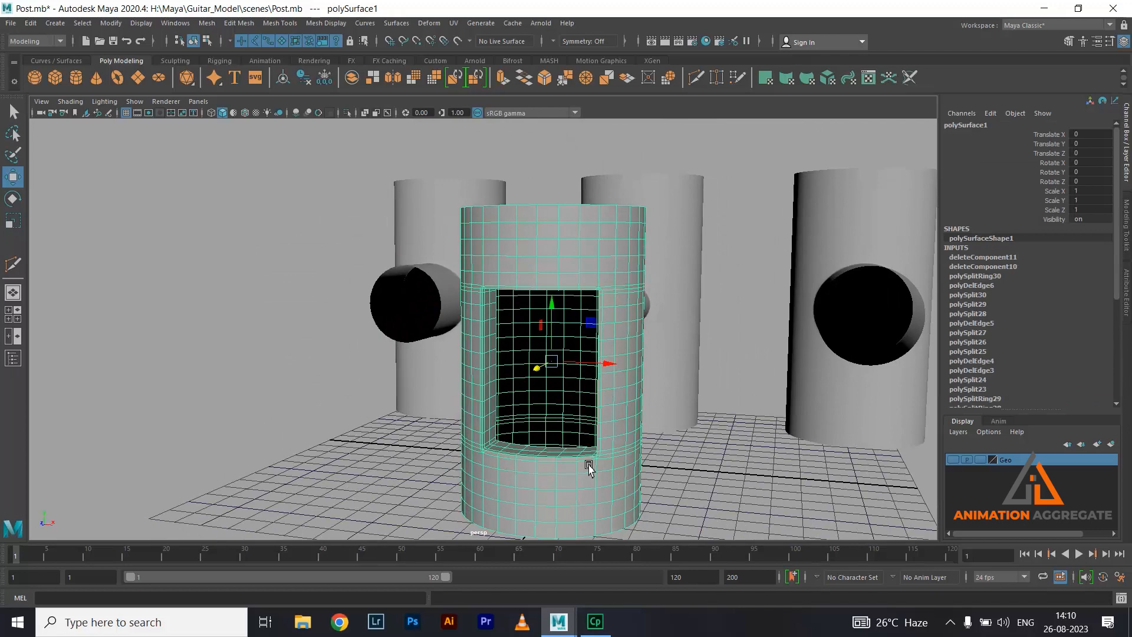
left_click_drag(695, 412, 721, 378, "alt")
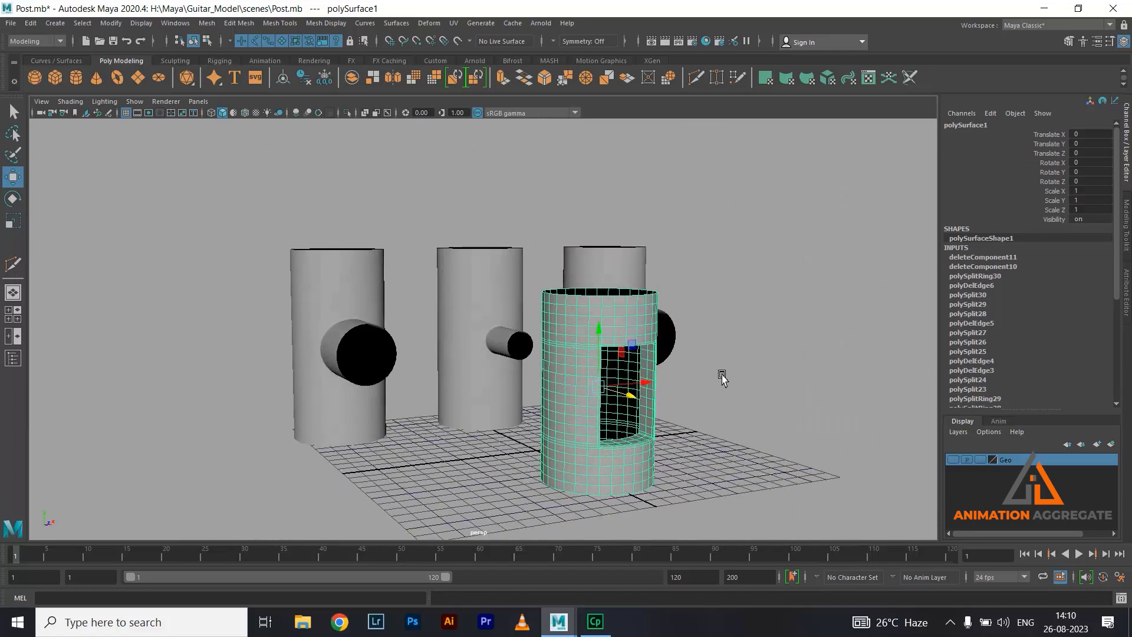